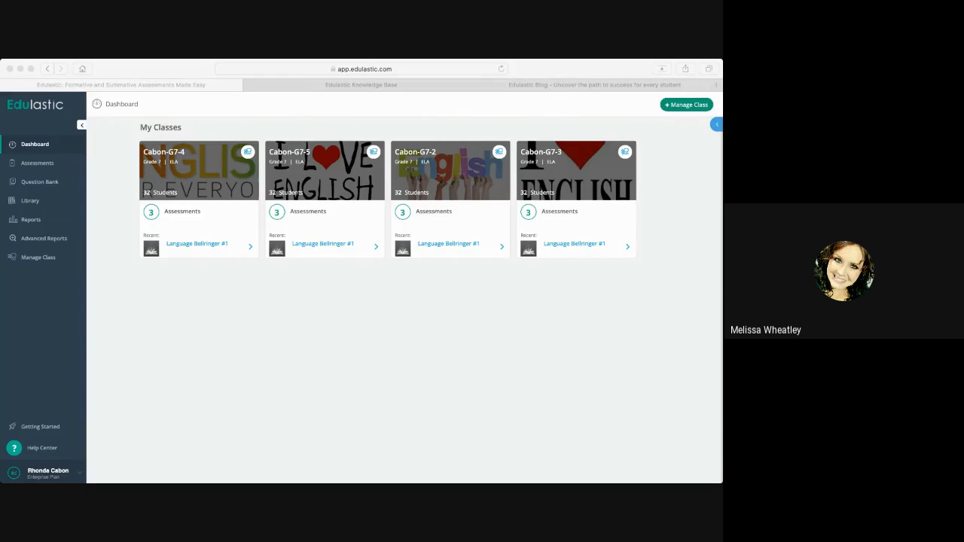
pyautogui.click(6, 199)
pyautogui.click(6, 127)
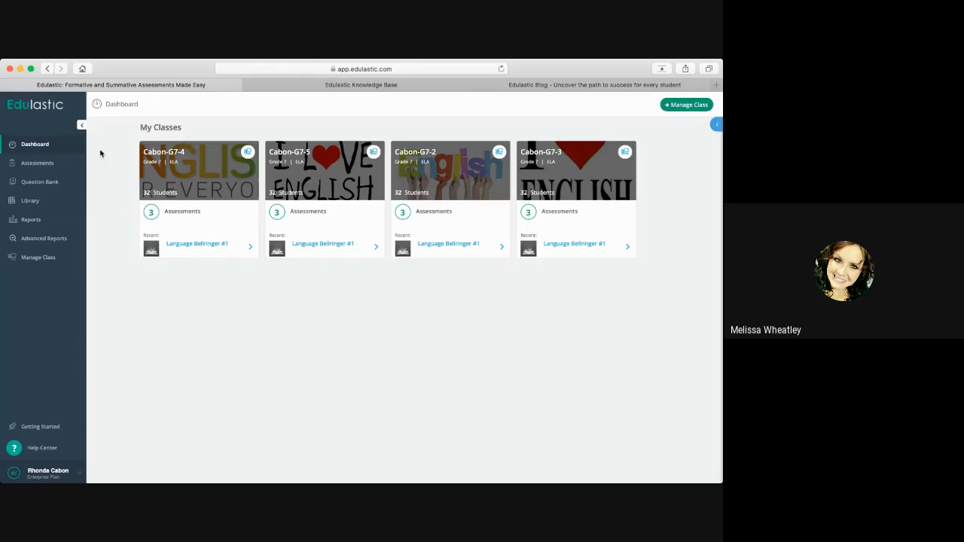
pyautogui.click(81, 126)
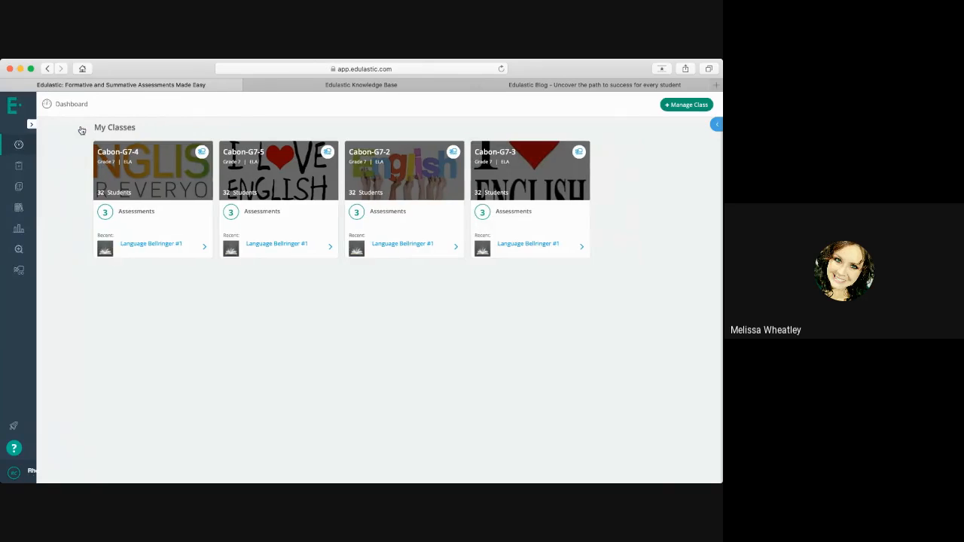
pyautogui.click(22, 126)
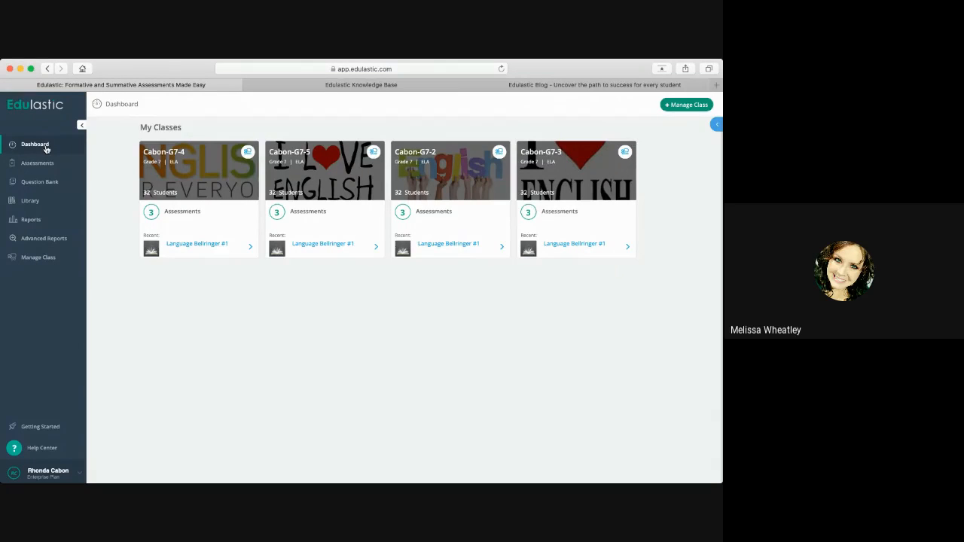
# - Open the roster of the G7-5 class from class management
pyautogui.click(36, 259)
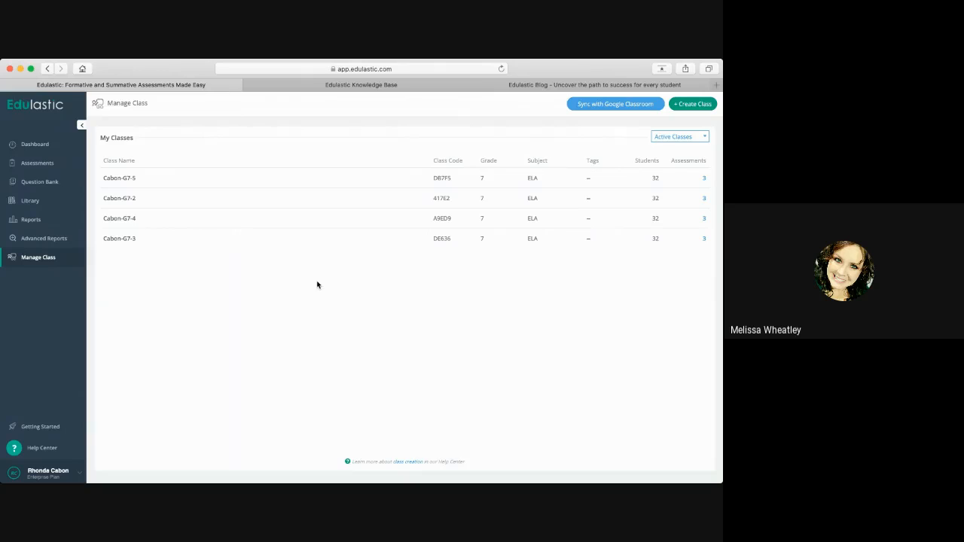
pyautogui.click(330, 186)
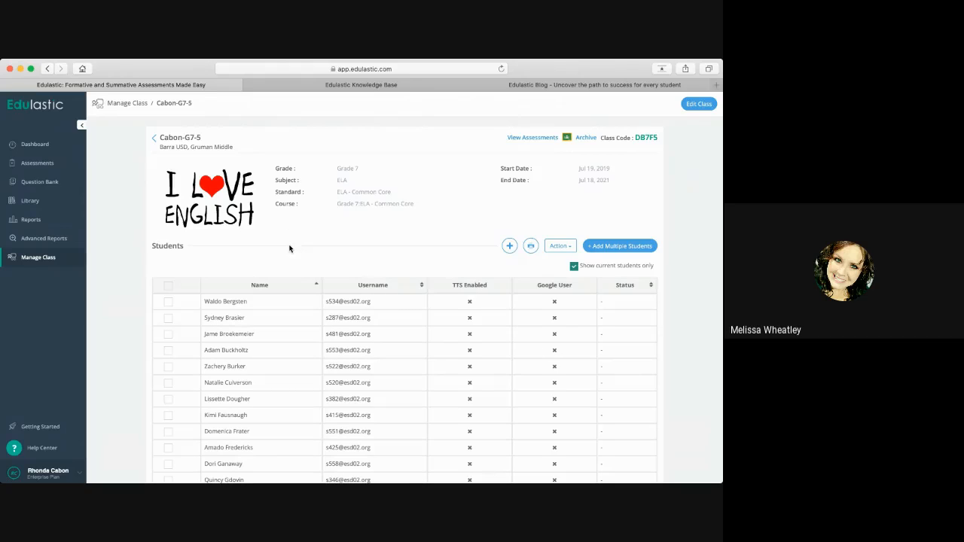
pyautogui.click(558, 248)
pyautogui.click(168, 285)
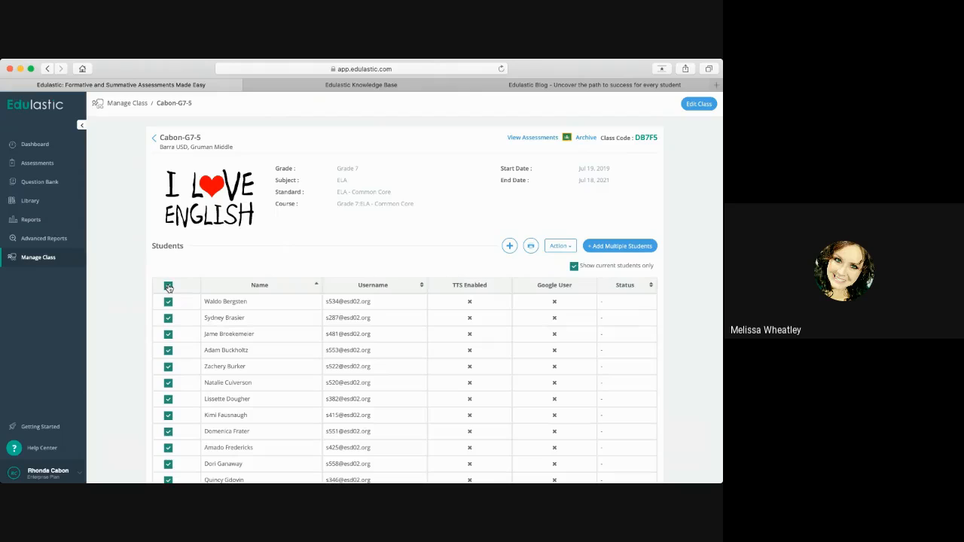
pyautogui.click(168, 287)
pyautogui.click(168, 302)
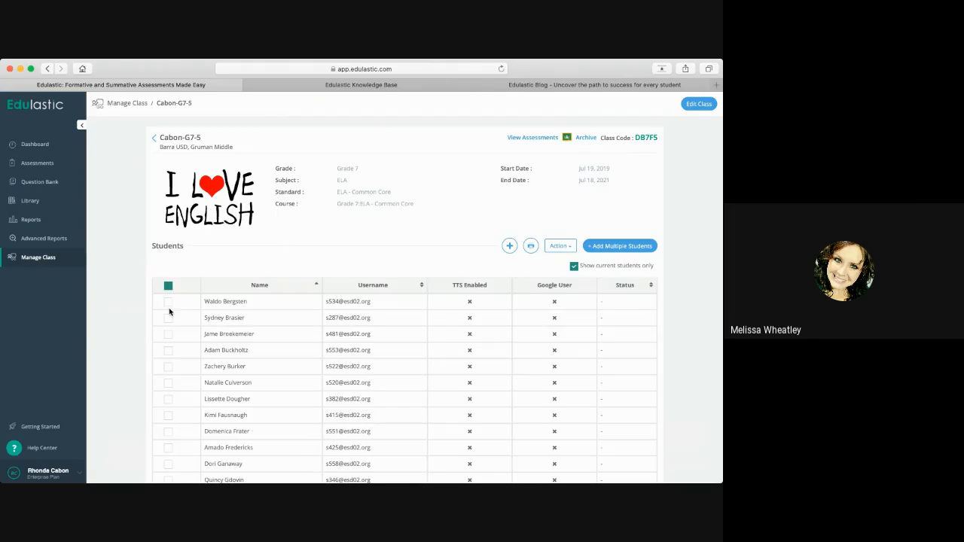
pyautogui.click(168, 302)
pyautogui.click(555, 247)
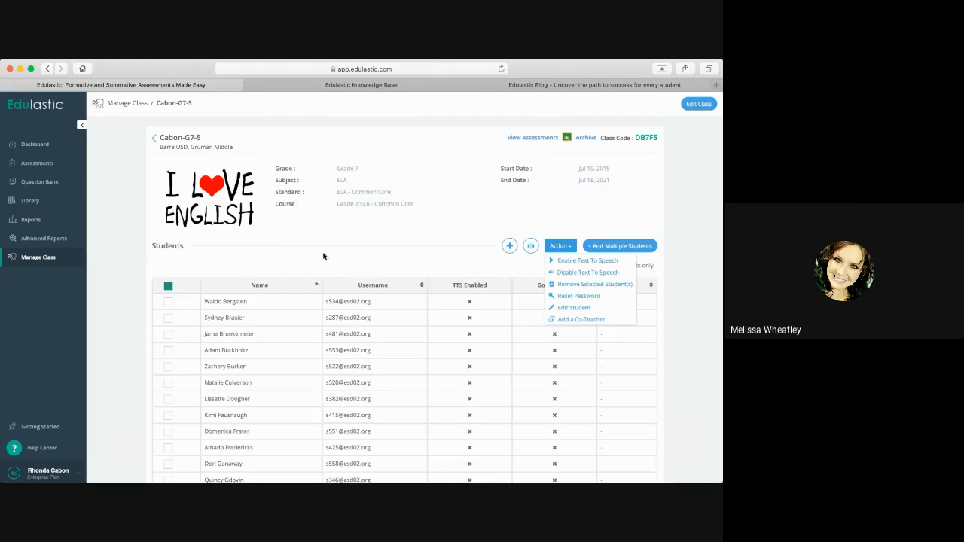
pyautogui.click(239, 257)
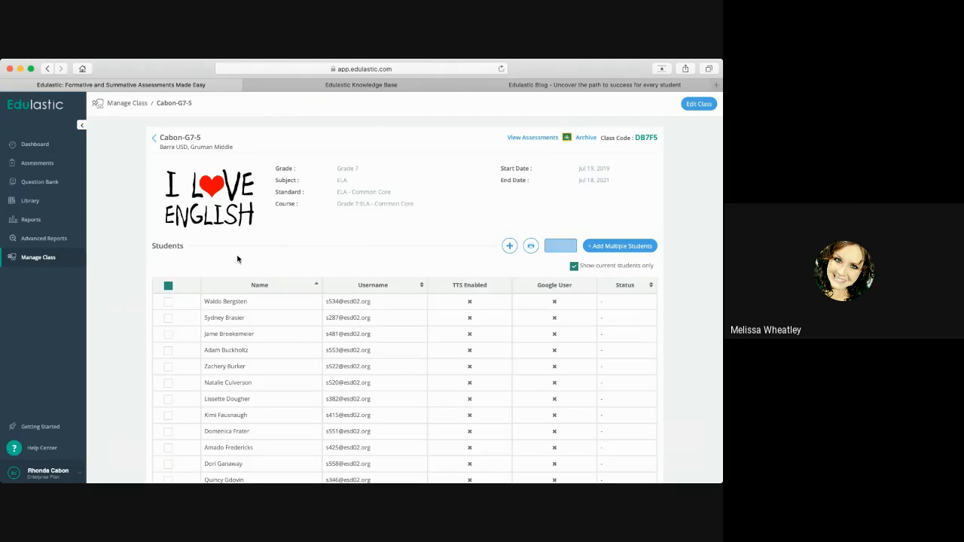
# - Select all students in the G7-5 roster and enable Text To Speech for them
pyautogui.click(168, 287)
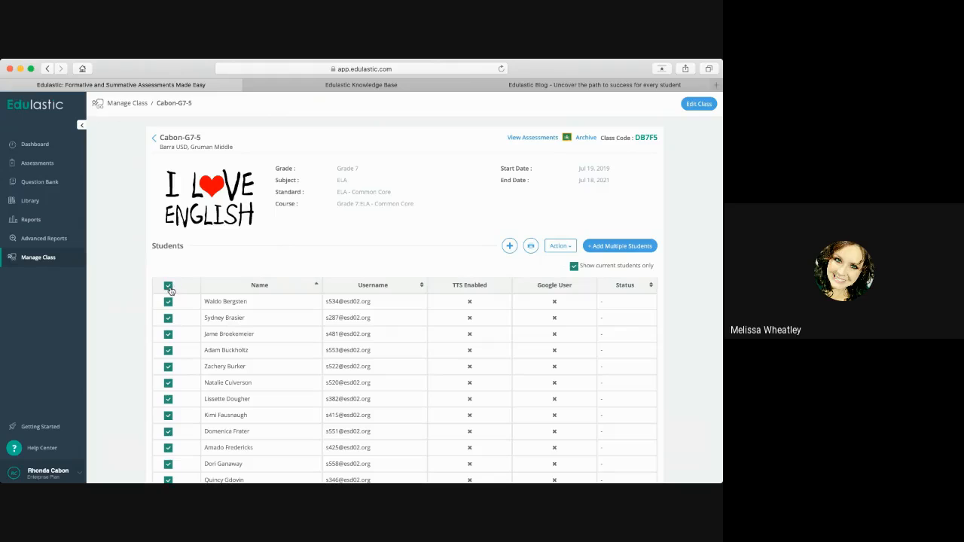
pyautogui.click(168, 287)
pyautogui.click(168, 287)
pyautogui.click(560, 249)
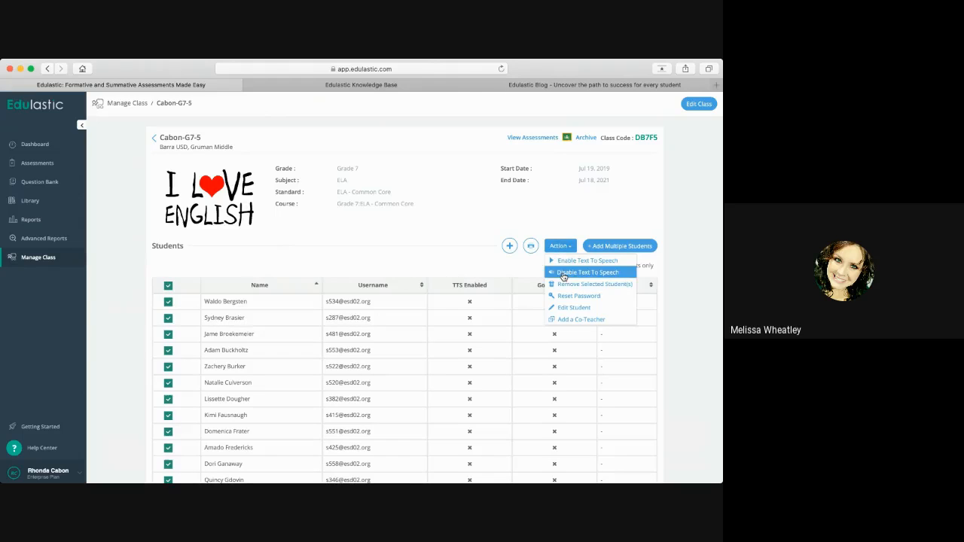
pyautogui.click(586, 261)
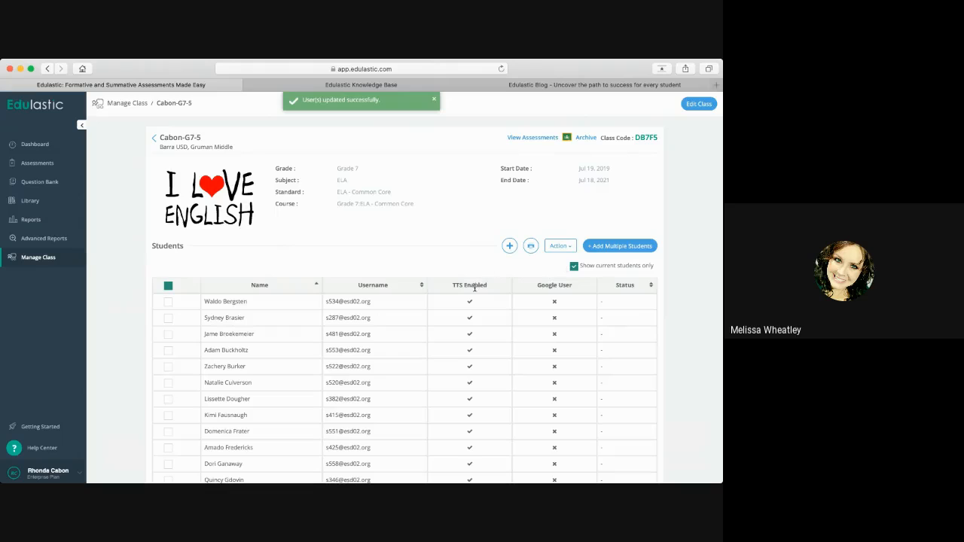
# - Disable Text To Speech for all students in the G7-5 class and check the TTS Enabled column down the roster
pyautogui.moveTo(450, 285); pyautogui.dragTo(490, 285)
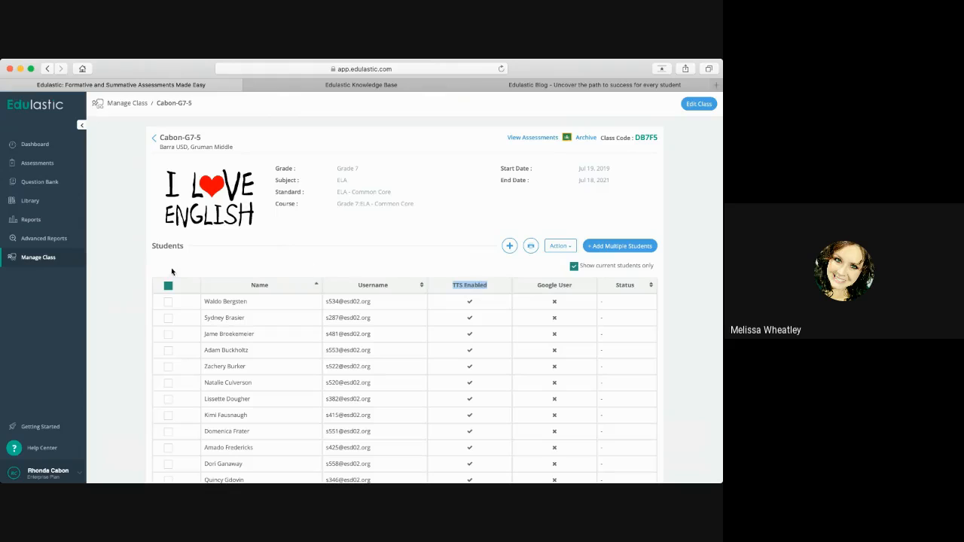
pyautogui.click(168, 286)
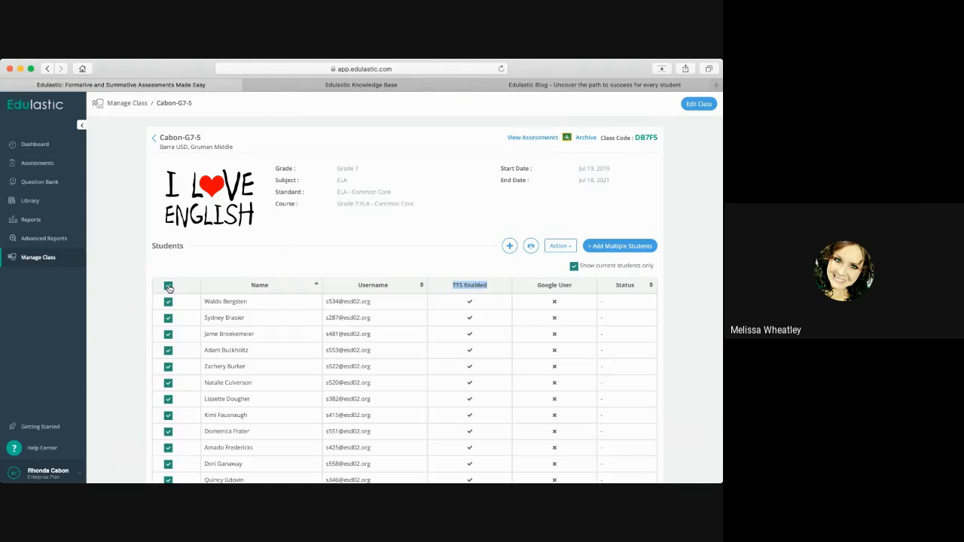
pyautogui.click(560, 249)
pyautogui.click(561, 278)
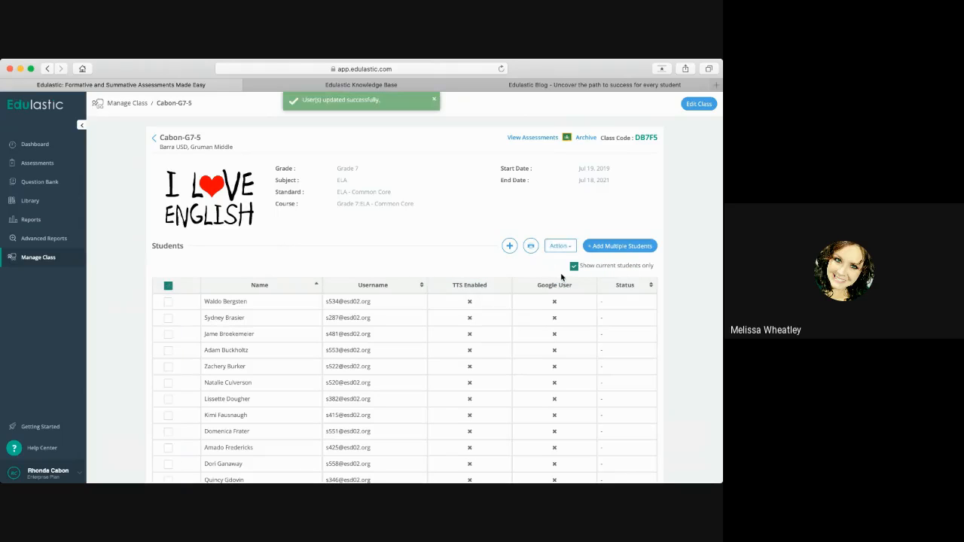
pyautogui.scroll(-3, 467, 376)
pyautogui.scroll(-3, 467, 375)
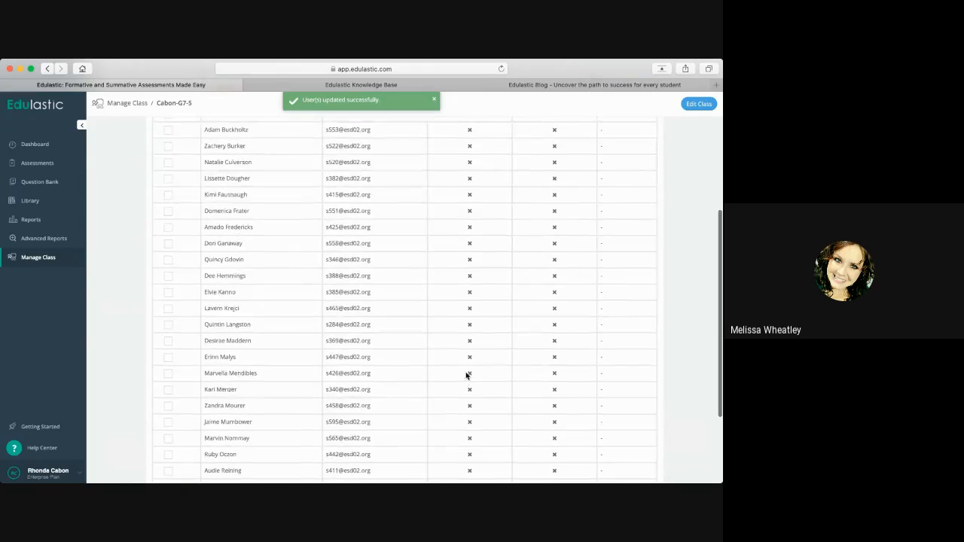
pyautogui.scroll(5, 466, 384)
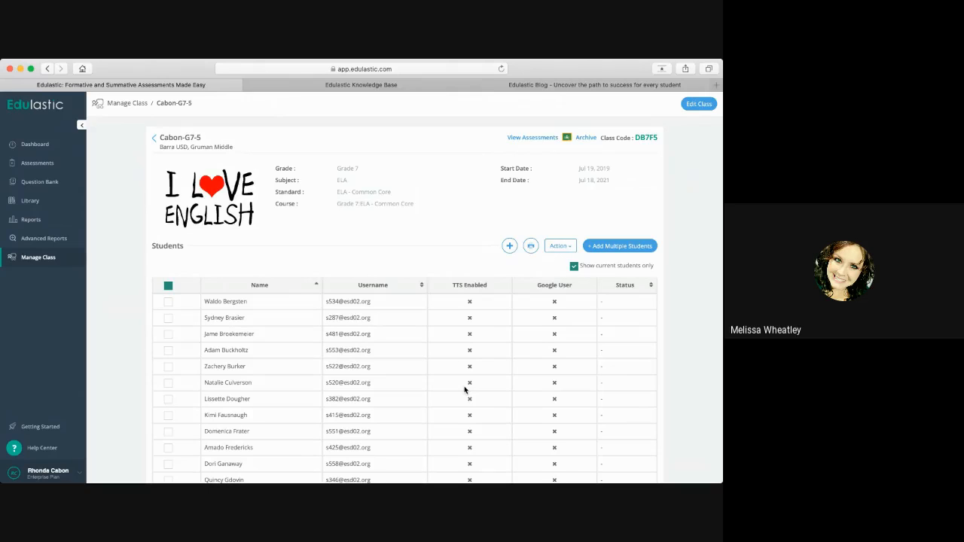
pyautogui.click(155, 139)
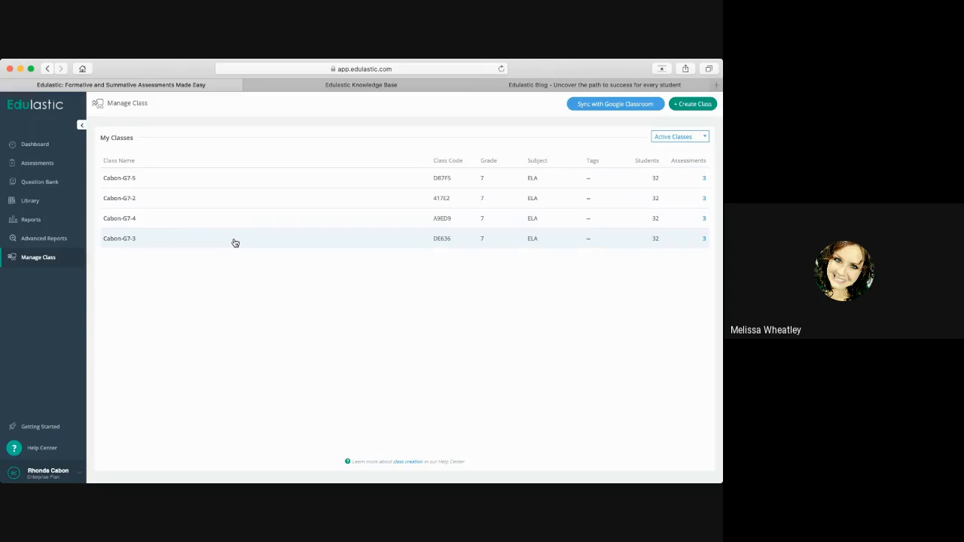
pyautogui.click(256, 181)
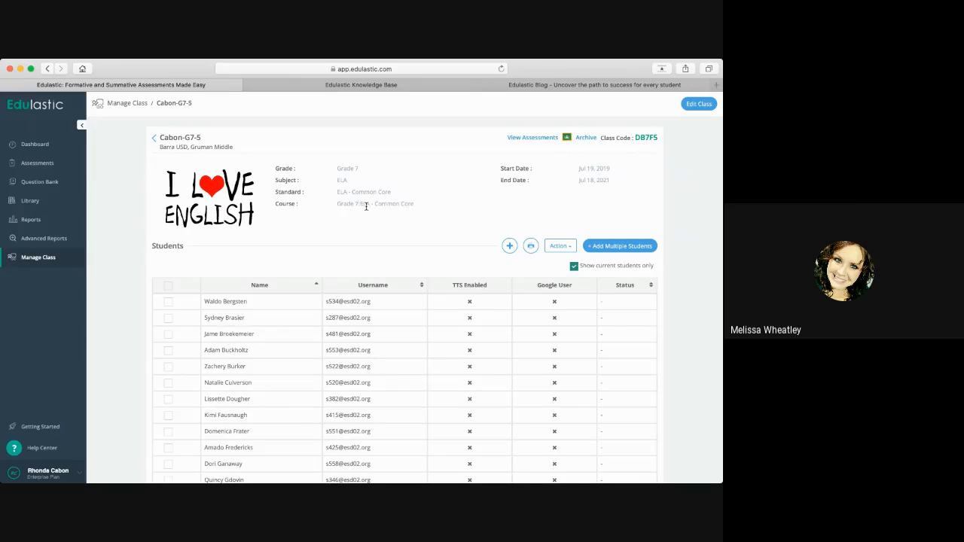
pyautogui.click(43, 259)
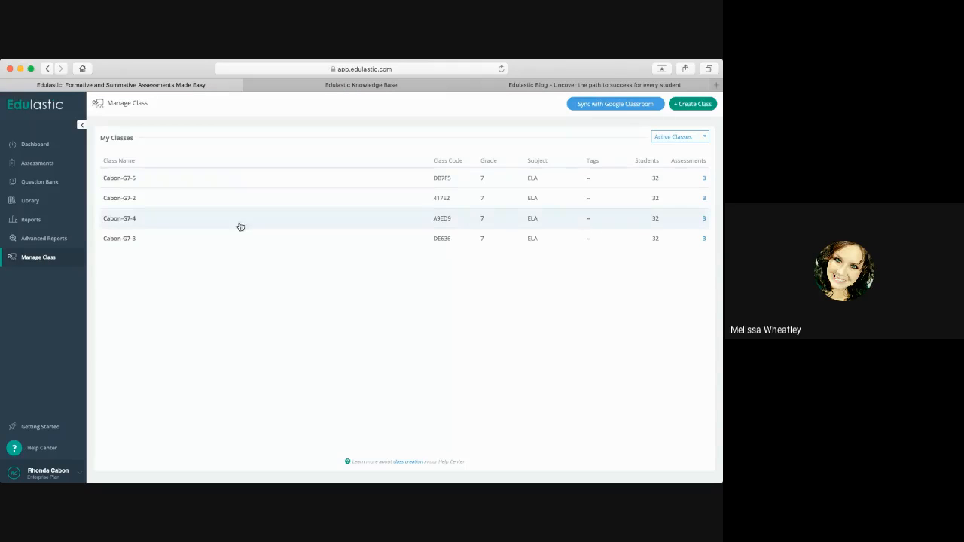
pyautogui.click(251, 180)
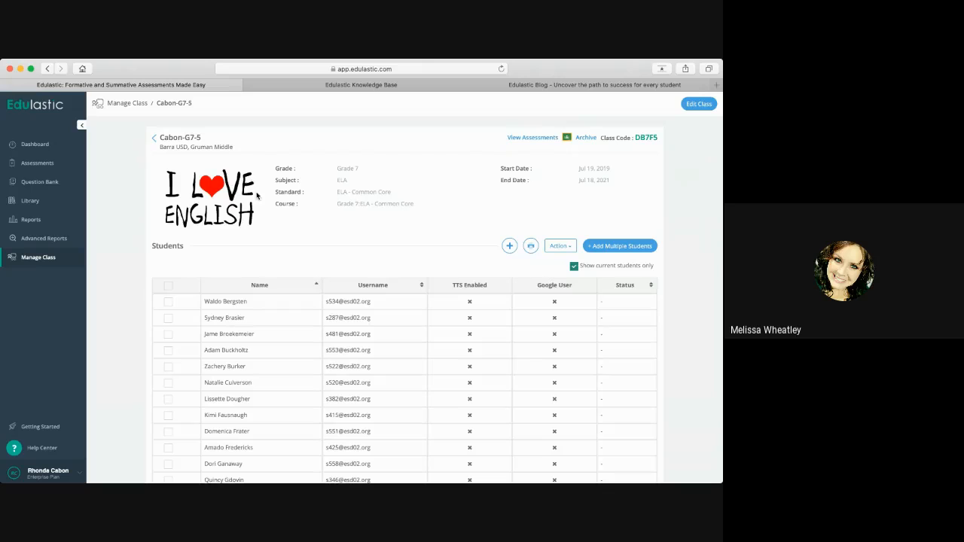
# - Search for a teacher by first name and add the first matching account as co-teacher of the G7-5 class
pyautogui.click(568, 250)
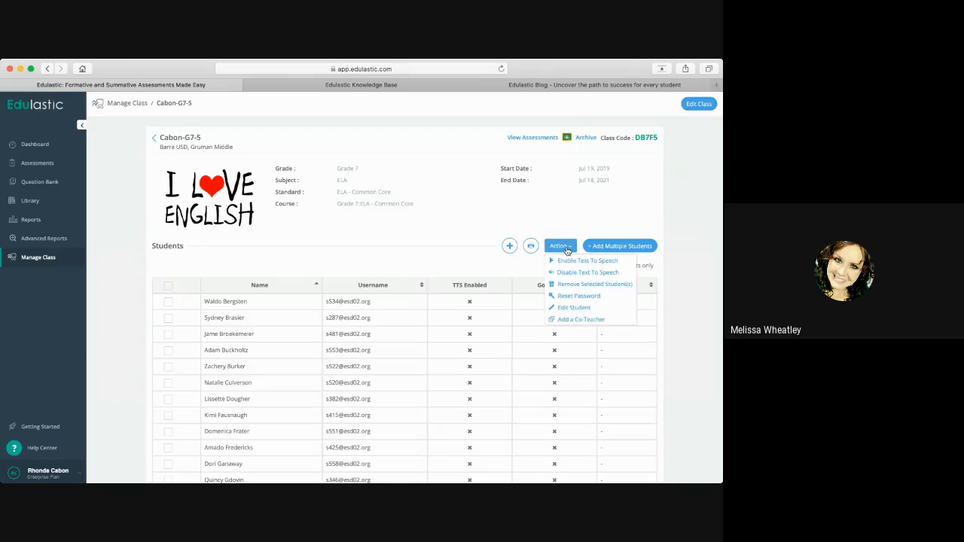
pyautogui.click(570, 322)
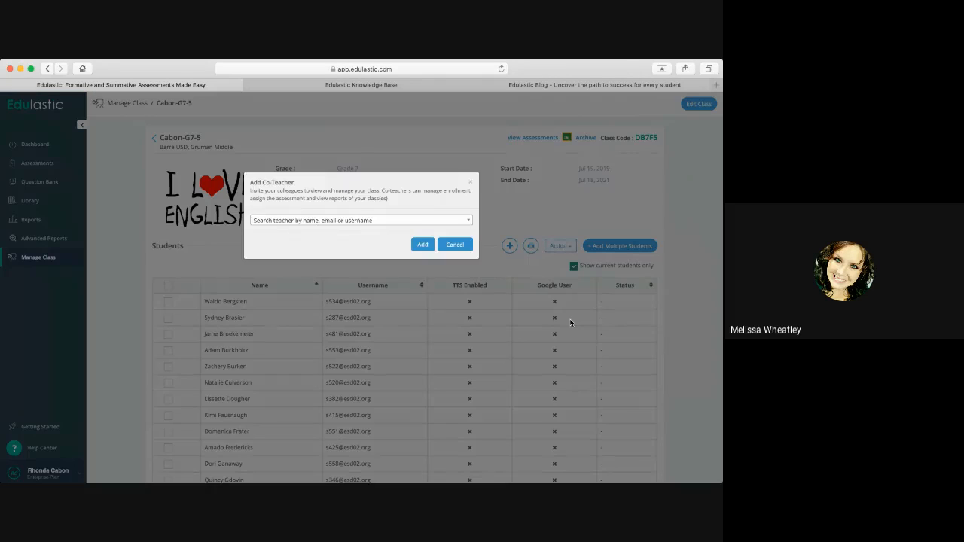
pyautogui.click(424, 223)
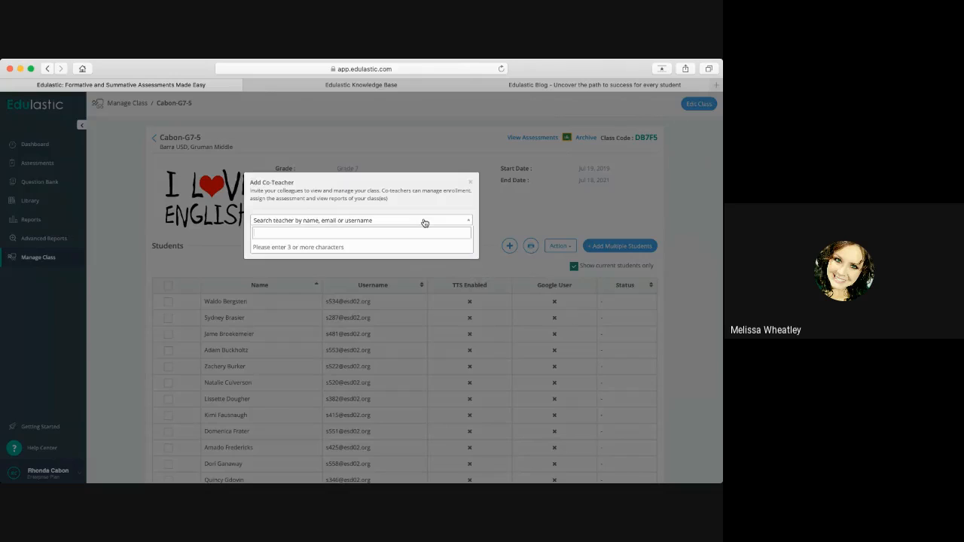
pyautogui.write('jphn')
pyautogui.press('BackSpace')
pyautogui.press('BackSpace')
pyautogui.press('BackSpace')
pyautogui.write('on')
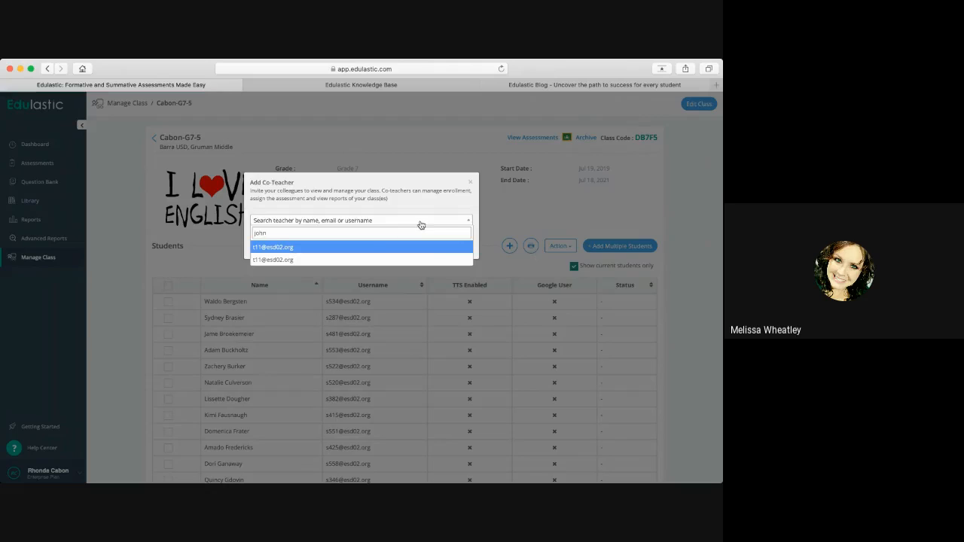
pyautogui.click(366, 250)
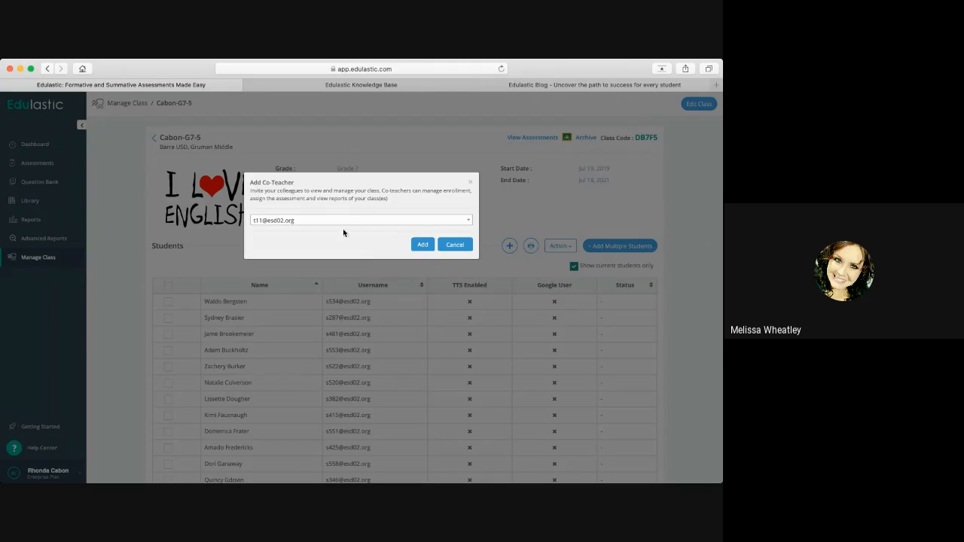
pyautogui.click(427, 245)
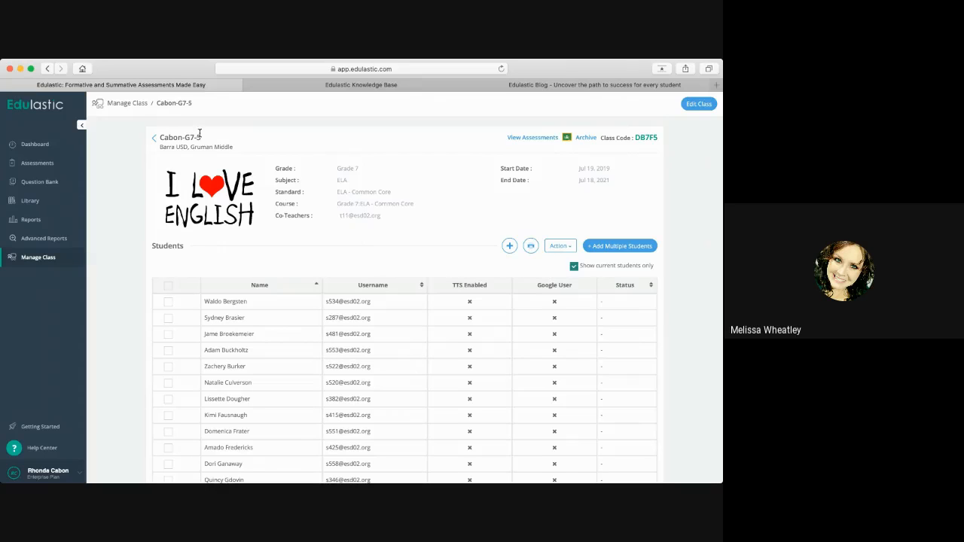
# - Compare the co-teacher details on the G7-5 and G7-2 class pages and return to the class list
pyautogui.click(154, 139)
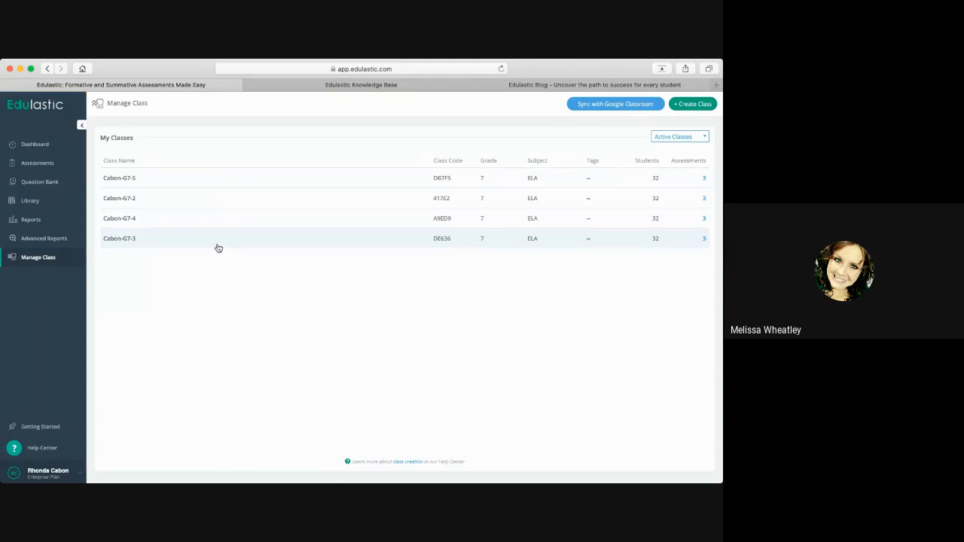
pyautogui.click(234, 178)
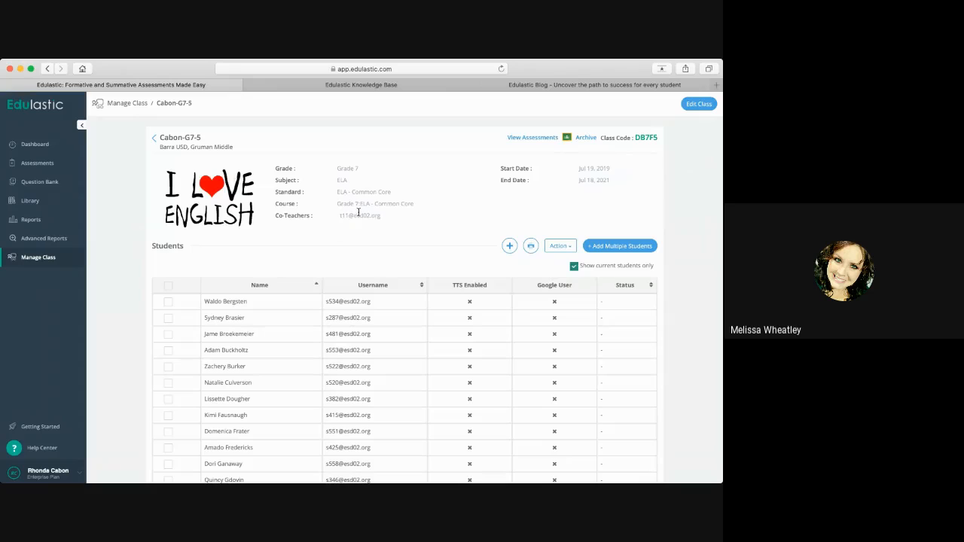
pyautogui.click(154, 138)
pyautogui.click(155, 199)
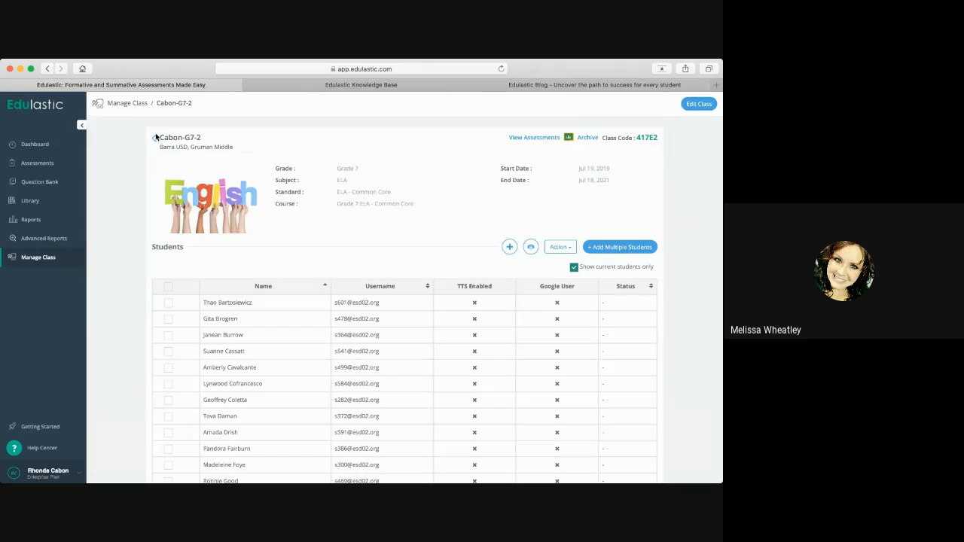
pyautogui.click(154, 139)
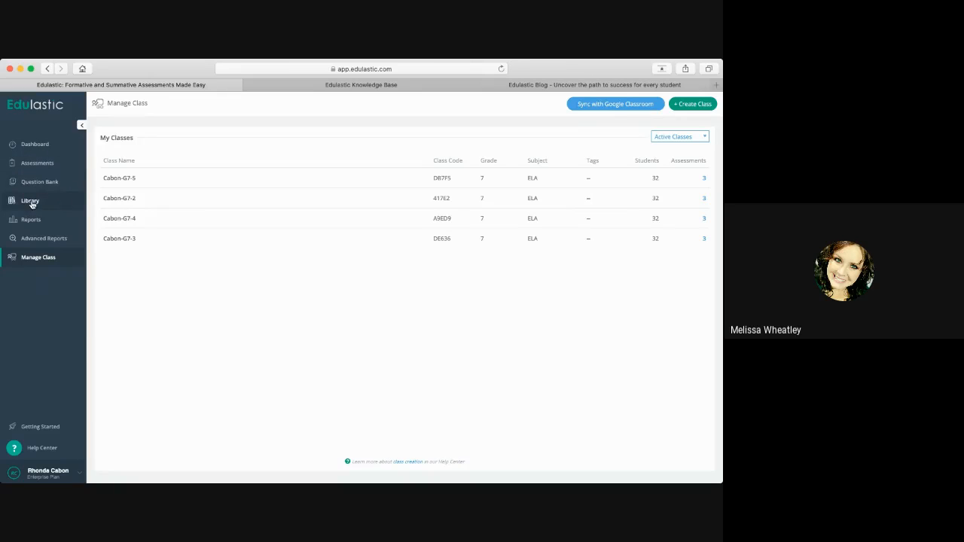
# - Review the assessments assigned to the classes, the recent assessments and the teacher's own assessments
pyautogui.click(38, 165)
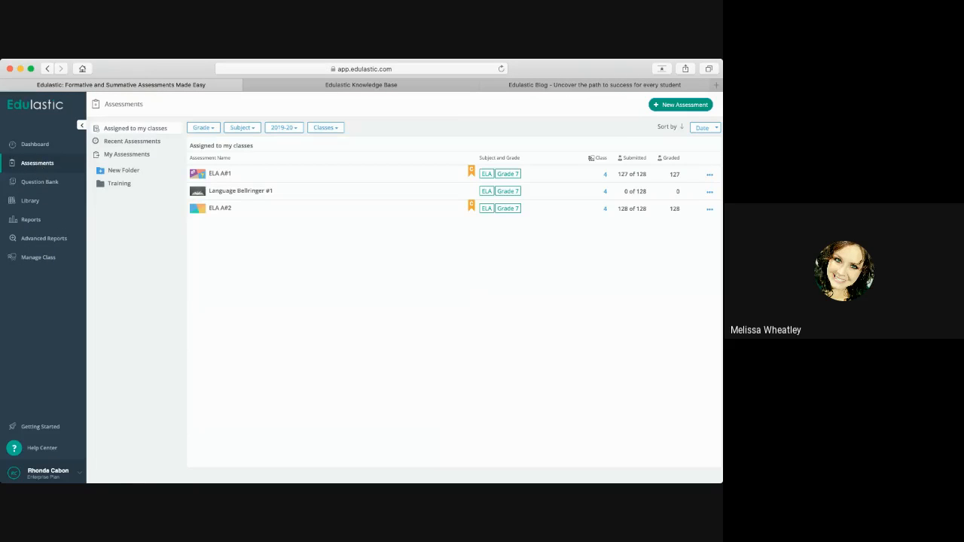
pyautogui.click(36, 169)
pyautogui.click(139, 131)
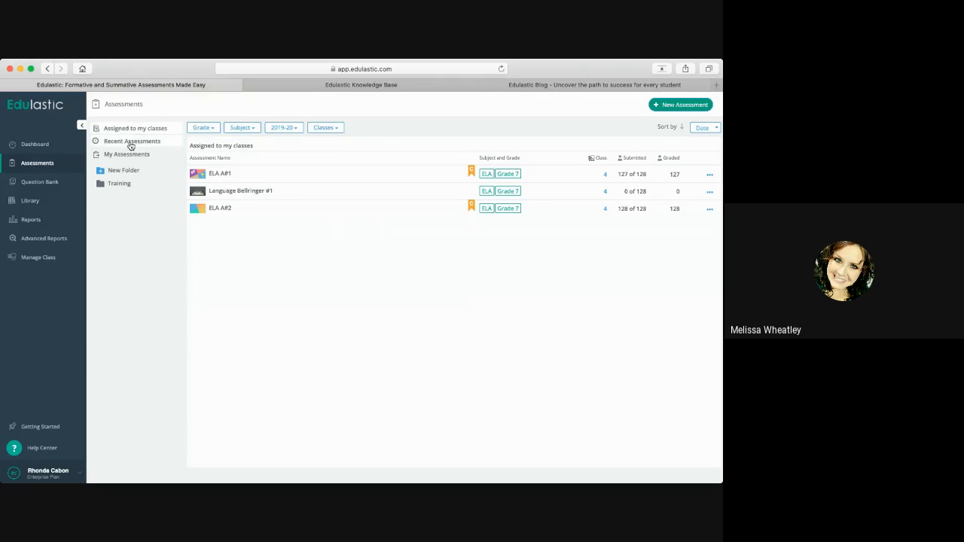
pyautogui.click(128, 143)
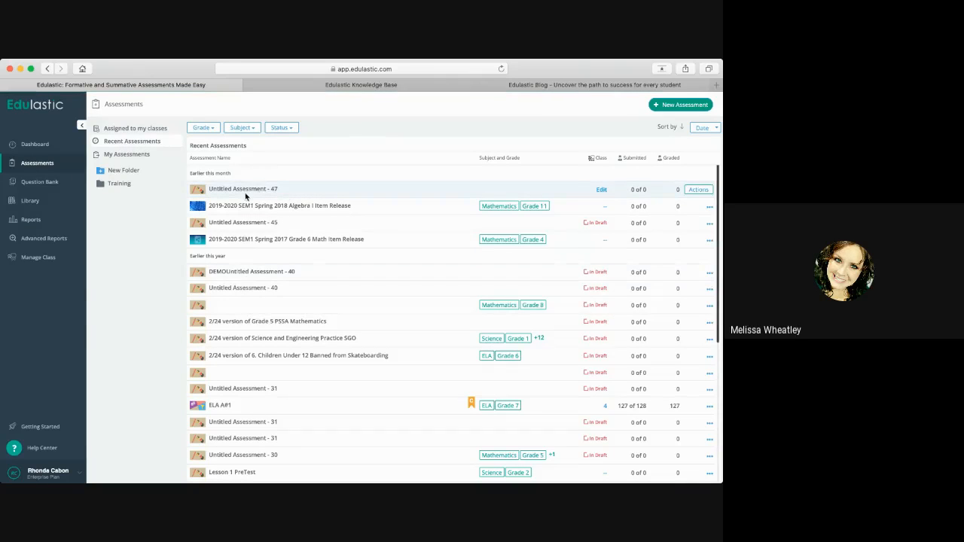
pyautogui.click(127, 154)
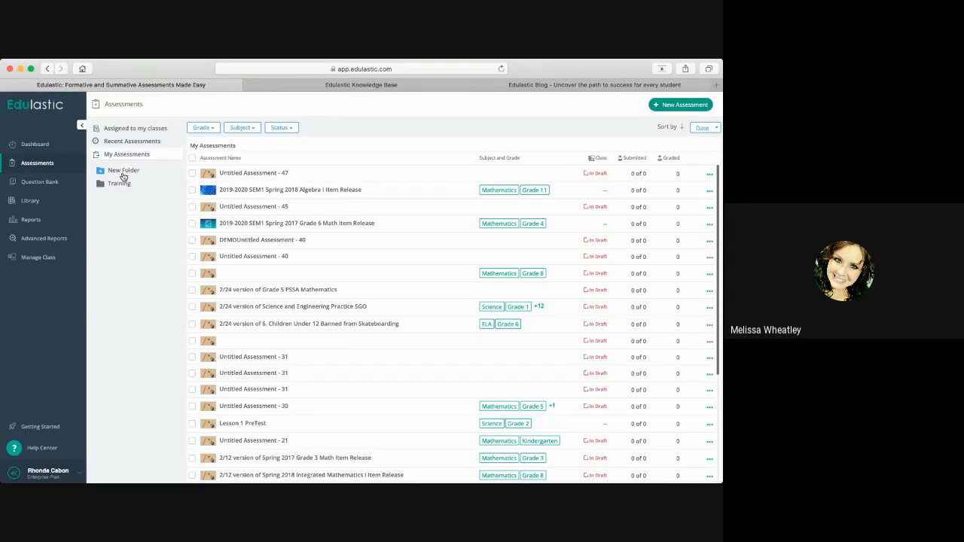
# - Create a new assessment folder named "Practice" followed by the teacher's surname
pyautogui.click(124, 173)
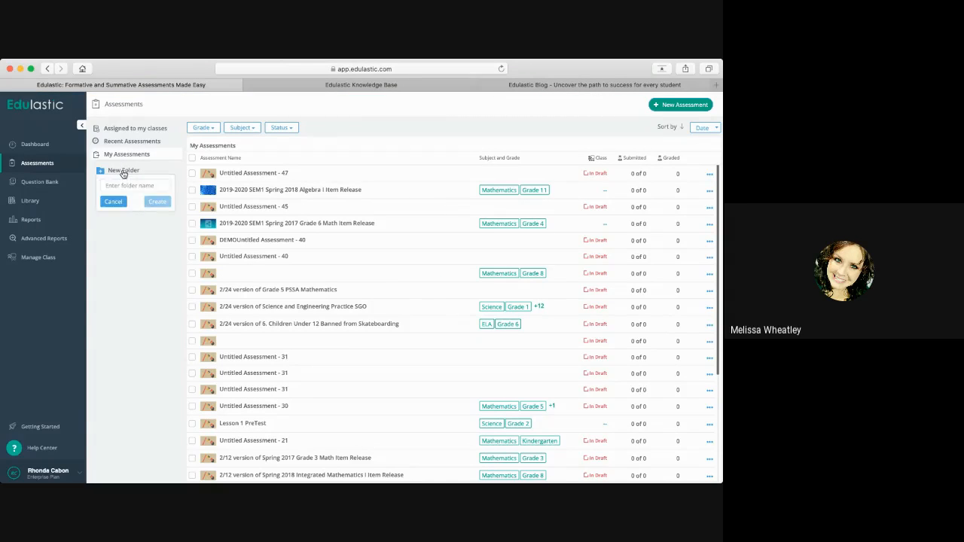
pyautogui.click(122, 186)
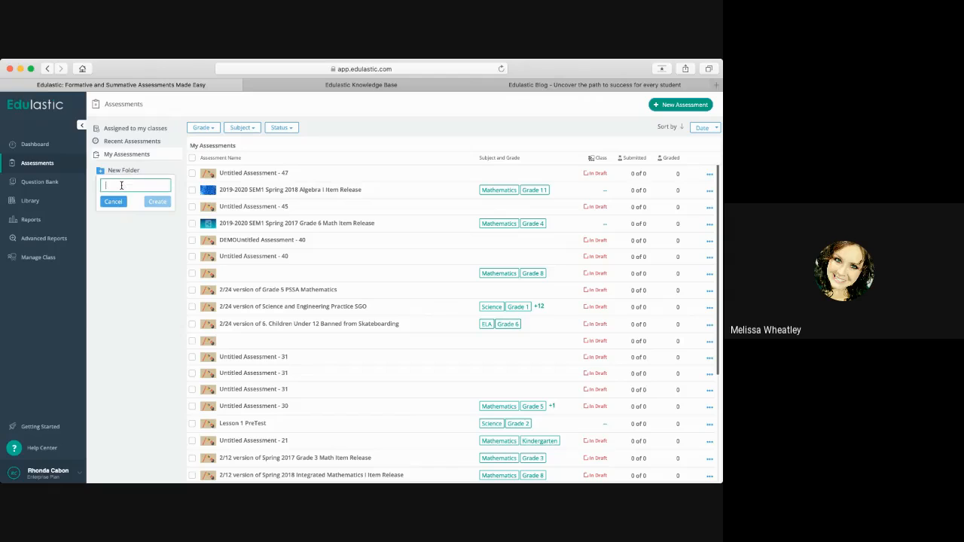
pyautogui.write('Practice Wheatley')
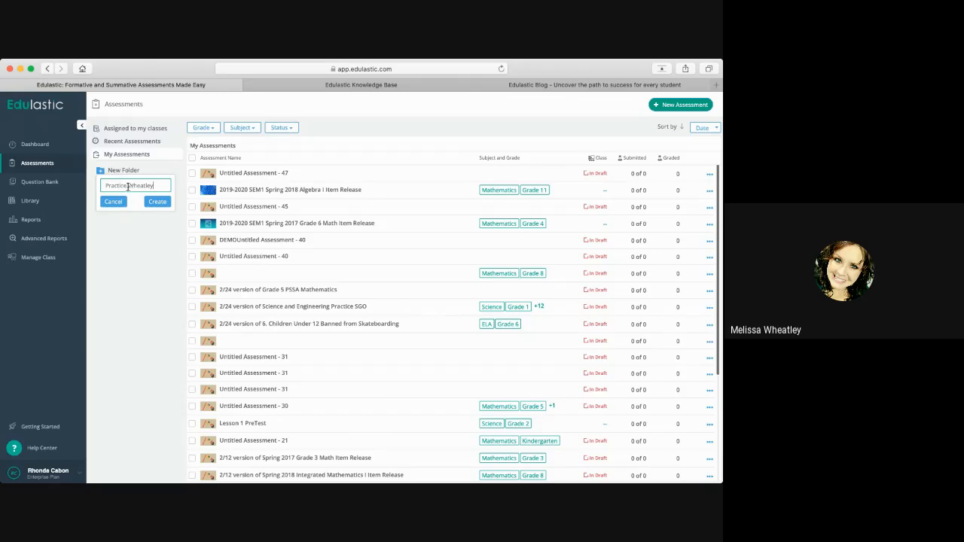
pyautogui.click(155, 201)
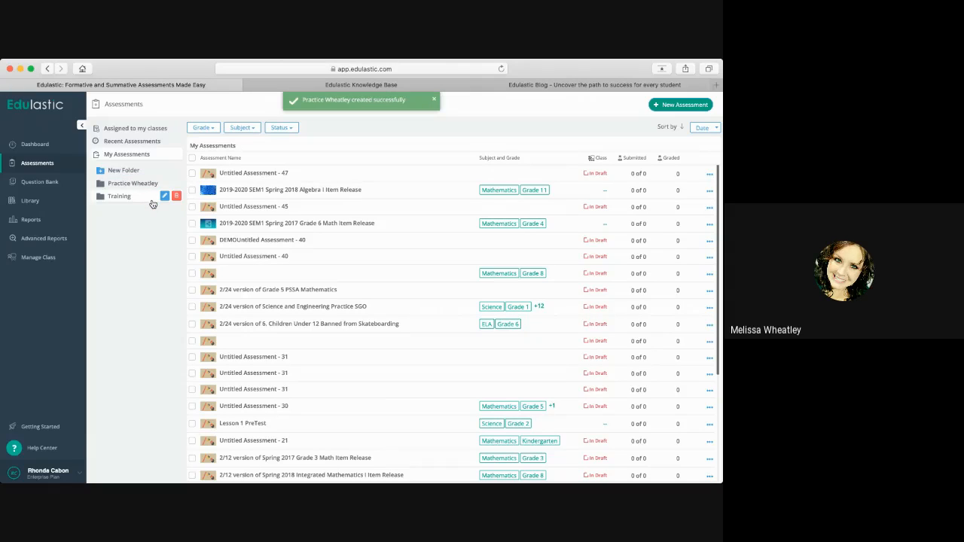
# - Move Untitled Assessment - 47 from My Assessments into the new practice folder and view that folder's contents
pyautogui.click(129, 142)
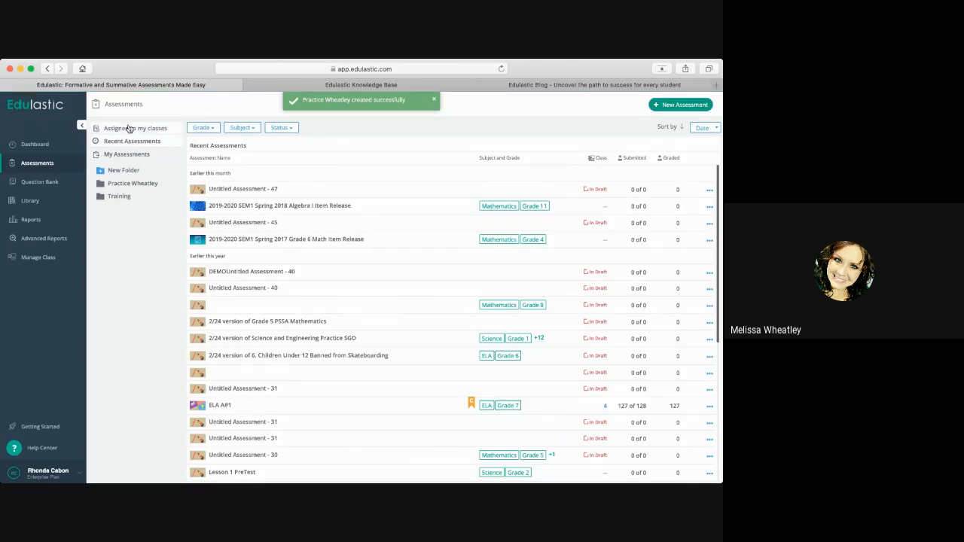
pyautogui.click(128, 156)
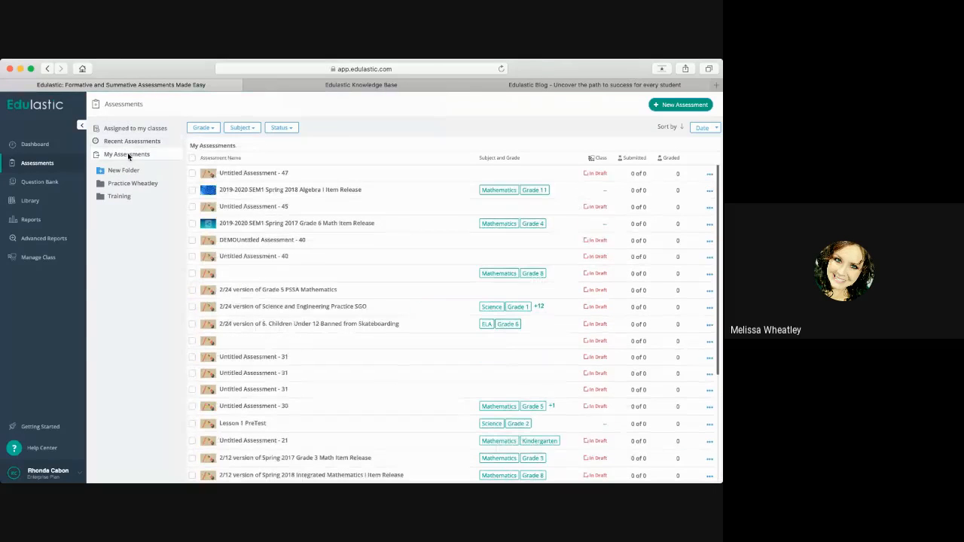
pyautogui.click(192, 174)
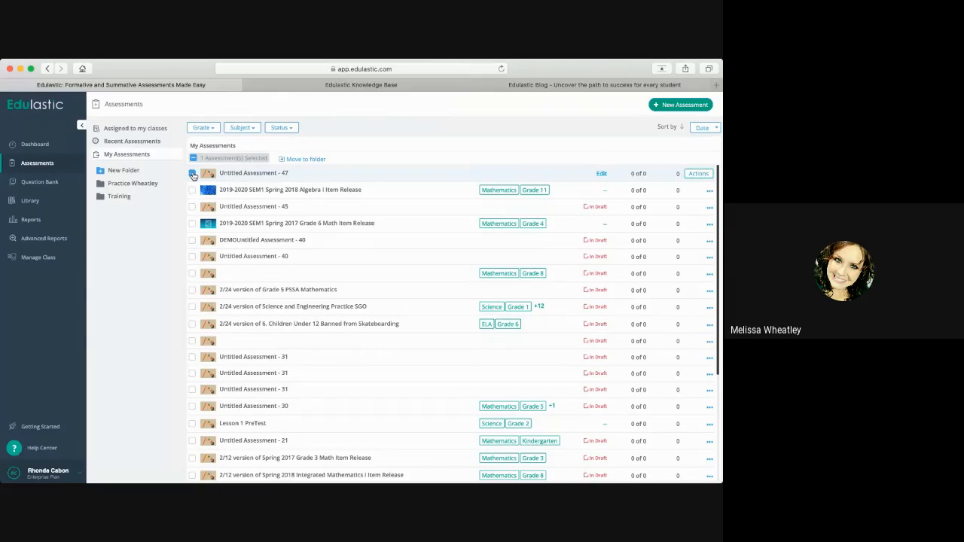
pyautogui.click(306, 159)
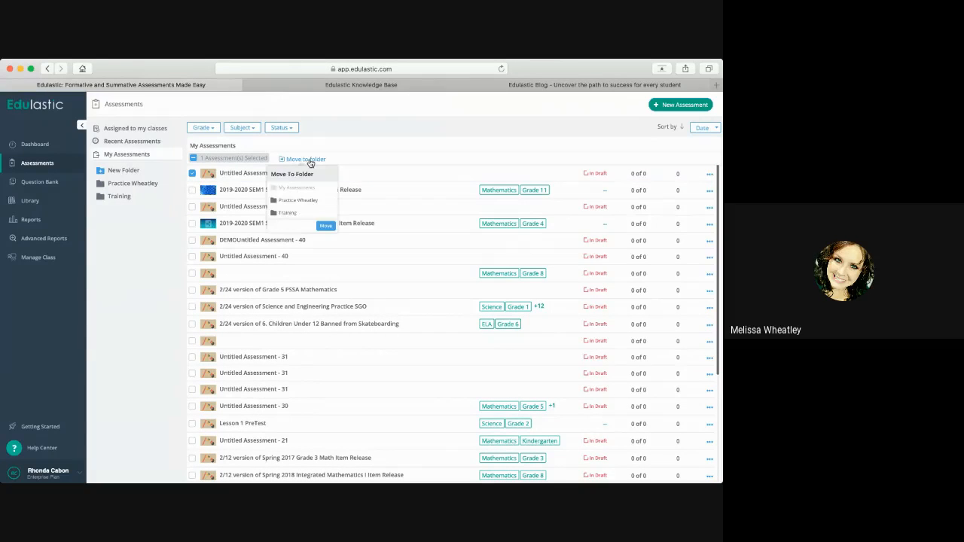
pyautogui.click(300, 200)
pyautogui.click(299, 198)
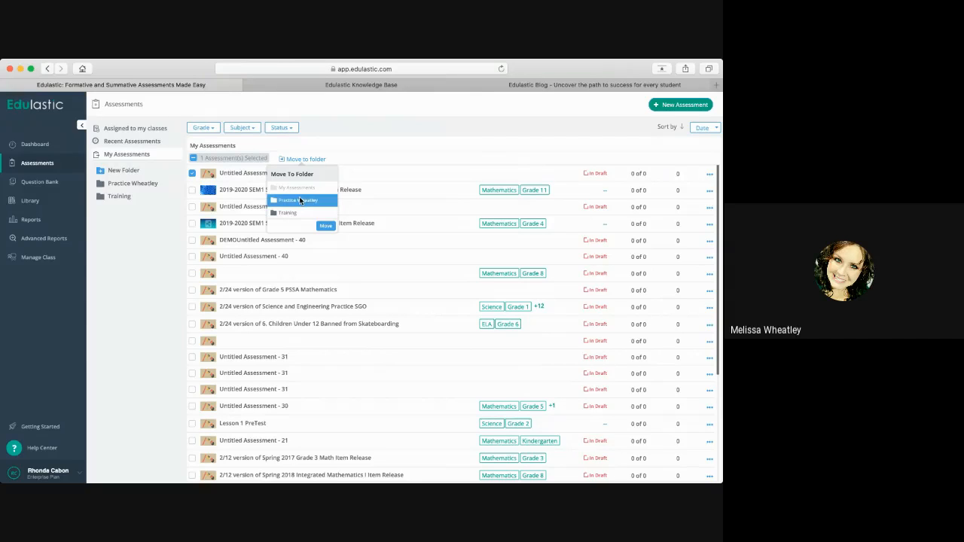
pyautogui.click(325, 226)
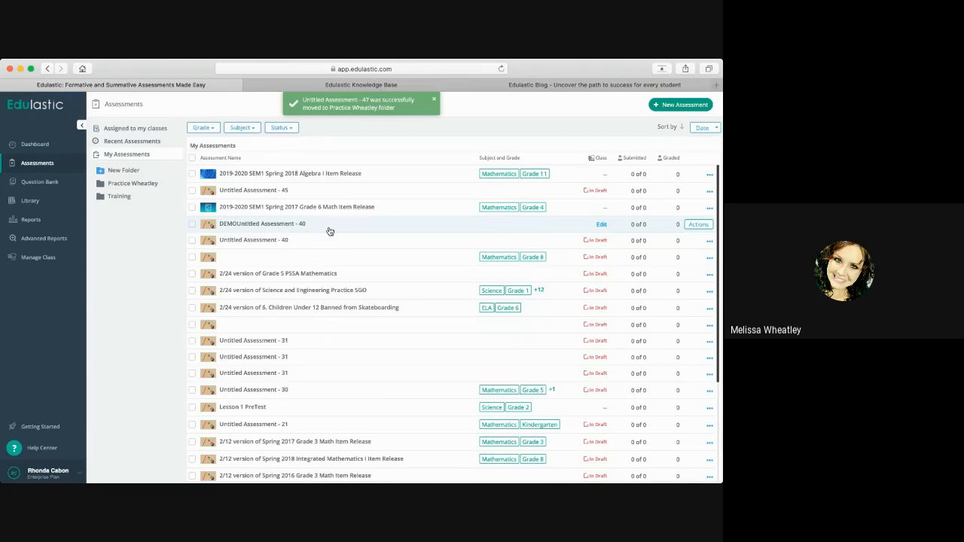
pyautogui.click(128, 185)
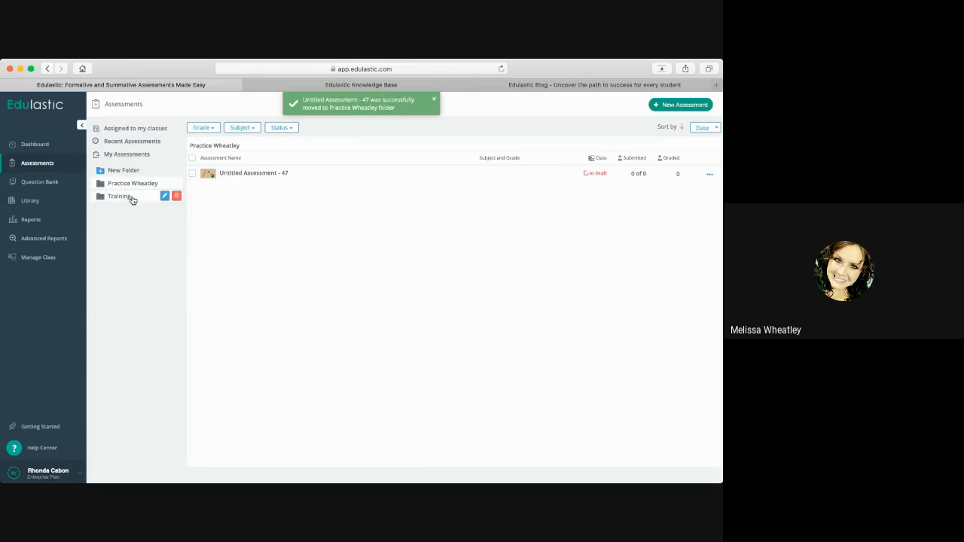
# - Look through My Assessments, and move Untitled Assessment - 47 from the practice folder back to My Assessments
pyautogui.click(121, 154)
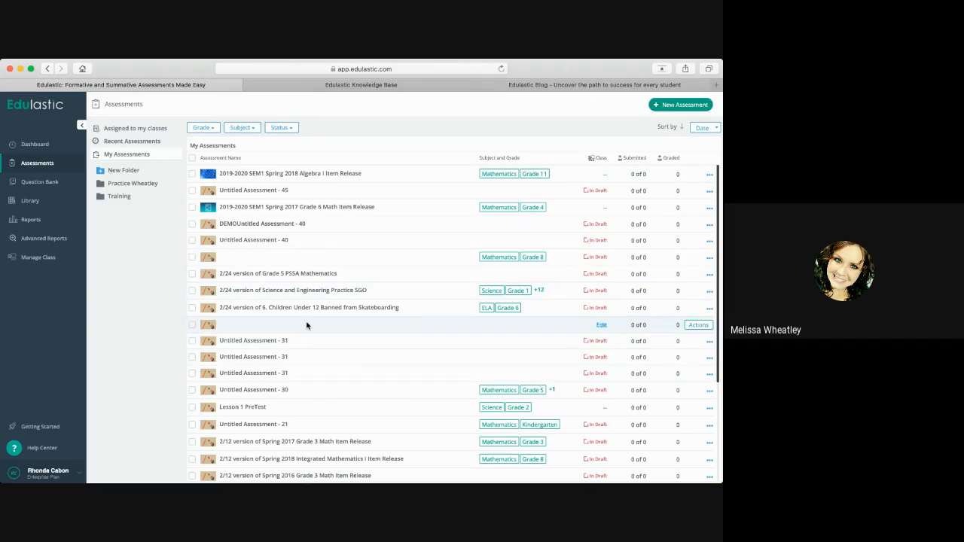
pyautogui.scroll(-2, 306, 324)
pyautogui.scroll(-2, 307, 326)
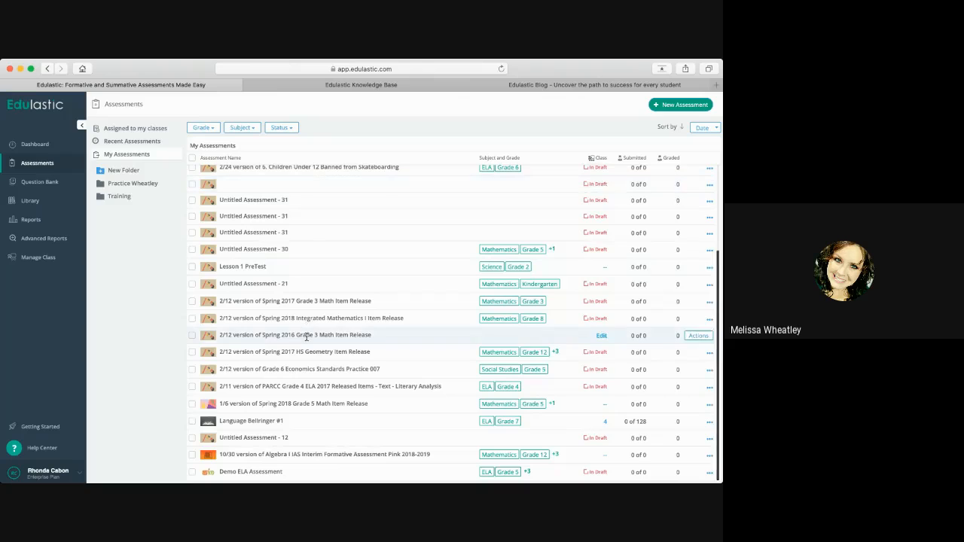
pyautogui.scroll(4, 306, 341)
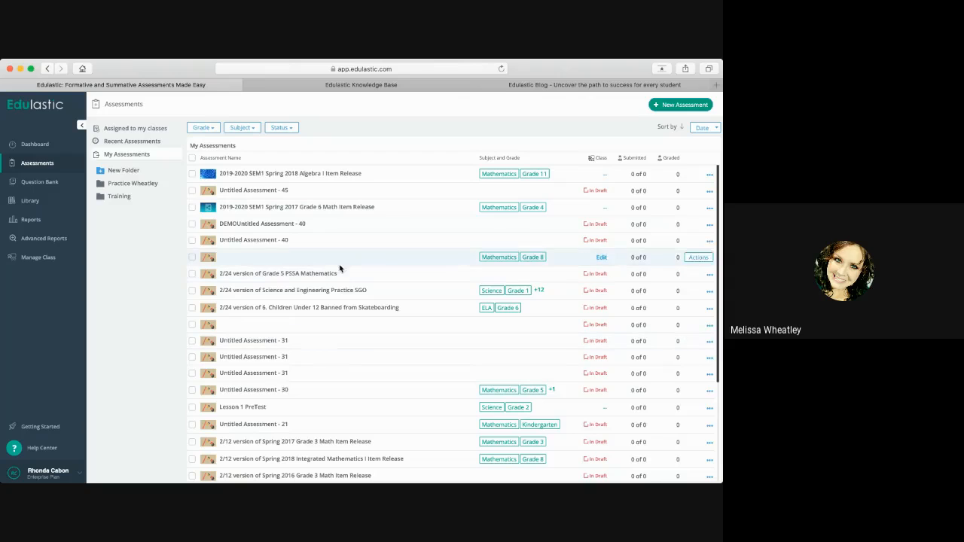
pyautogui.click(127, 183)
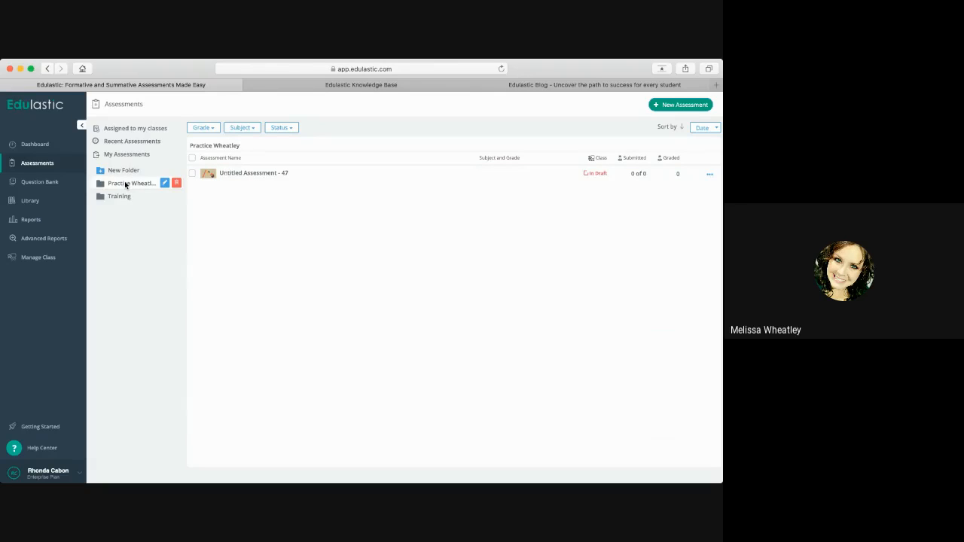
pyautogui.click(193, 174)
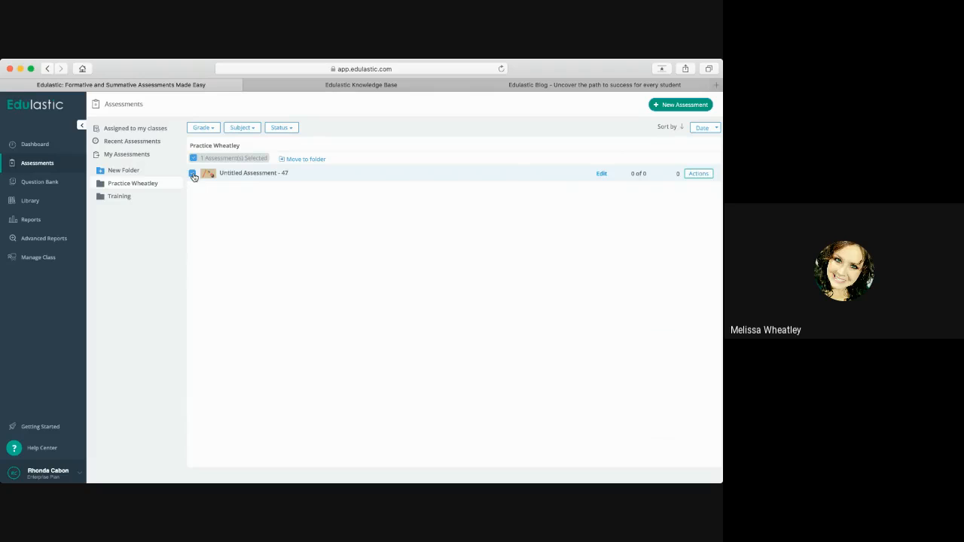
pyautogui.click(303, 161)
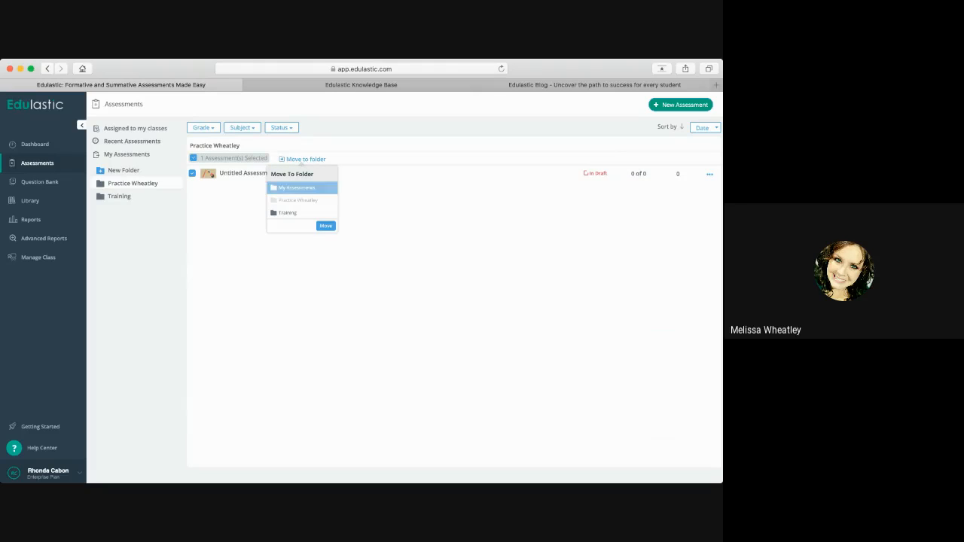
pyautogui.click(295, 187)
pyautogui.click(323, 227)
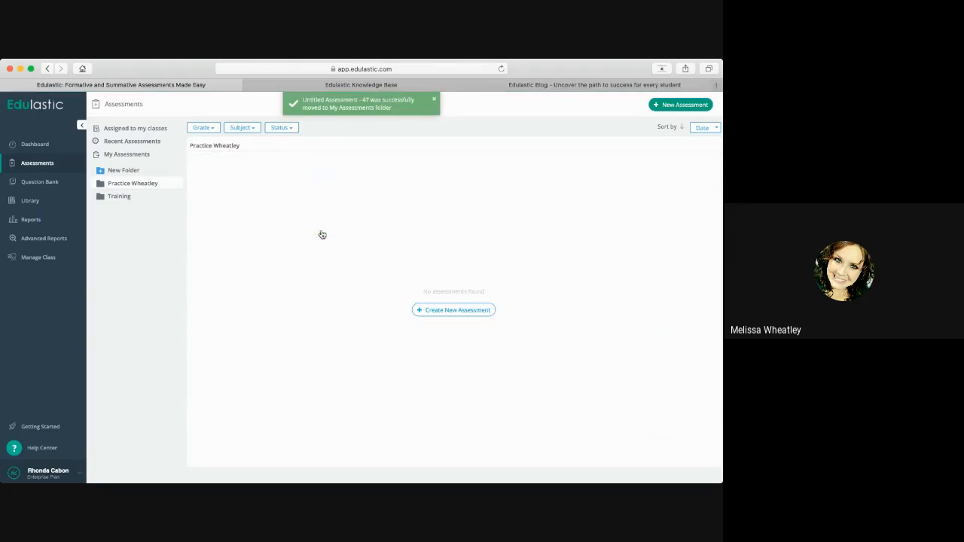
# - Delete the practice folder and return to the My Assessments list
pyautogui.moveTo(117, 183)
pyautogui.click(176, 185)
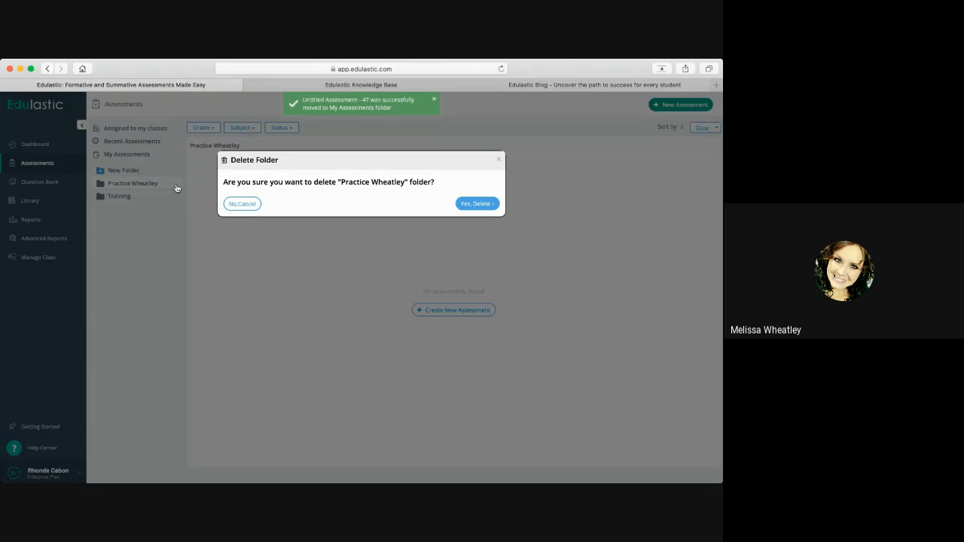
pyautogui.click(477, 204)
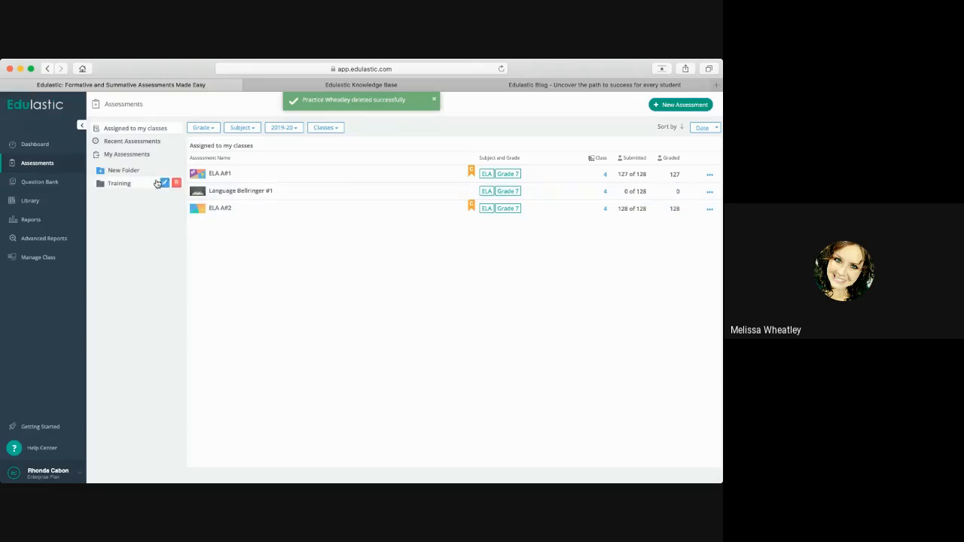
pyautogui.click(127, 155)
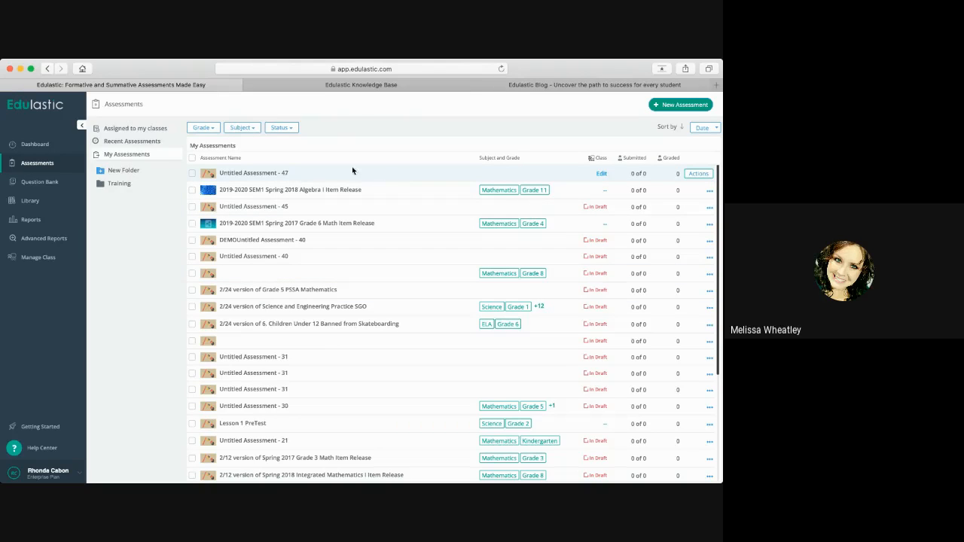
pyautogui.click(53, 164)
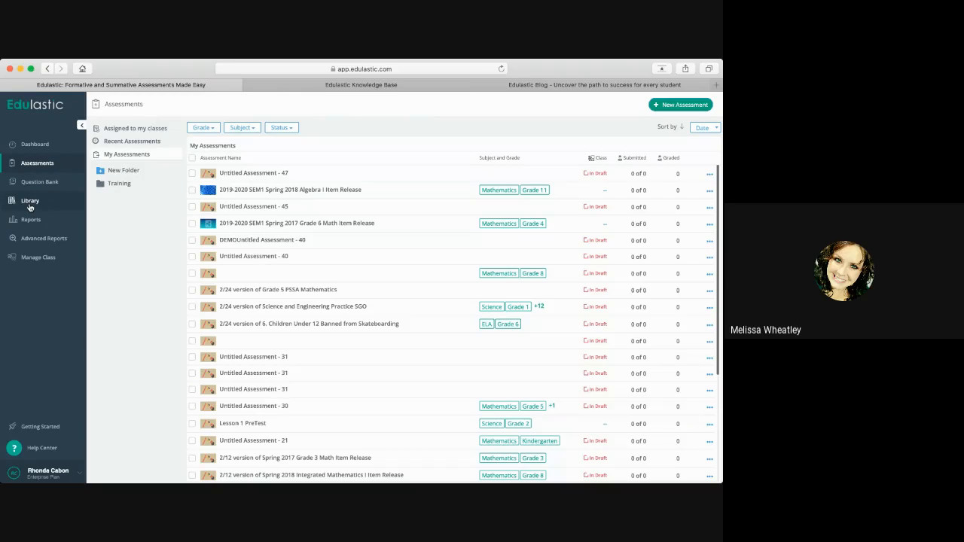
pyautogui.click(47, 167)
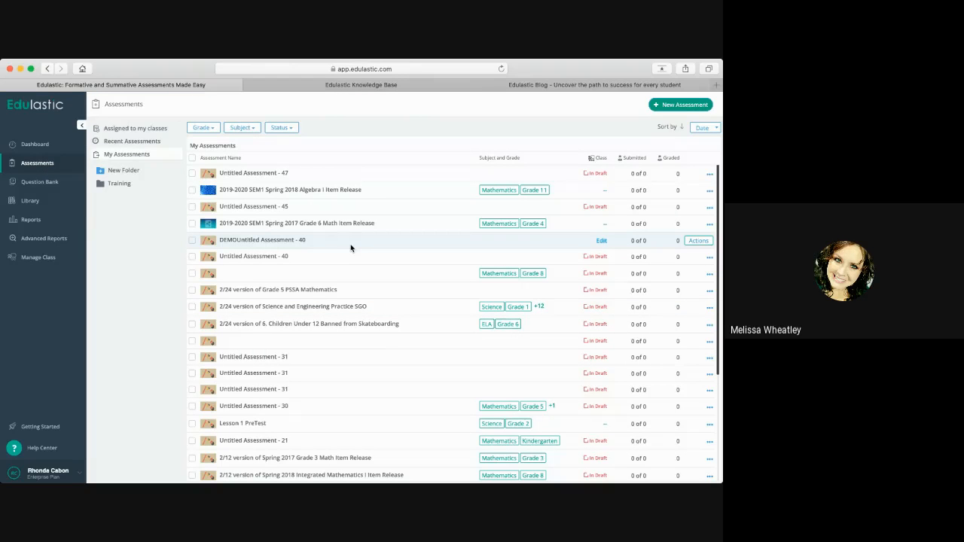
pyautogui.click(249, 129)
pyautogui.click(250, 130)
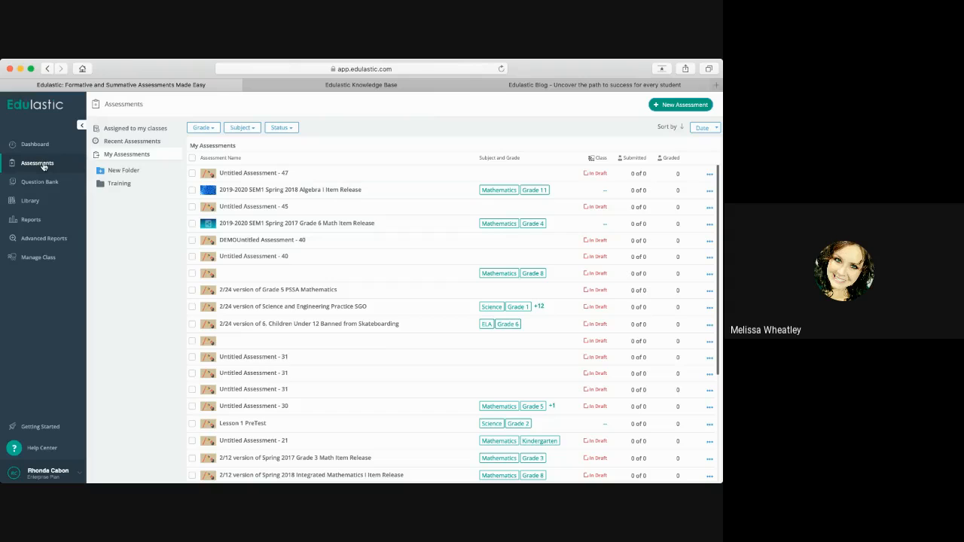
# - Open the options for a new assessment and examine the library search and the pre-built assessments available
pyautogui.click(675, 108)
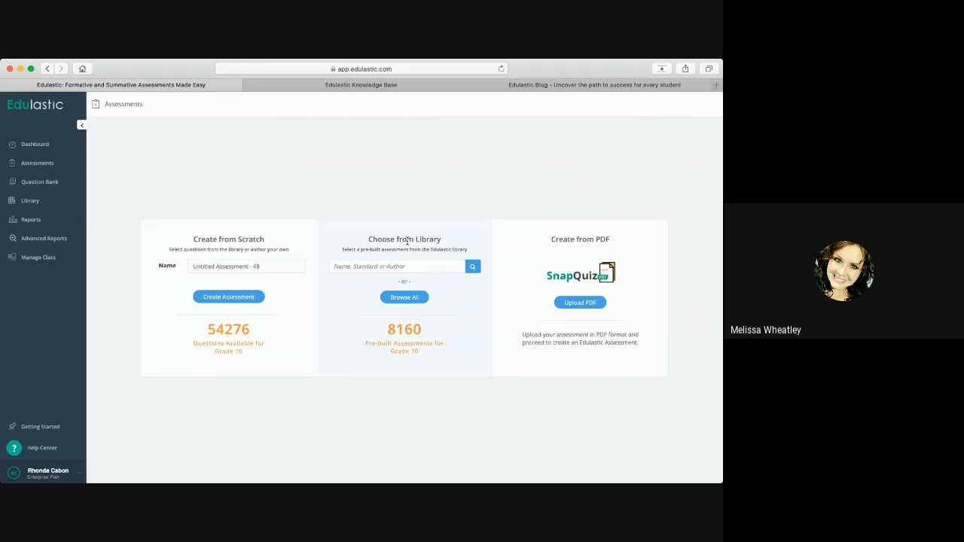
pyautogui.click(396, 266)
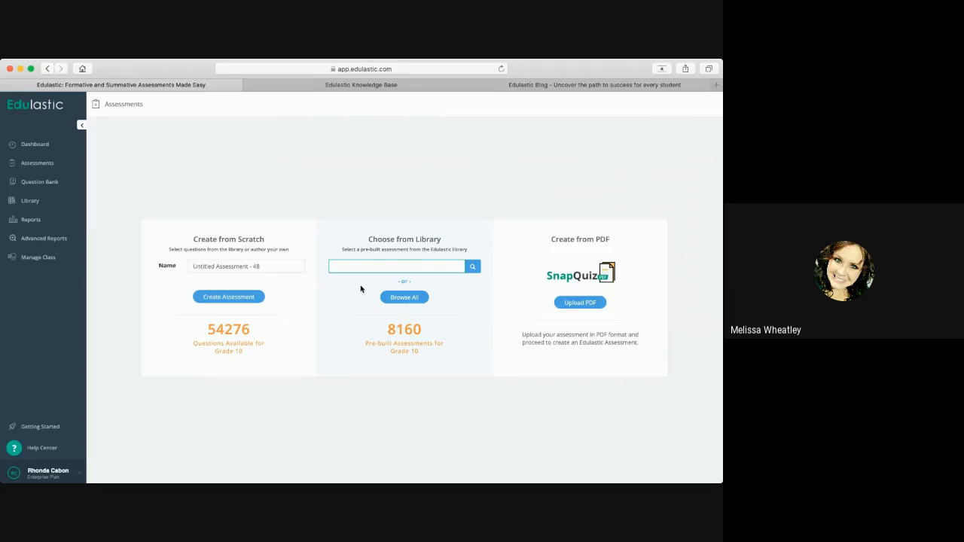
pyautogui.click(358, 284)
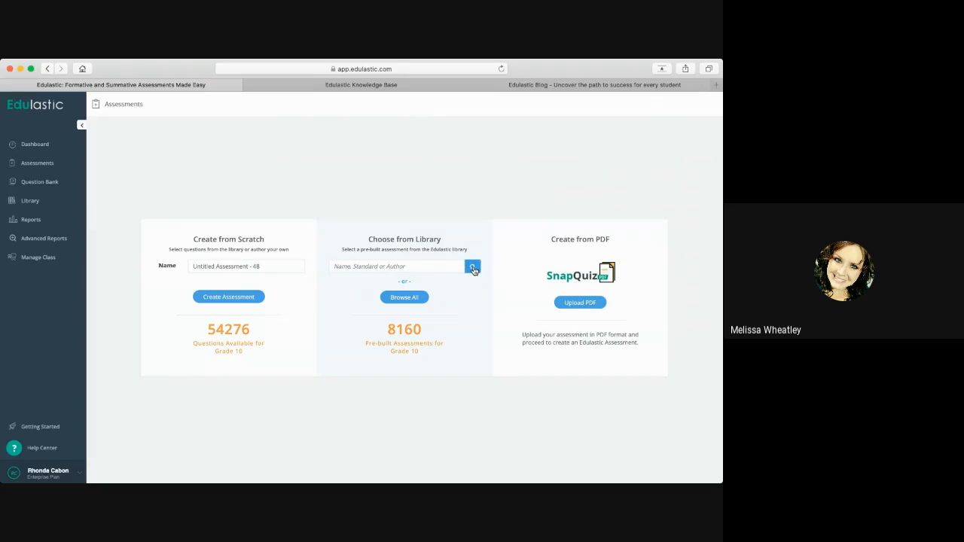
pyautogui.click(367, 267)
pyautogui.click(355, 307)
pyautogui.moveTo(389, 353); pyautogui.dragTo(433, 351)
pyautogui.moveTo(386, 329); pyautogui.dragTo(443, 332)
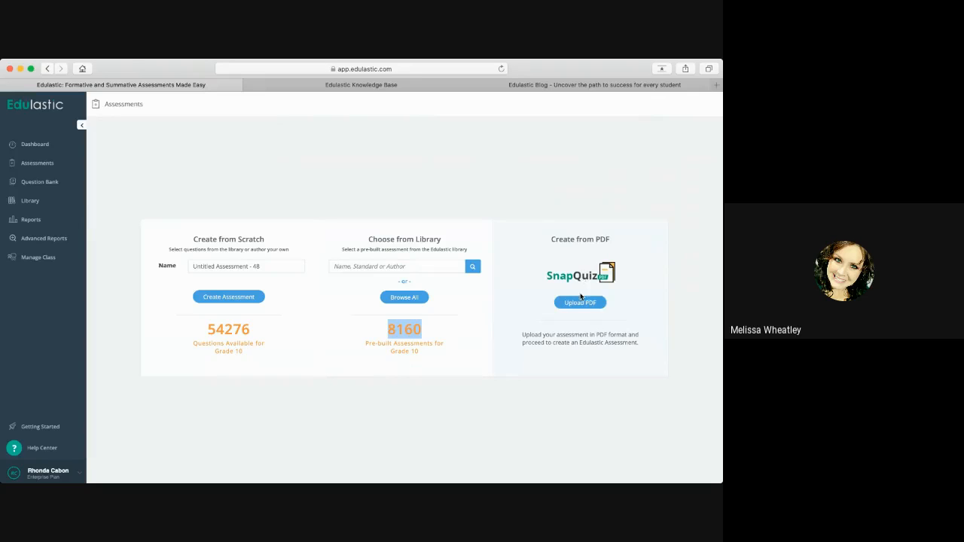
# - Start a blank answer-only assessment and place a Multiple Choice question near the page's upper-left corner with B as its correct answer
pyautogui.click(579, 303)
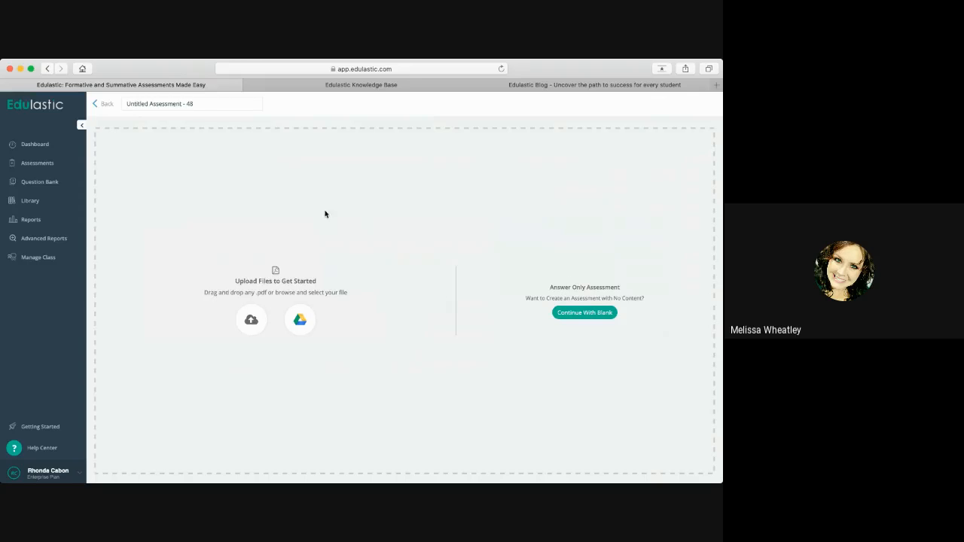
pyautogui.click(588, 313)
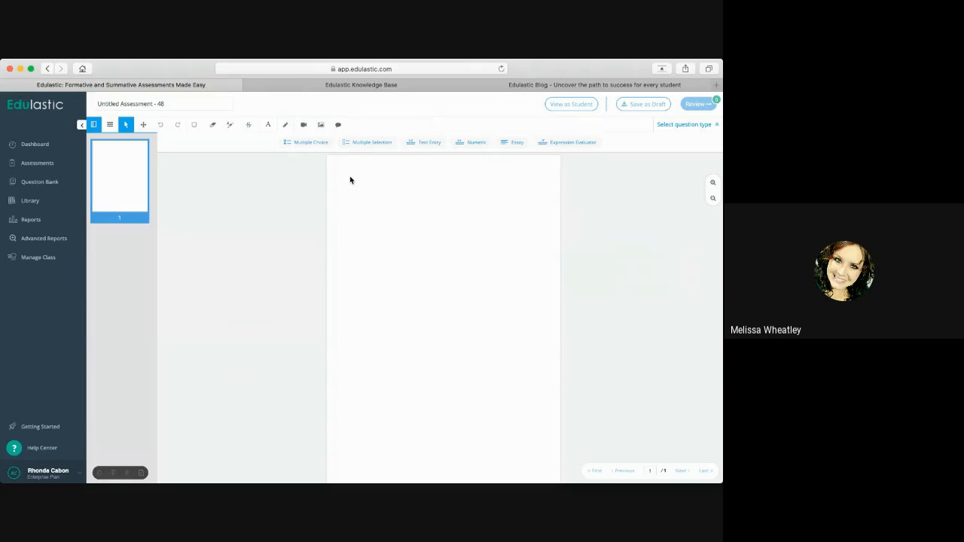
pyautogui.click(315, 143)
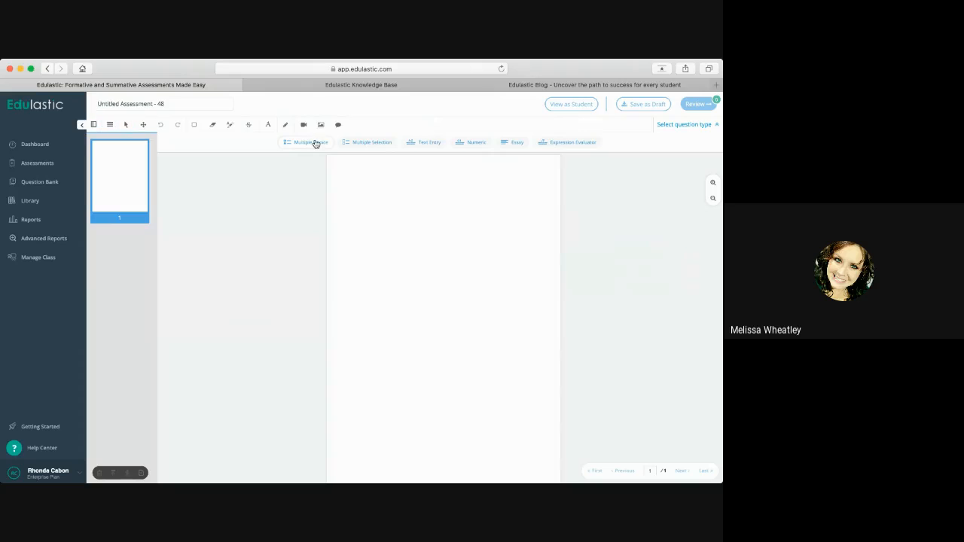
pyautogui.click(340, 181)
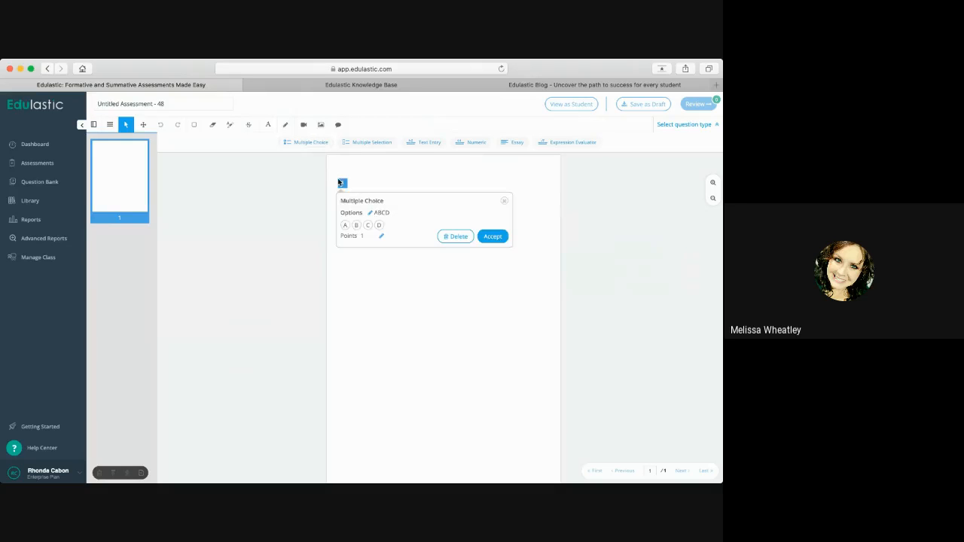
pyautogui.click(356, 225)
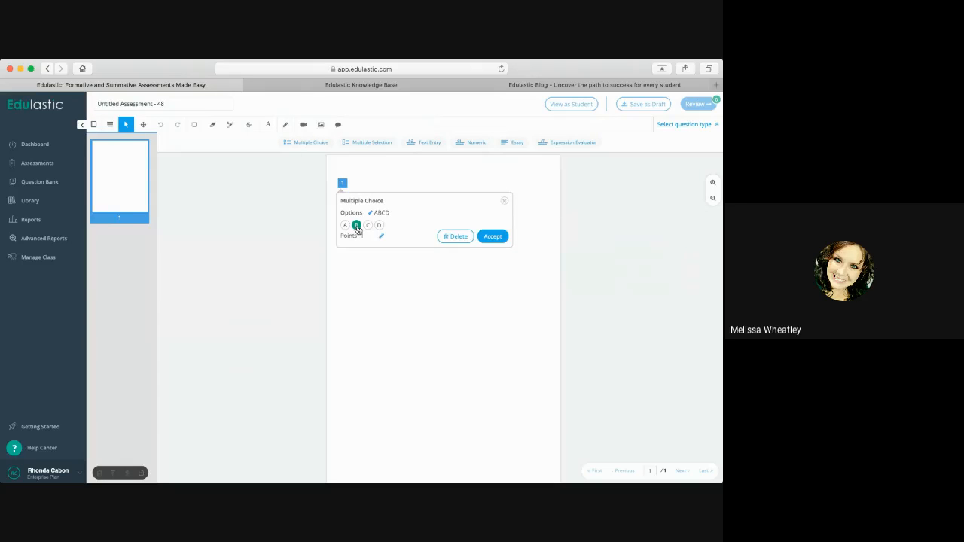
pyautogui.click(489, 238)
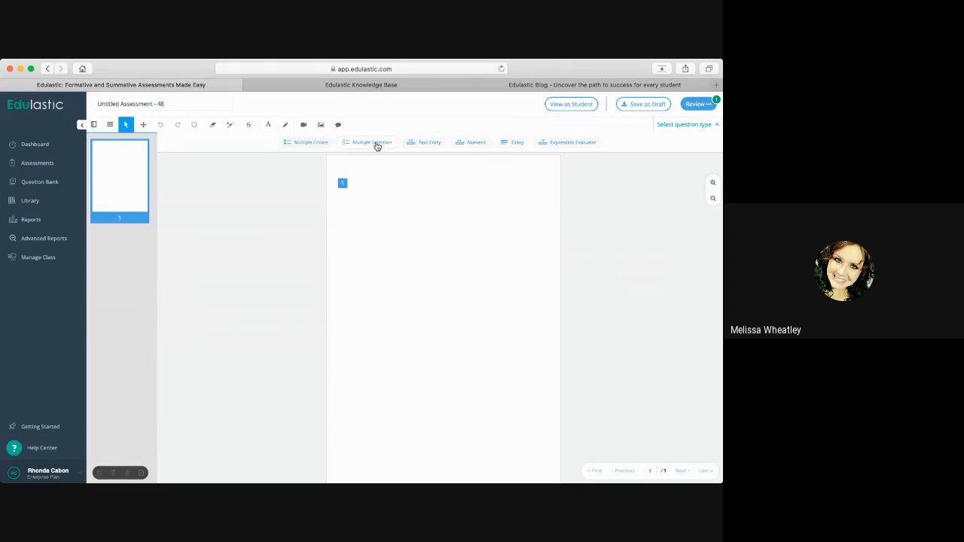
# - Examine the settings of a Multiple Selection and a Text Entry question by placing each on the page and closing it unaccepted
pyautogui.click(377, 145)
pyautogui.click(377, 186)
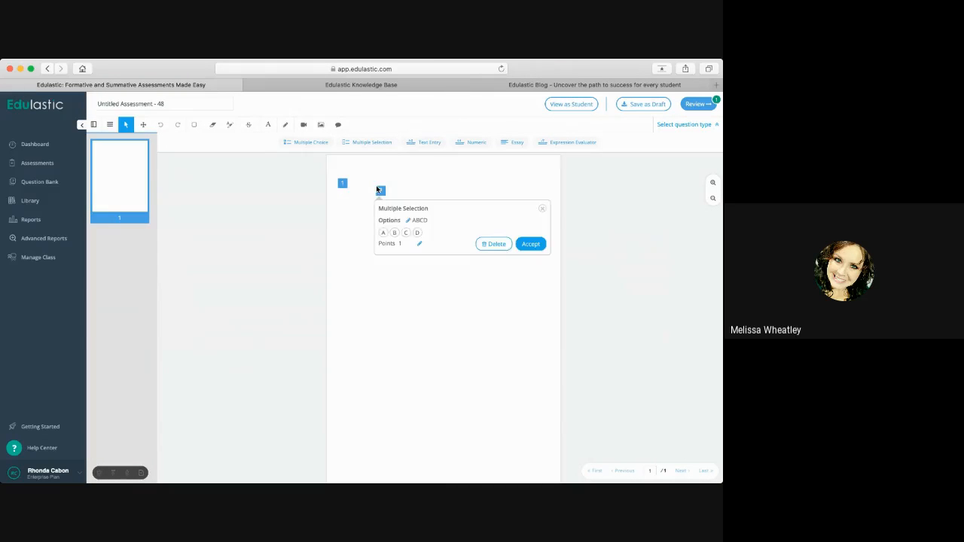
pyautogui.click(543, 209)
pyautogui.click(426, 141)
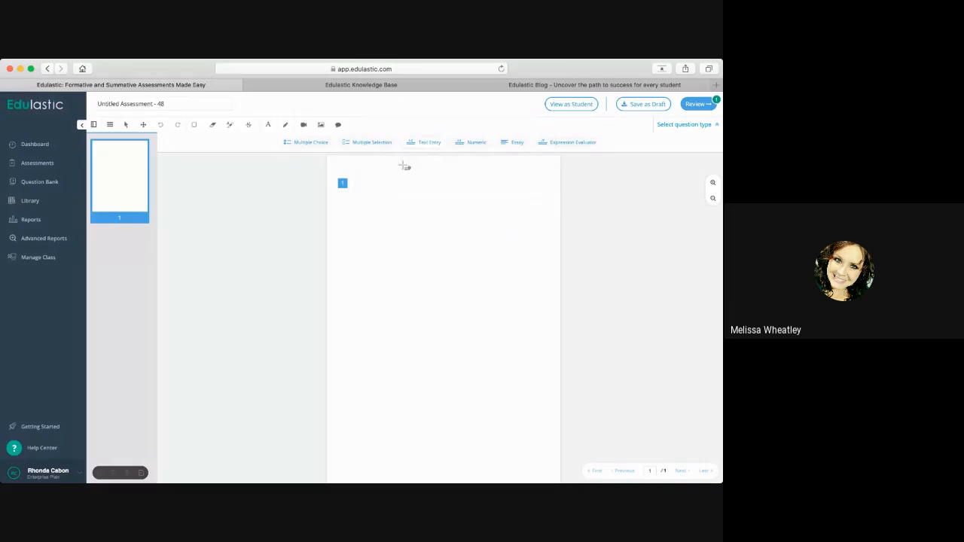
pyautogui.click(392, 186)
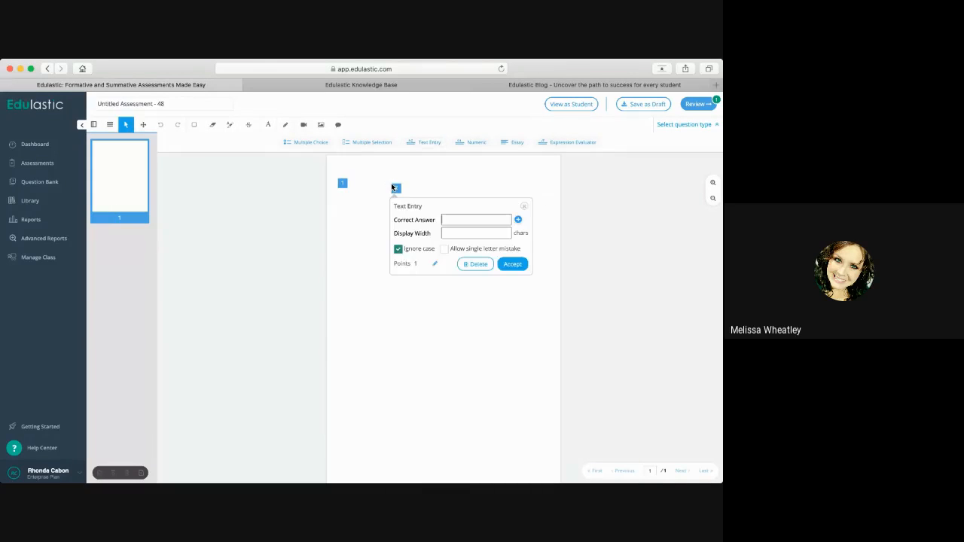
pyautogui.click(526, 207)
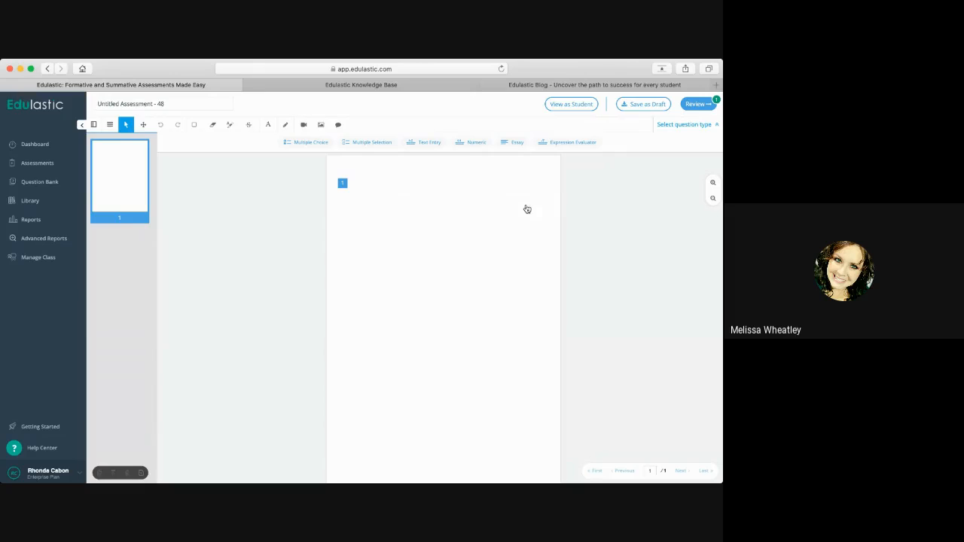
# - Examine the settings of a Numeric and an Essay question by placing each on the page and closing it unaccepted
pyautogui.click(470, 147)
pyautogui.click(452, 186)
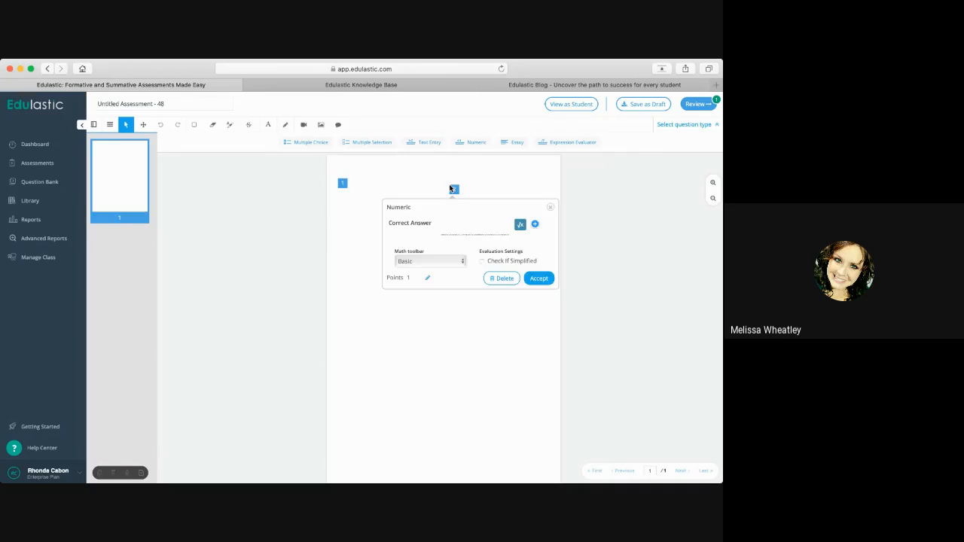
pyautogui.click(550, 208)
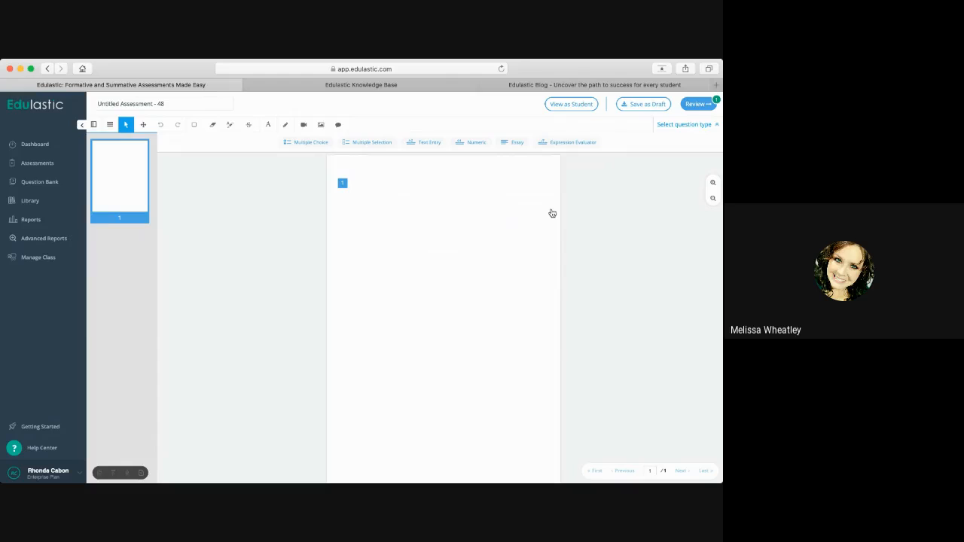
pyautogui.click(518, 144)
pyautogui.click(493, 212)
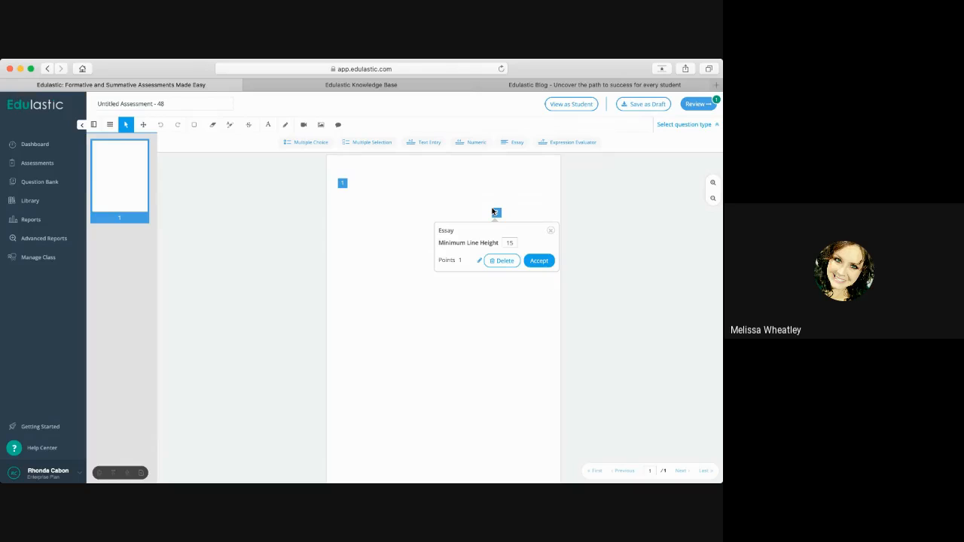
pyautogui.click(551, 232)
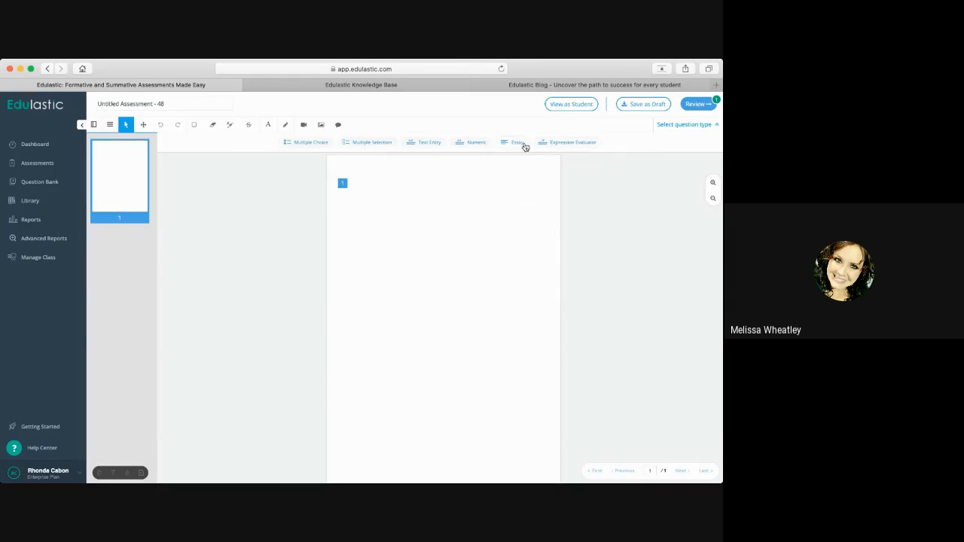
# - Place a Text Entry question below question 1 with Red as its correct answer and accept it
pyautogui.click(422, 143)
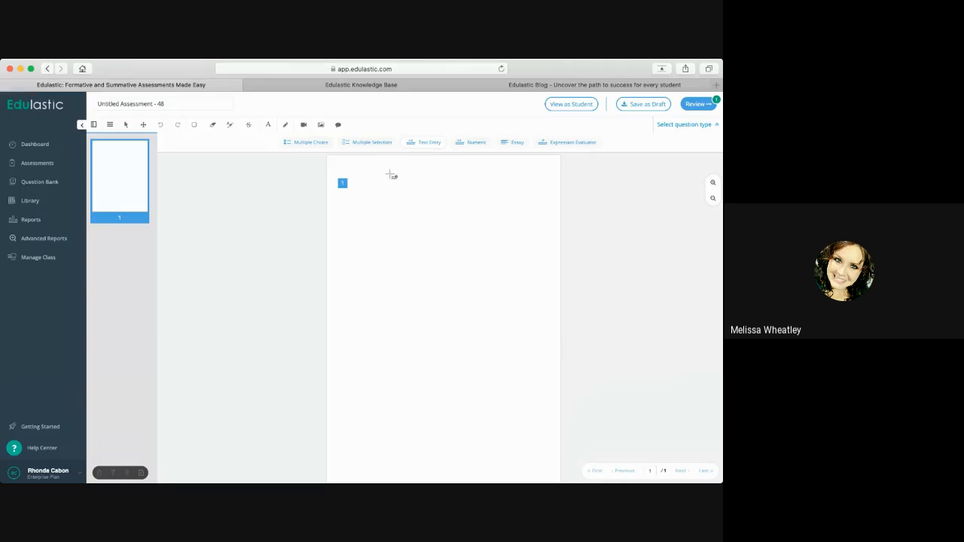
pyautogui.click(341, 225)
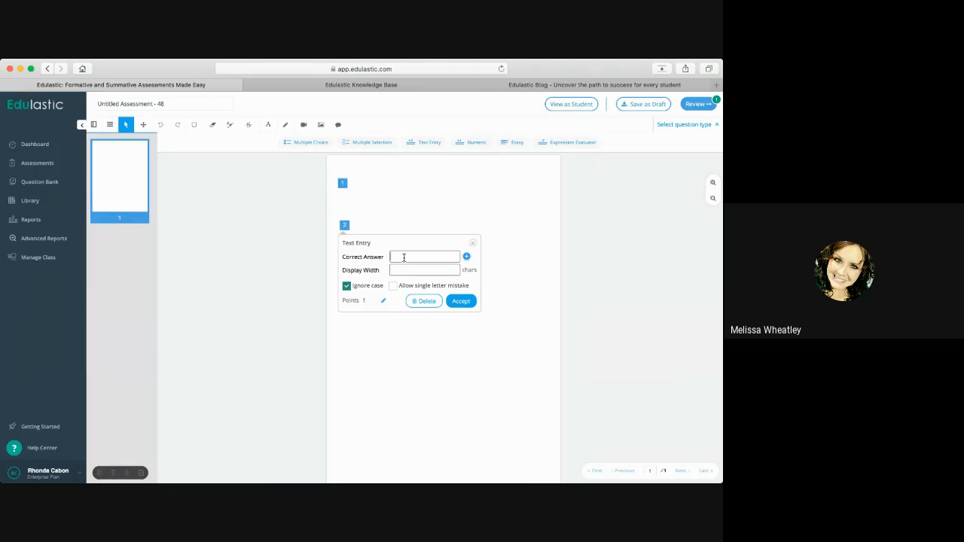
pyautogui.write('Red')
pyautogui.click(462, 301)
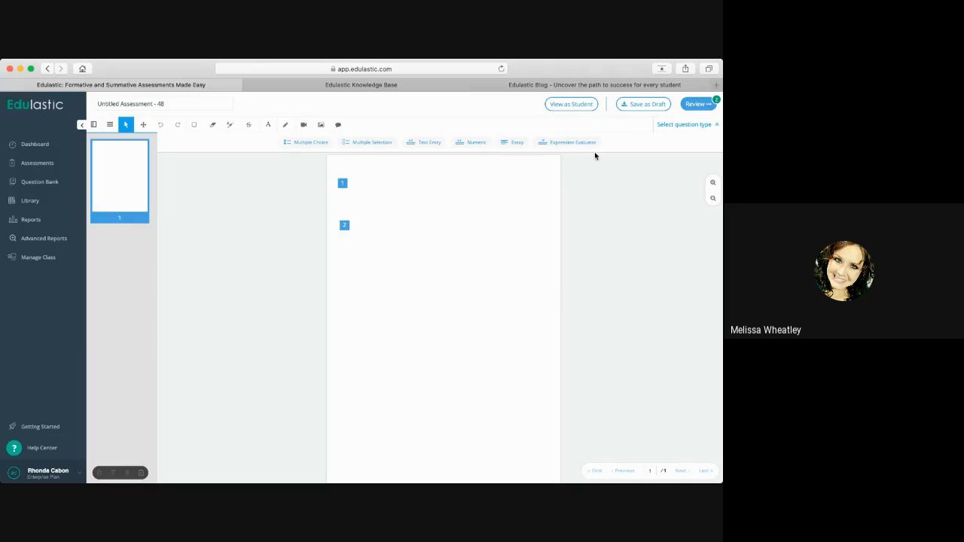
# - Preview the assessment as a student, answer C for question 1 and test for question 2, and submit it
pyautogui.click(570, 109)
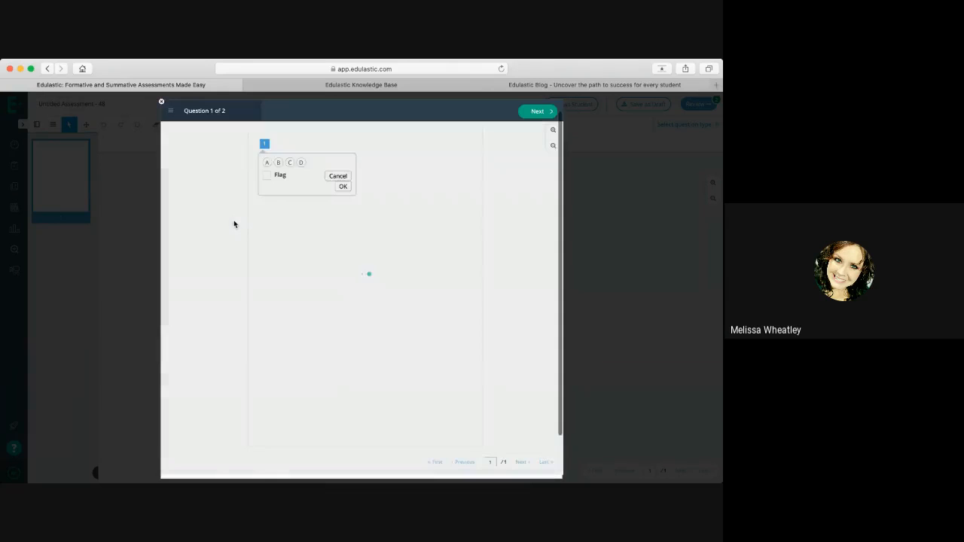
pyautogui.click(289, 163)
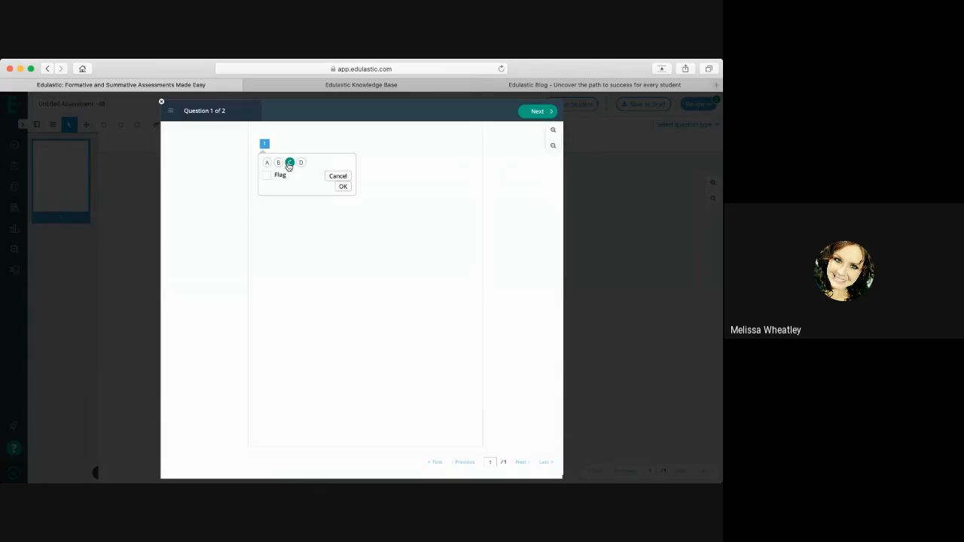
pyautogui.click(344, 188)
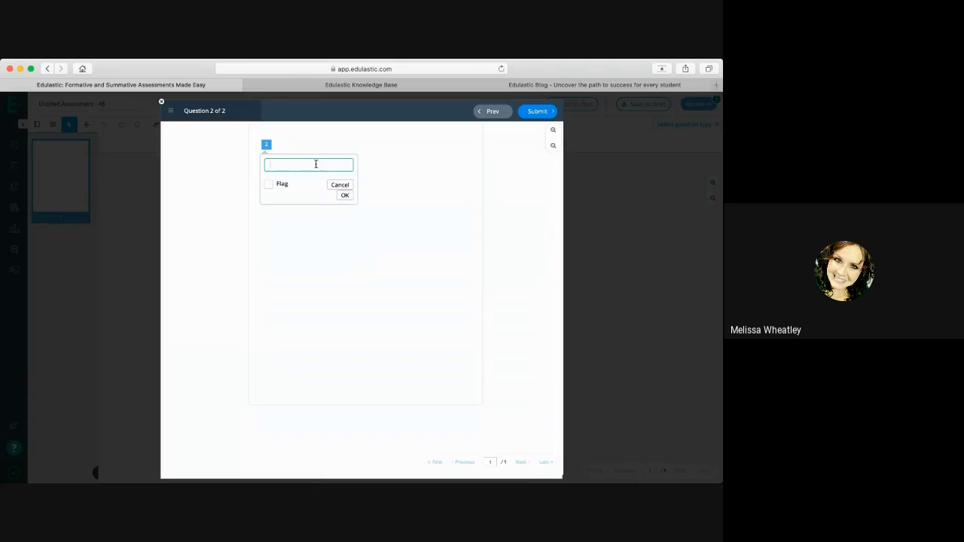
pyautogui.write('test')
pyautogui.click(344, 197)
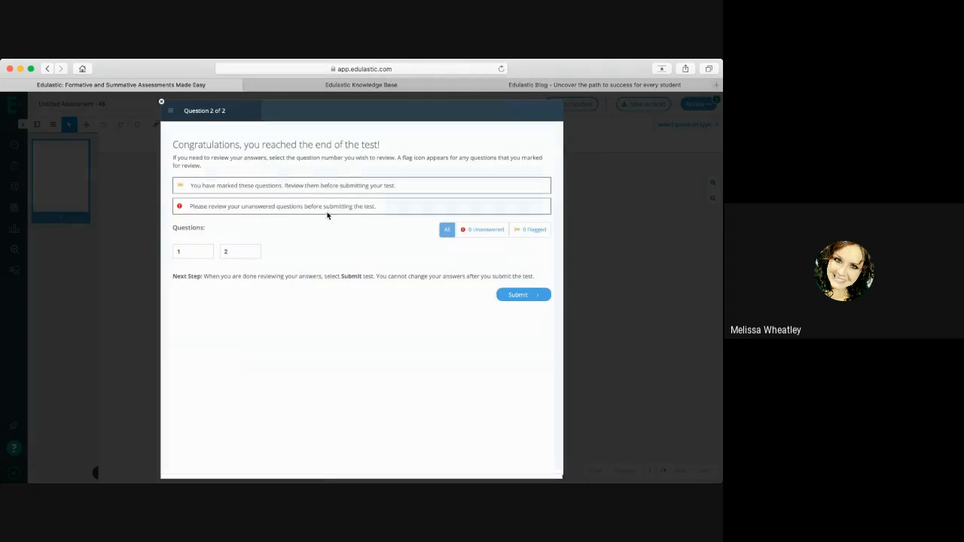
pyautogui.click(512, 295)
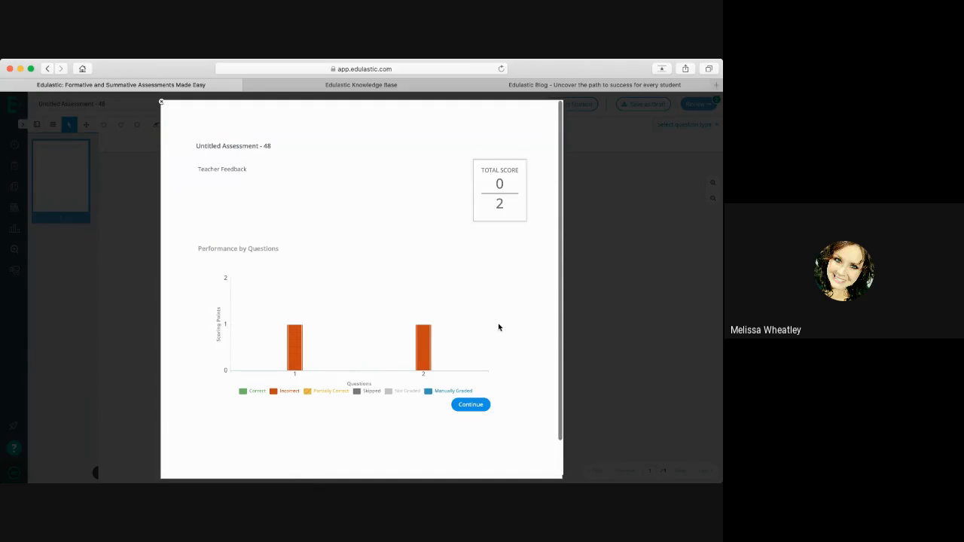
# - Review the submitted answers from the score report and close the student preview
pyautogui.click(471, 407)
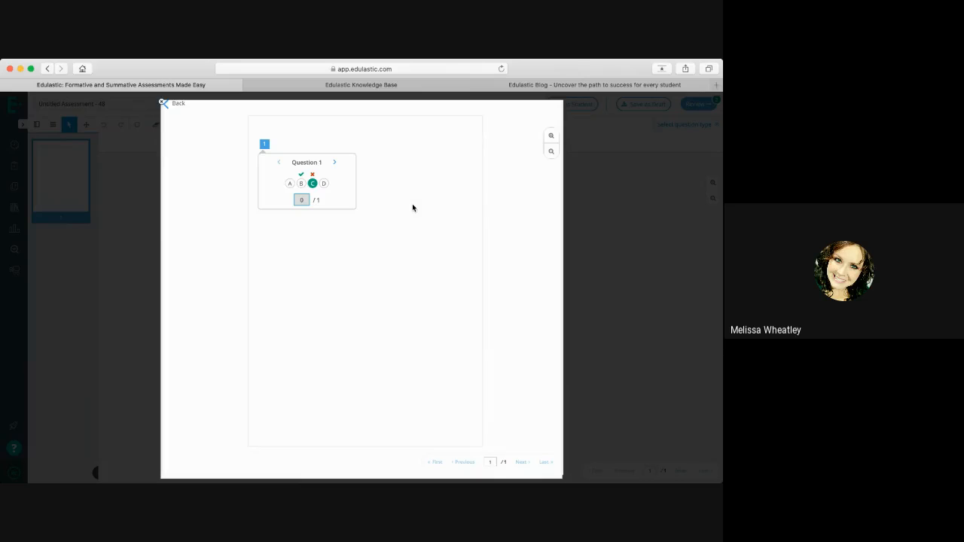
pyautogui.click(165, 103)
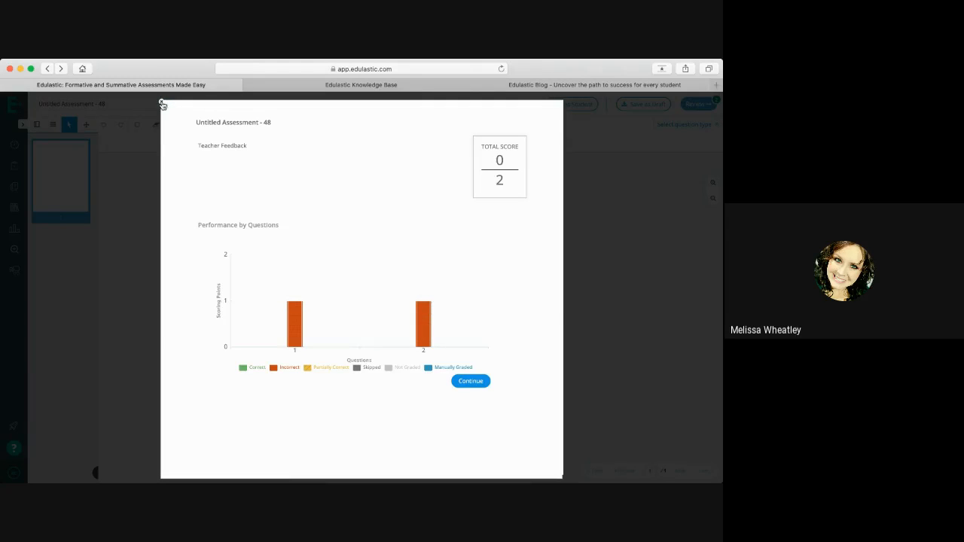
pyautogui.click(161, 104)
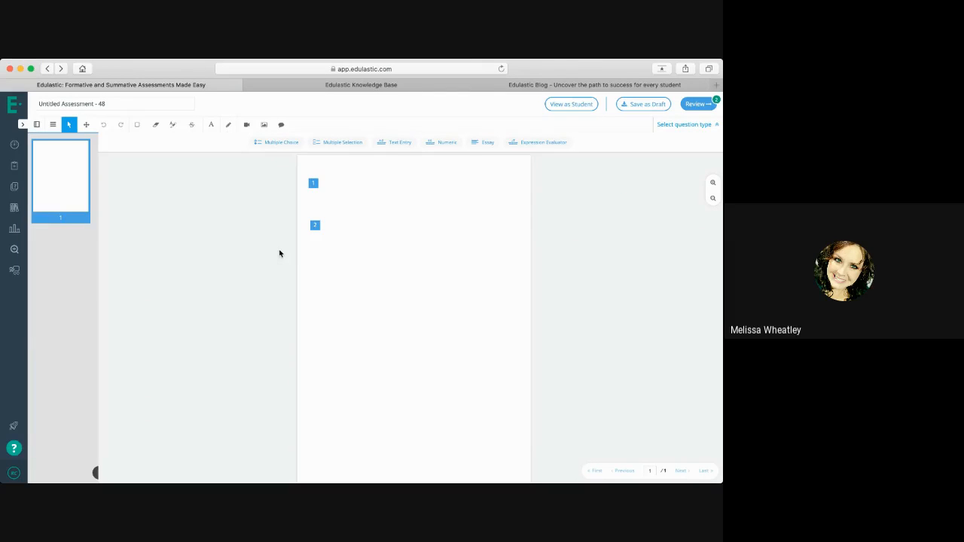
# - View the assignment settings of MCA Grade 10 ELA Released Items from the library and return to the Assessments page
pyautogui.click(15, 165)
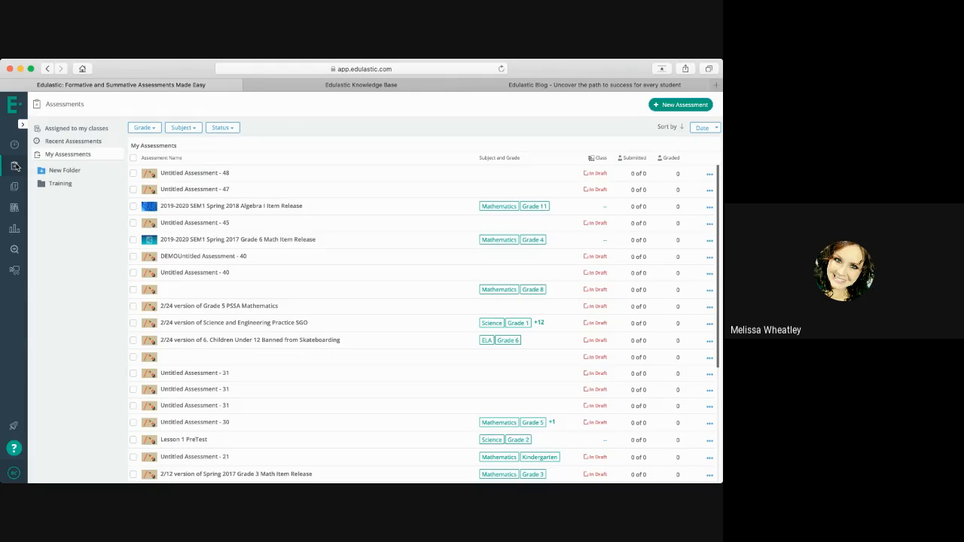
pyautogui.click(14, 209)
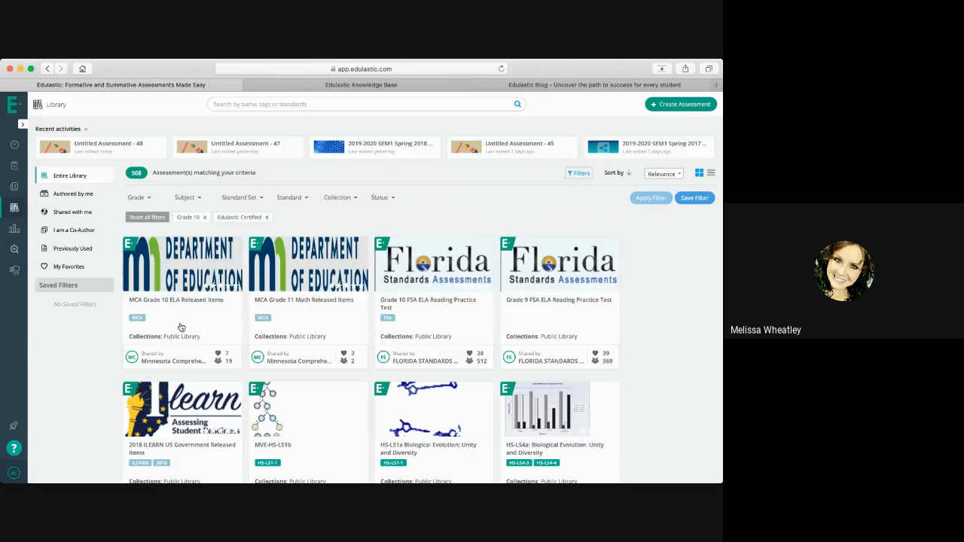
pyautogui.click(181, 326)
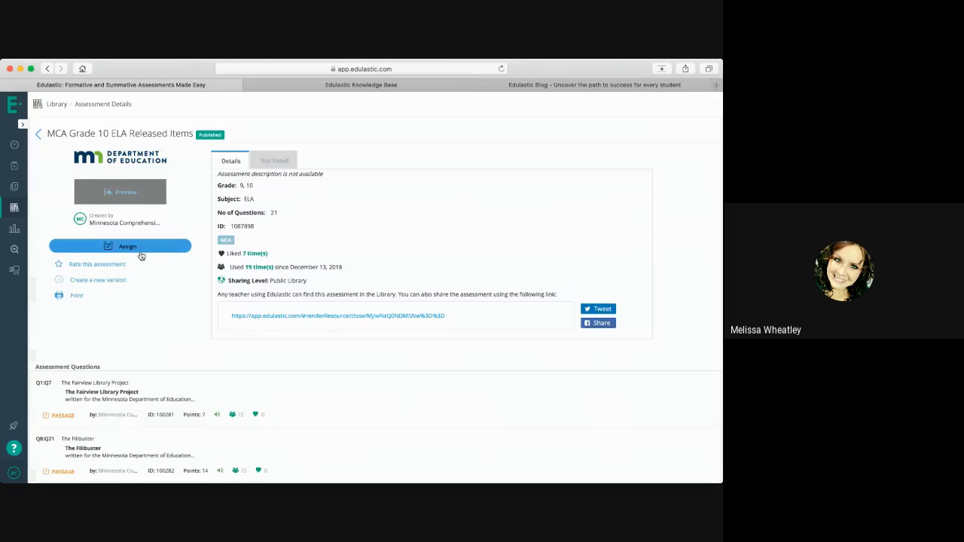
pyautogui.click(119, 248)
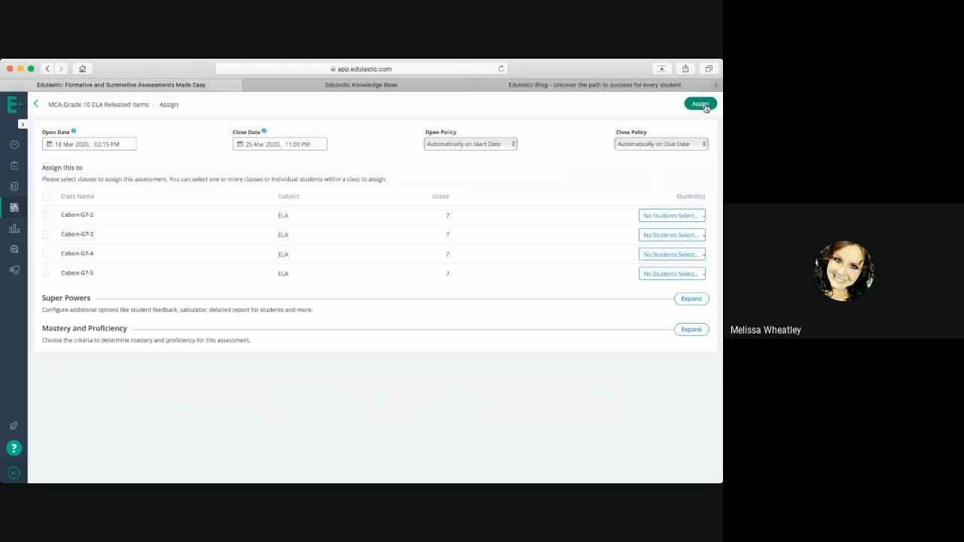
pyautogui.click(700, 104)
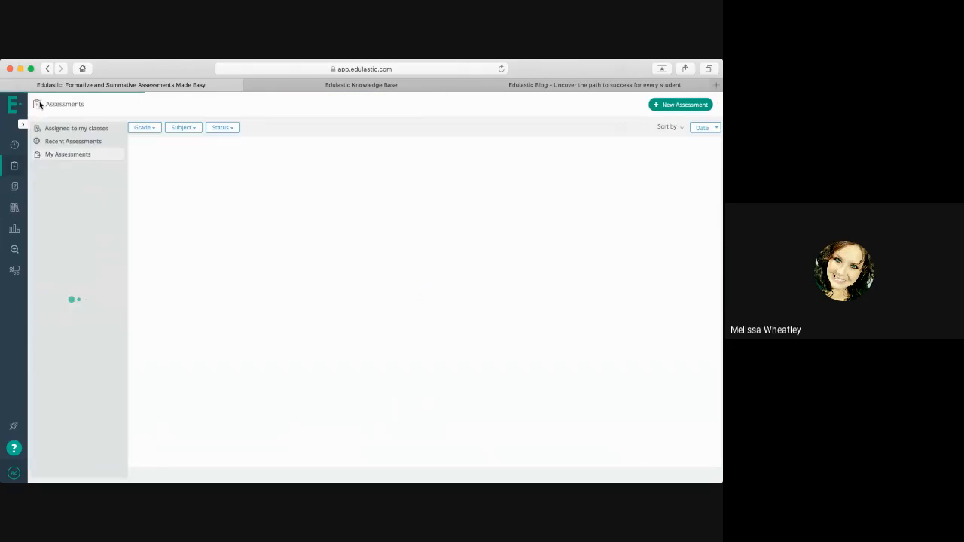
# - View the entire library again, and view the class assignment status of an assessment in My Assessments
pyautogui.click(16, 212)
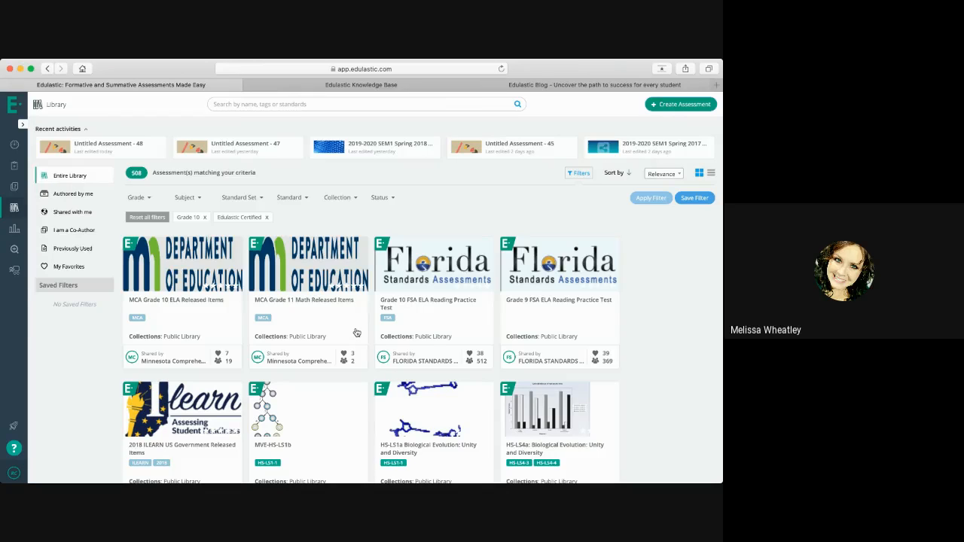
pyautogui.click(48, 179)
pyautogui.click(16, 166)
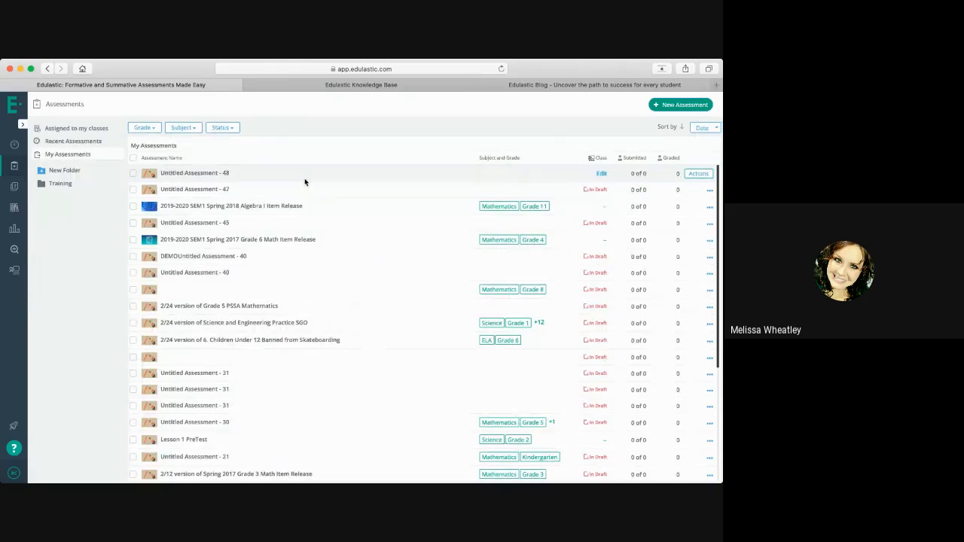
pyautogui.click(603, 181)
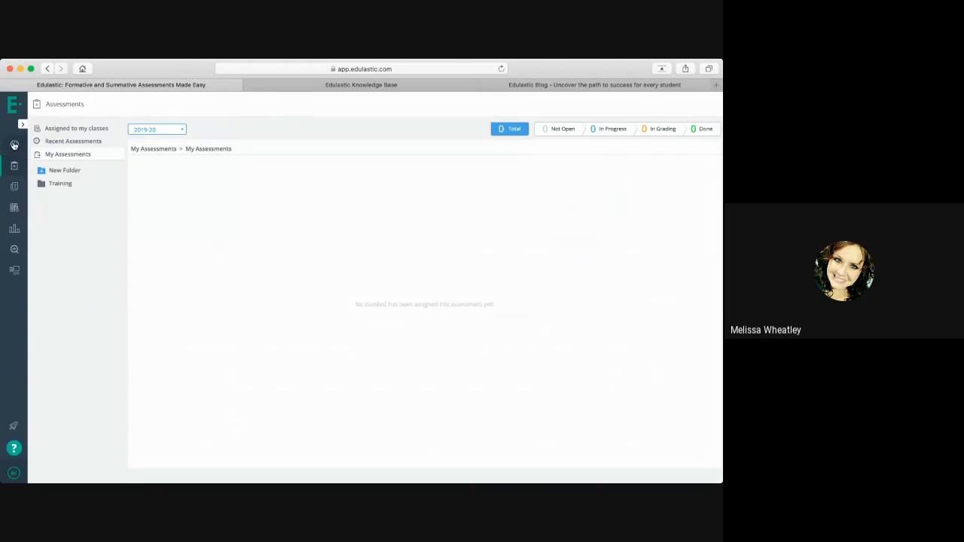
# - Open the sharing level settings of 2019-2020 SEM1 Spring 2018 Algebra I Item Release from the library's recent activities
pyautogui.click(13, 208)
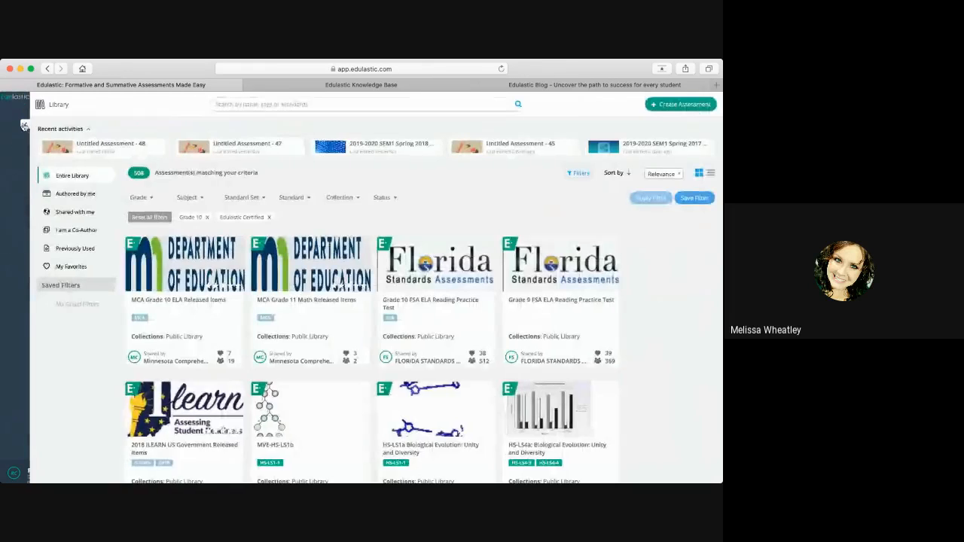
pyautogui.click(24, 125)
pyautogui.click(383, 152)
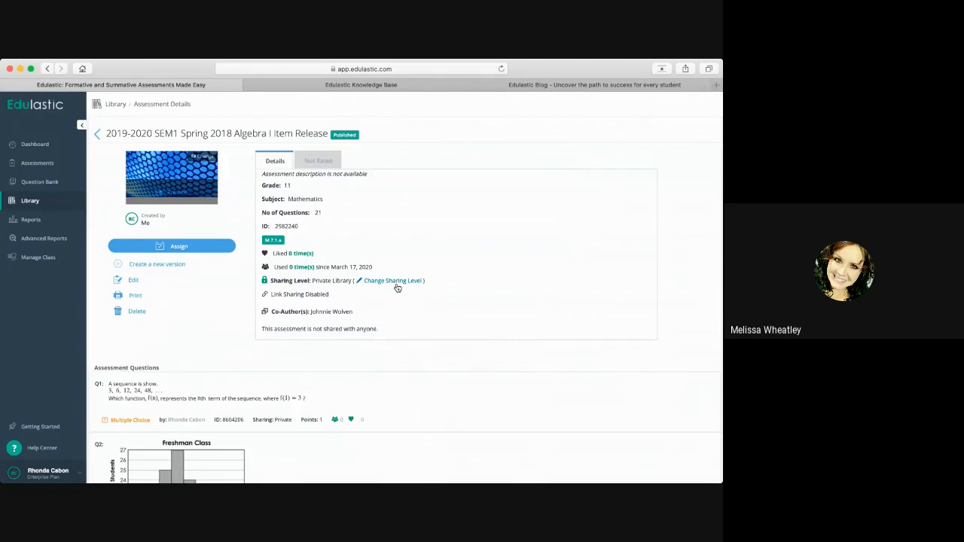
pyautogui.moveTo(312, 280); pyautogui.dragTo(351, 280)
pyautogui.click(351, 295)
pyautogui.click(393, 281)
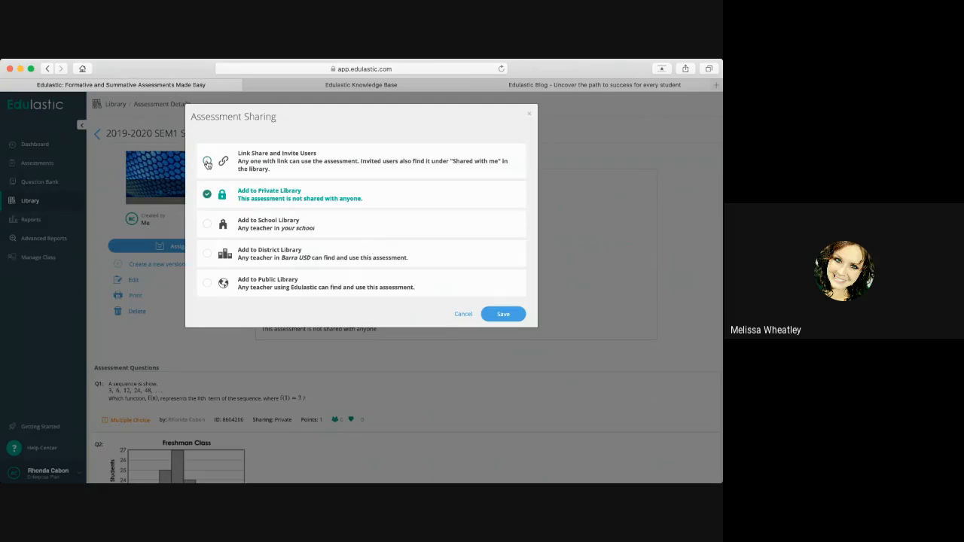
# - Choose Link Share and Invite Users, add a colleague found by name as an invited user, and select the sharing link
pyautogui.click(208, 163)
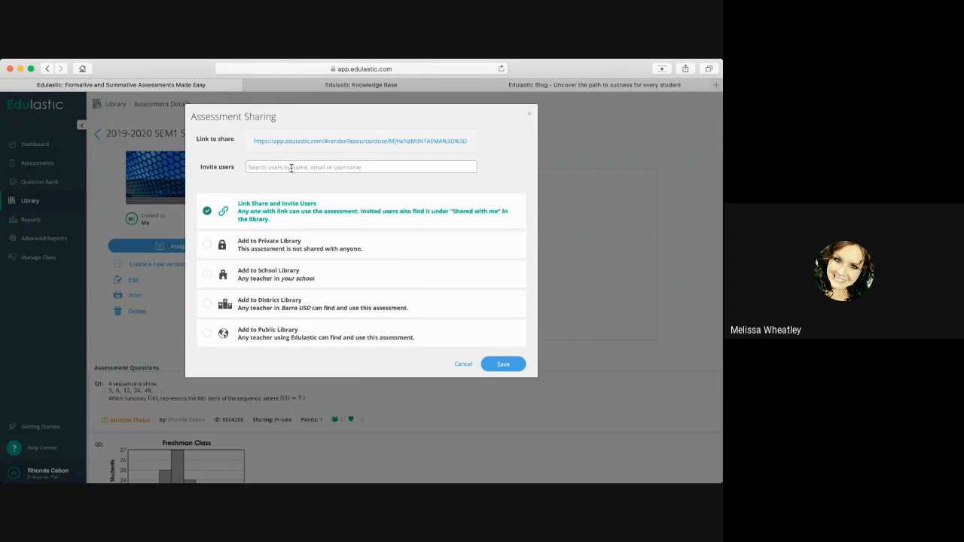
pyautogui.click(291, 169)
pyautogui.write('john')
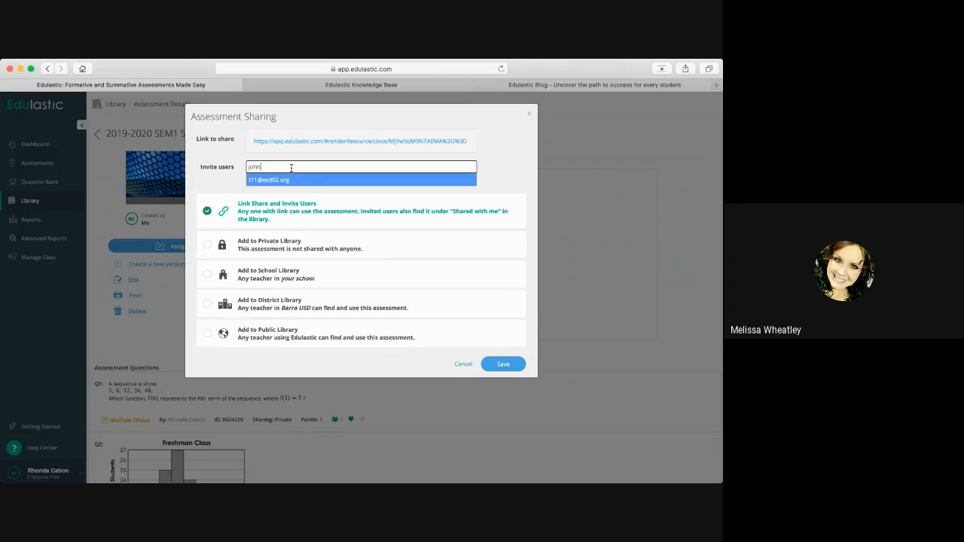
pyautogui.click(291, 182)
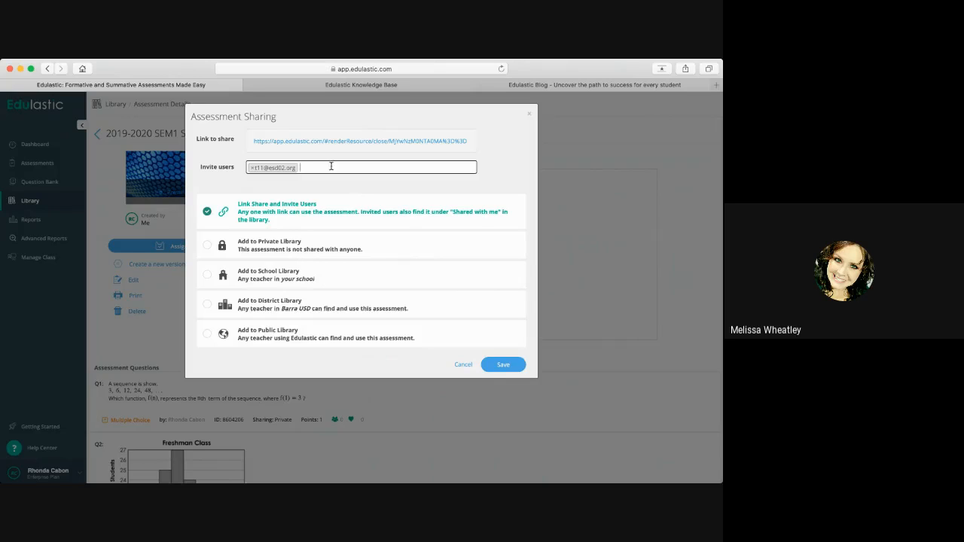
pyautogui.click(325, 141)
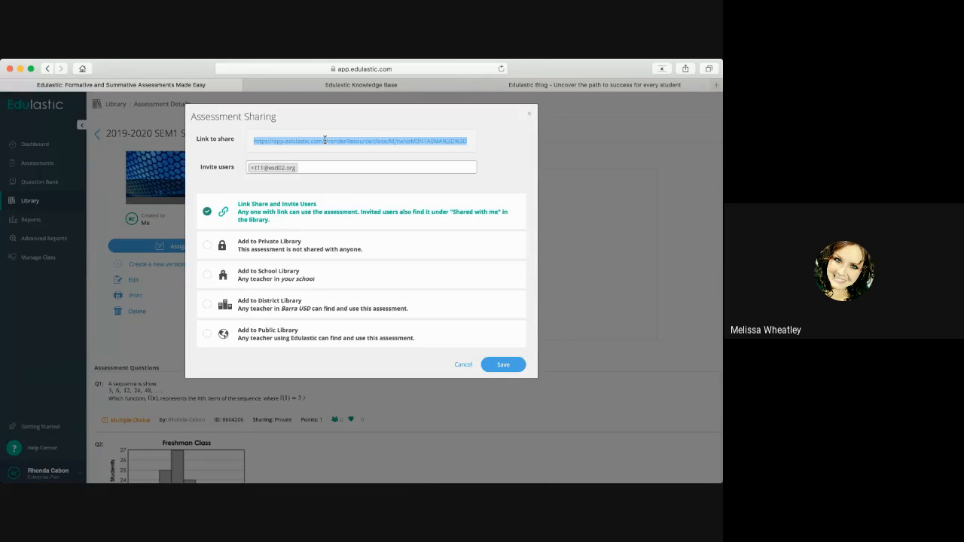
# - Try the School, District and Public Library sharing levels, reselect Link Share and Invite Users, and cancel the sharing changes
pyautogui.click(208, 276)
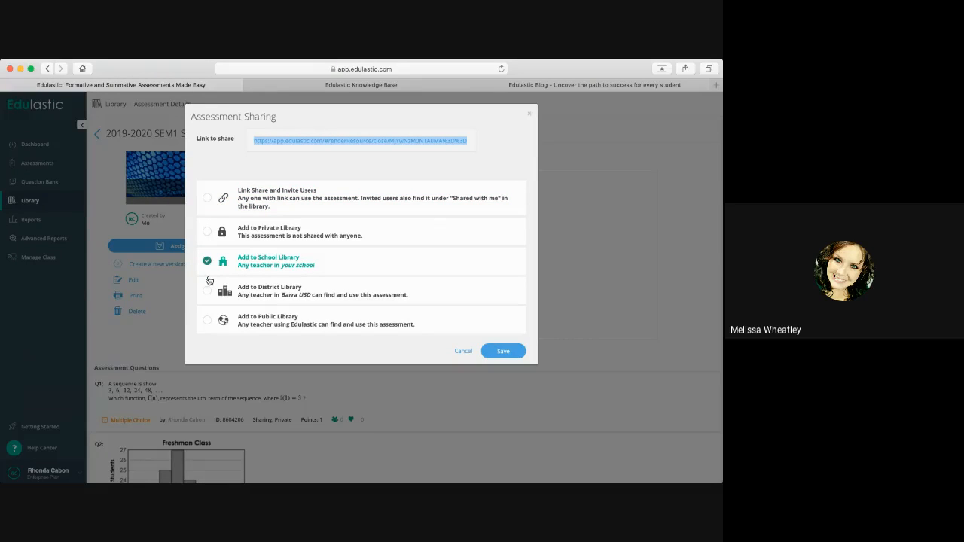
pyautogui.click(207, 291)
pyautogui.click(207, 322)
pyautogui.click(209, 199)
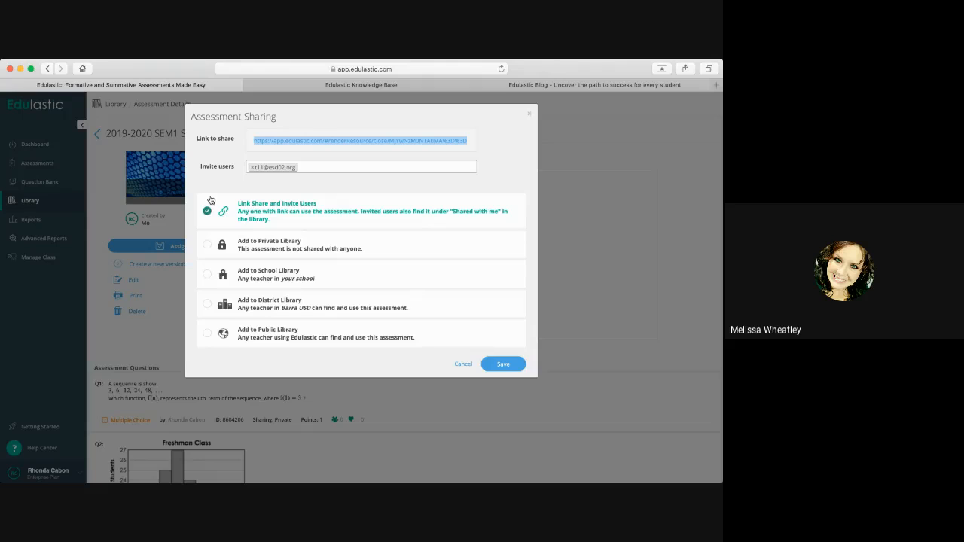
pyautogui.click(461, 364)
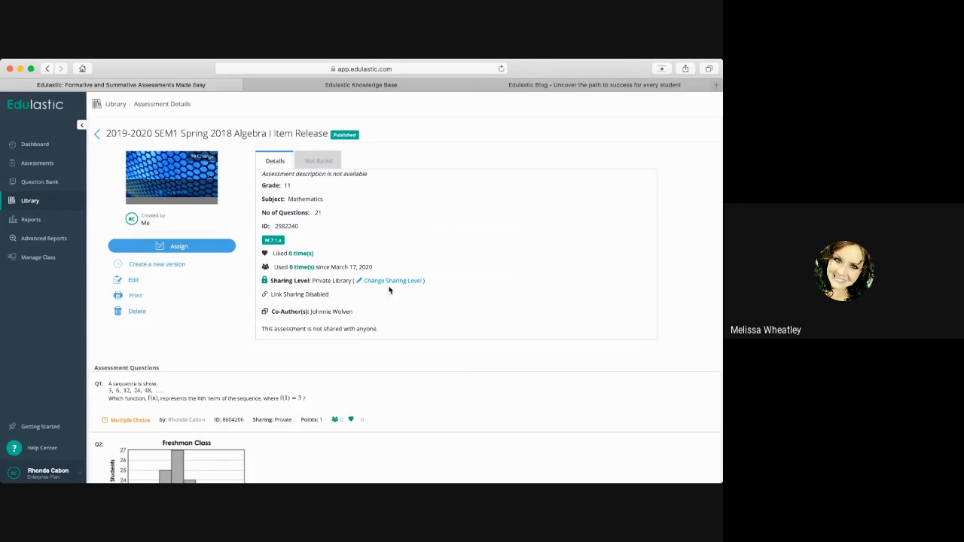
# - Return to the library, reset all filters, and filter the assessments by the Edulastic Certified collection
pyautogui.click(32, 202)
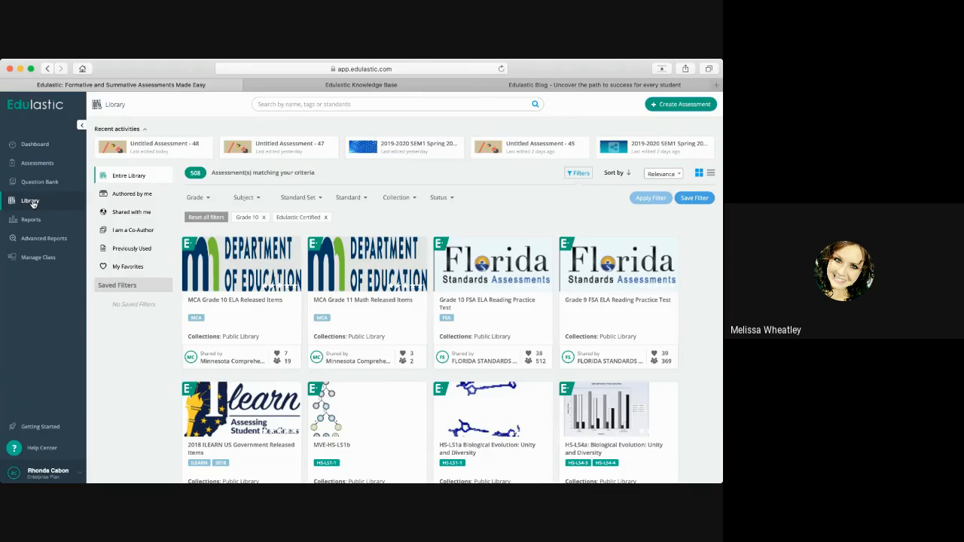
pyautogui.click(202, 218)
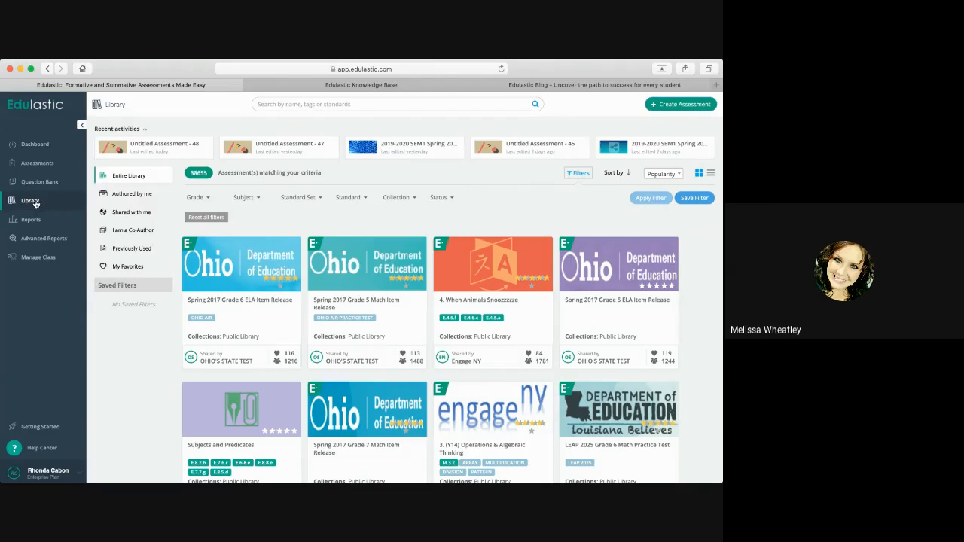
pyautogui.click(202, 219)
pyautogui.click(398, 198)
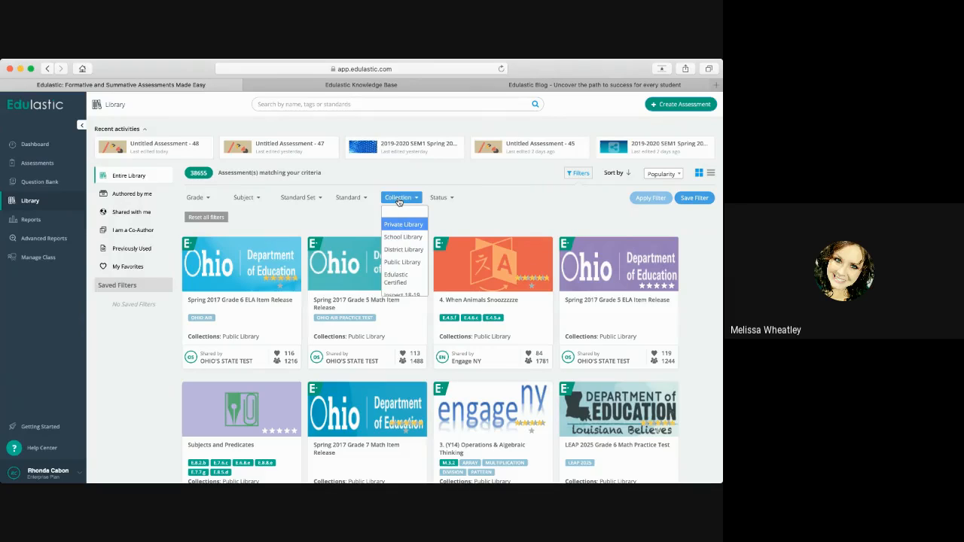
pyautogui.click(404, 280)
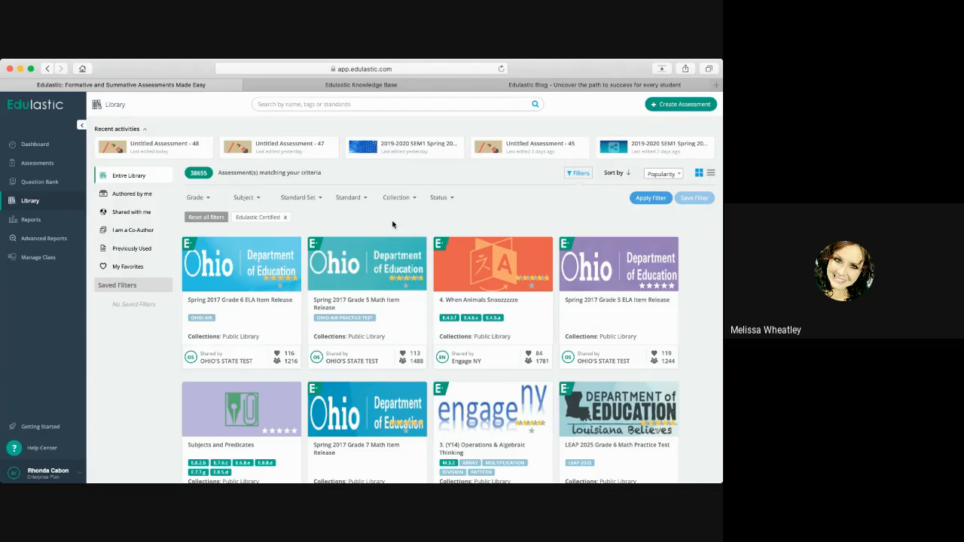
pyautogui.click(651, 199)
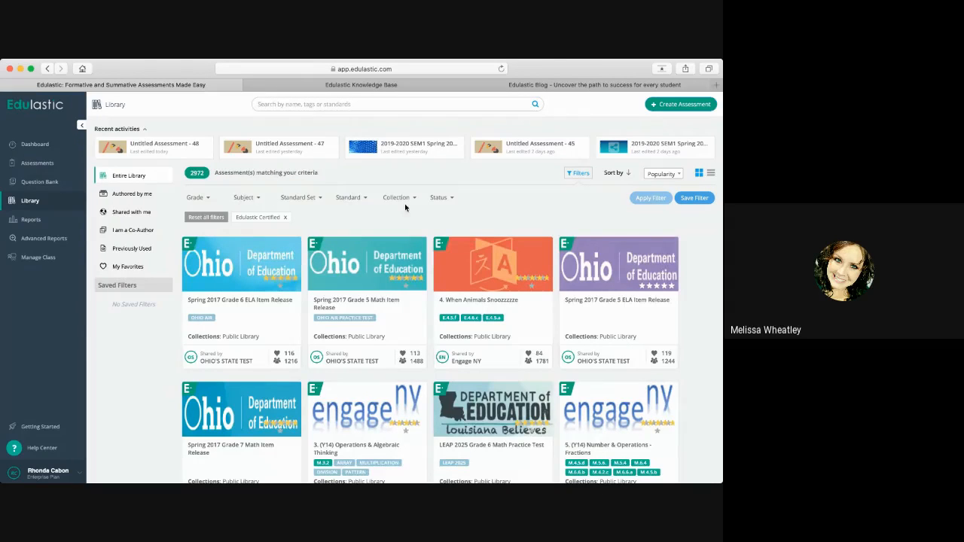
# - Add Mathematics as the subject filter for the certified library assessments and apply it
pyautogui.click(246, 199)
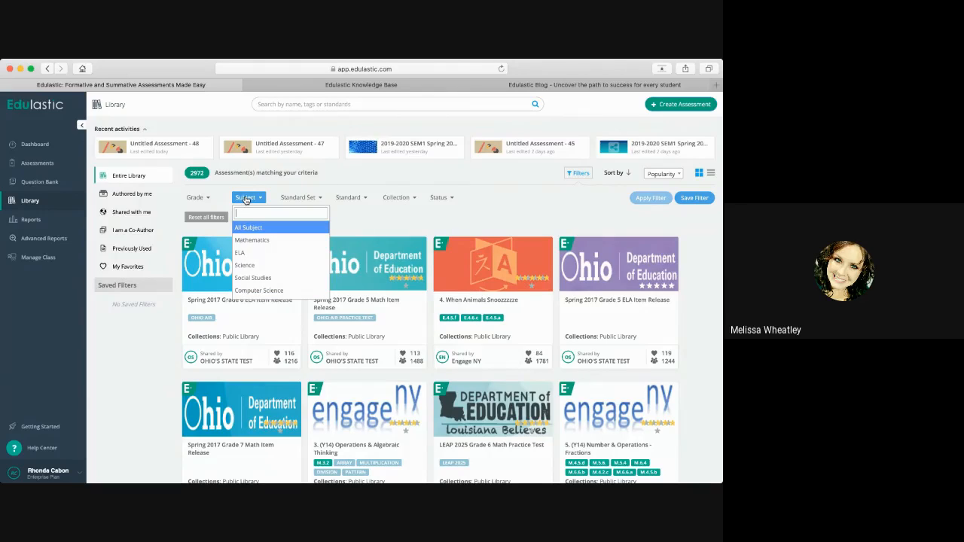
pyautogui.click(245, 200)
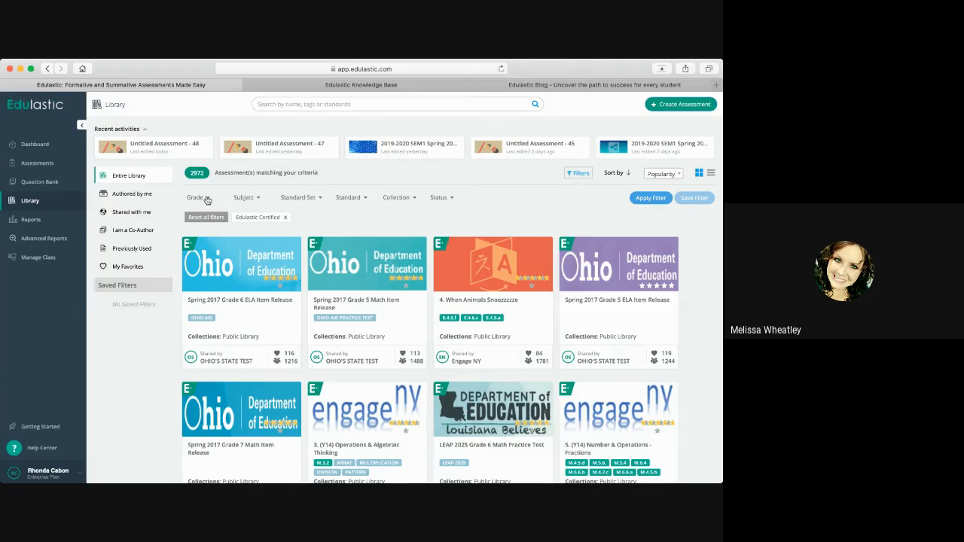
pyautogui.click(245, 197)
pyautogui.click(248, 240)
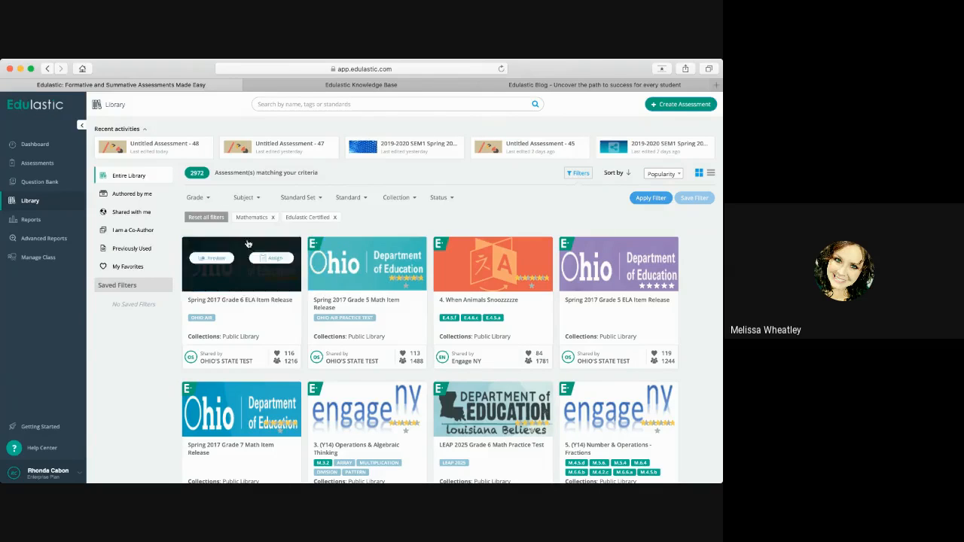
pyautogui.click(649, 198)
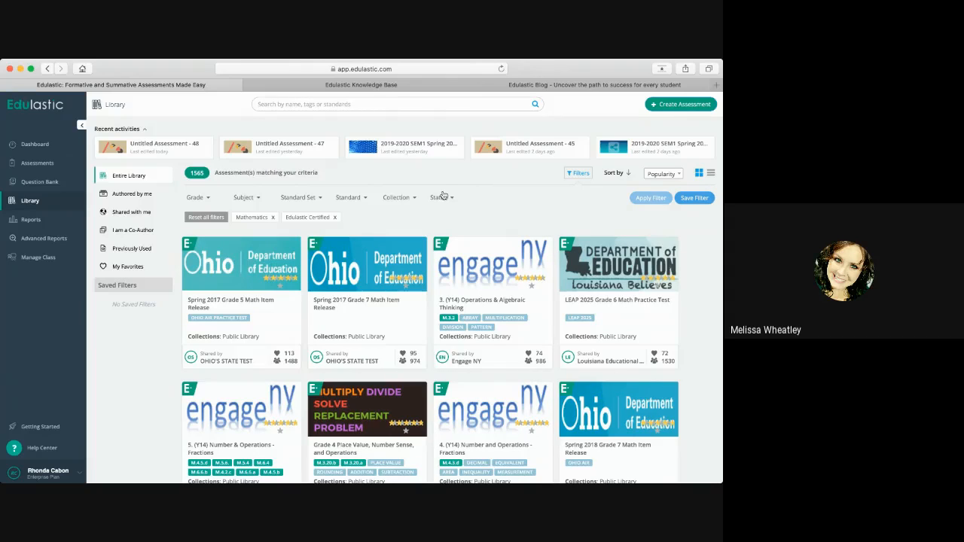
# - Search the library for "ohio" and narrow the assessments with the Grade 10 filter
pyautogui.click(340, 101)
pyautogui.write('ohio')
pyautogui.press('Return')
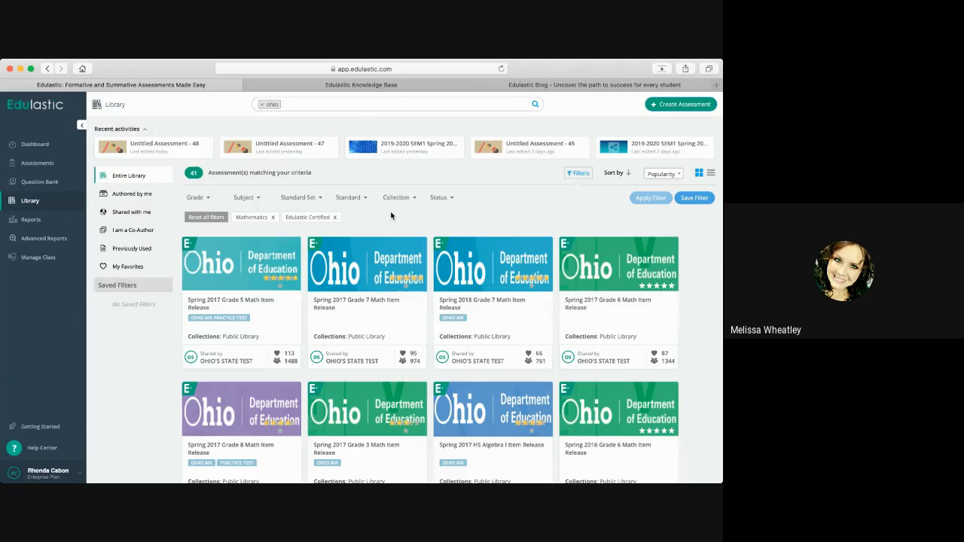
pyautogui.click(200, 196)
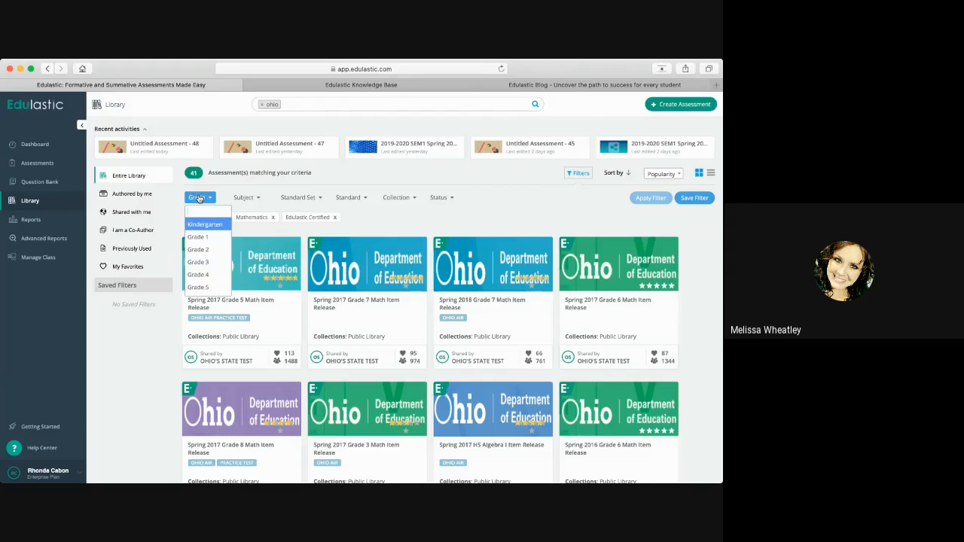
pyautogui.scroll(-3, 208, 254)
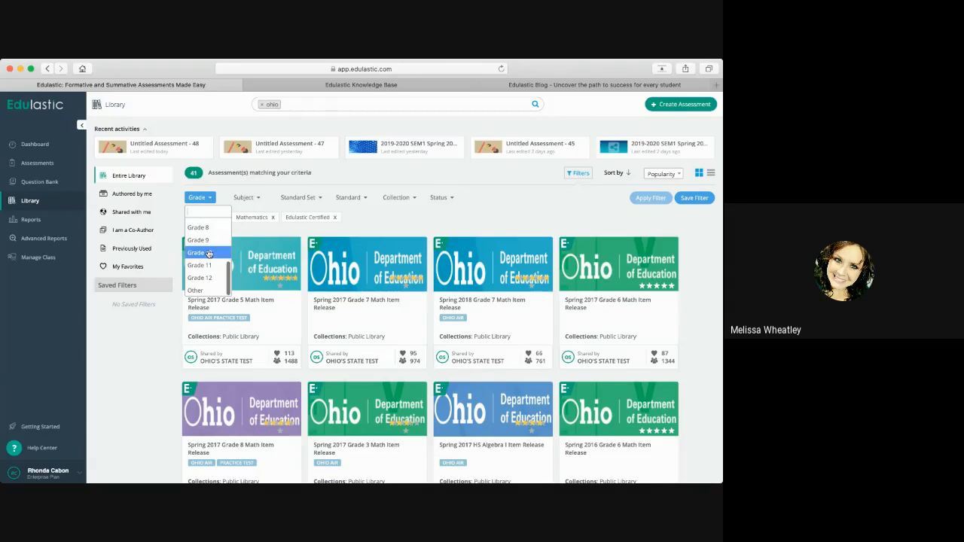
pyautogui.click(205, 251)
pyautogui.click(649, 197)
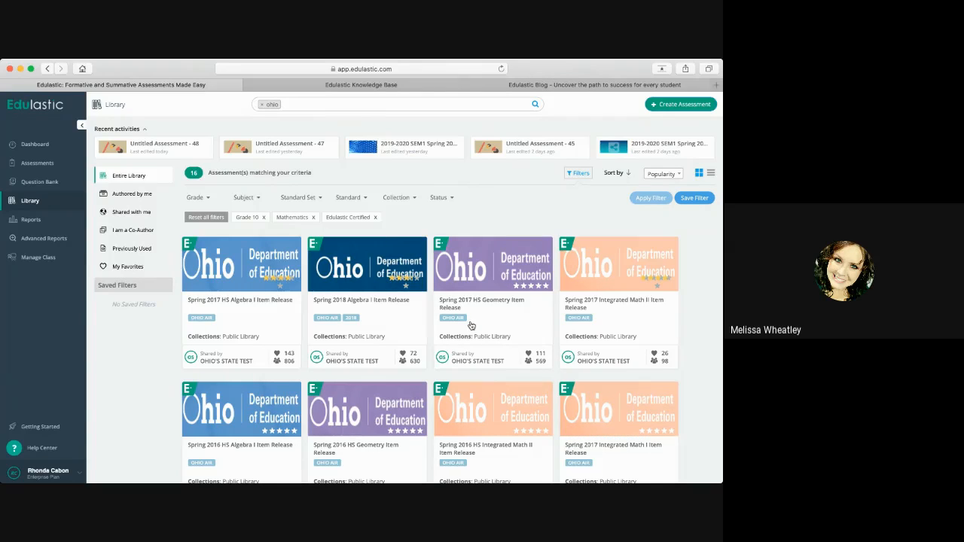
# - Remove the Edulastic Certified filter, apply the change, and look over who shared the Ohio assessments
pyautogui.moveTo(443, 255)
pyautogui.moveTo(451, 260)
pyautogui.click(375, 218)
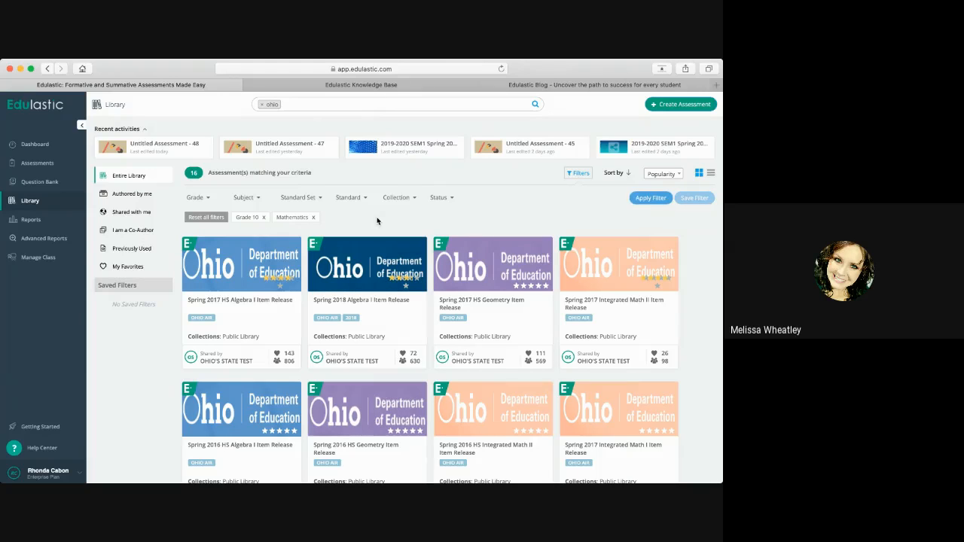
pyautogui.click(656, 200)
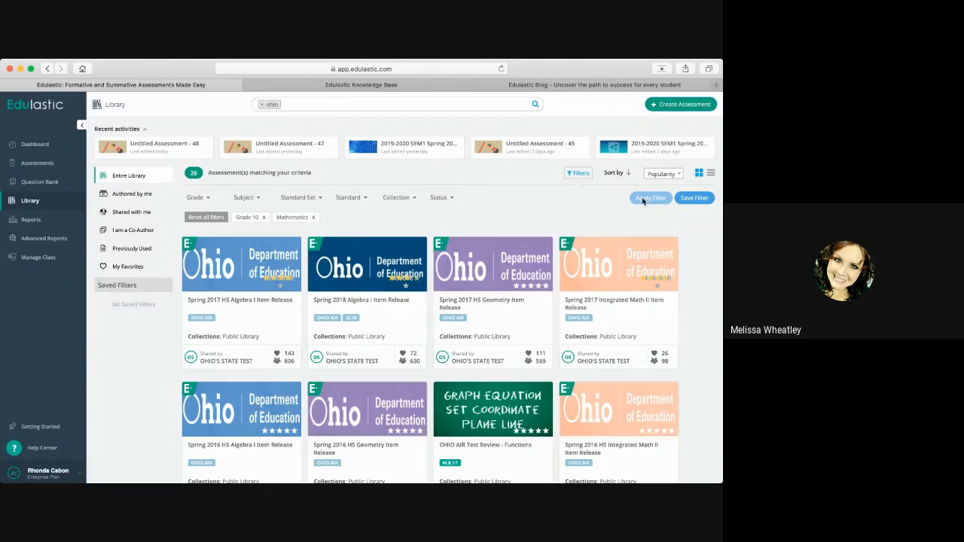
pyautogui.scroll(-3, 540, 361)
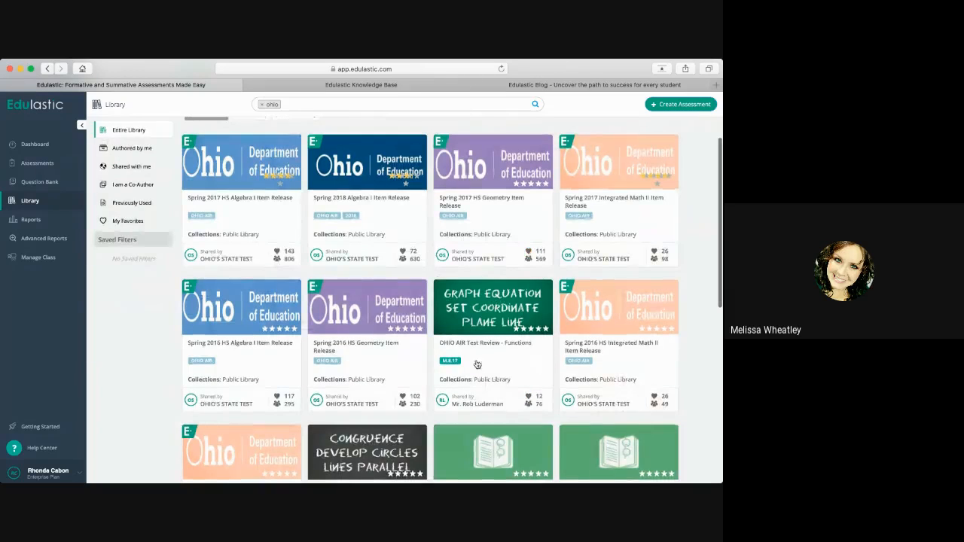
pyautogui.moveTo(460, 290)
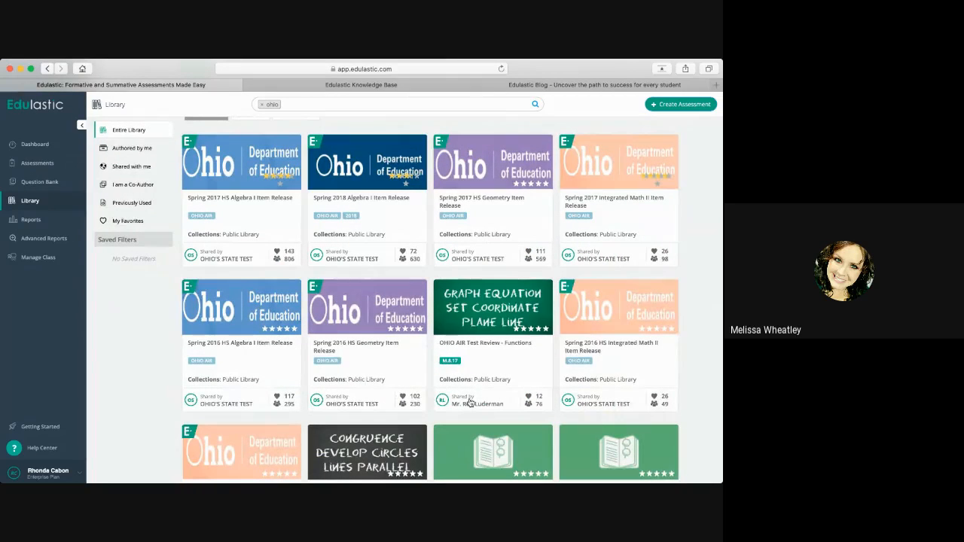
# - Filter the Grade 10 Mathematics assessments by the Edulastic Certified collection again
pyautogui.scroll(3, 488, 351)
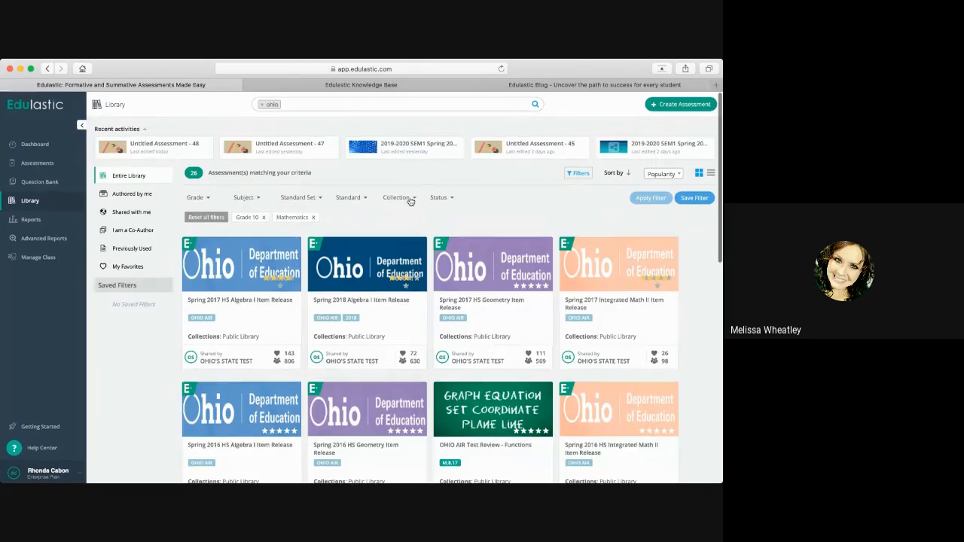
pyautogui.click(409, 197)
pyautogui.click(411, 274)
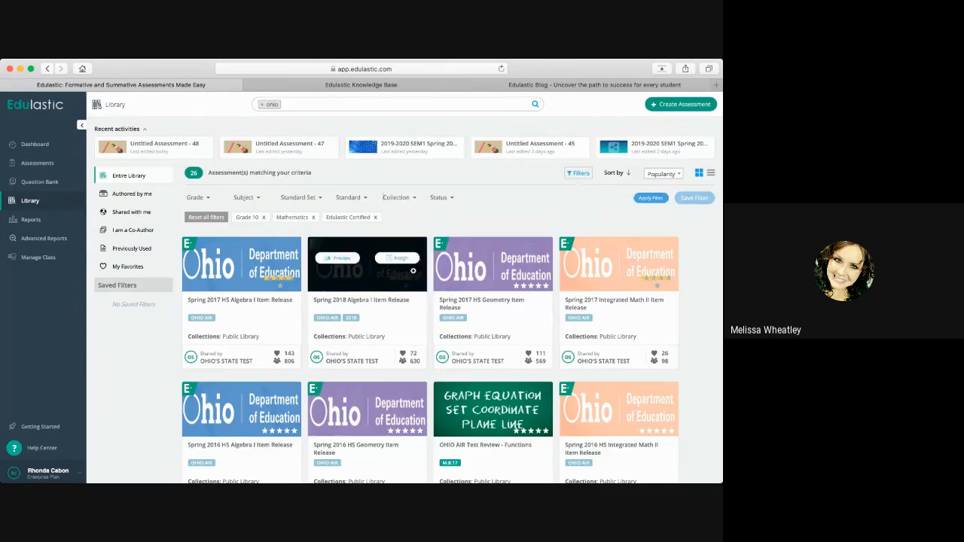
pyautogui.click(635, 198)
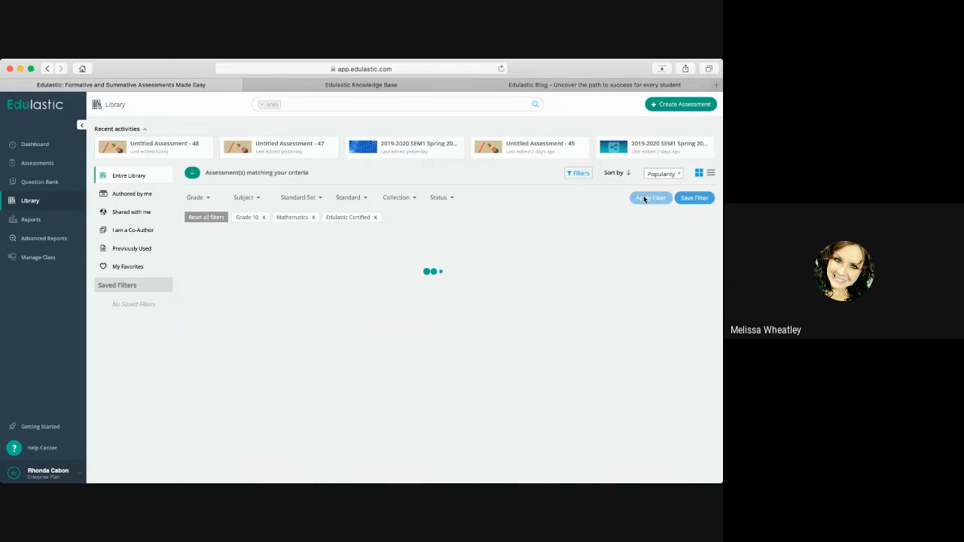
# - Open Spring 2018 Algebra I Item Release and highlight its number of questions, year and usage, toggling its like on and off
pyautogui.moveTo(407, 409)
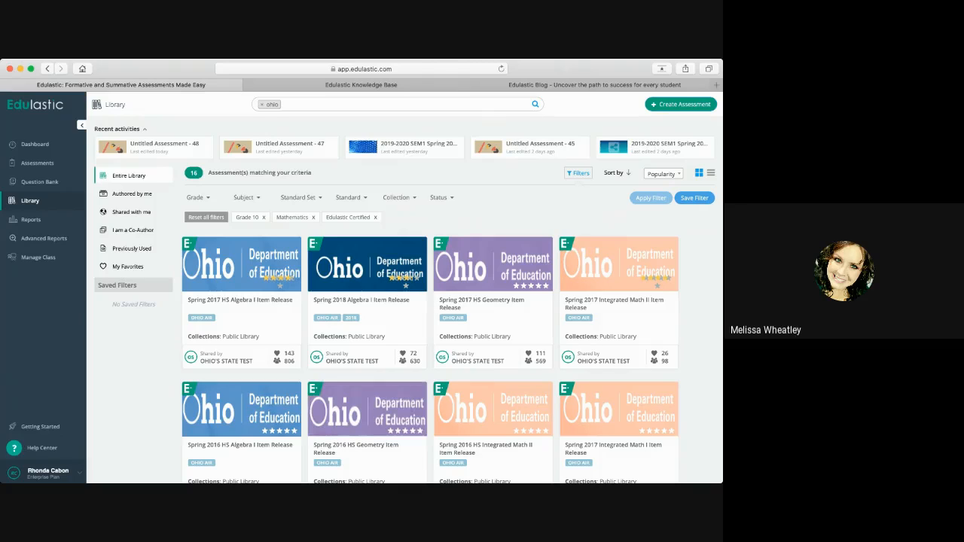
pyautogui.click(376, 332)
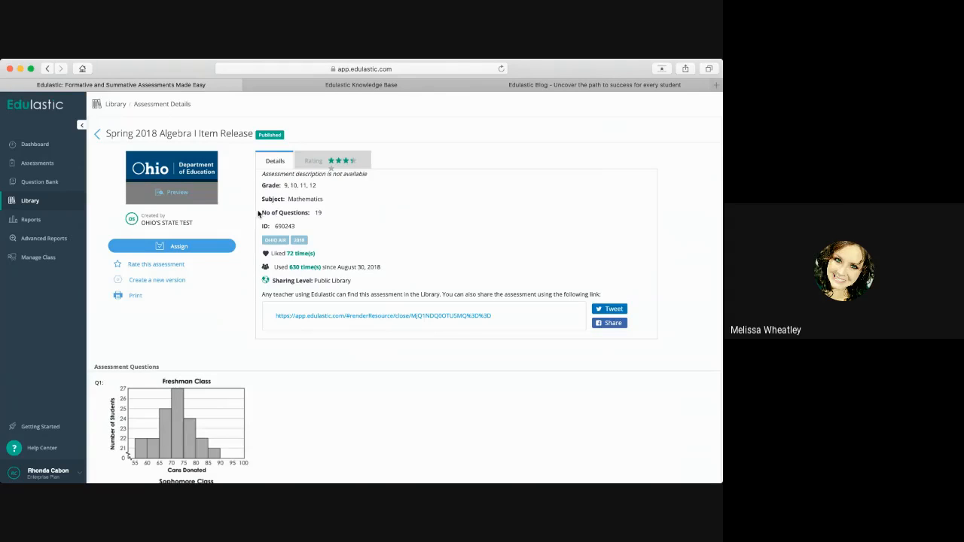
pyautogui.moveTo(259, 212); pyautogui.dragTo(338, 215)
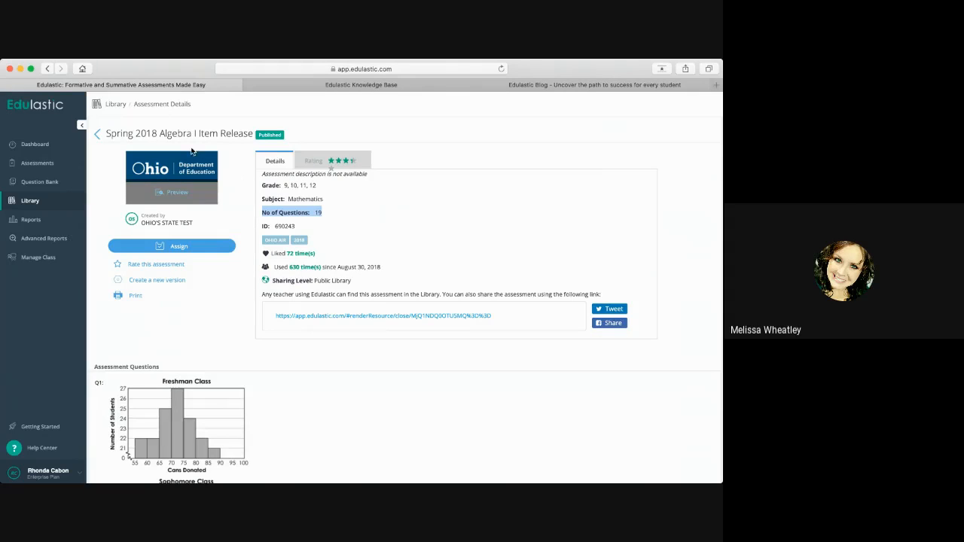
pyautogui.doubleClick(142, 133)
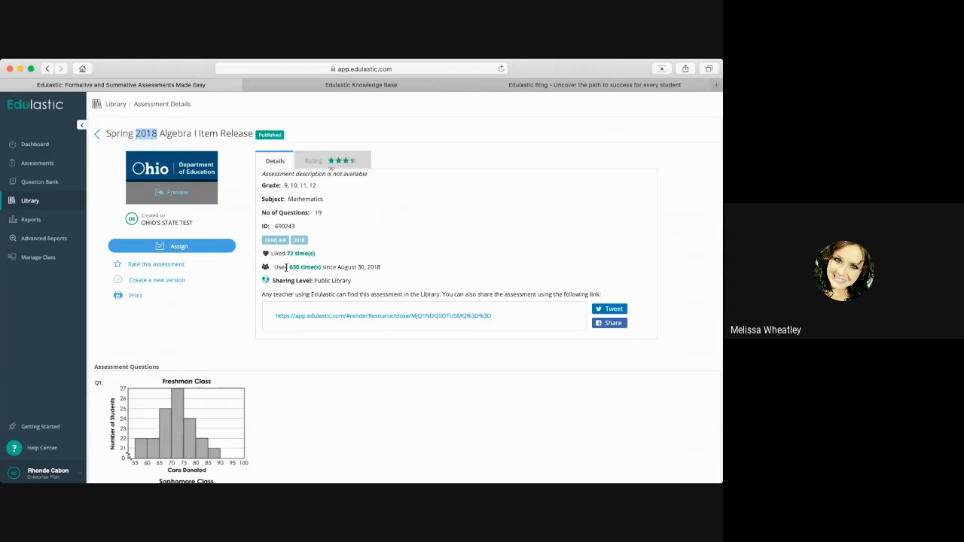
pyautogui.moveTo(287, 268); pyautogui.dragTo(325, 268)
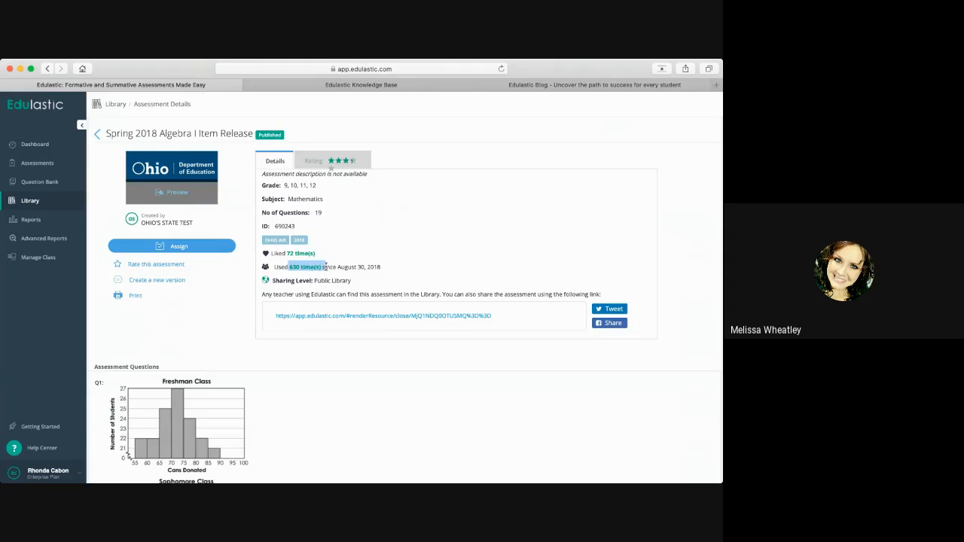
pyautogui.click(293, 255)
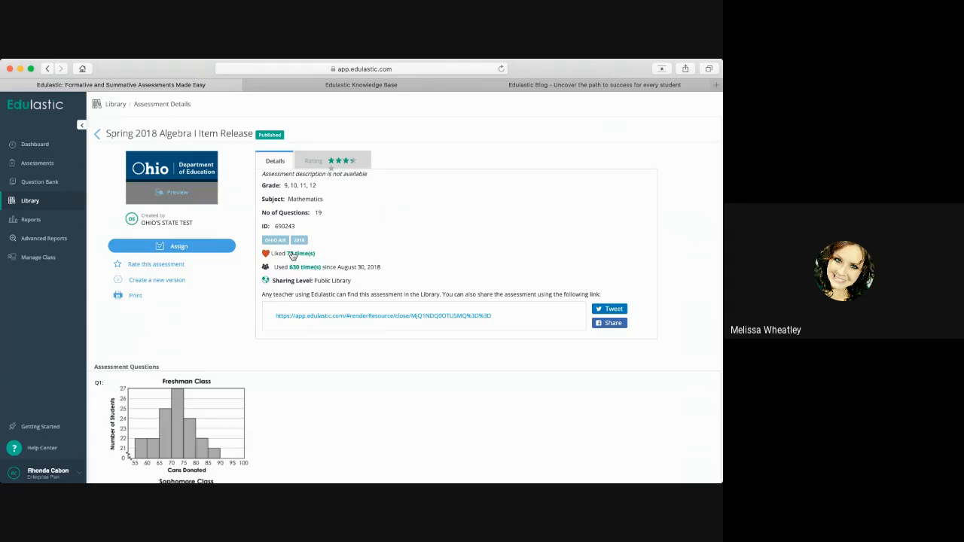
pyautogui.click(293, 255)
# - Examine the questions and answers of Spring 2018 Algebra I Item Release and return to its details
pyautogui.scroll(-10, 196, 321)
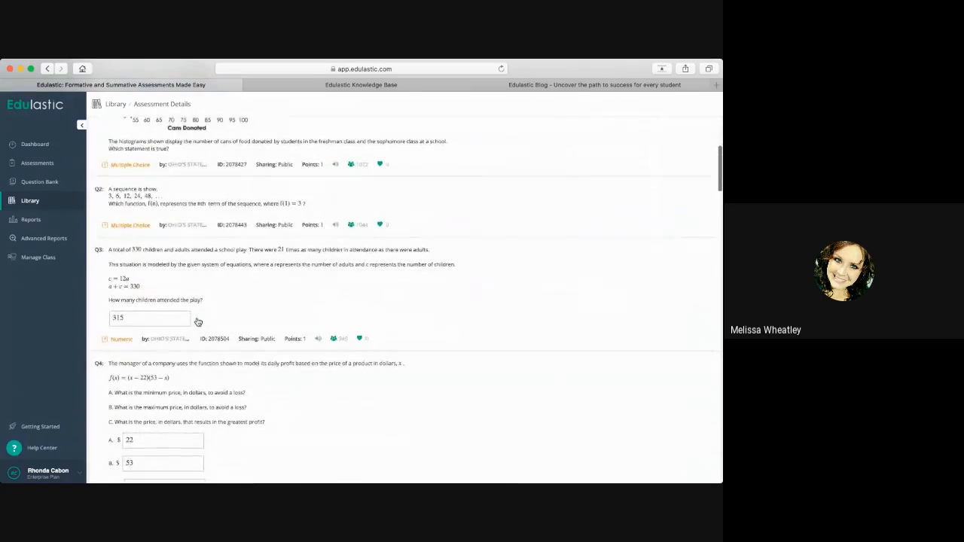
pyautogui.scroll(-8, 198, 322)
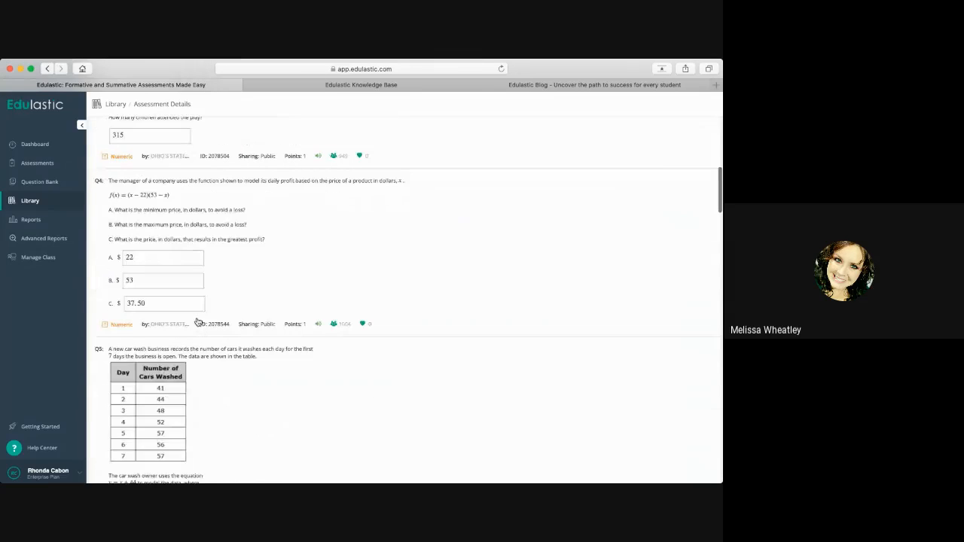
pyautogui.scroll(-10, 197, 321)
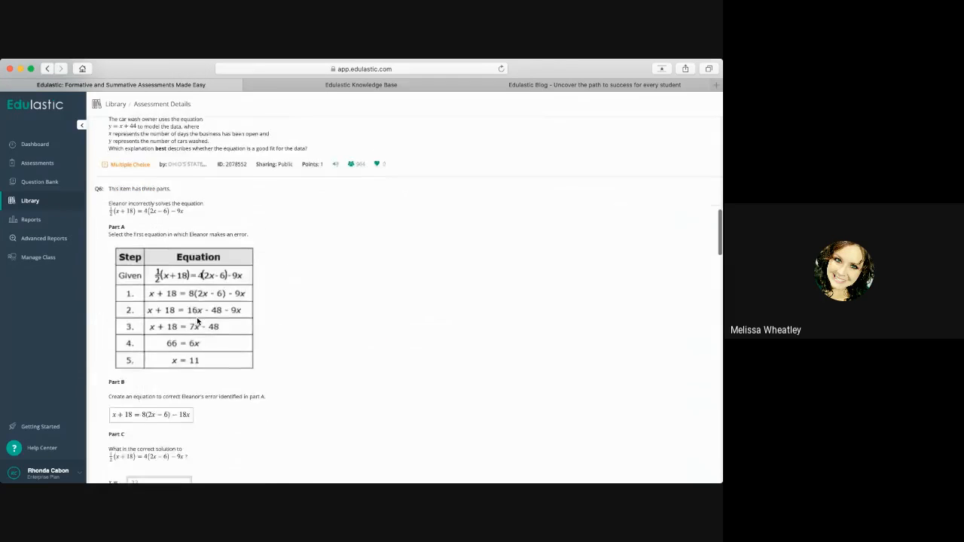
pyautogui.scroll(-6, 198, 321)
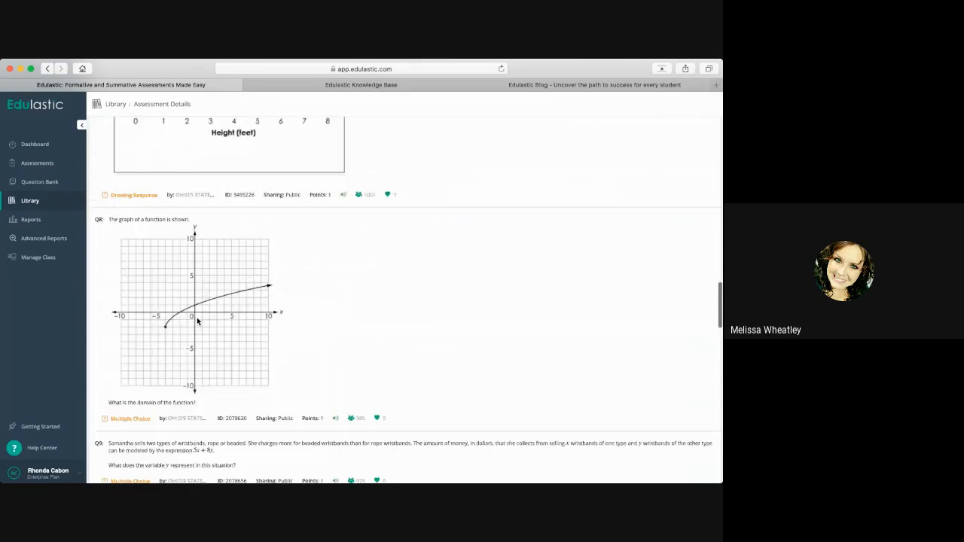
pyautogui.scroll(20, 197, 321)
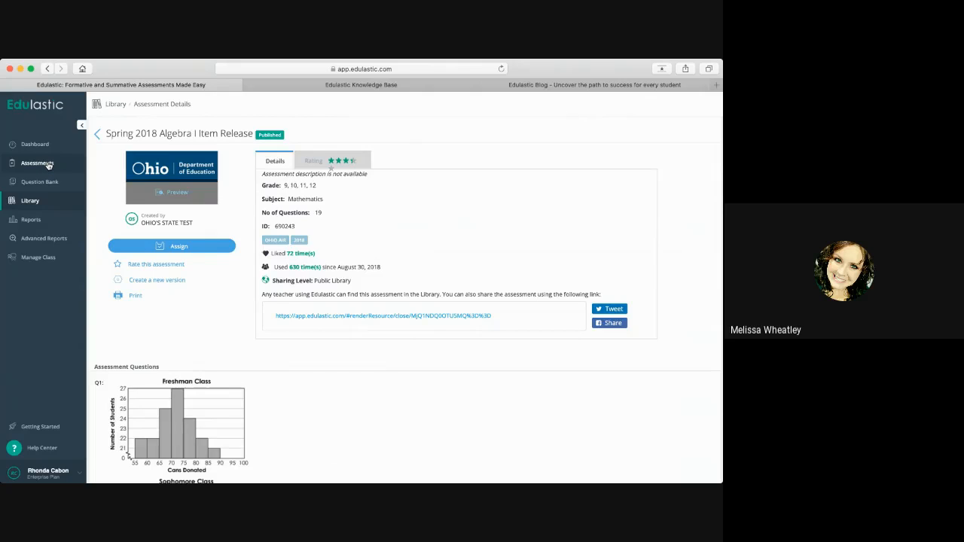
# - Create a new version of Spring 2018 Algebra I Item Release with a new version of each question
pyautogui.click(155, 281)
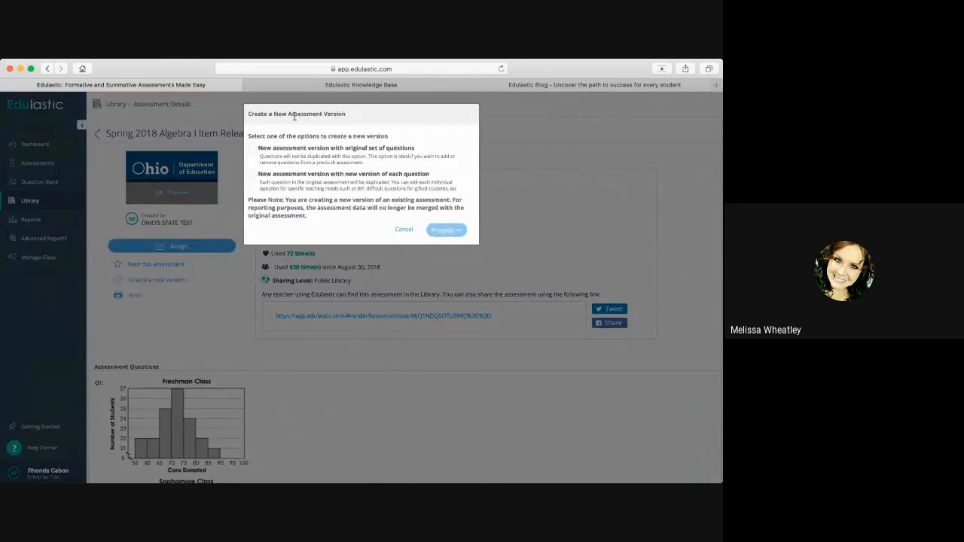
pyautogui.click(252, 175)
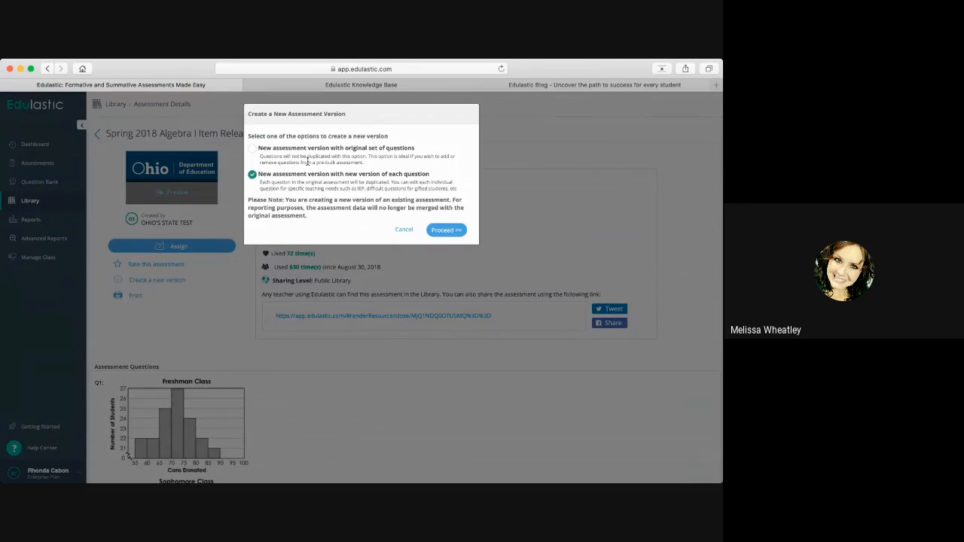
pyautogui.moveTo(260, 189); pyautogui.dragTo(446, 188)
pyautogui.click(463, 184)
pyautogui.click(448, 231)
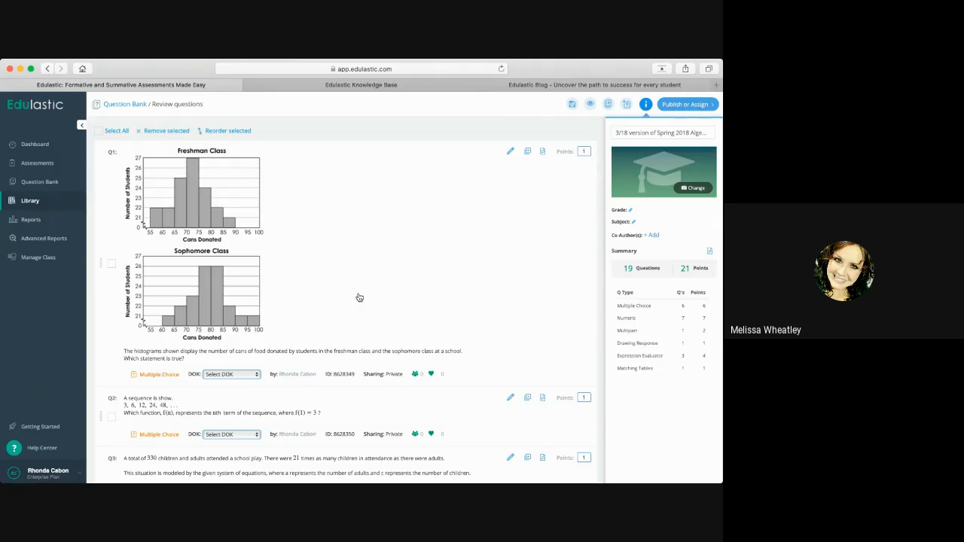
# - Highlight the new version's title and toggle its information pane off and on, leaving it shown
pyautogui.click(652, 132)
pyautogui.tripleClick(652, 131)
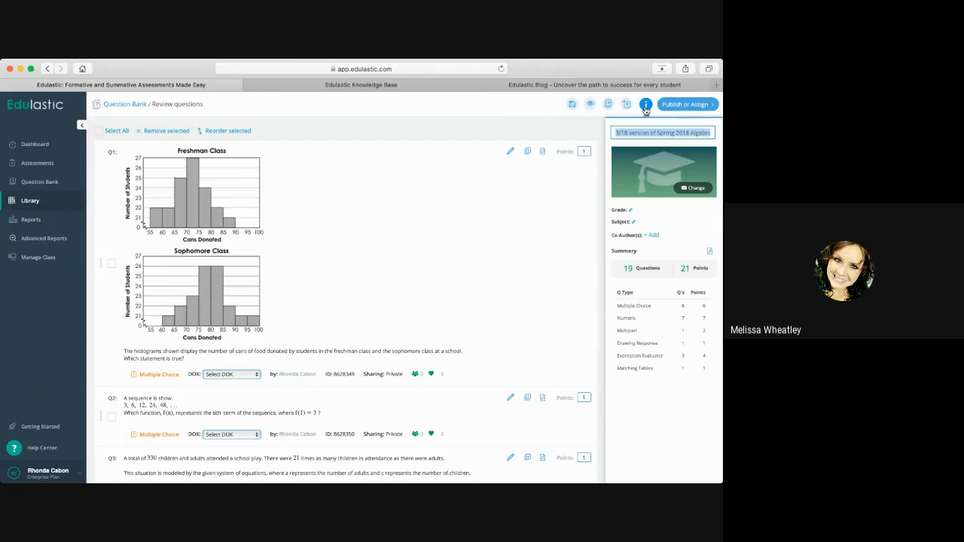
pyautogui.click(646, 107)
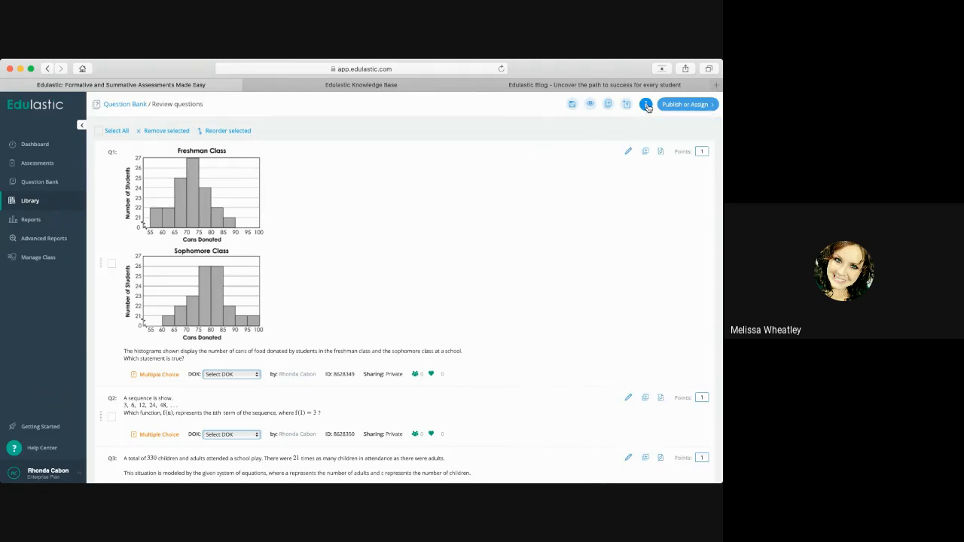
pyautogui.click(646, 107)
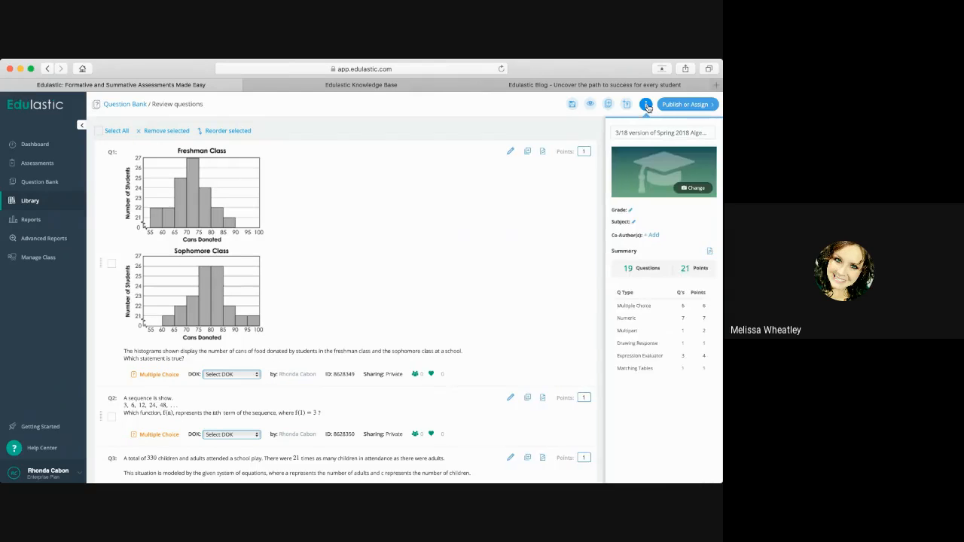
pyautogui.click(646, 107)
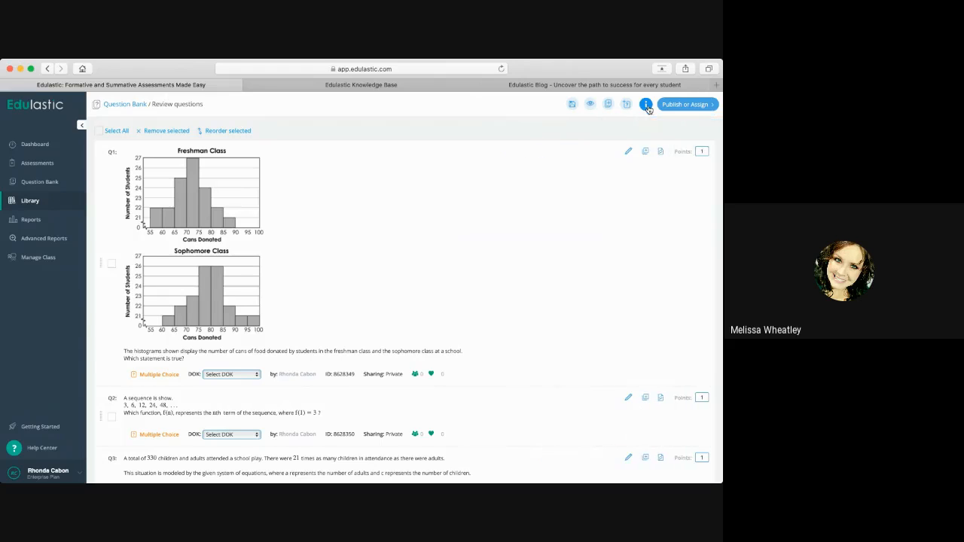
pyautogui.click(646, 107)
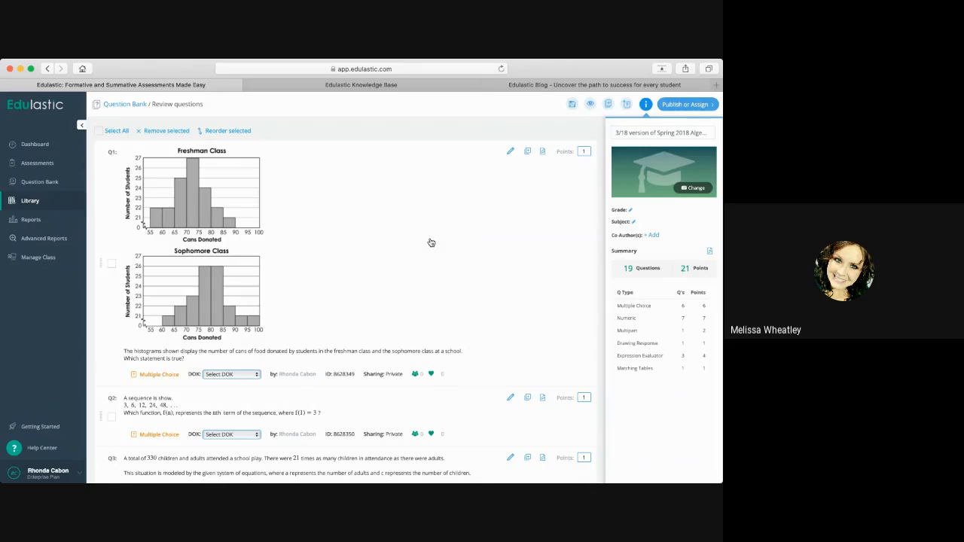
pyautogui.click(645, 105)
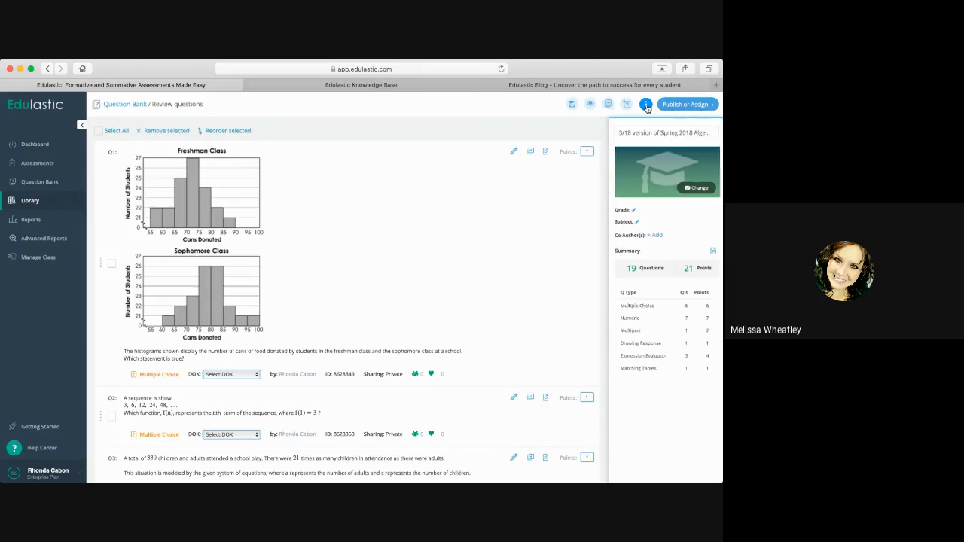
pyautogui.click(645, 105)
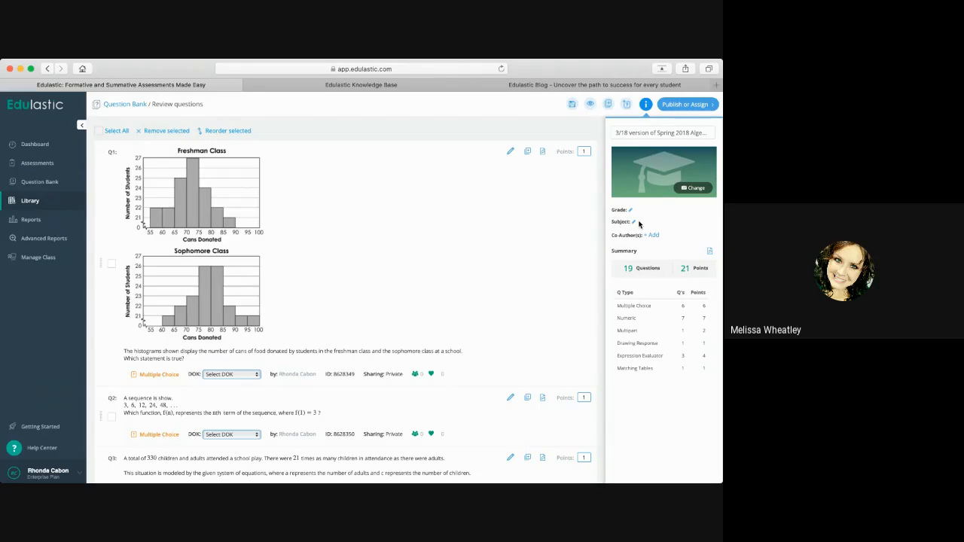
# - Replace "3/18 version of" in the assessment title with "2019-20 SEM1" and save the assessment
pyautogui.click(645, 131)
pyautogui.moveTo(657, 132); pyautogui.dragTo(597, 133)
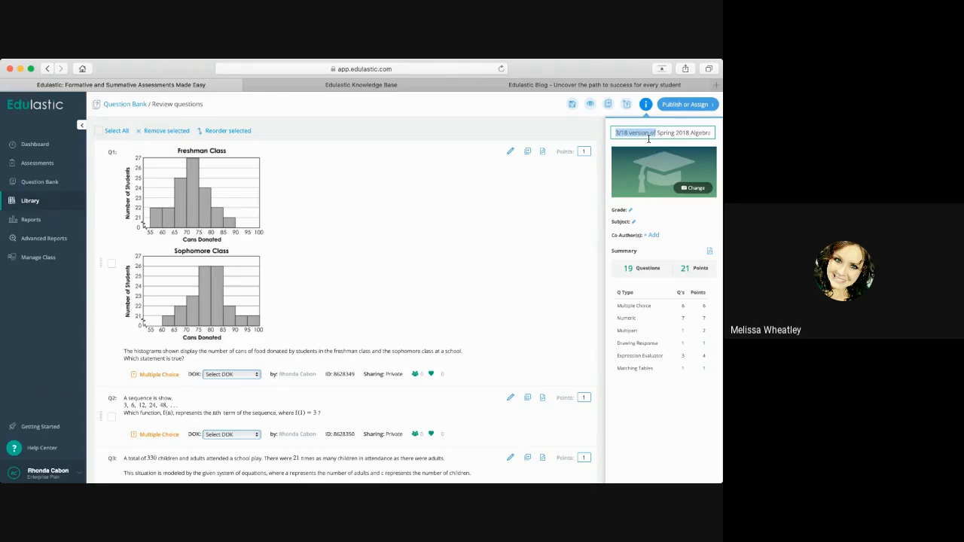
pyautogui.press('BackSpace')
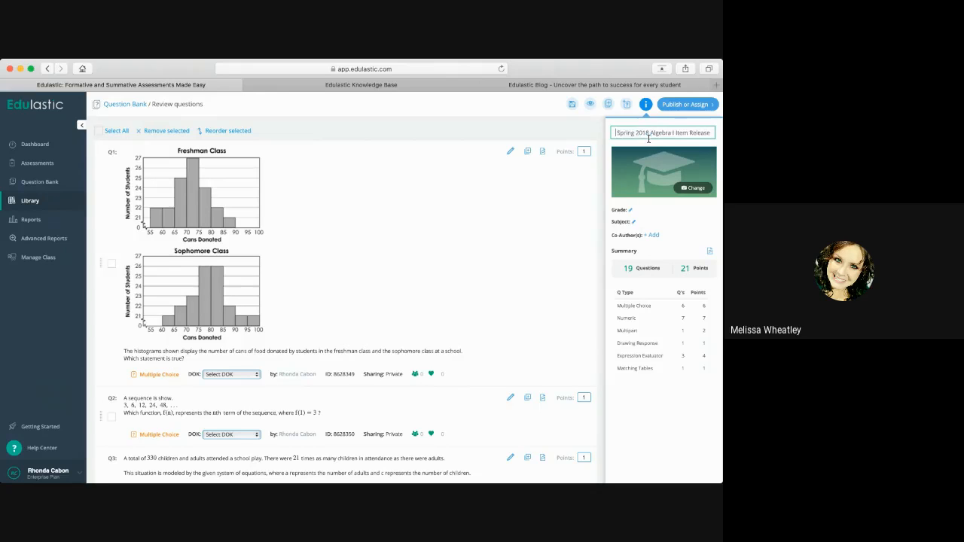
pyautogui.write('2019 2')
pyautogui.press('BackSpace')
pyautogui.write('-20 SEM1')
pyautogui.click(571, 107)
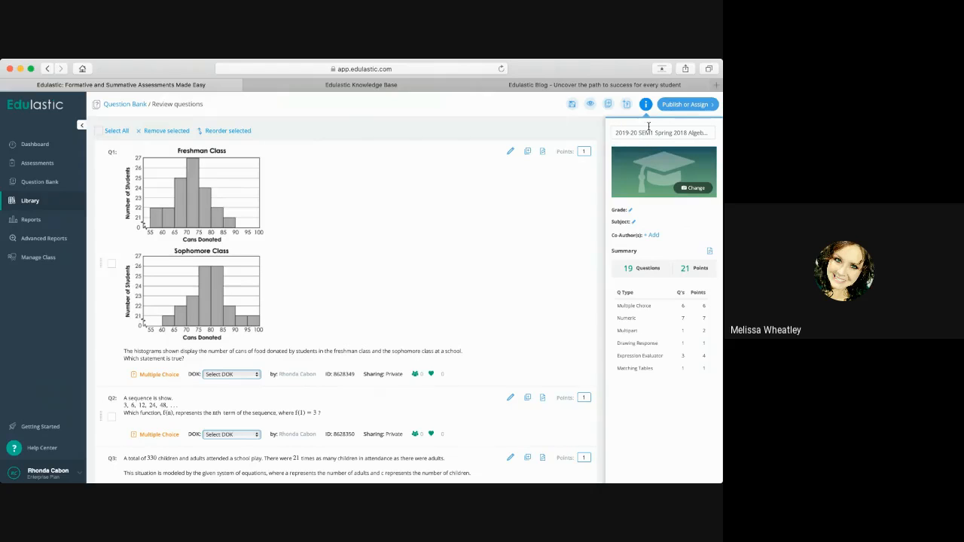
# - Set the assessment's grades to Grade 9 and Grade 10
pyautogui.click(631, 214)
pyautogui.click(631, 219)
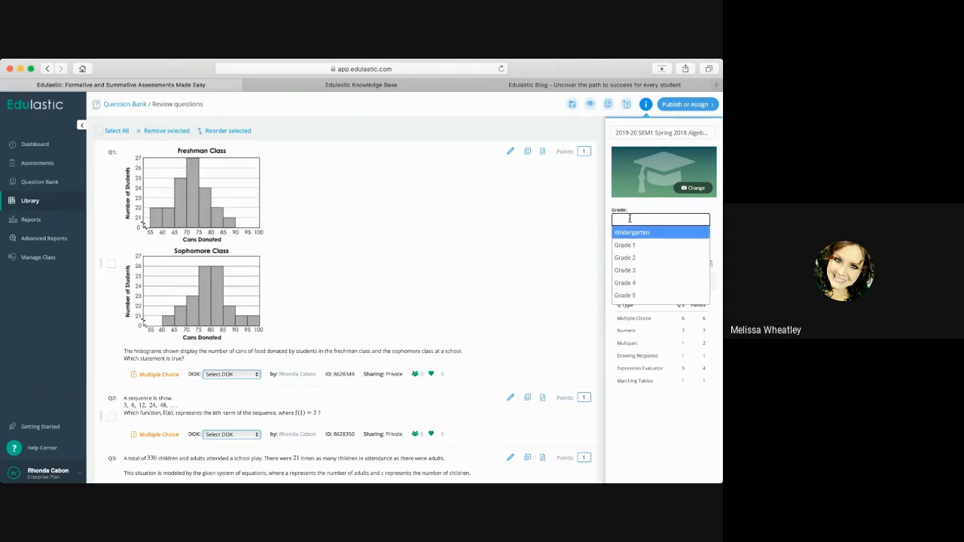
pyautogui.scroll(-3, 631, 271)
pyautogui.click(632, 276)
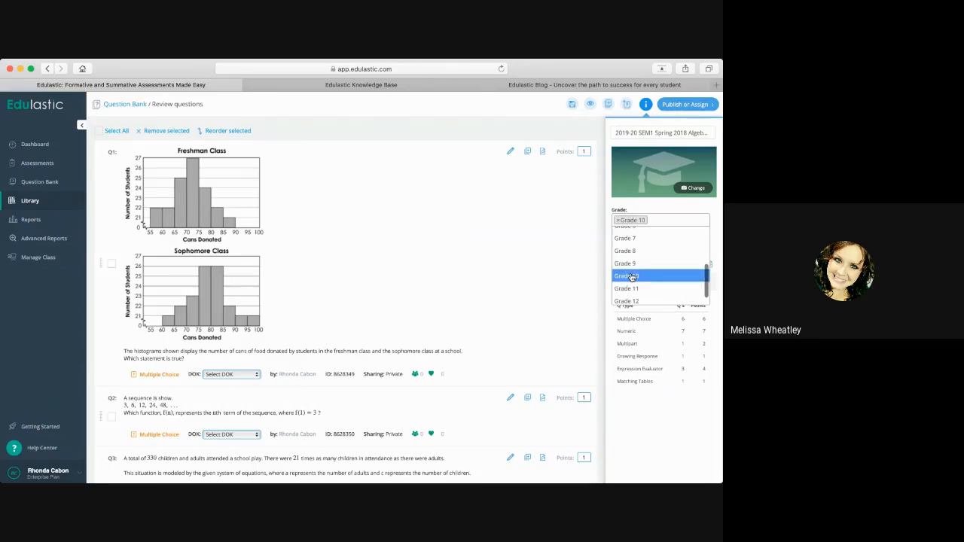
pyautogui.click(637, 265)
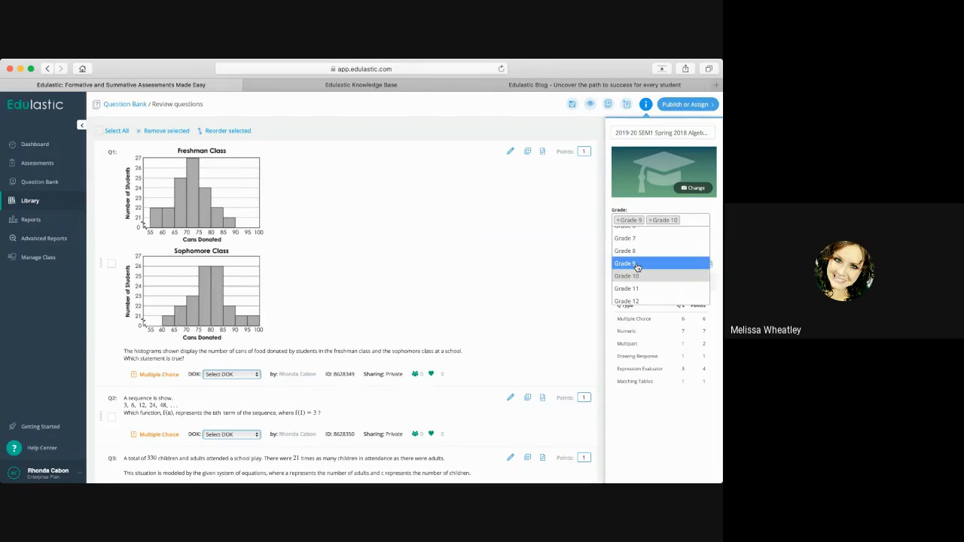
pyautogui.click(646, 205)
# - Set the assessment's subject to Mathematics and save the draft
pyautogui.click(634, 222)
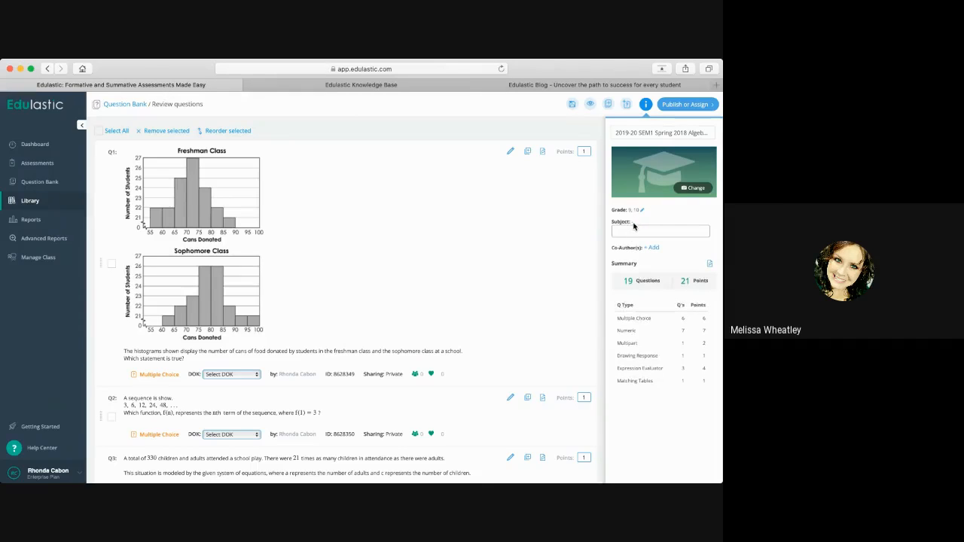
pyautogui.click(628, 235)
pyautogui.click(631, 244)
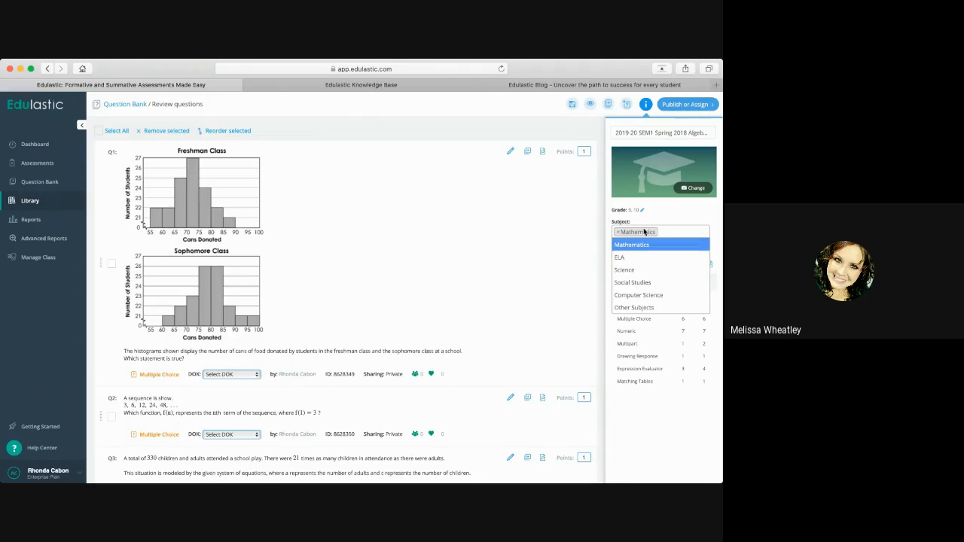
pyautogui.click(676, 219)
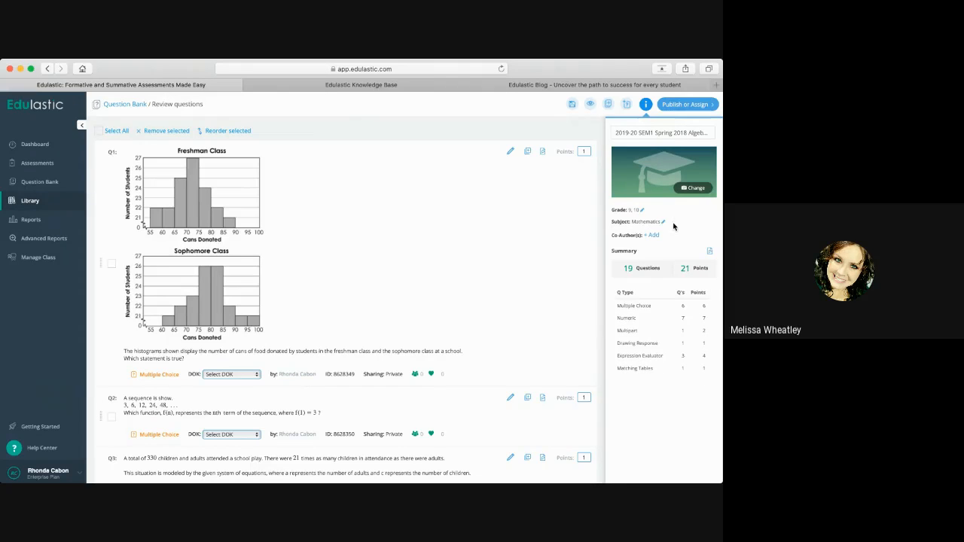
pyautogui.click(571, 106)
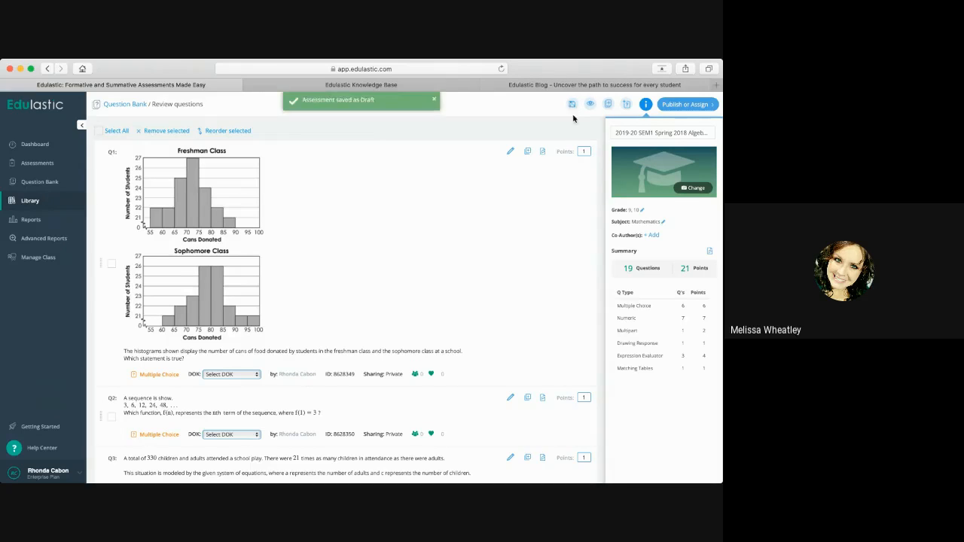
# - Find a colleague by first name and invite them as co-author of the assessment without an email notification
pyautogui.doubleClick(626, 236)
pyautogui.tripleClick(626, 237)
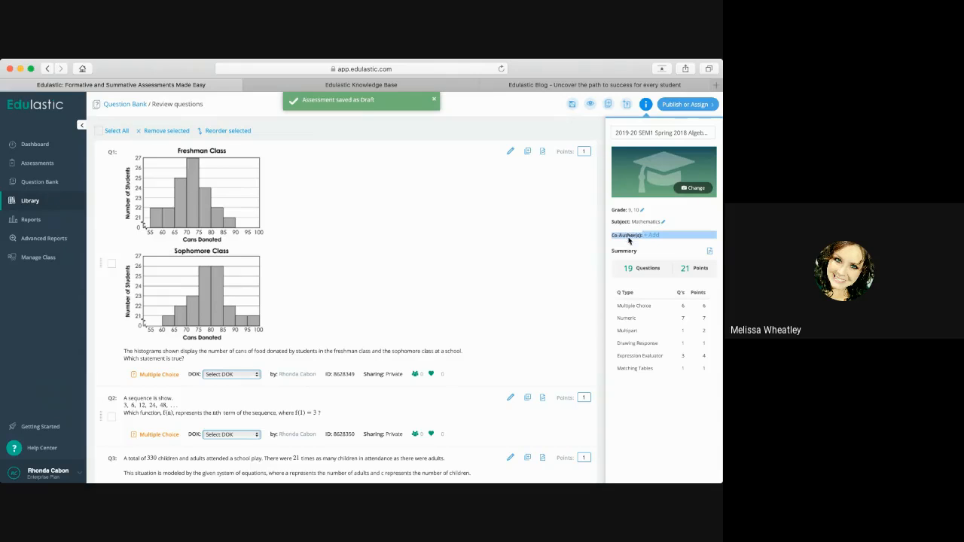
pyautogui.click(651, 242)
pyautogui.click(652, 236)
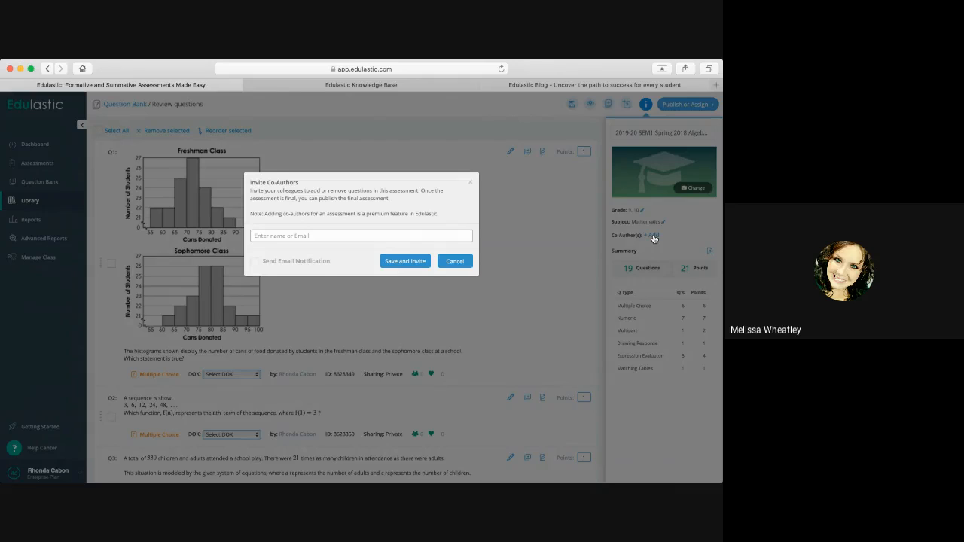
pyautogui.click(446, 236)
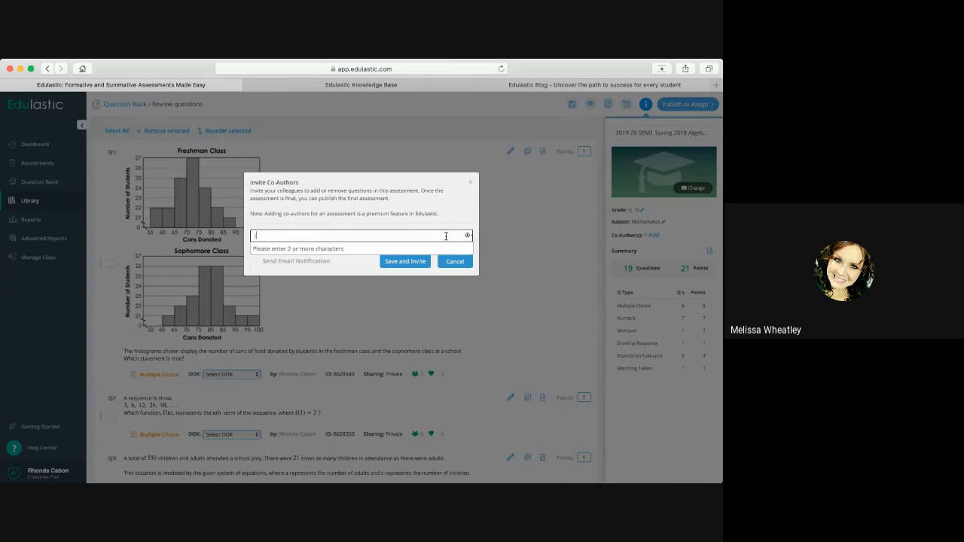
pyautogui.write('john')
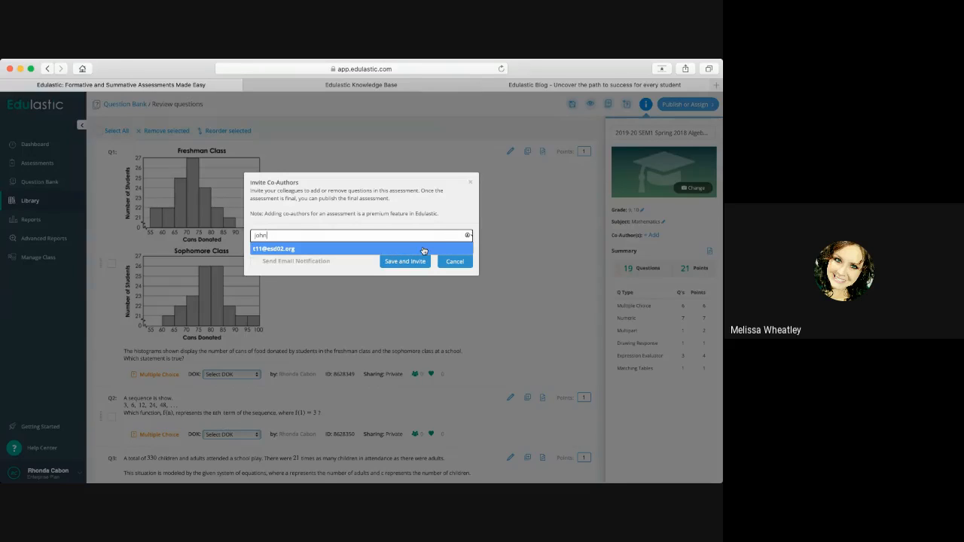
pyautogui.click(424, 250)
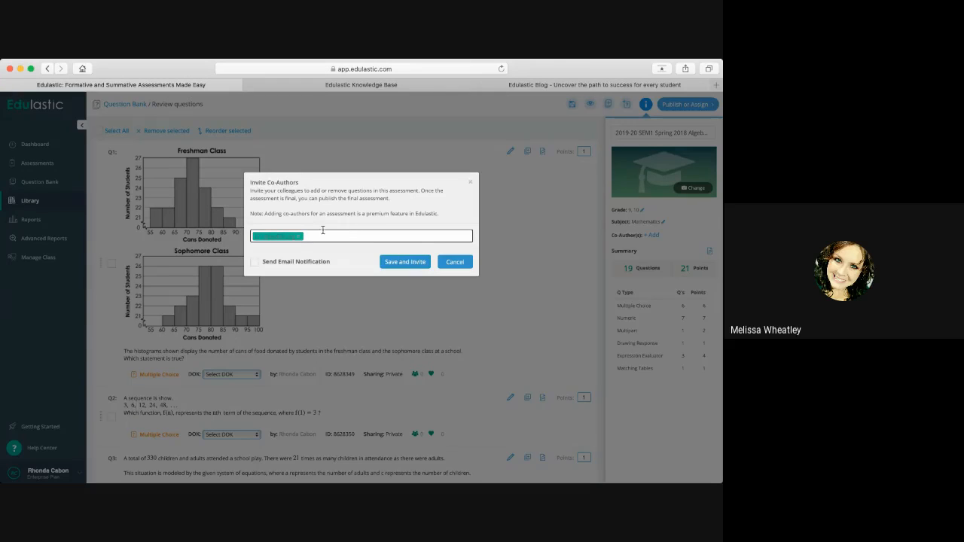
pyautogui.click(422, 265)
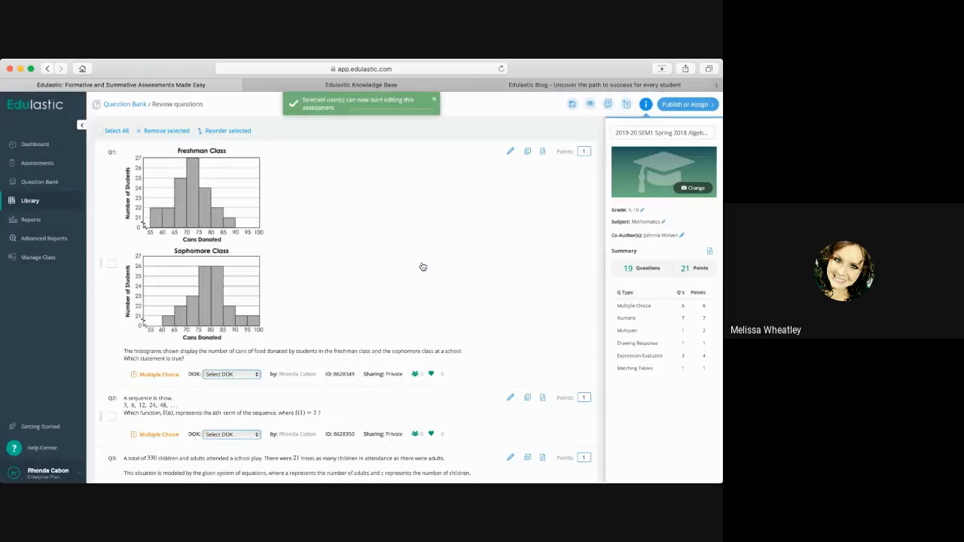
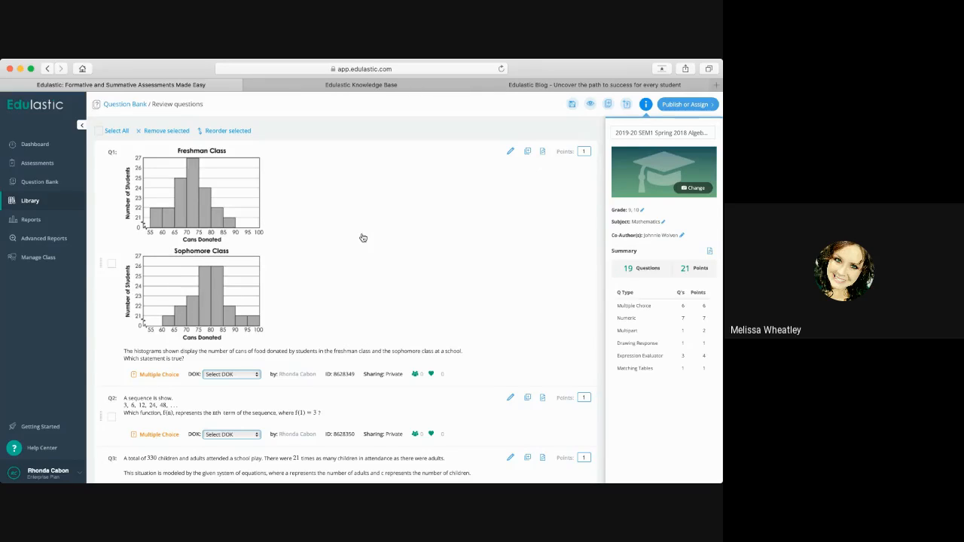
# - Save the assessment, and select and deselect all of its questions
pyautogui.click(571, 106)
pyautogui.click(101, 131)
pyautogui.click(100, 131)
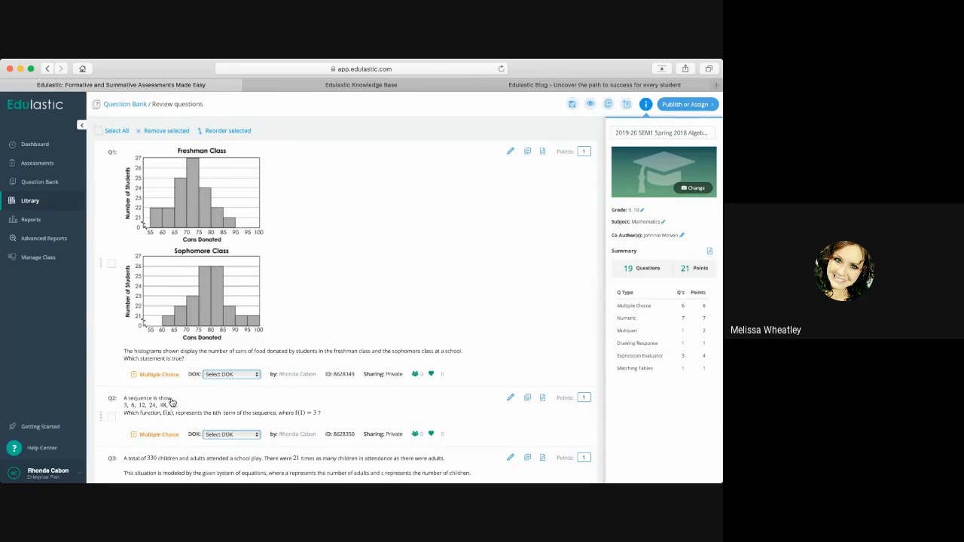
# - Move the sequence question ahead of the histogram question so it comes first
pyautogui.moveTo(177, 414); pyautogui.dragTo(203, 280)
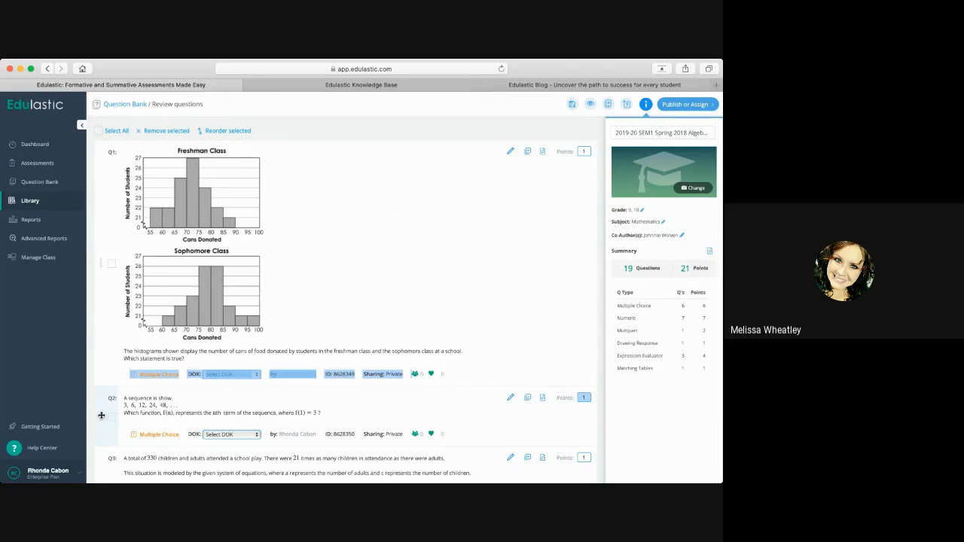
pyautogui.moveTo(101, 415); pyautogui.dragTo(108, 199)
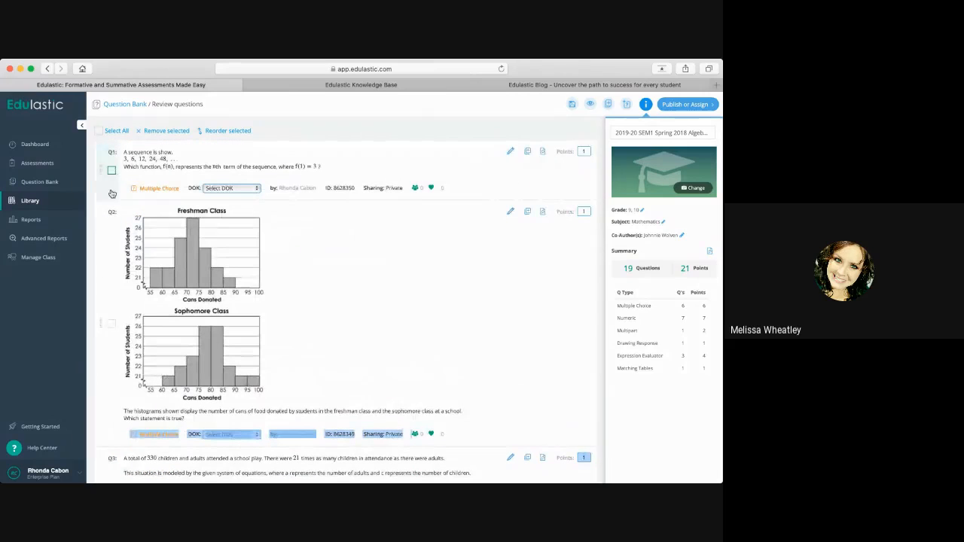
# - Reorder the sequence question to position 3, deselect it, and look over the questions that follow
pyautogui.click(112, 172)
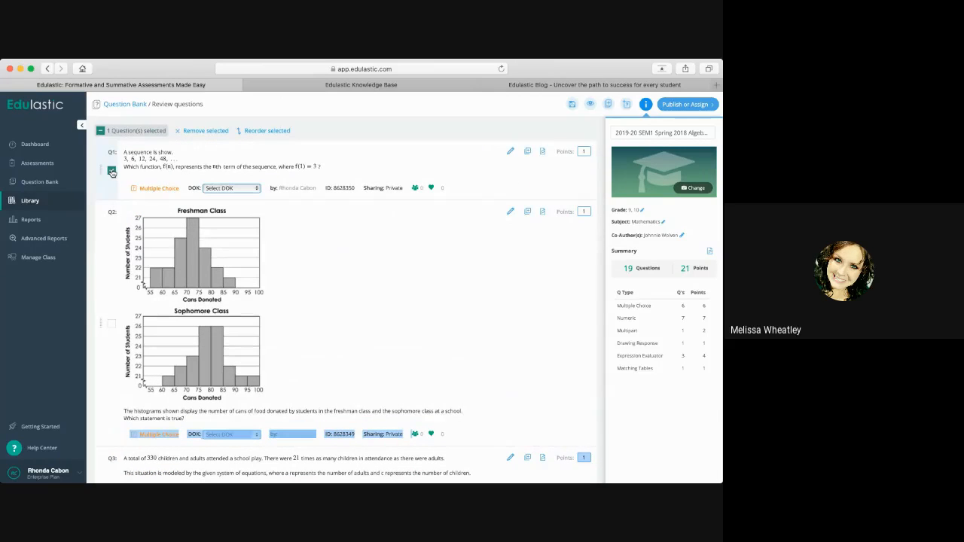
pyautogui.click(260, 131)
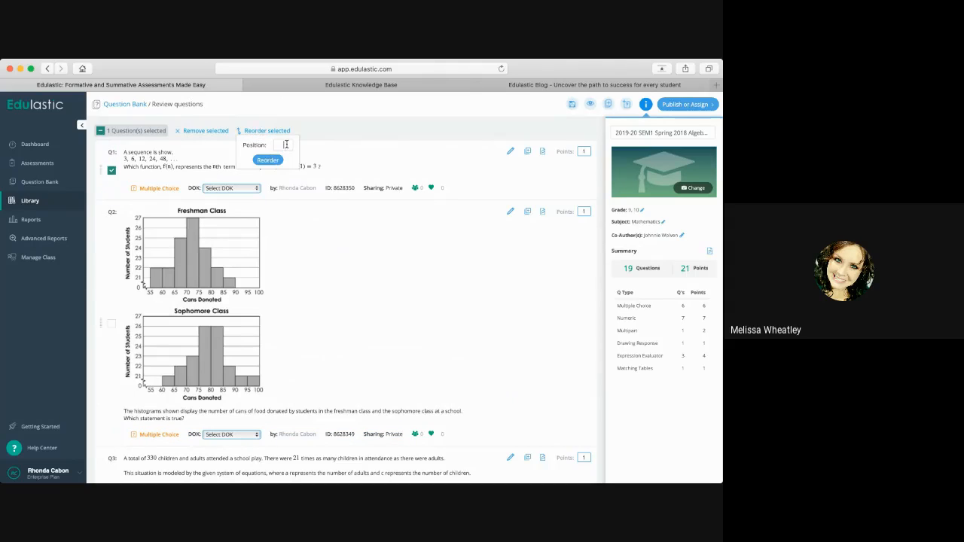
pyautogui.click(286, 144)
pyautogui.write('3')
pyautogui.click(268, 159)
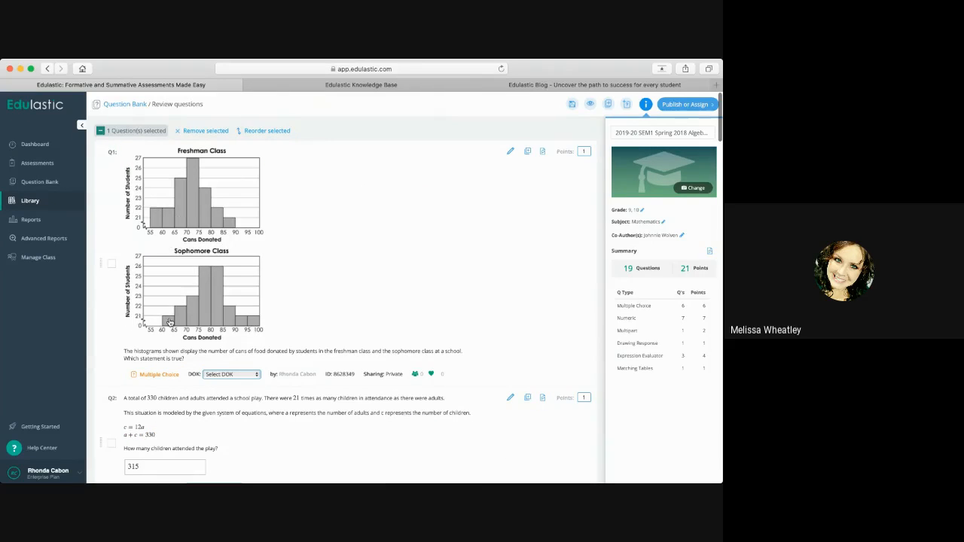
pyautogui.scroll(-5, 111, 294)
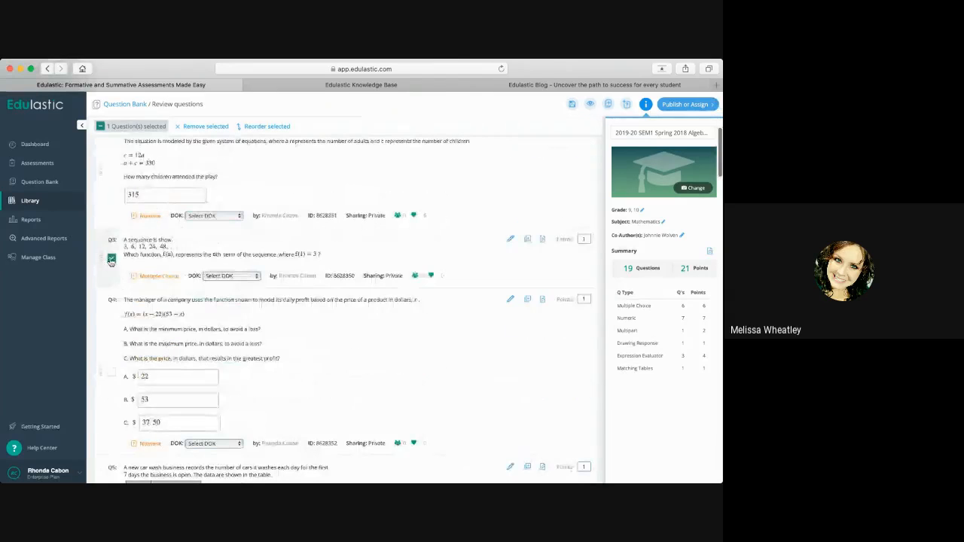
pyautogui.click(111, 261)
pyautogui.scroll(-6, 111, 261)
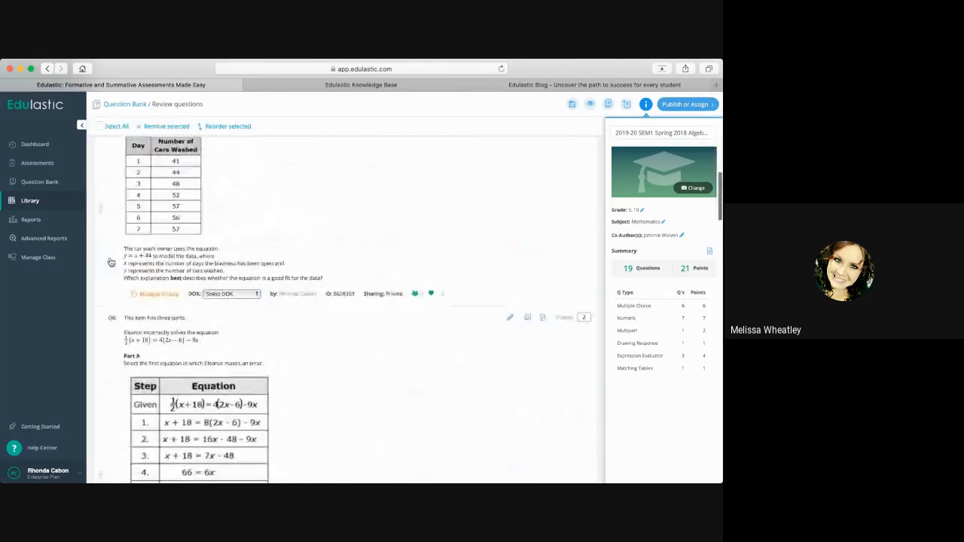
# - Remove the parabola question (Q10) that asks for the function's maximum value from the assessment
pyautogui.scroll(2, 111, 263)
pyautogui.scroll(-3, 111, 316)
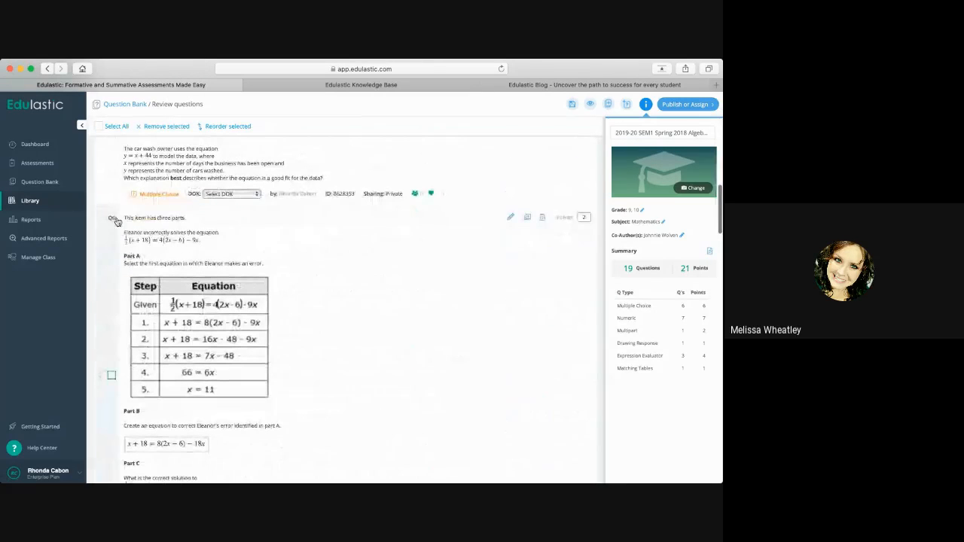
pyautogui.click(111, 377)
pyautogui.click(111, 377)
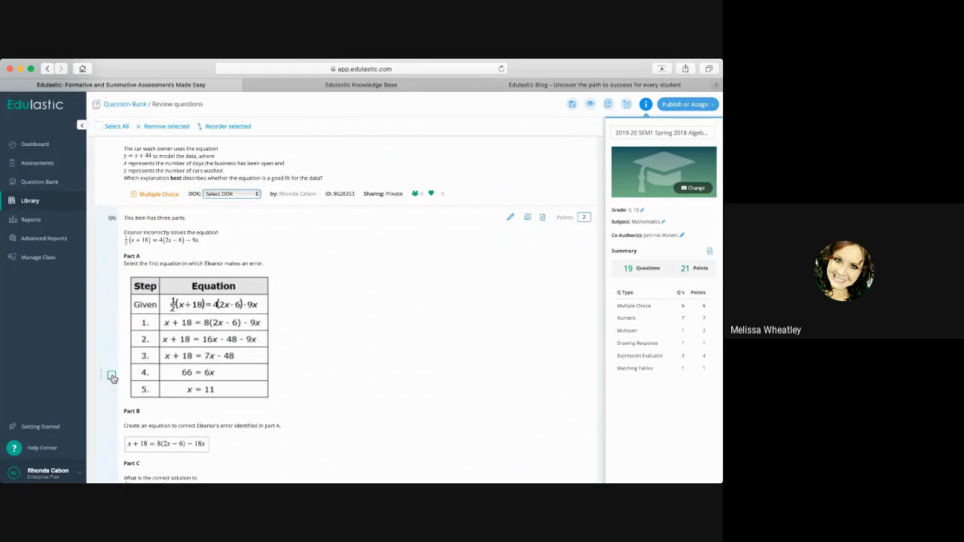
pyautogui.scroll(-3, 112, 381)
pyautogui.scroll(-11, 113, 379)
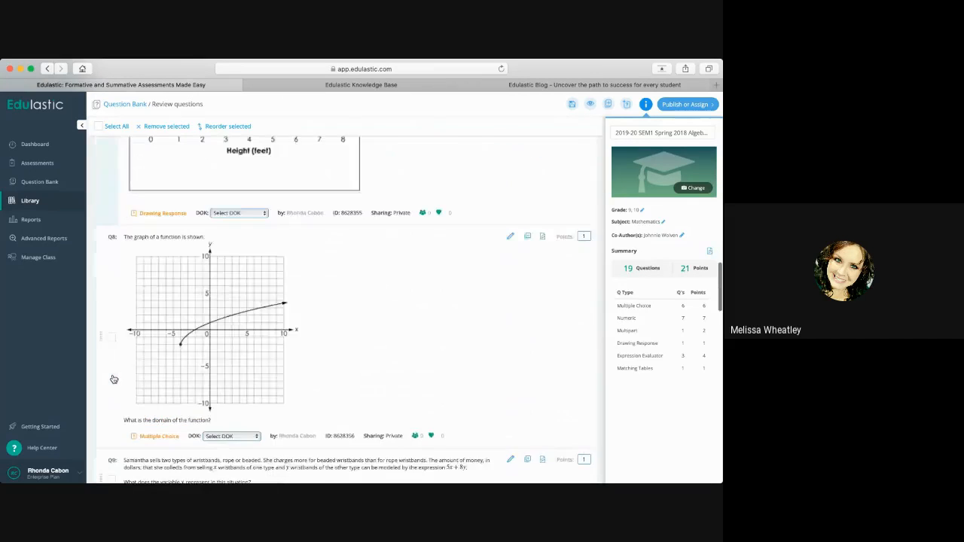
pyautogui.scroll(-3, 113, 379)
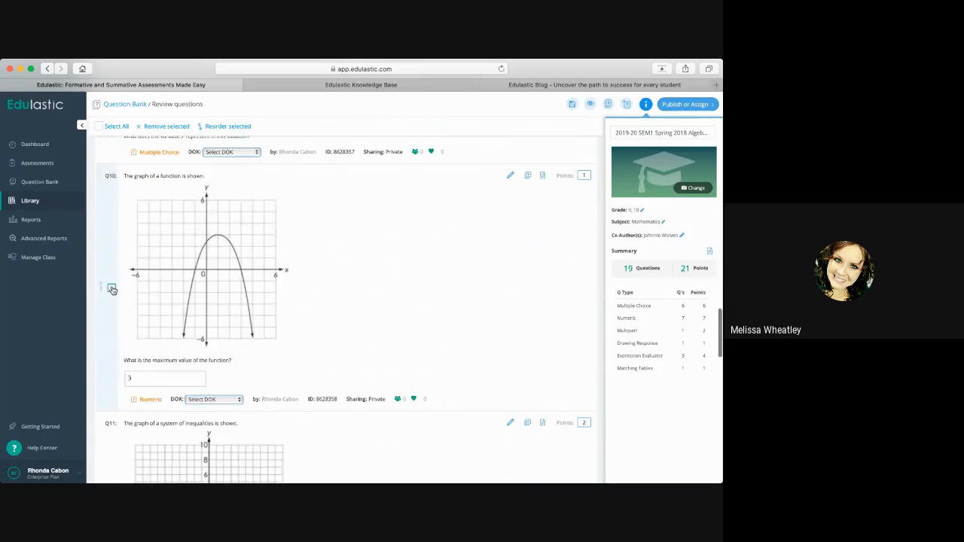
pyautogui.click(111, 290)
pyautogui.click(216, 127)
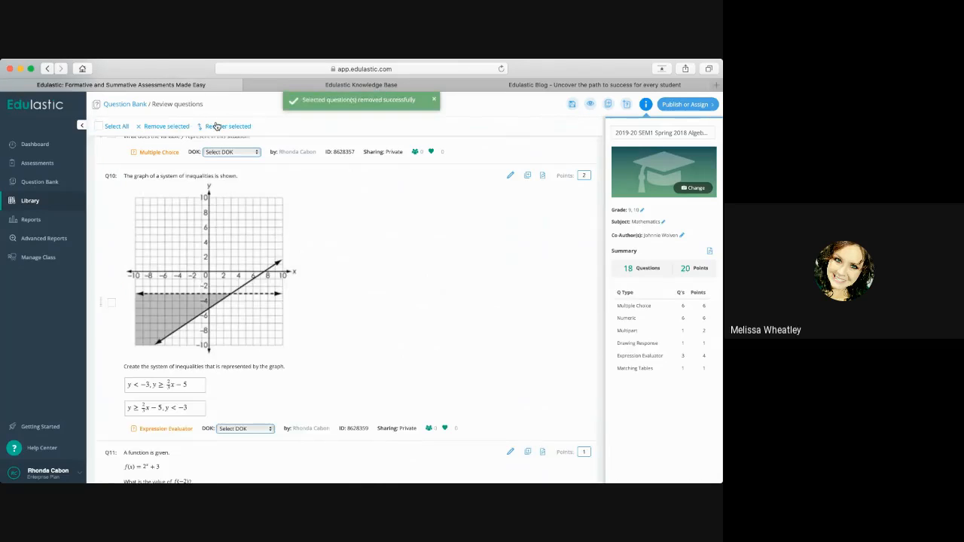
# - View the detail page of the first histogram question and return to the question review
pyautogui.scroll(15, 400, 261)
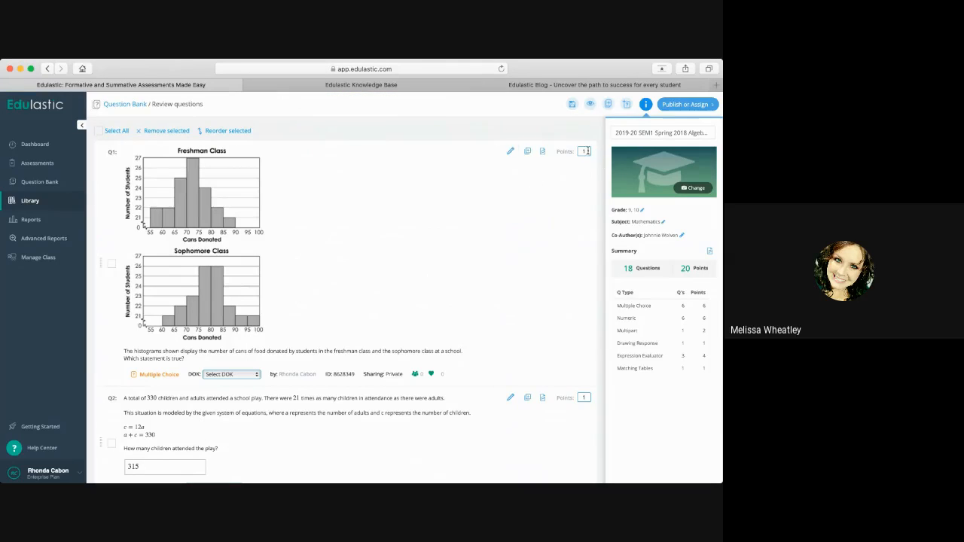
pyautogui.click(558, 154)
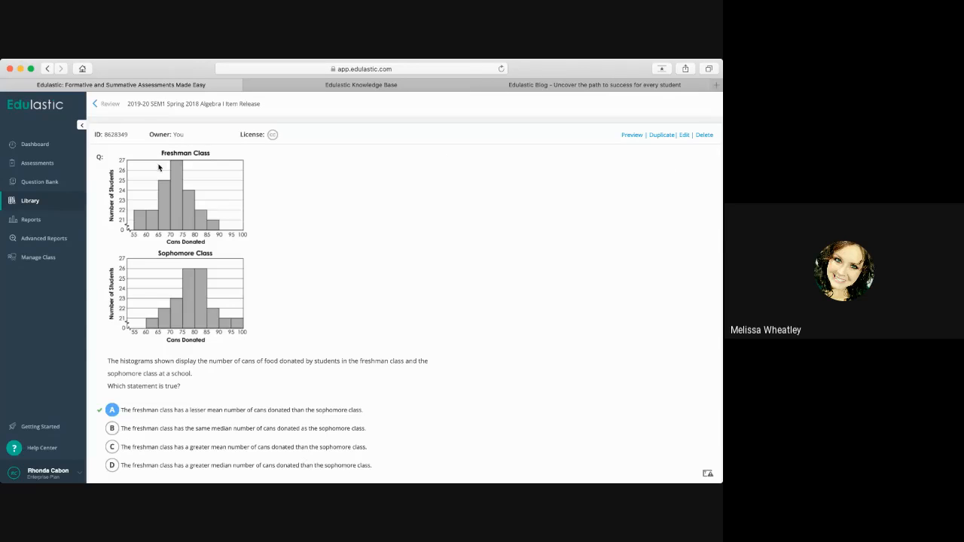
pyautogui.click(96, 106)
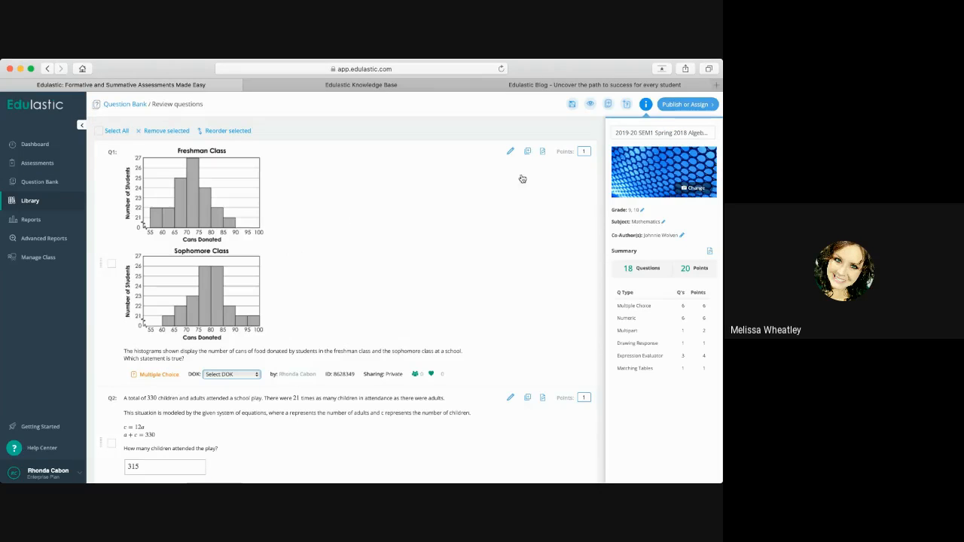
pyautogui.click(320, 246)
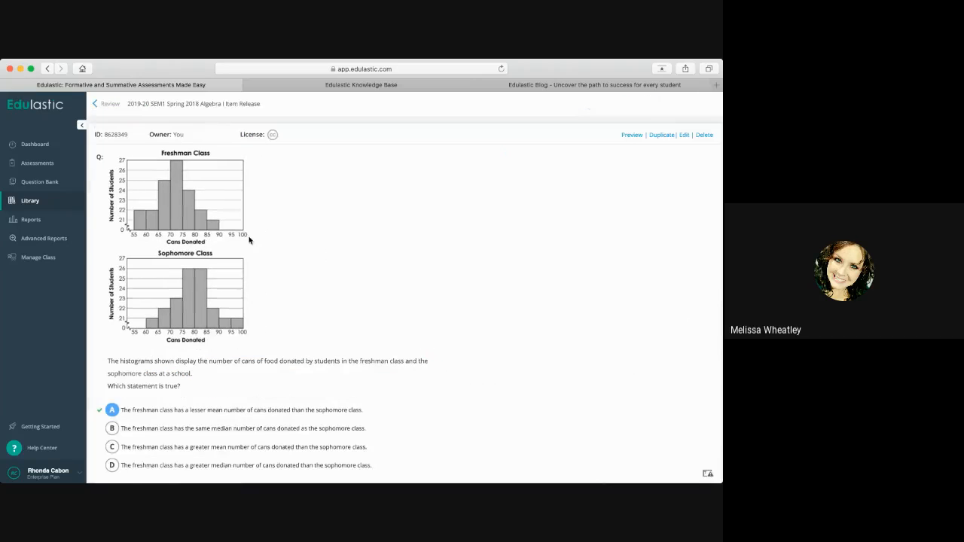
pyautogui.click(105, 104)
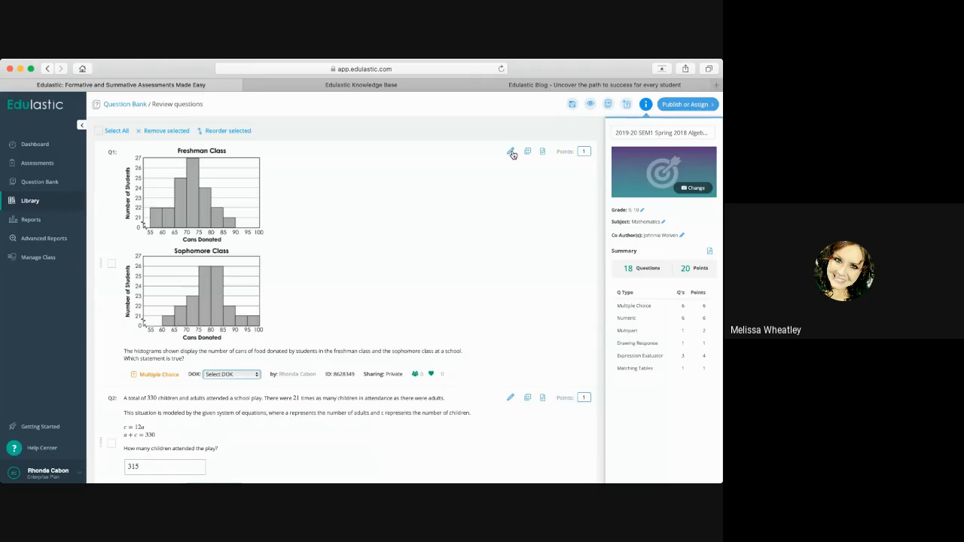
# - Open the histogram question for editing and add a fifth answer choice reading "All of the above."
pyautogui.click(510, 151)
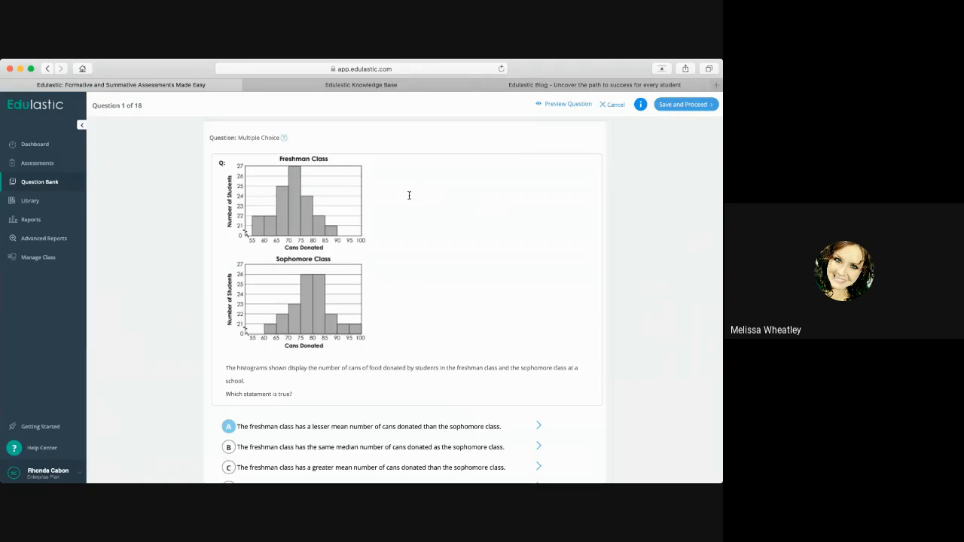
pyautogui.scroll(-5, 402, 294)
pyautogui.scroll(-1, 403, 295)
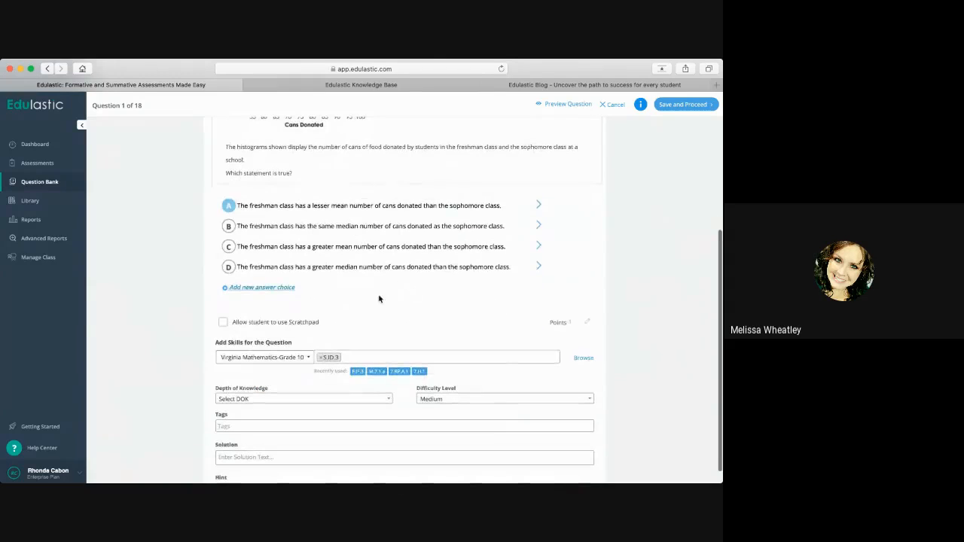
pyautogui.click(264, 287)
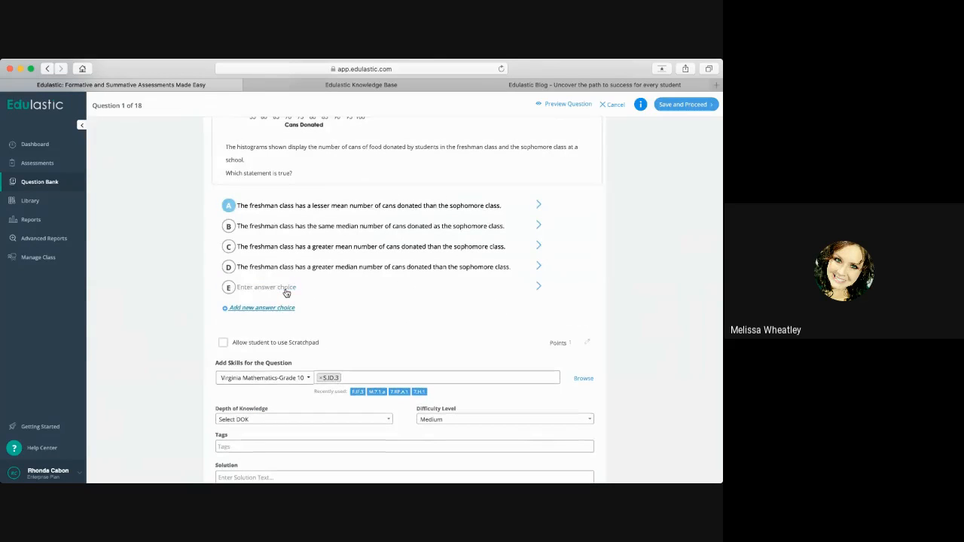
pyautogui.click(286, 291)
pyautogui.write('All ')
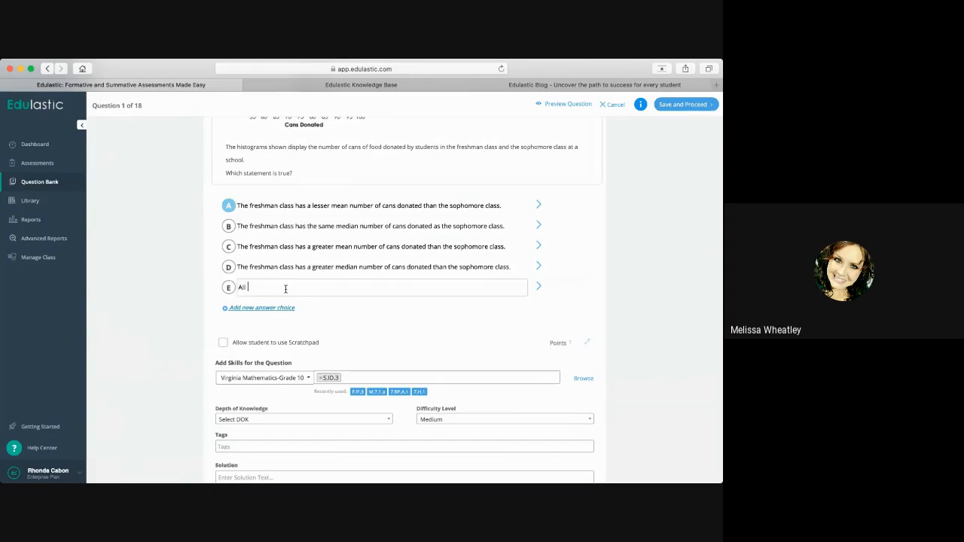
pyautogui.write('of the above.')
pyautogui.click(419, 324)
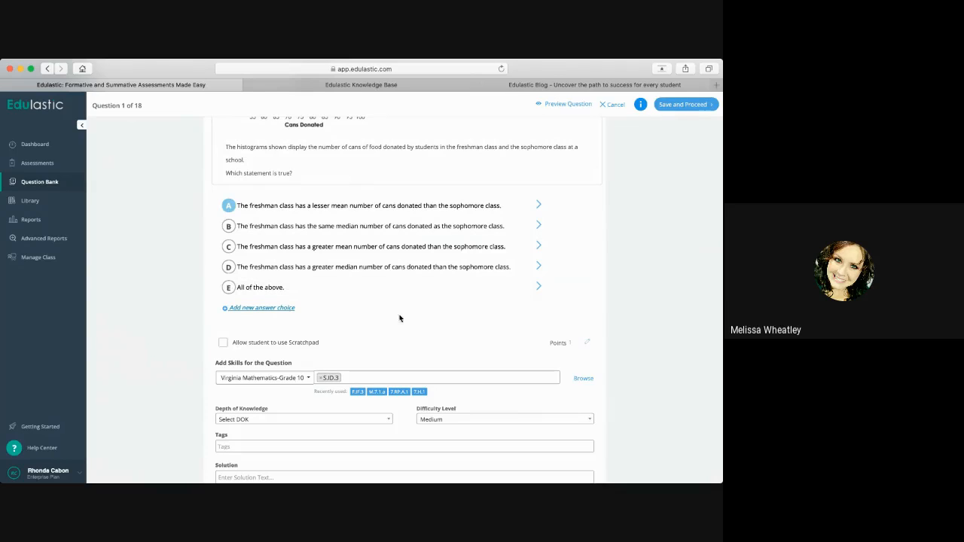
# - Switch the standard set used for the question's skills to Ohio Math
pyautogui.scroll(-1, 338, 331)
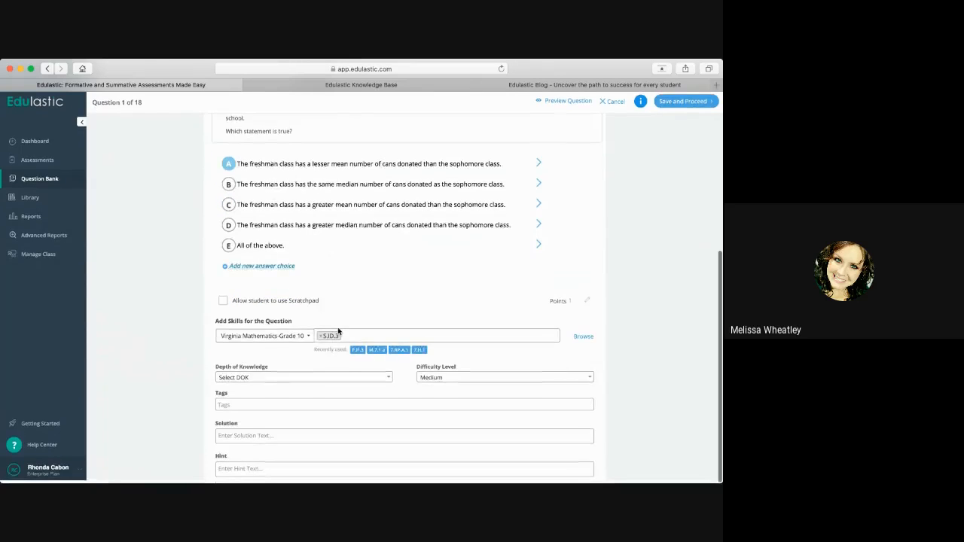
pyautogui.click(299, 339)
pyautogui.click(274, 396)
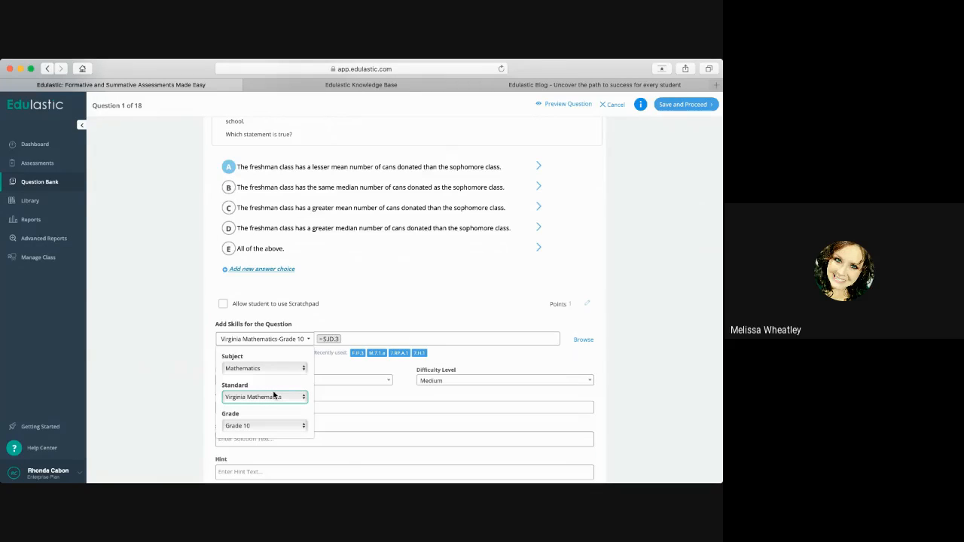
pyautogui.click(275, 396)
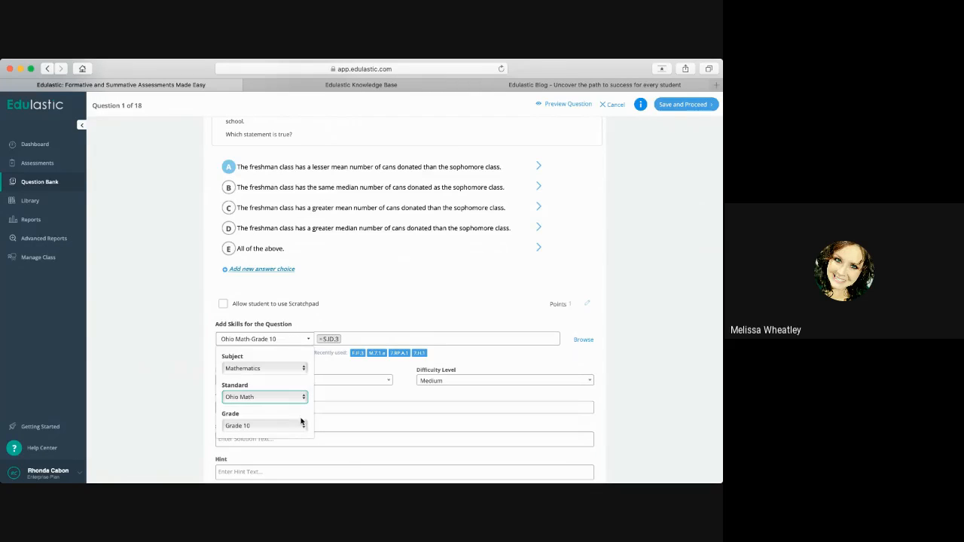
pyautogui.click(369, 383)
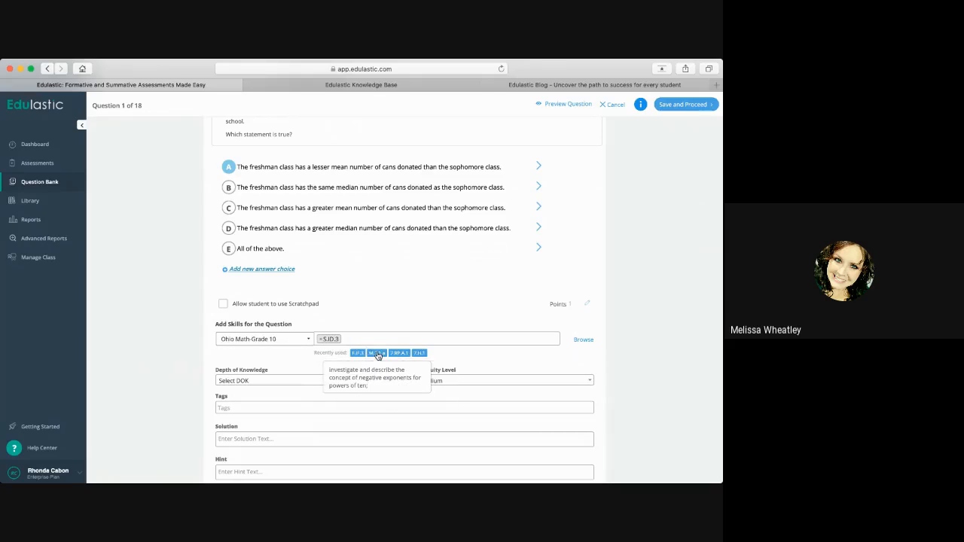
# - Add the recently used skill M.7.1.a and the Ohio Math standard N.RN.1 to the question
pyautogui.click(376, 353)
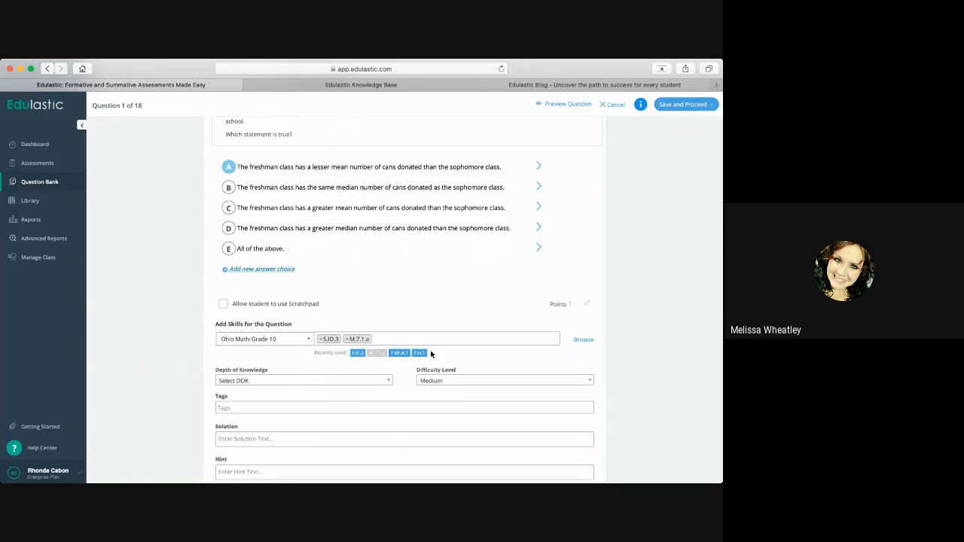
pyautogui.click(583, 340)
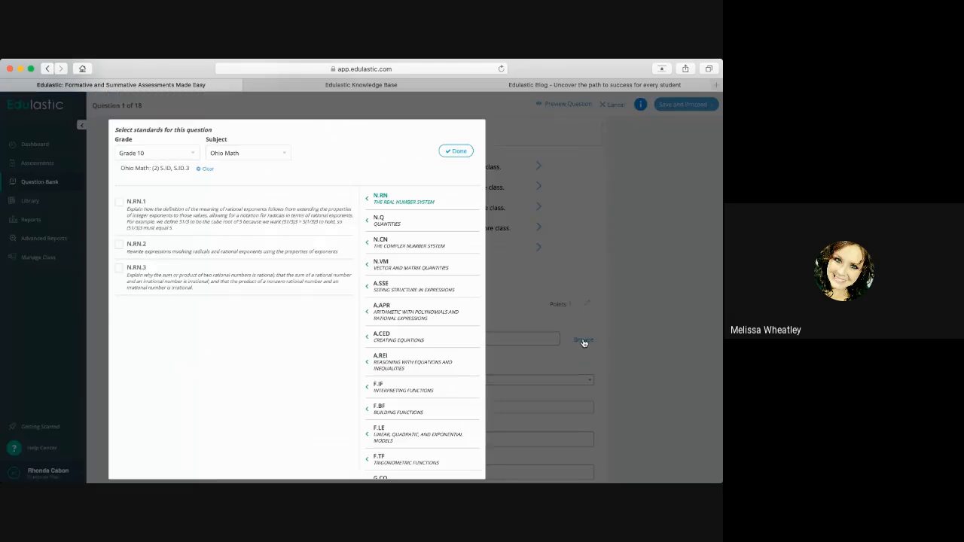
pyautogui.click(120, 202)
pyautogui.click(457, 151)
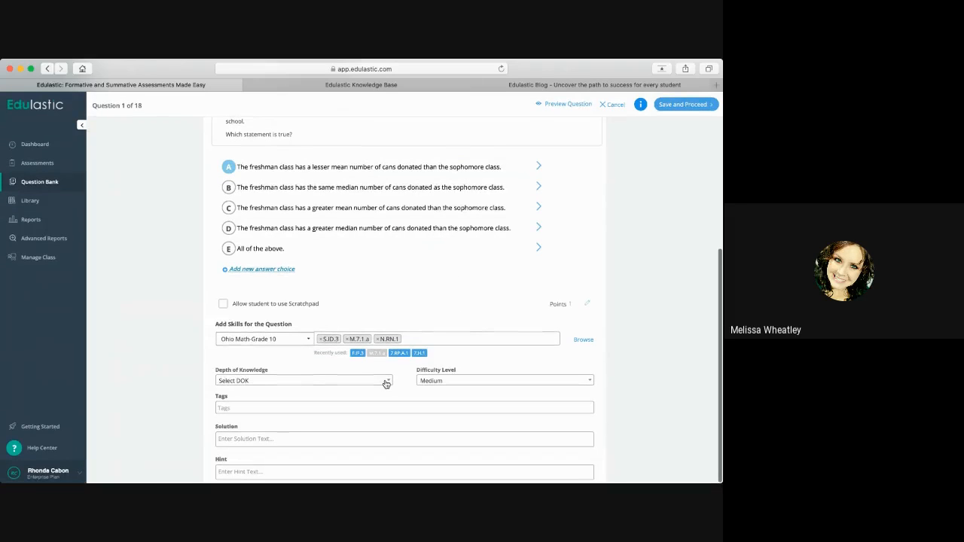
# - Look over the question's remaining settings and open its Solution field for text entry
pyautogui.click(261, 438)
pyautogui.click(308, 291)
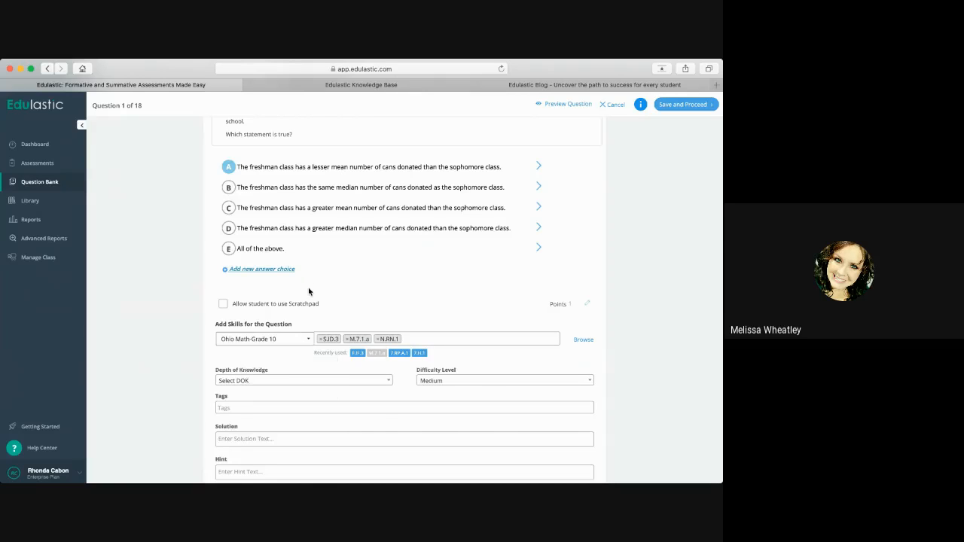
pyautogui.scroll(5, 307, 294)
pyautogui.scroll(-5, 306, 301)
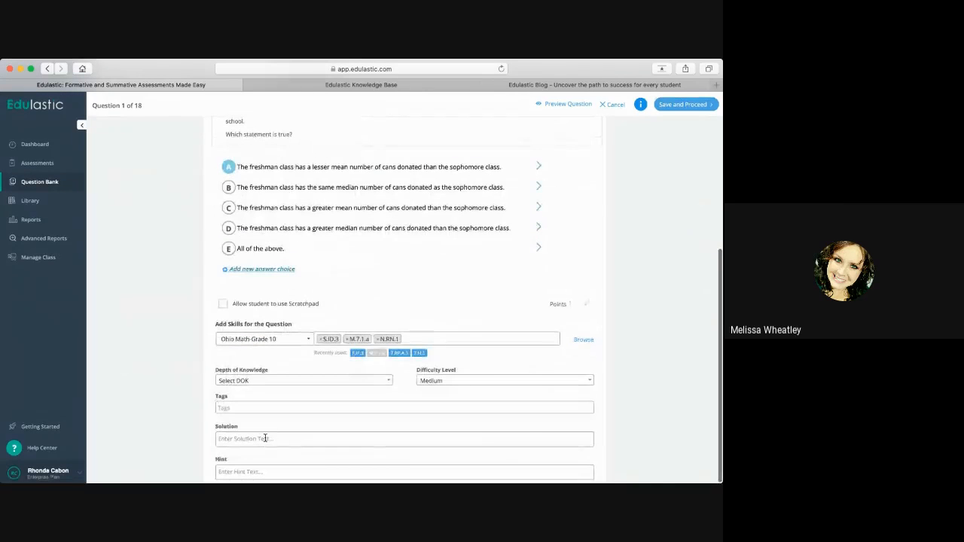
pyautogui.scroll(2, 482, 252)
pyautogui.scroll(-2, 479, 250)
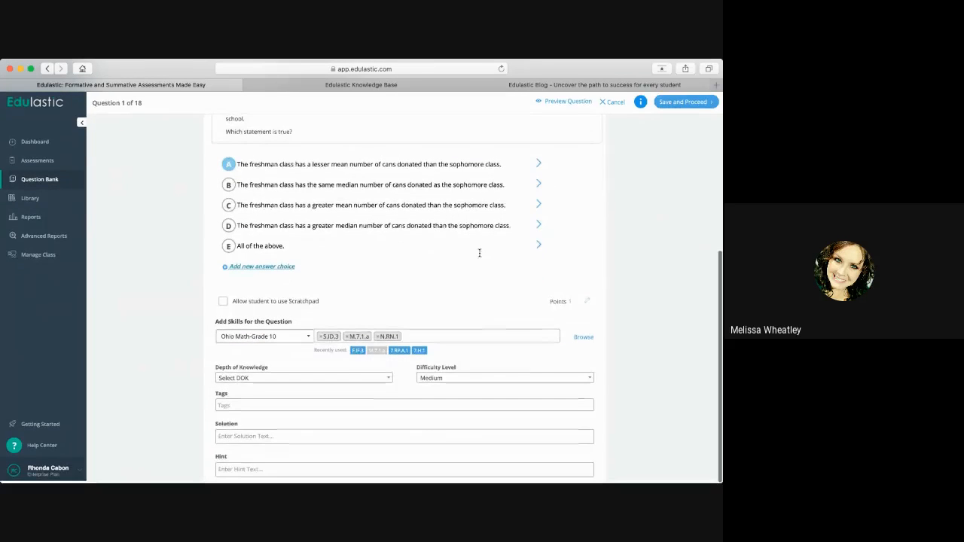
pyautogui.click(244, 436)
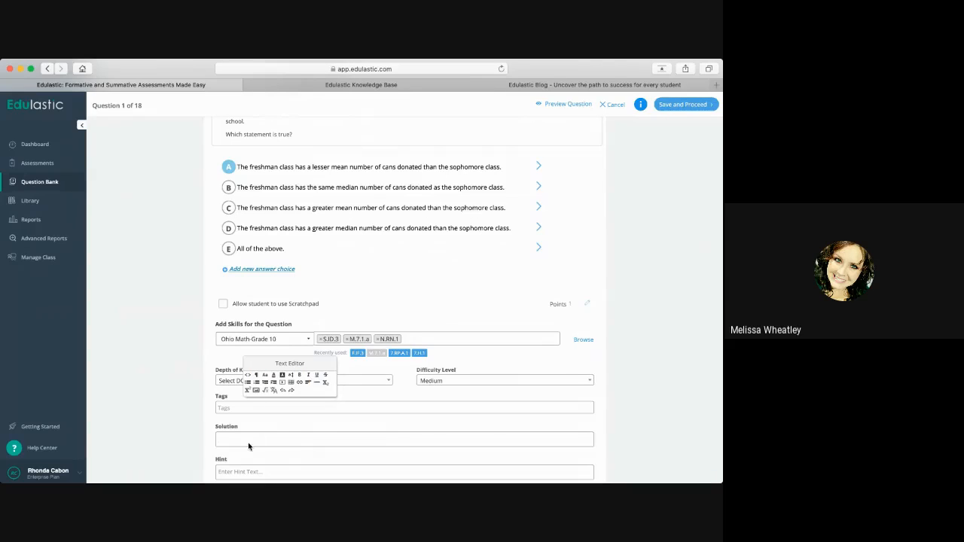
# - Preview the edited question and submit answer choice E, "All of the above."
pyautogui.click(560, 107)
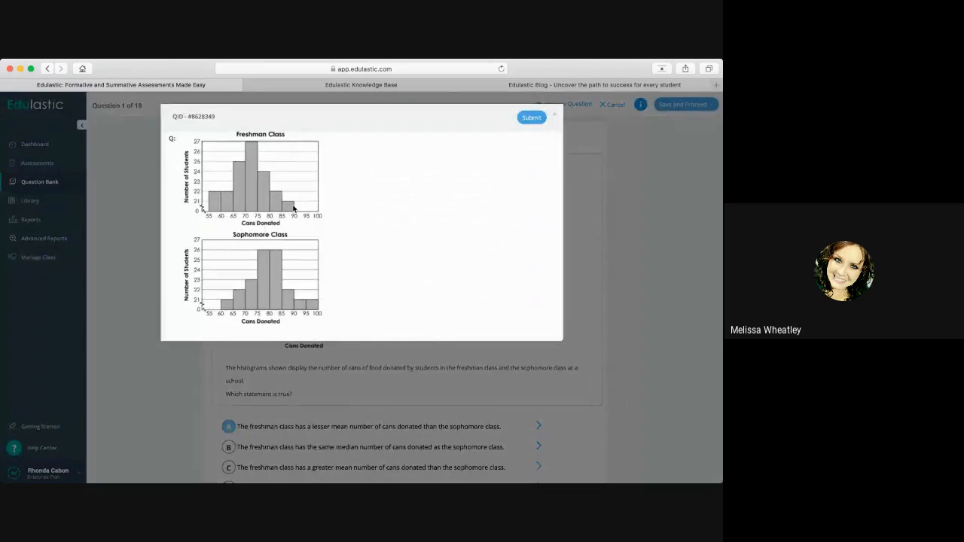
pyautogui.scroll(-2, 296, 205)
pyautogui.scroll(-3, 296, 203)
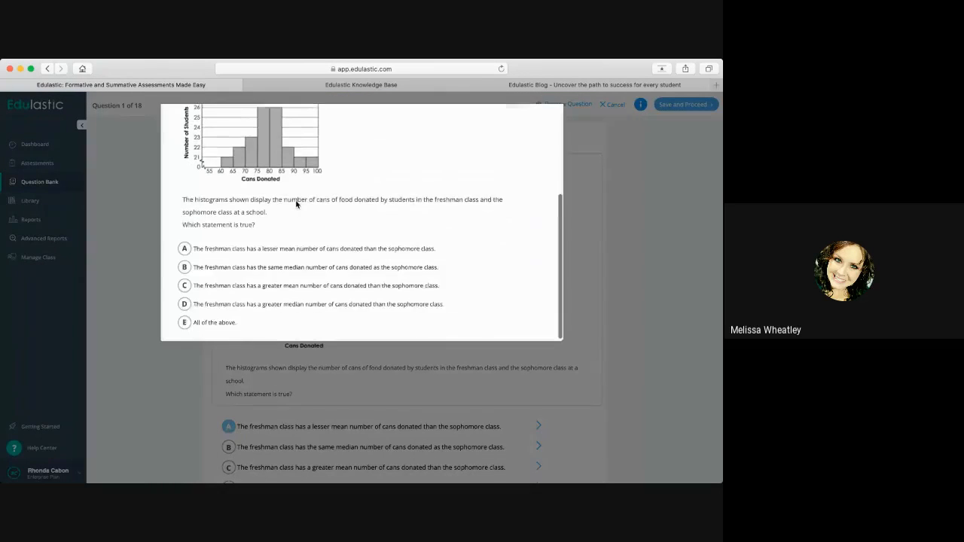
pyautogui.click(185, 324)
pyautogui.scroll(5, 430, 200)
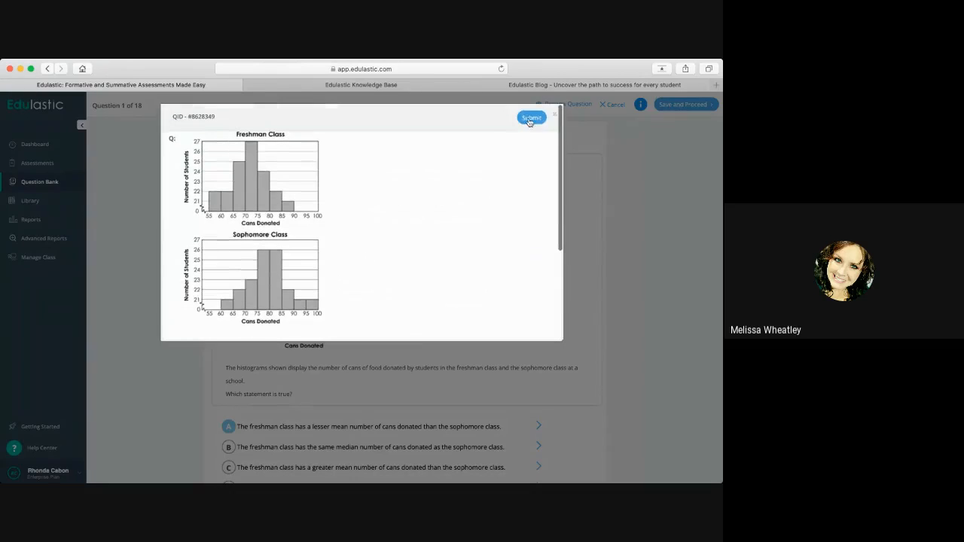
pyautogui.click(529, 119)
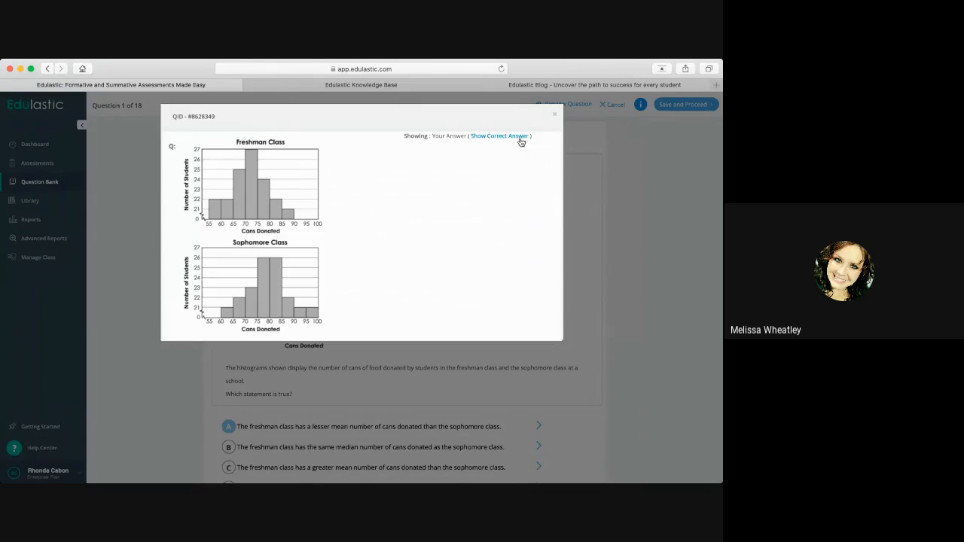
# - Compare the correct answer with the submitted one in the preview, and save the edited question back to the assessment
pyautogui.click(515, 139)
pyautogui.scroll(-5, 464, 174)
pyautogui.scroll(5, 465, 176)
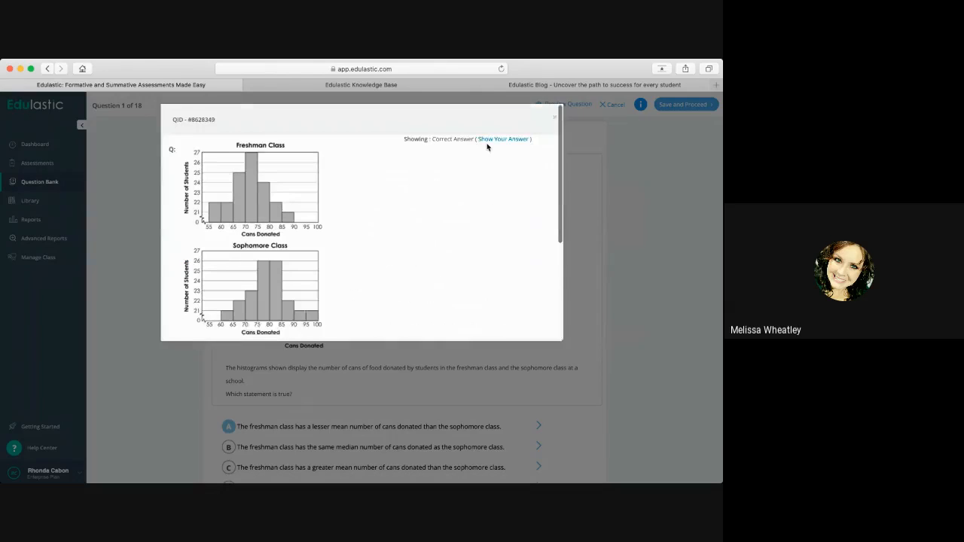
pyautogui.click(511, 138)
pyautogui.scroll(-5, 510, 138)
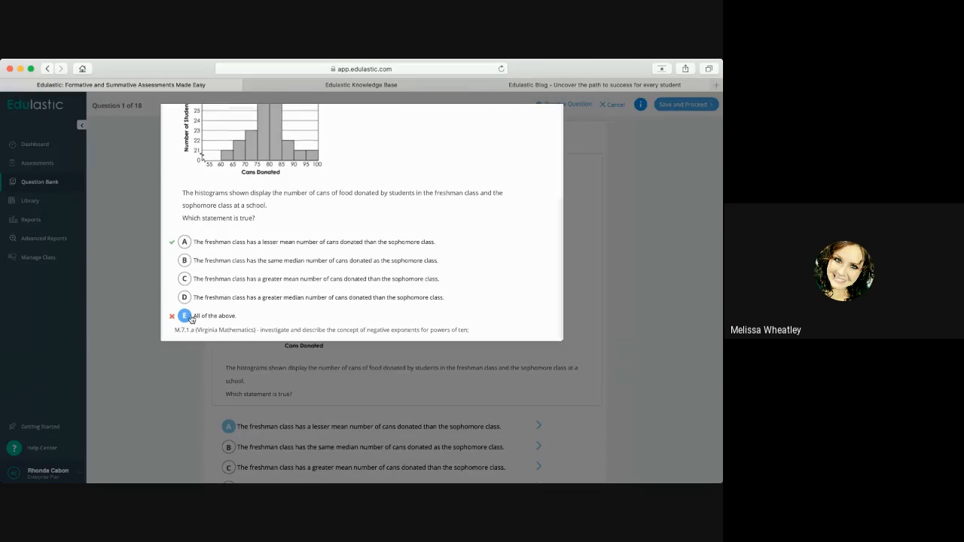
pyautogui.scroll(5, 528, 219)
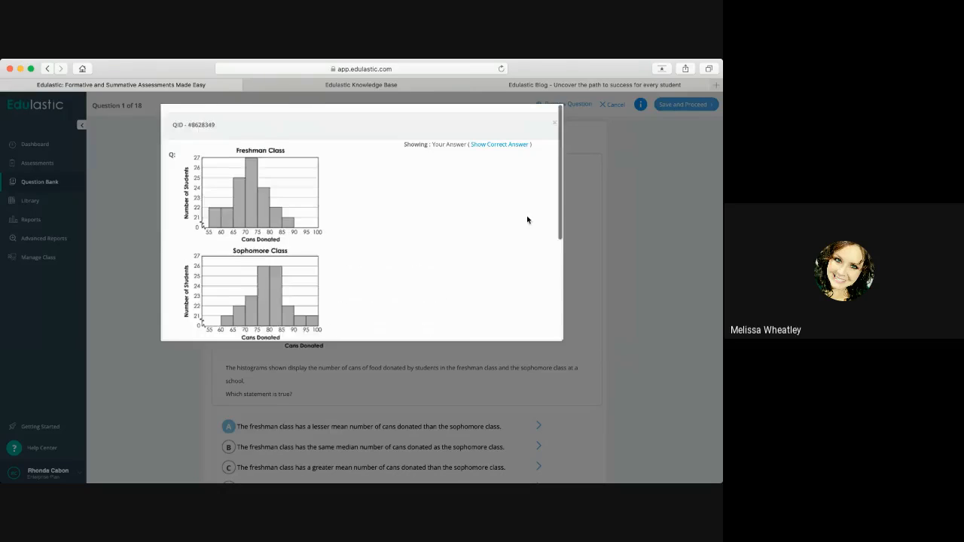
pyautogui.click(554, 119)
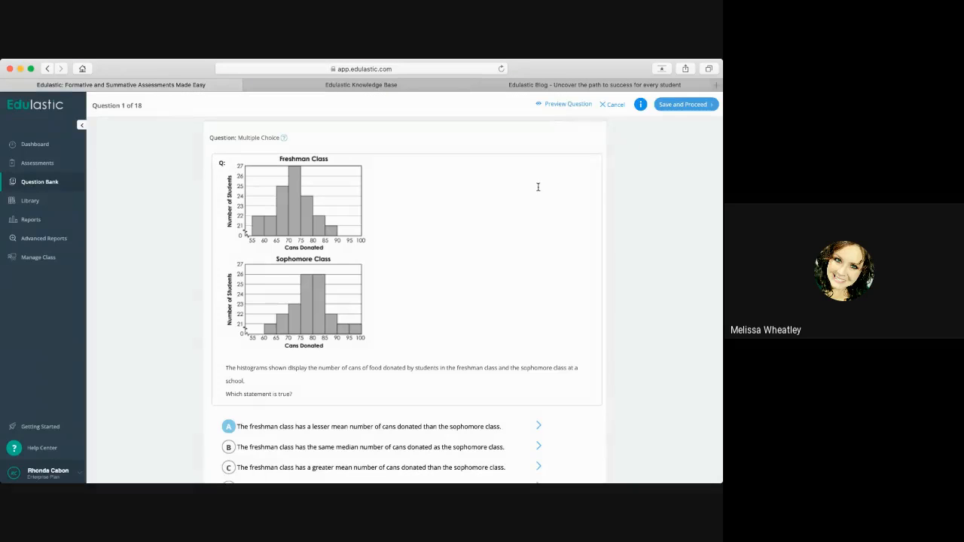
pyautogui.click(696, 106)
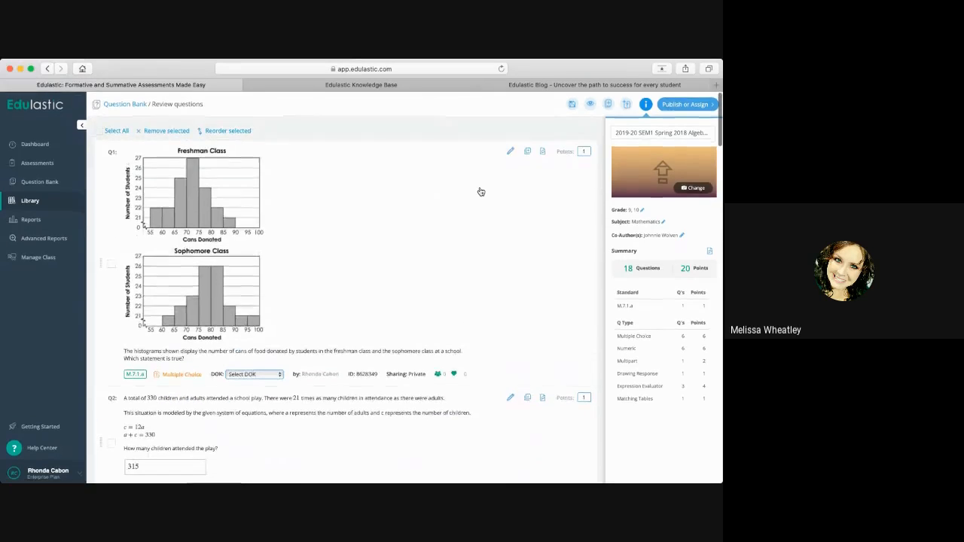
# - Open the assessment preview as a student and answer question 1 with choice A
pyautogui.click(589, 105)
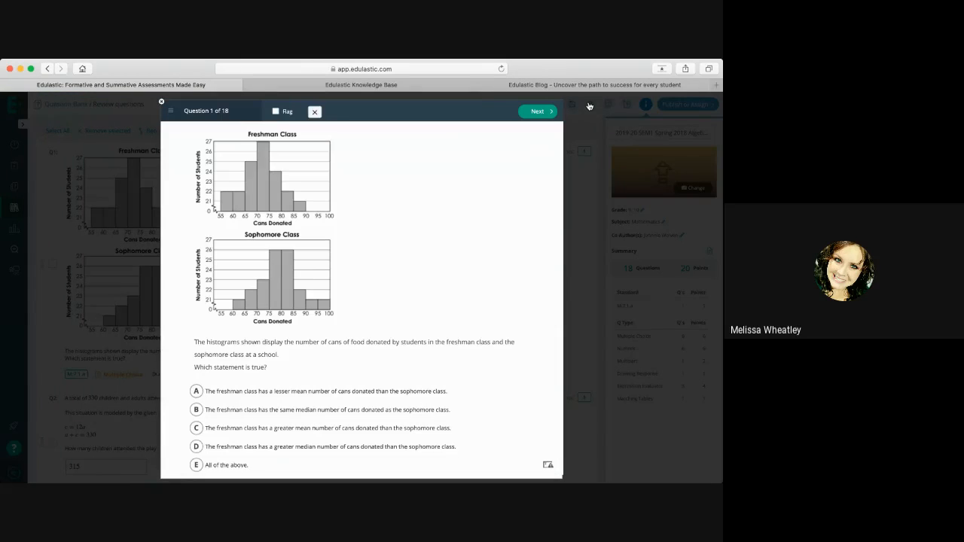
pyautogui.scroll(-2, 327, 293)
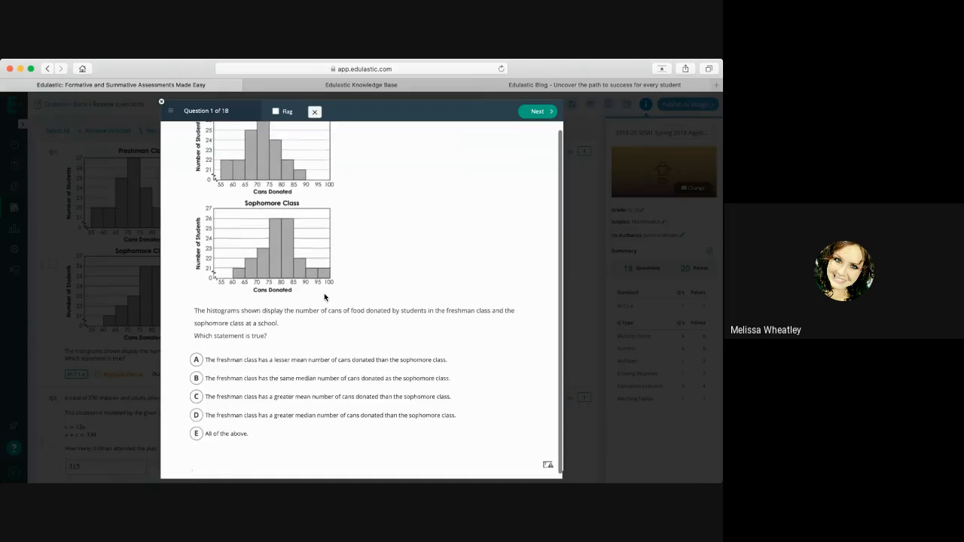
pyautogui.click(198, 364)
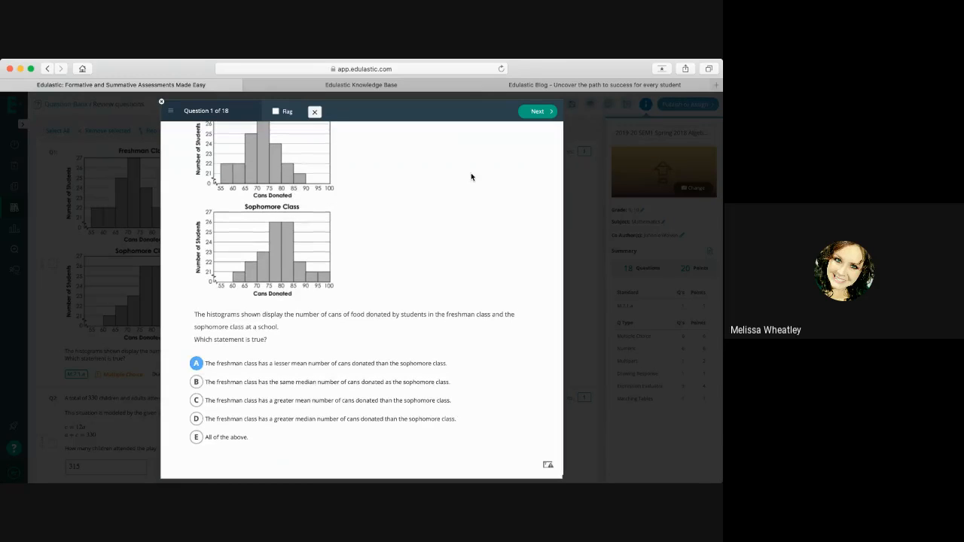
pyautogui.click(536, 113)
# - Move on to question 4 and enter 3 as the answer to part A
pyautogui.click(269, 249)
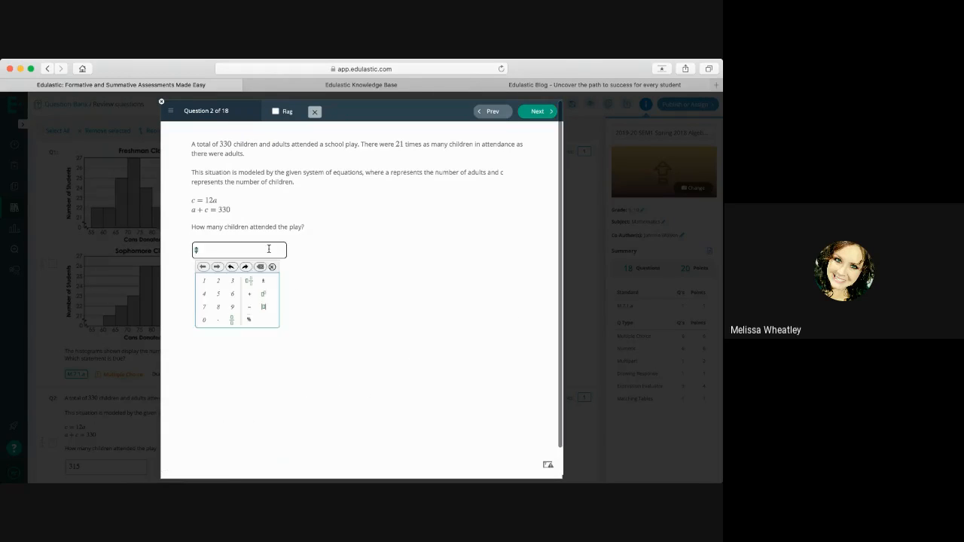
pyautogui.click(536, 113)
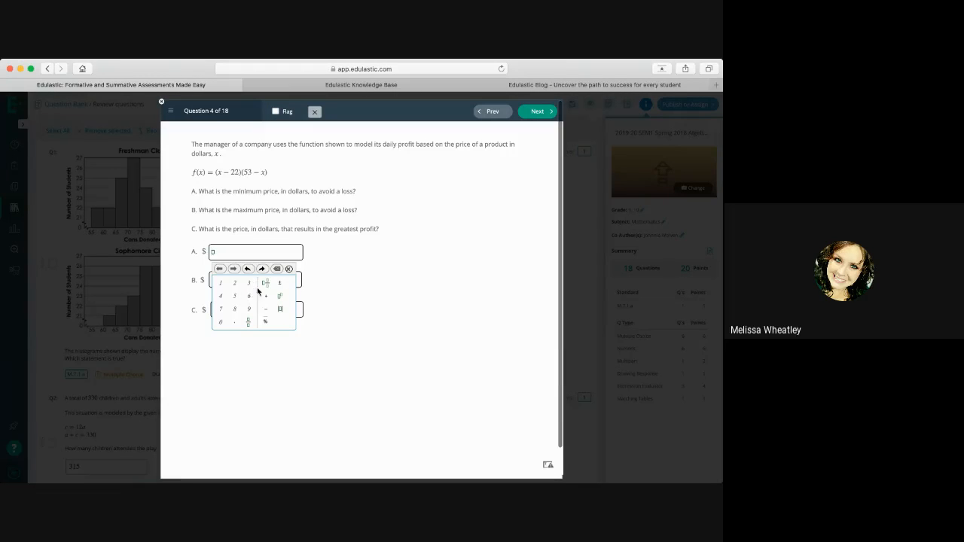
pyautogui.click(249, 283)
pyautogui.click(350, 282)
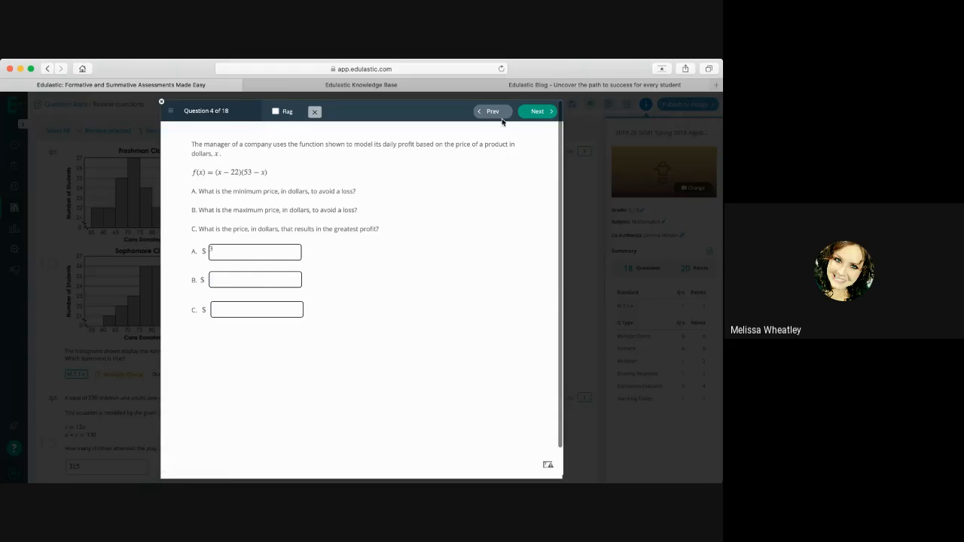
# - Advance to question 7 and draw a freehand loop around the Tree Heights title of the histogram
pyautogui.click(537, 115)
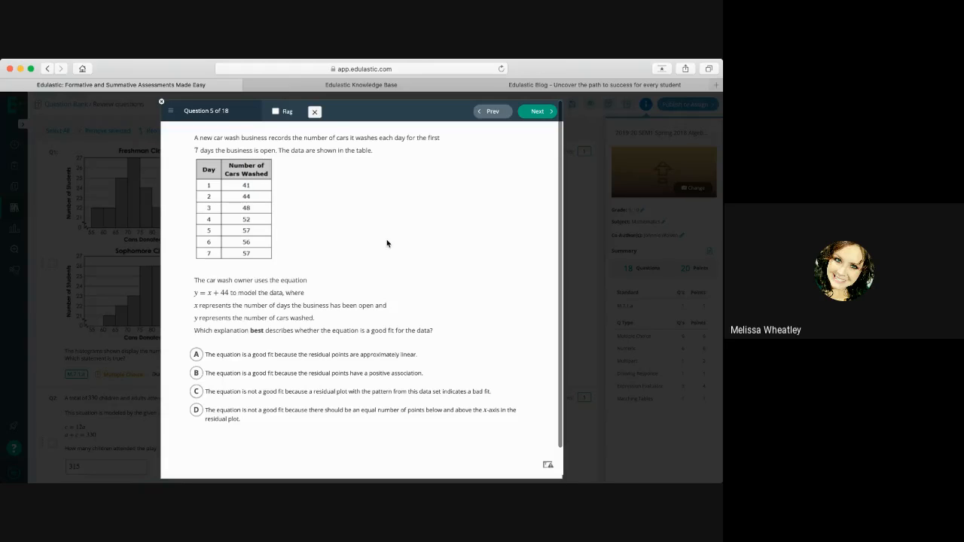
pyautogui.scroll(-2, 387, 243)
pyautogui.scroll(2, 387, 243)
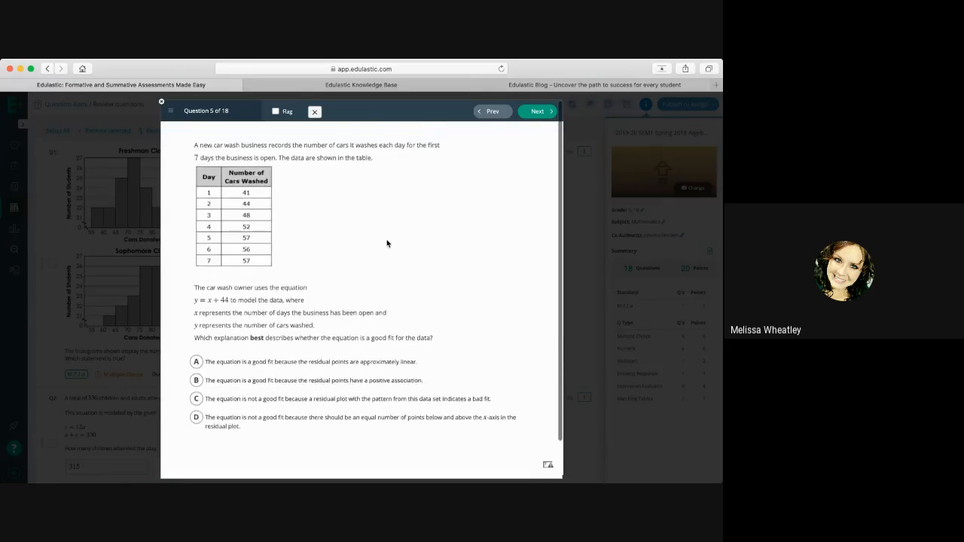
pyautogui.click(540, 112)
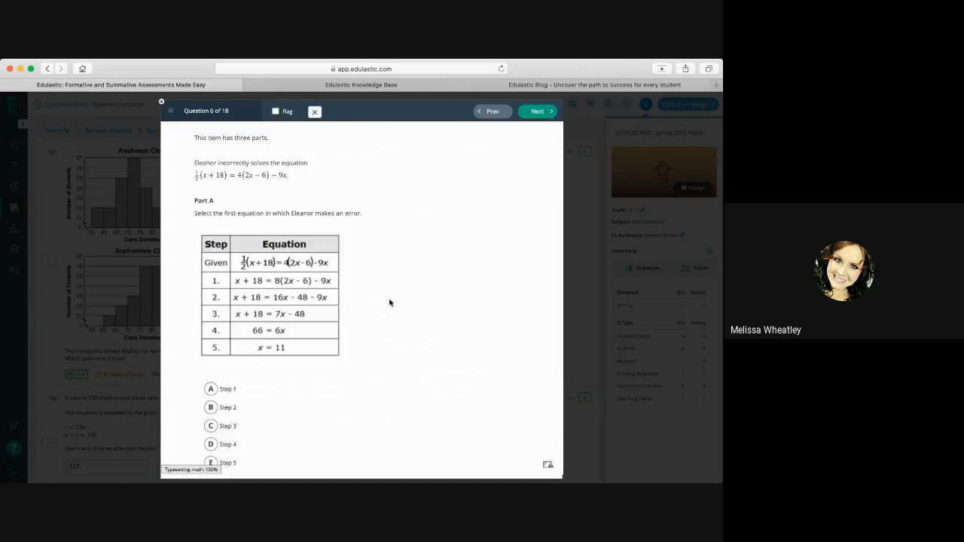
pyautogui.click(537, 111)
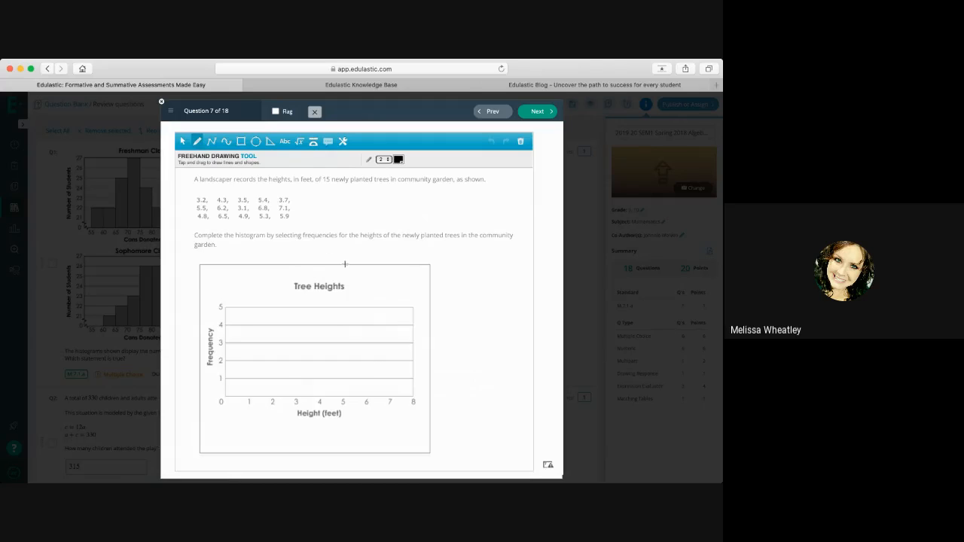
pyautogui.moveTo(345, 263)
pyautogui.mouseDown()
pyautogui.moveTo(292, 285)
pyautogui.moveTo(314, 251)
pyautogui.mouseUp()
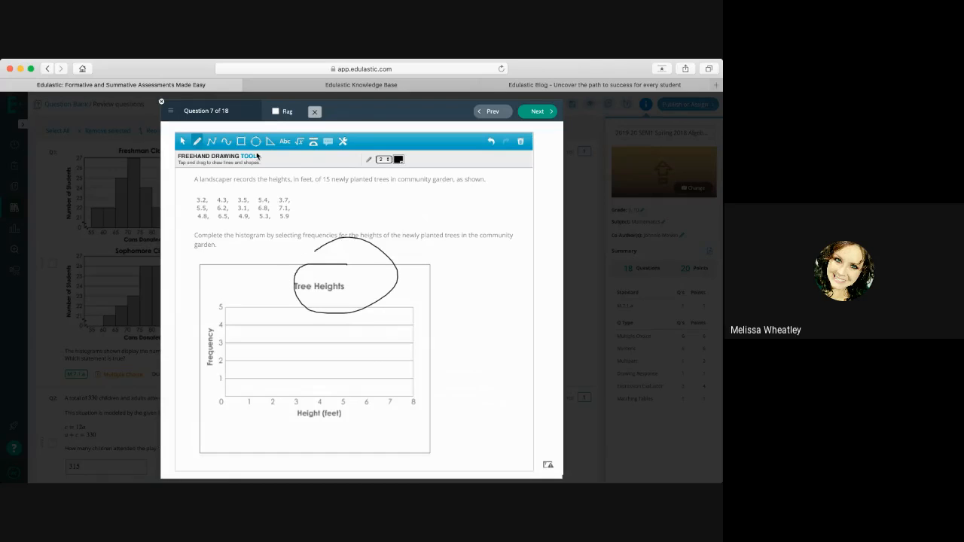
# - Try drawing a curved line across the Tree Heights histogram with the Curved Line tool, and discard it
pyautogui.click(225, 143)
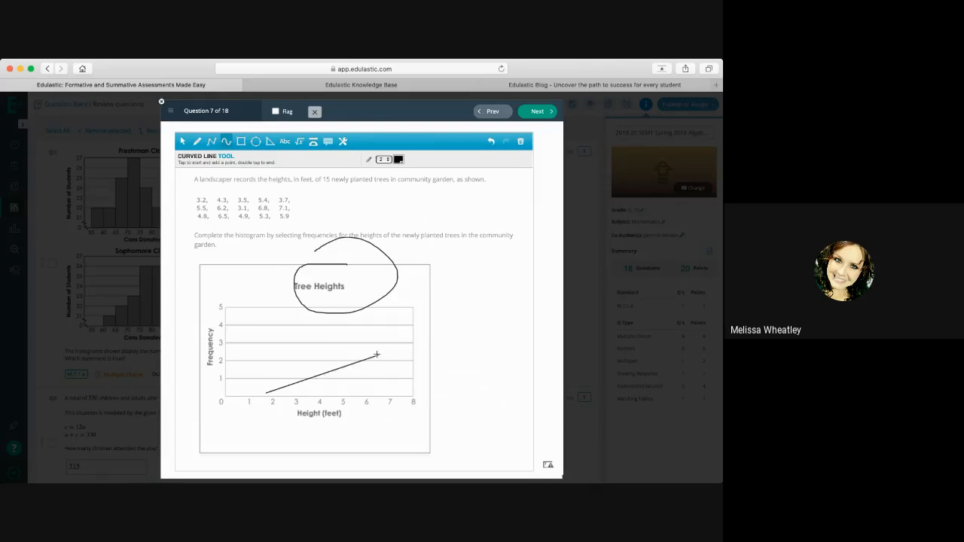
pyautogui.click(381, 332)
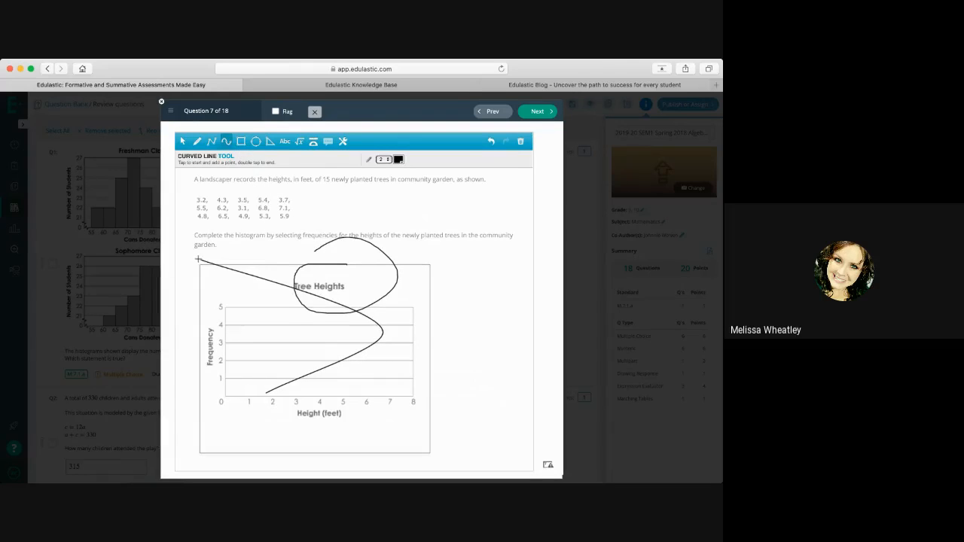
pyautogui.click(199, 259)
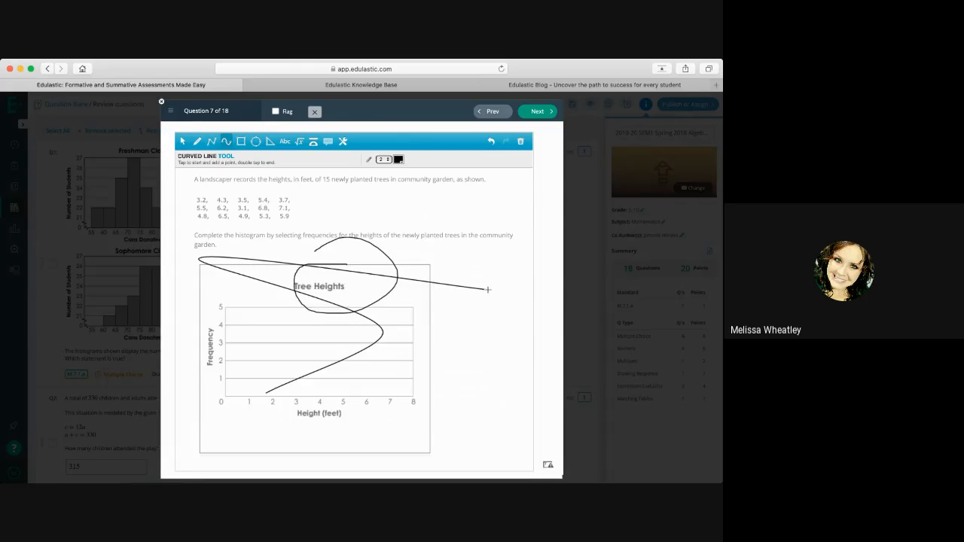
pyautogui.press('Escape')
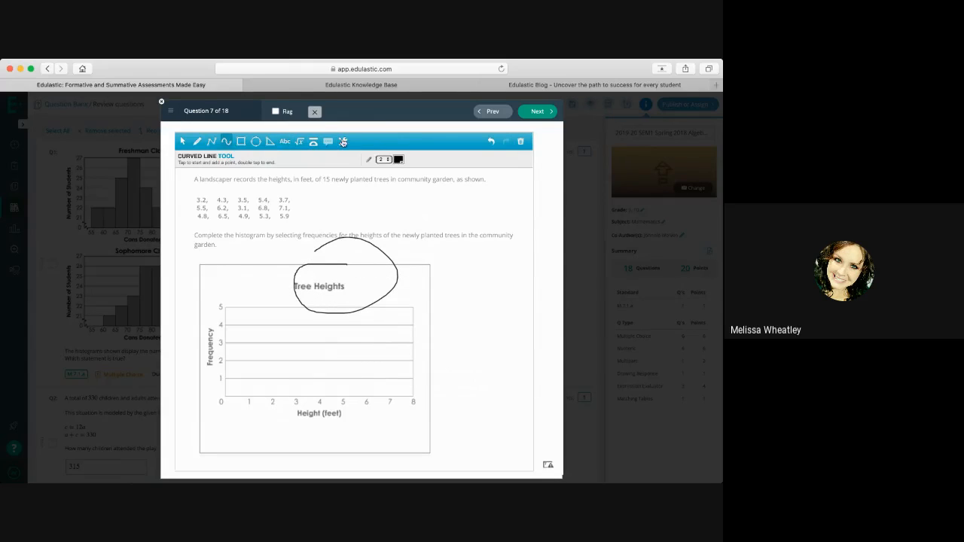
pyautogui.click(521, 142)
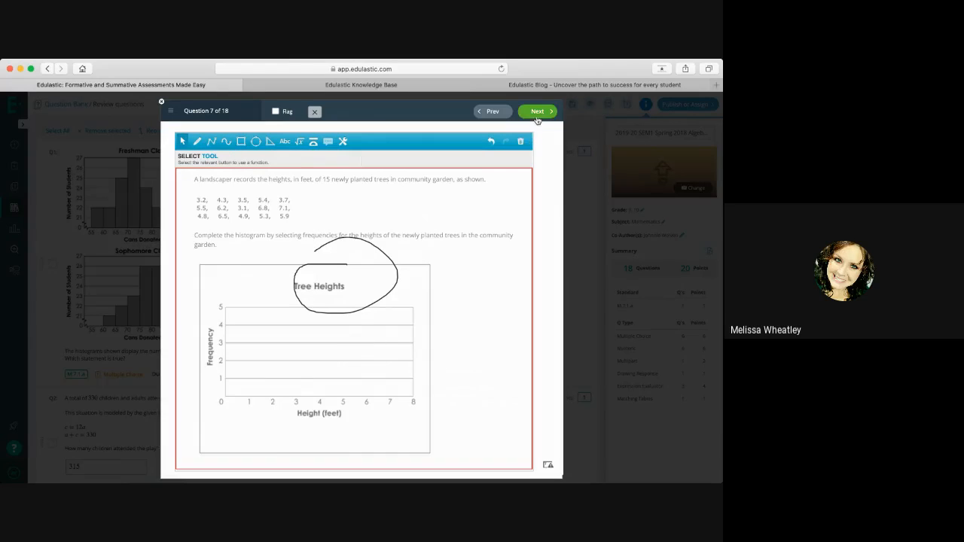
# - Skip ahead to question 18, the last one, and submit the preview test with the remaining questions unanswered
pyautogui.click(535, 112)
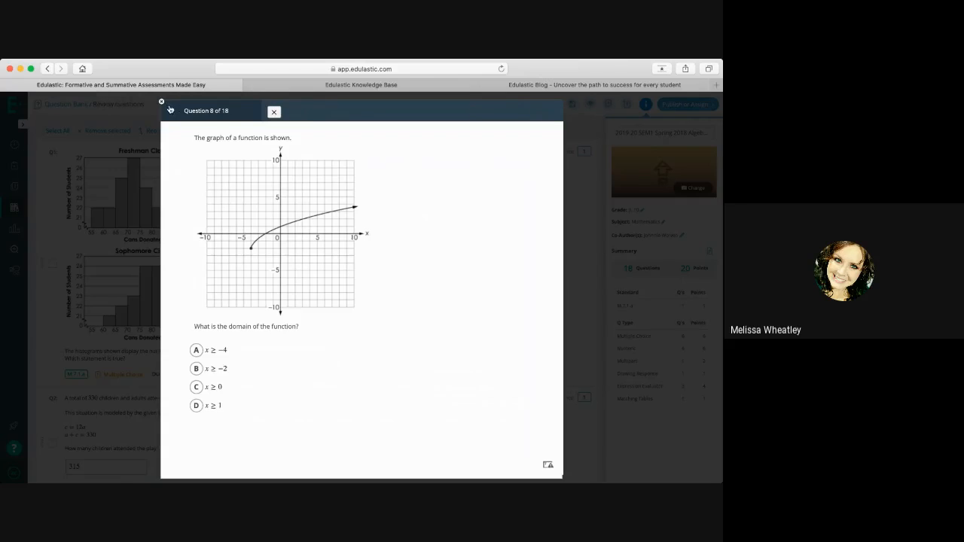
pyautogui.click(170, 111)
pyautogui.click(172, 161)
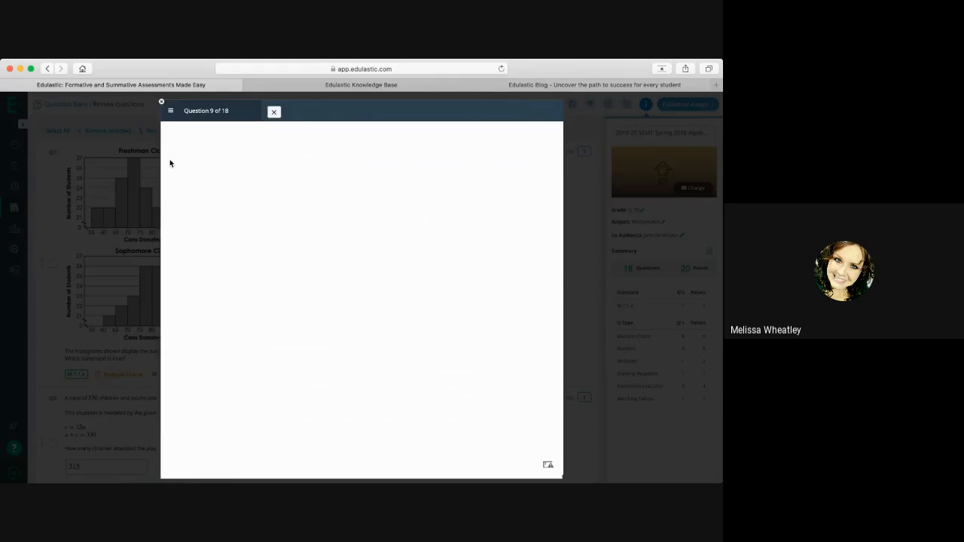
pyautogui.click(172, 112)
pyautogui.click(200, 428)
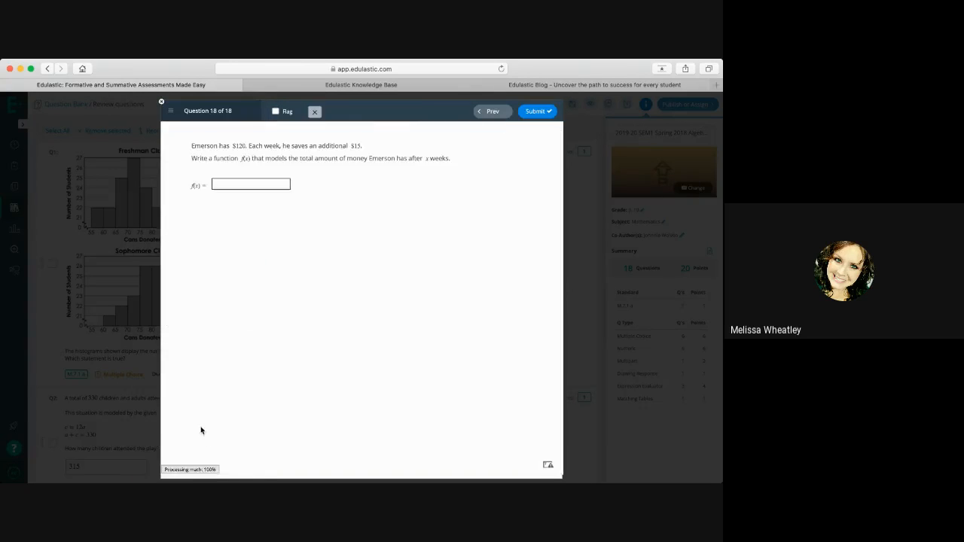
pyautogui.click(536, 111)
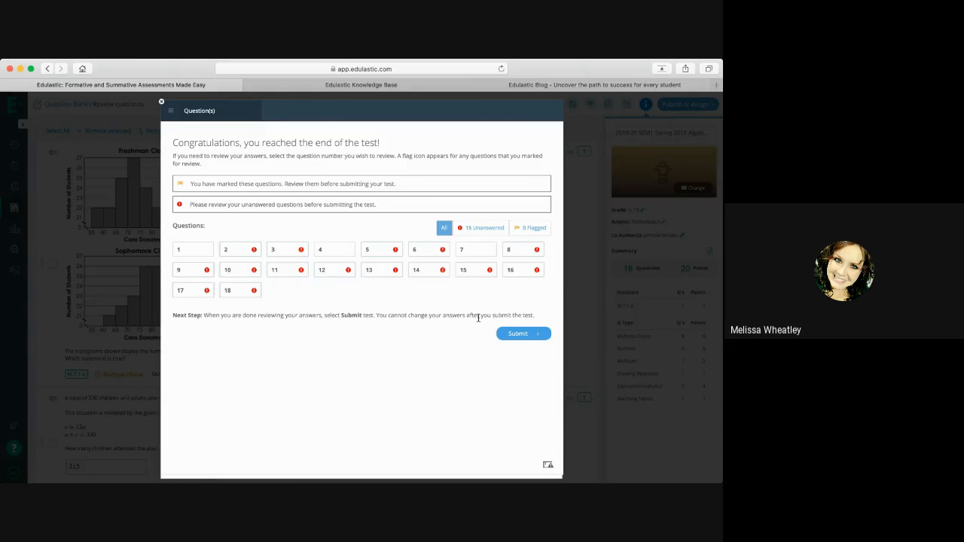
pyautogui.click(518, 335)
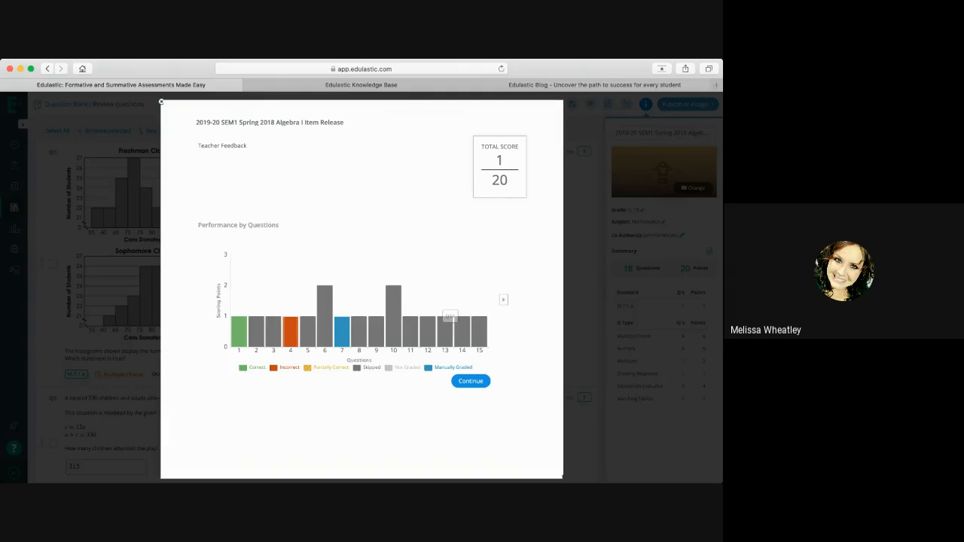
# - Continue past the score report and look over the graded question 1 with its teacher feedback and answer choices
pyautogui.click(470, 381)
pyautogui.scroll(-2, 324, 367)
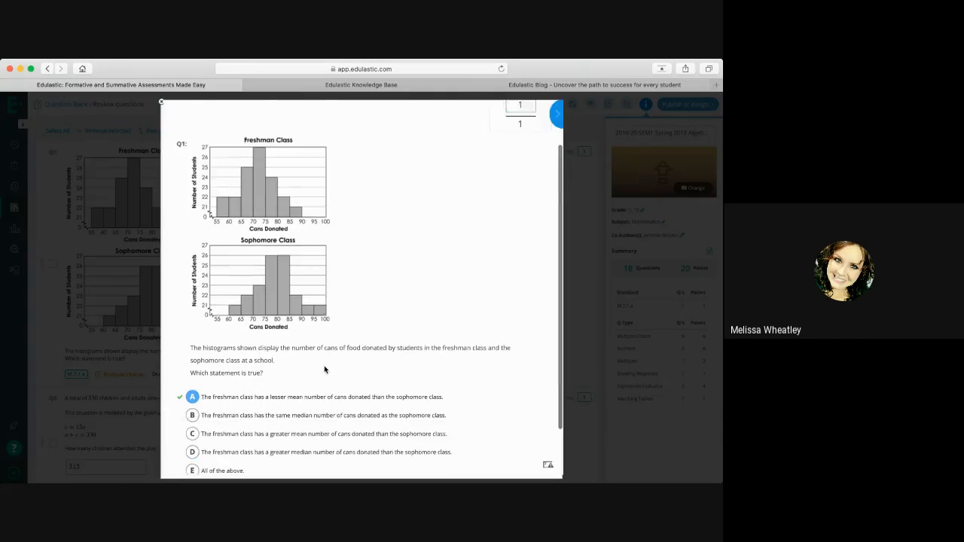
pyautogui.scroll(-3, 324, 369)
pyautogui.scroll(5, 325, 369)
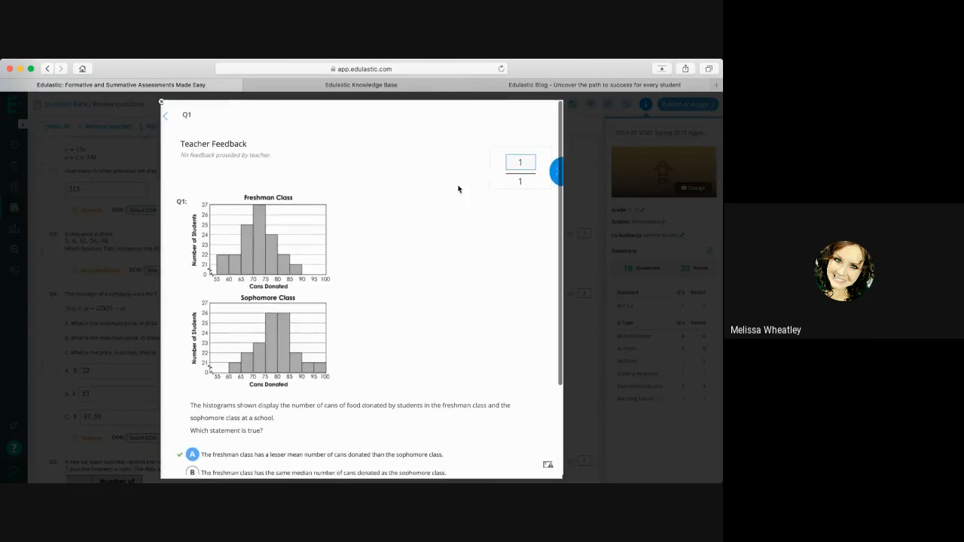
pyautogui.scroll(-2, 341, 343)
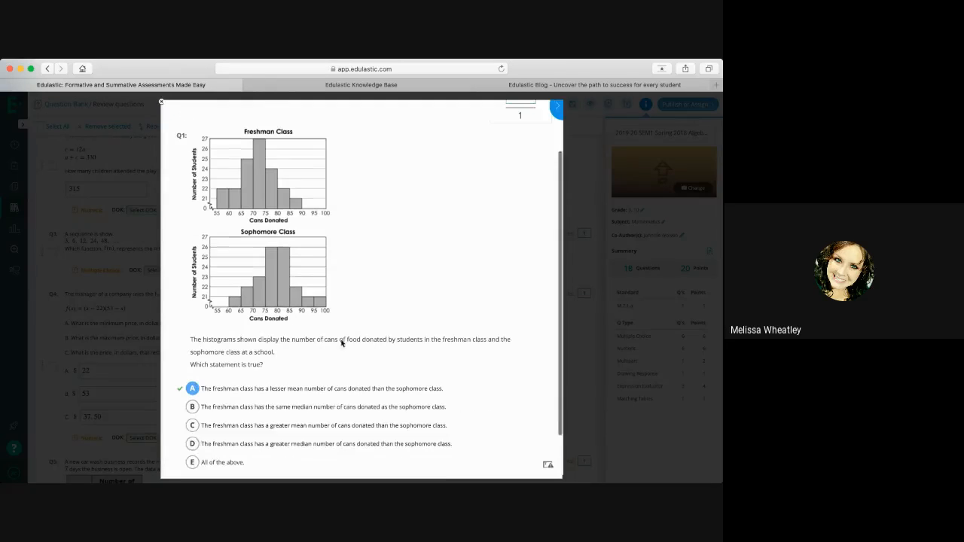
pyautogui.scroll(2, 555, 174)
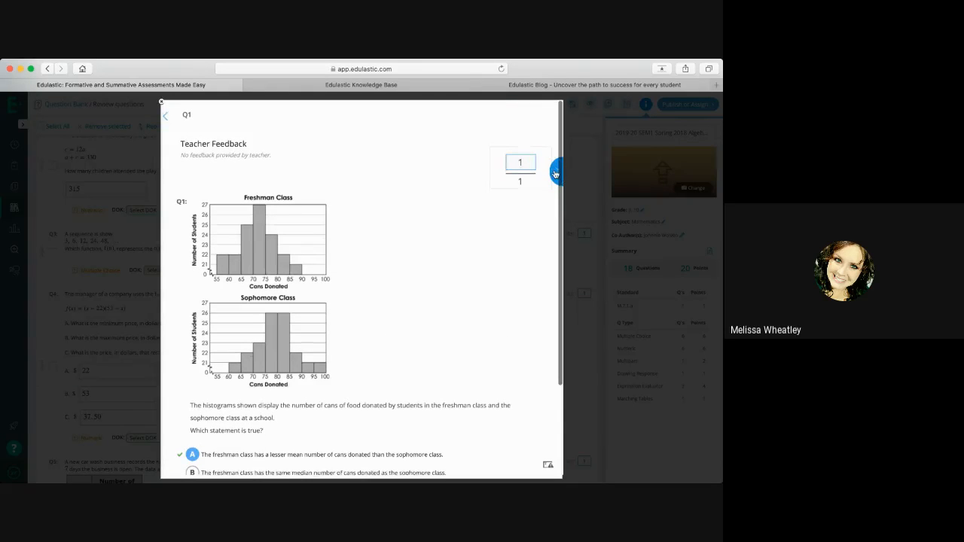
# - Review graded questions 2 to 4, showing the correct answer for question 2, and close the assessment preview
pyautogui.click(555, 174)
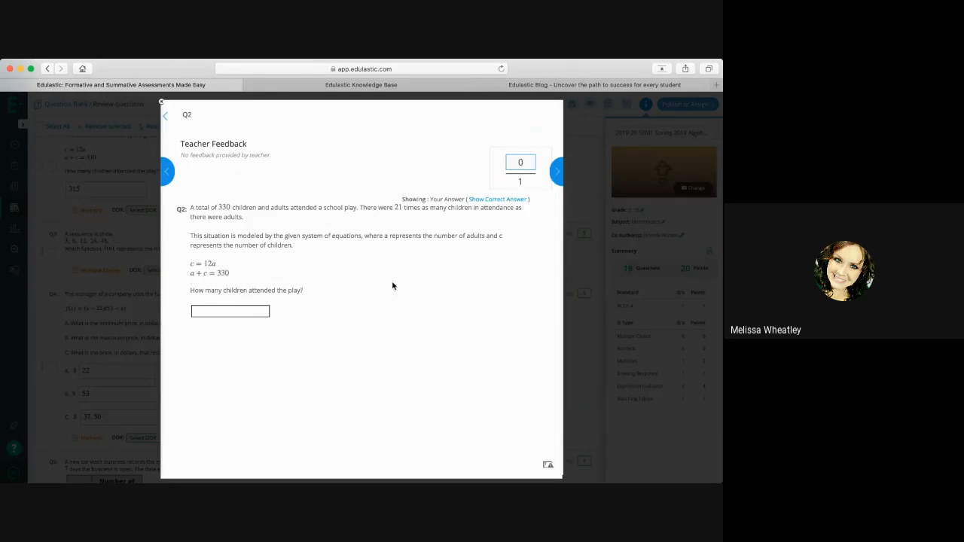
pyautogui.click(486, 200)
pyautogui.click(554, 175)
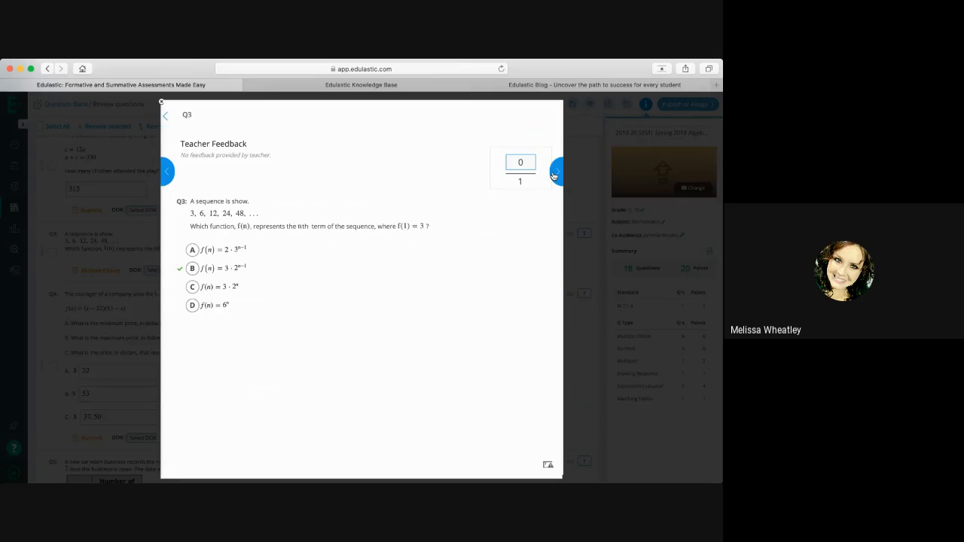
pyautogui.click(554, 176)
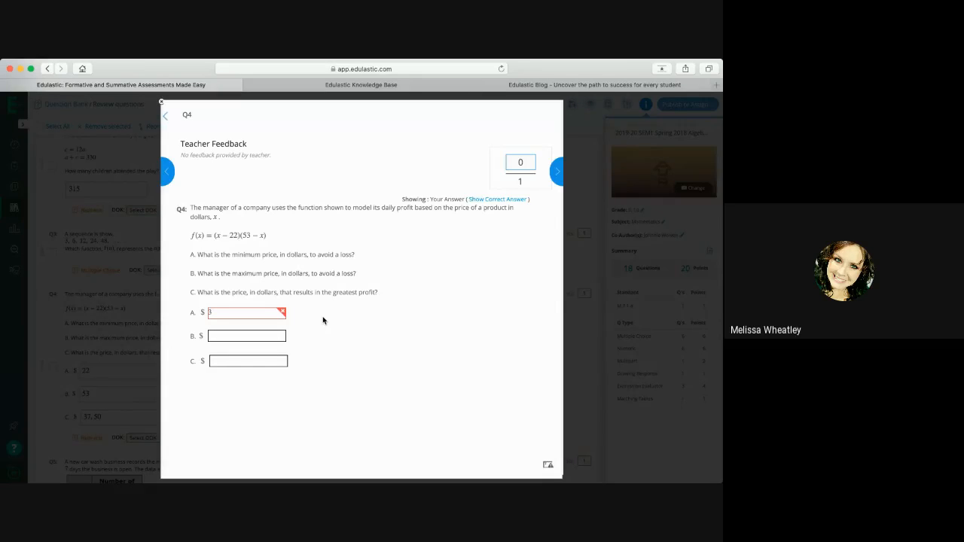
pyautogui.click(162, 104)
pyautogui.scroll(5, 474, 209)
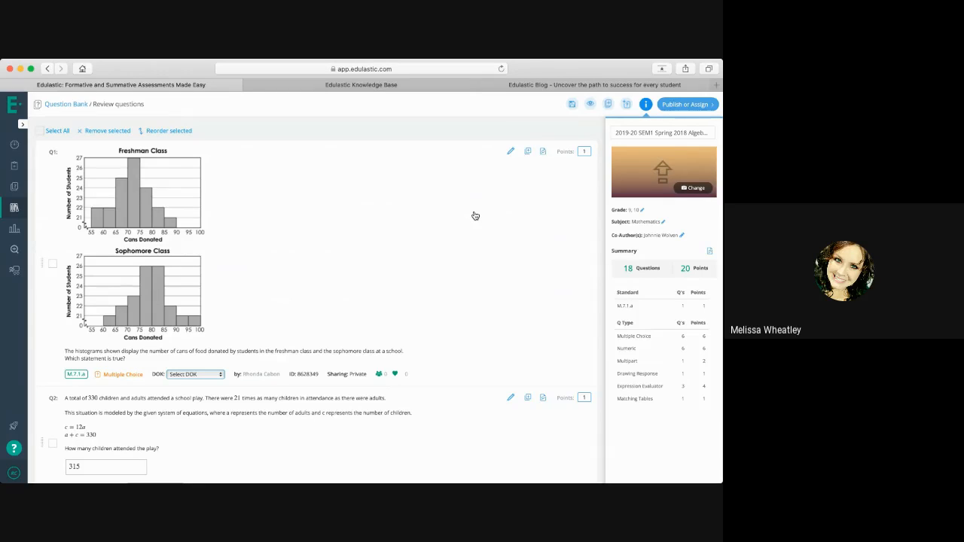
# - Edit question 1 to allow students to use the scratchpad, and save it
pyautogui.click(510, 152)
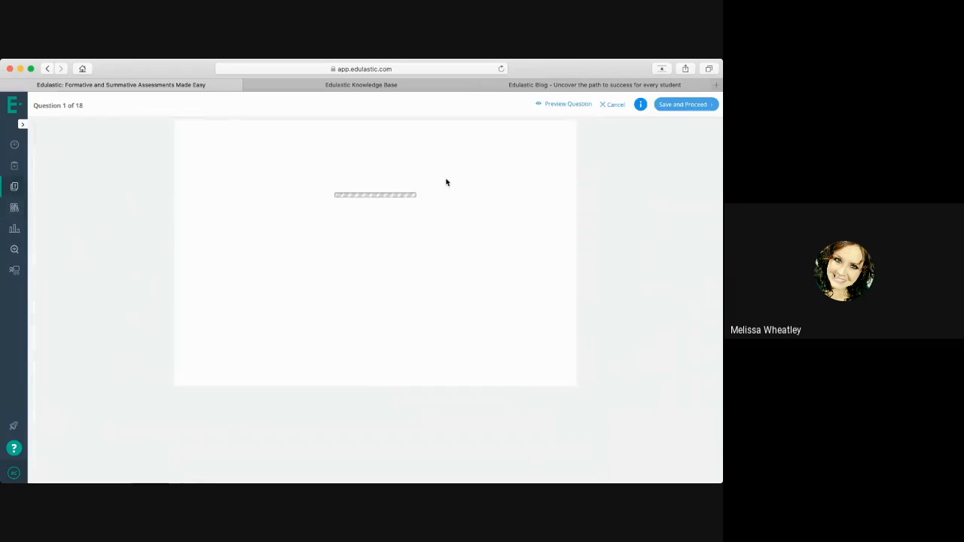
pyautogui.scroll(-8, 189, 305)
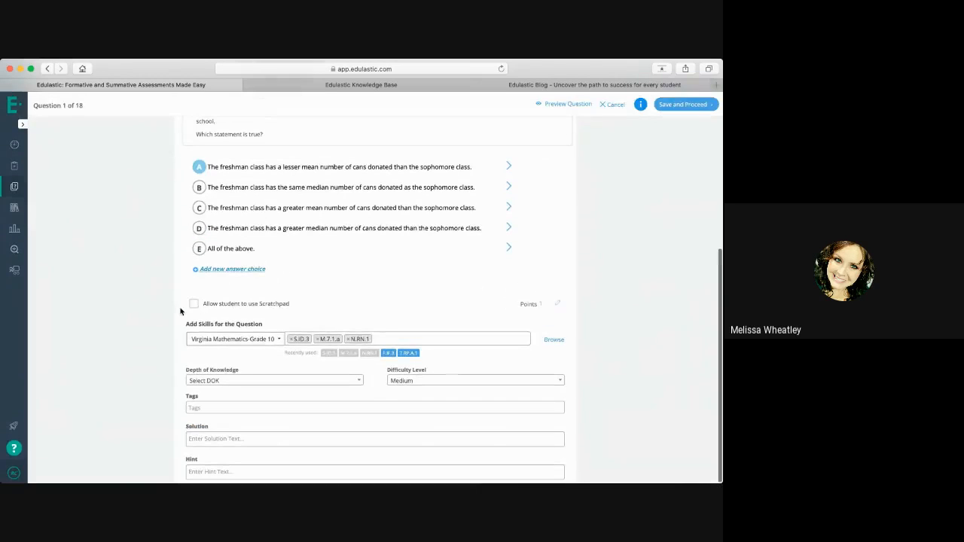
pyautogui.click(193, 303)
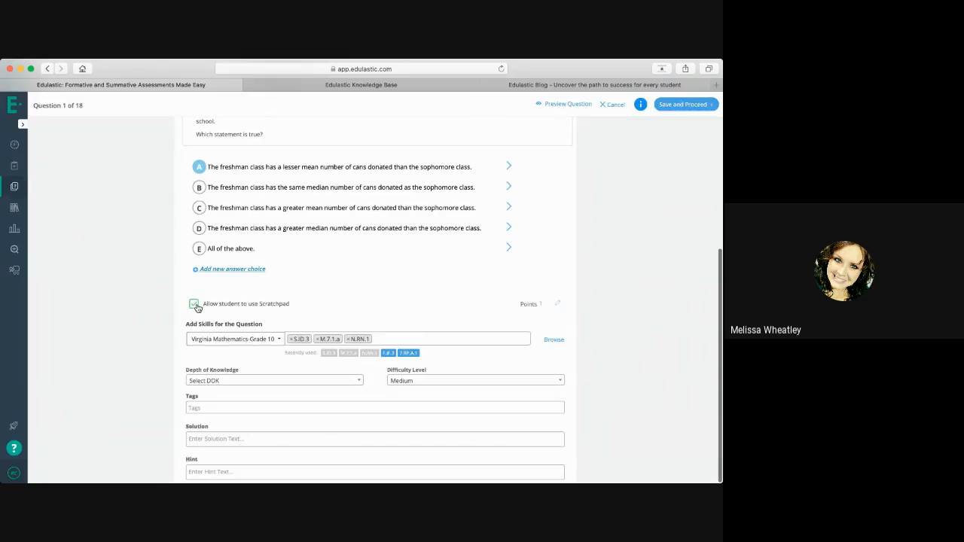
pyautogui.click(686, 105)
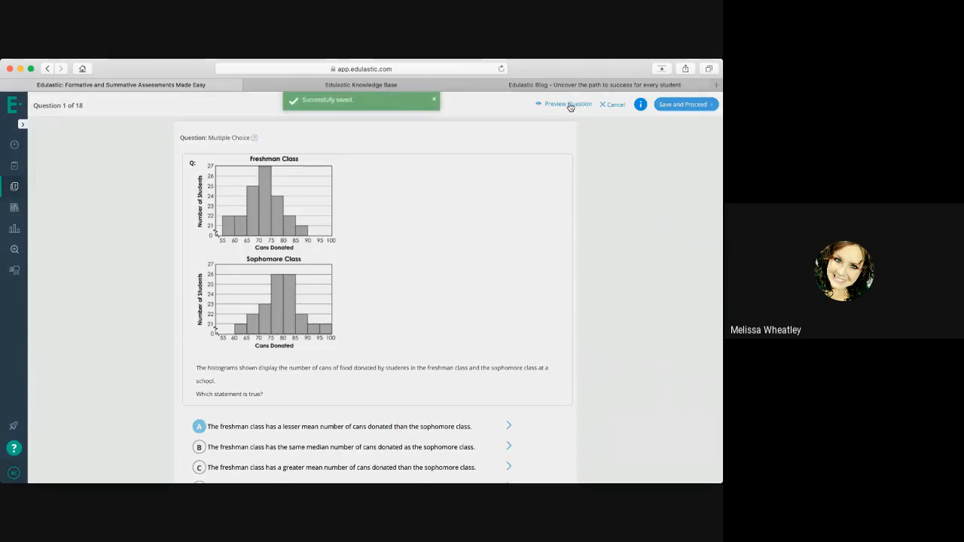
# - Preview question 1 and draw a freehand scribble beside the Freshman Class histogram on the scratchpad
pyautogui.click(570, 106)
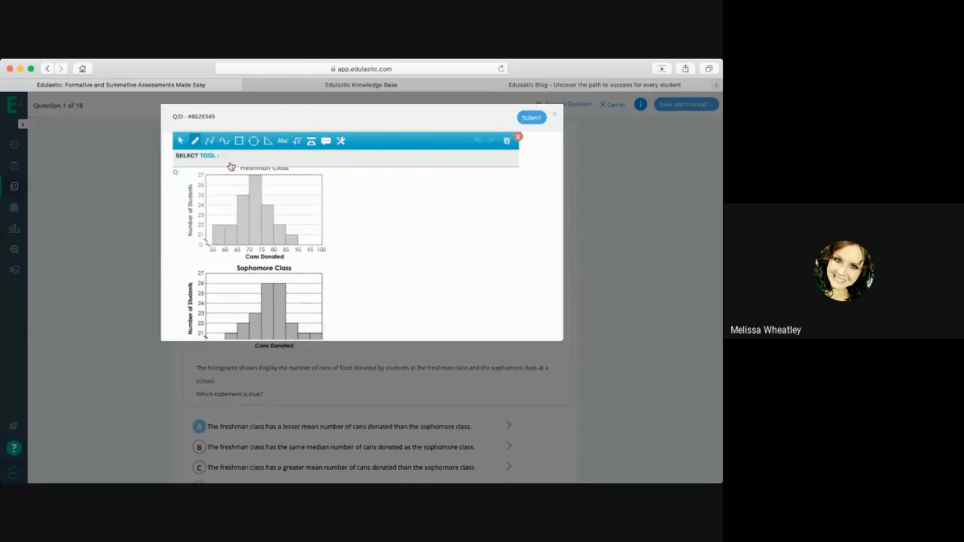
pyautogui.click(196, 141)
pyautogui.moveTo(391, 212); pyautogui.dragTo(437, 217)
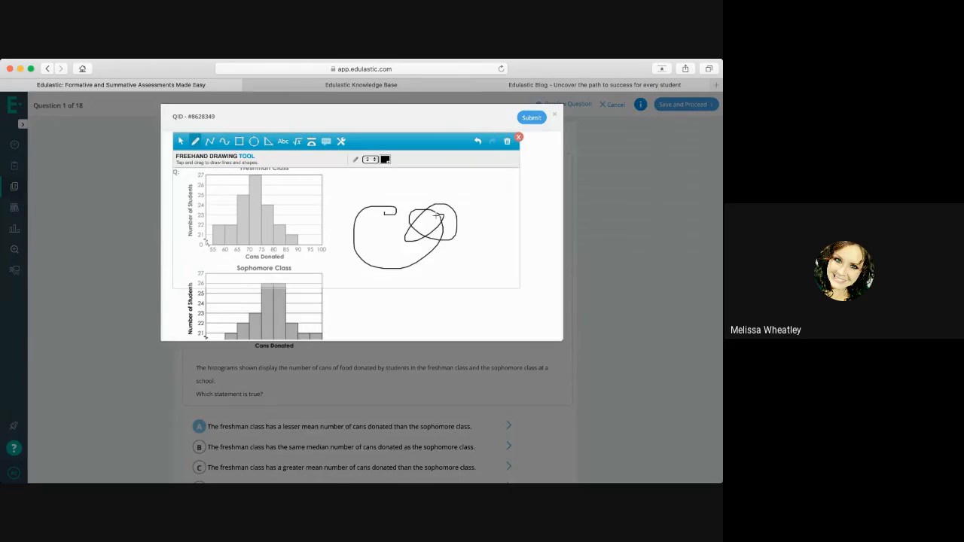
# - Submit the scratchpad drawing in the question preview, view the saved work, and leave question 1's editor for the test review
pyautogui.click(535, 124)
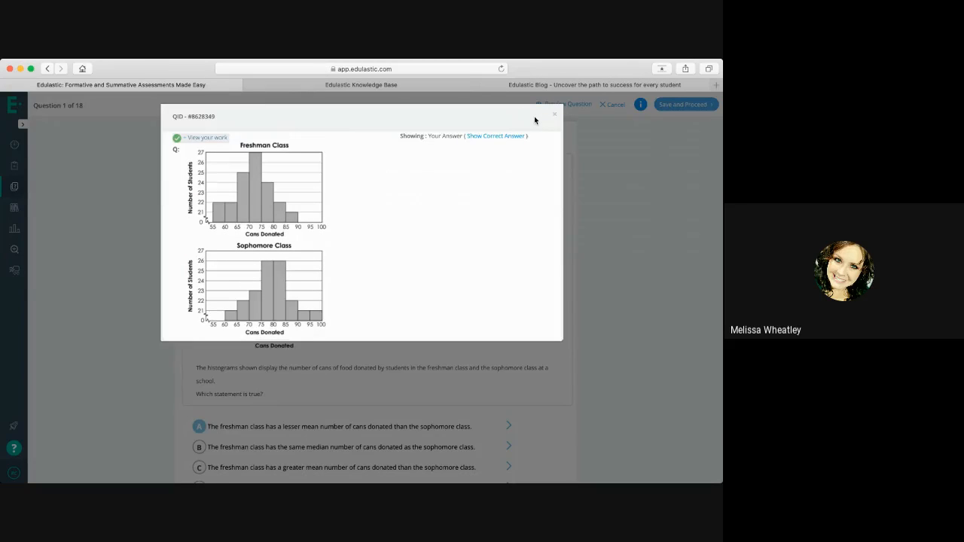
pyautogui.click(205, 137)
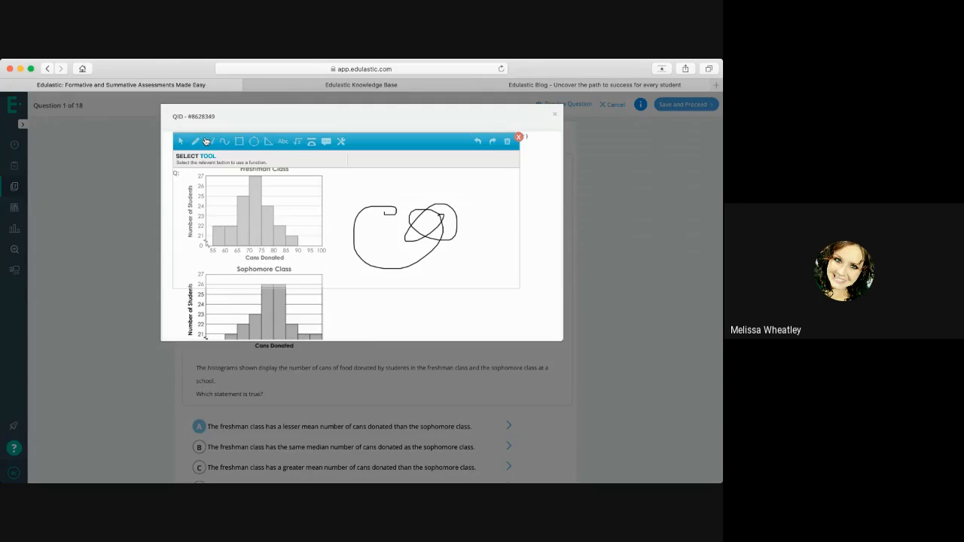
pyautogui.click(519, 138)
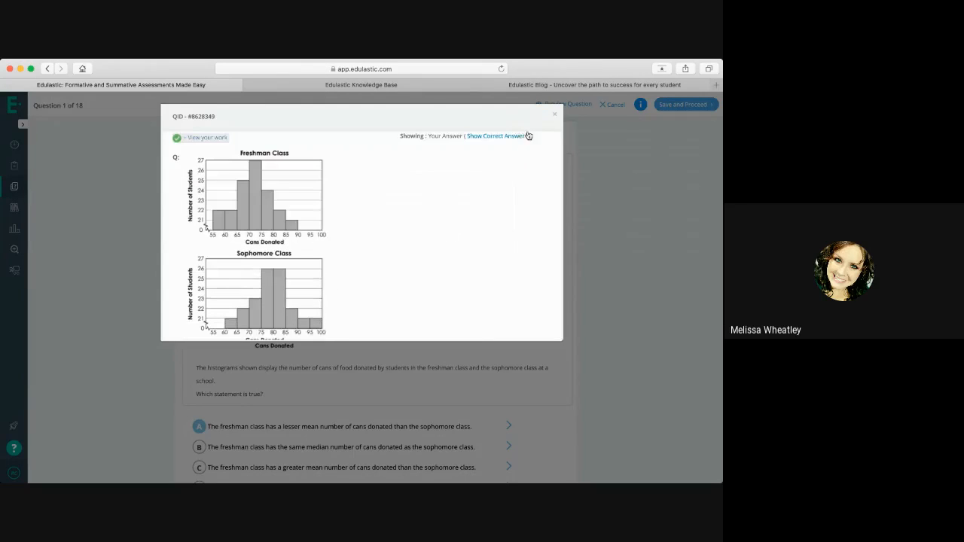
pyautogui.click(555, 114)
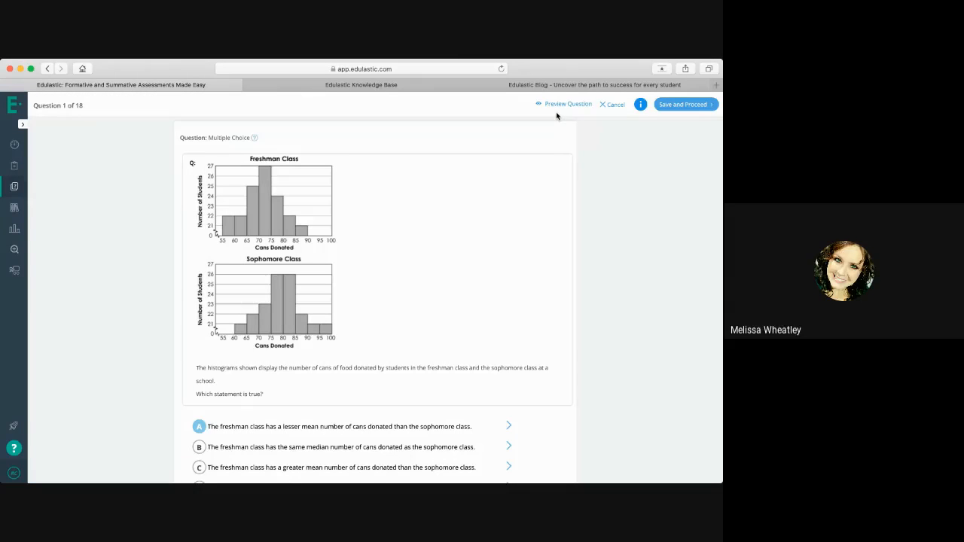
pyautogui.click(609, 105)
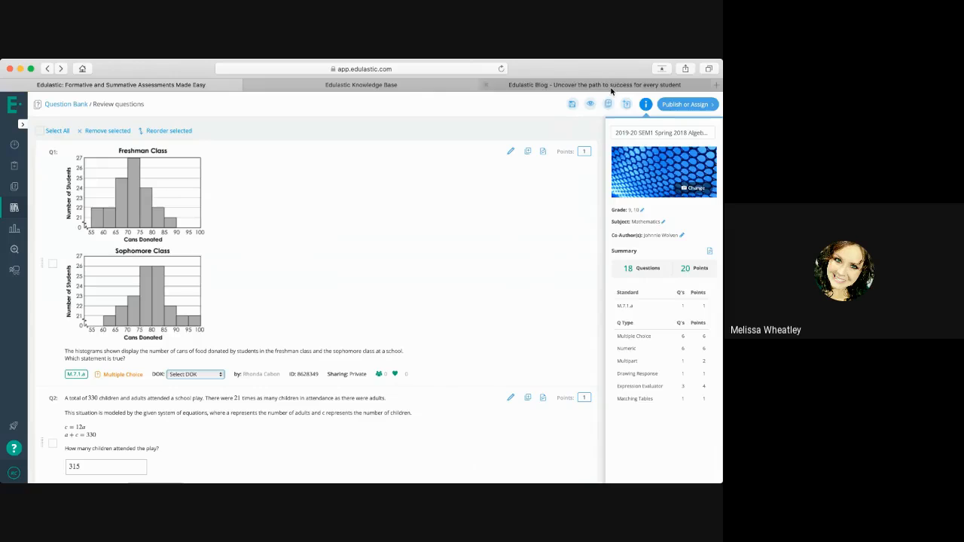
# - Preview the test as a student, going through questions 1 to 5, and close the preview
pyautogui.click(590, 104)
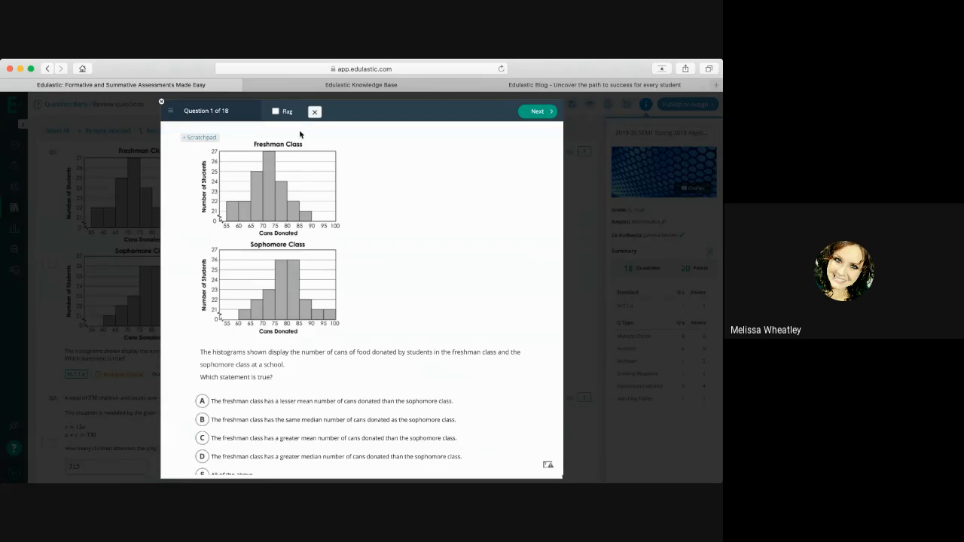
pyautogui.click(551, 114)
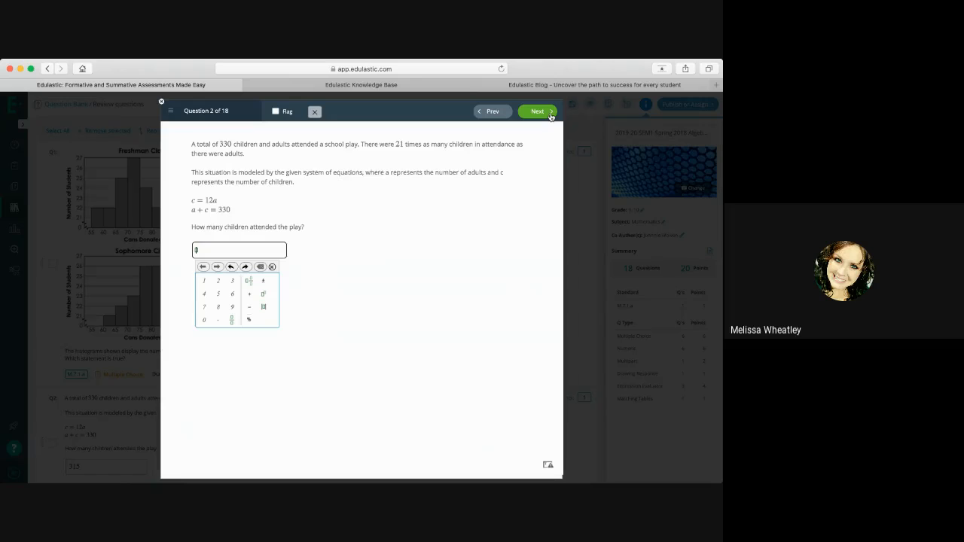
pyautogui.click(551, 115)
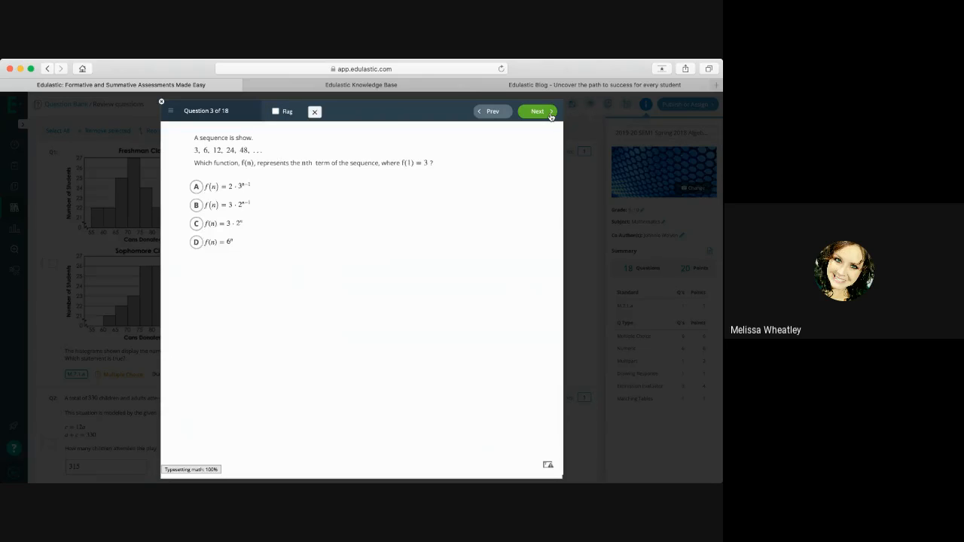
pyautogui.click(551, 115)
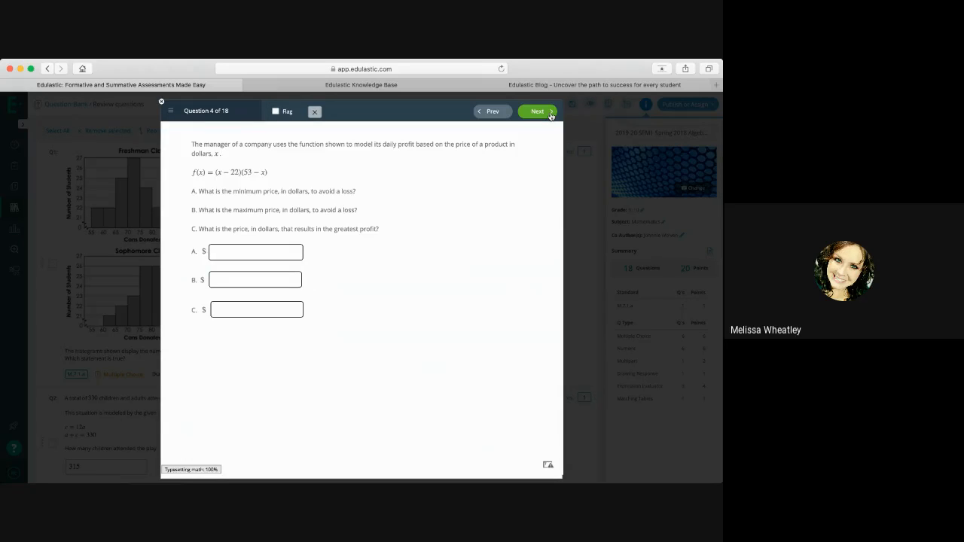
pyautogui.click(550, 115)
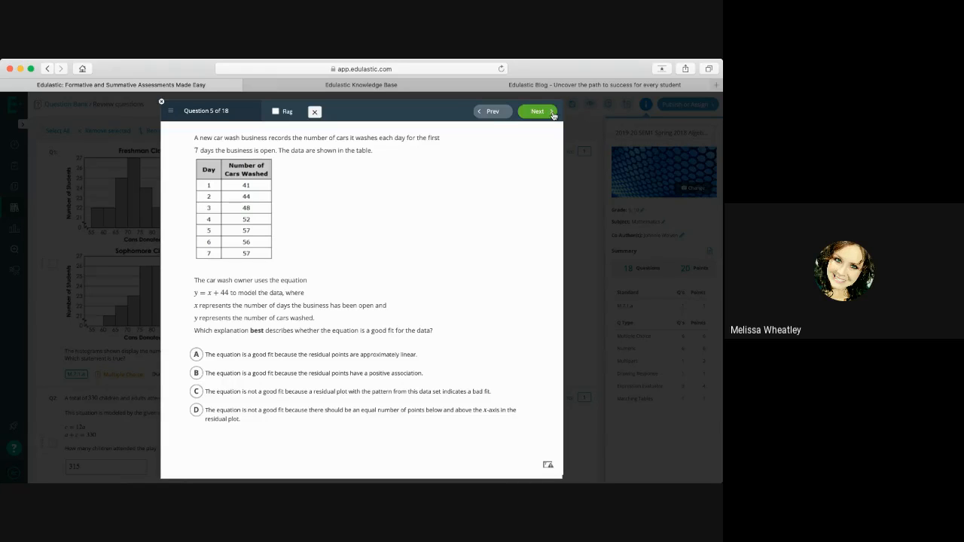
pyautogui.click(163, 104)
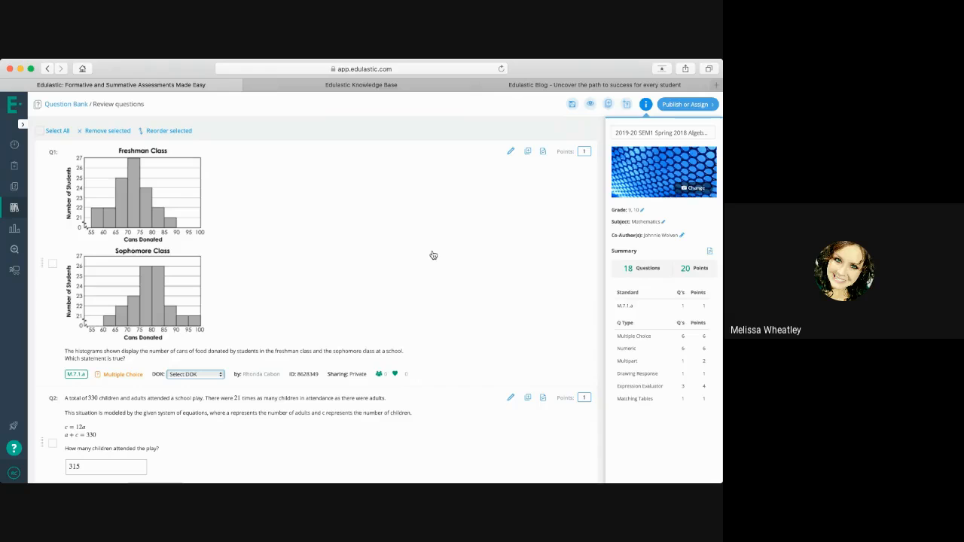
# - Open the question bank for adding questions and check the current test's title and summary
pyautogui.click(609, 104)
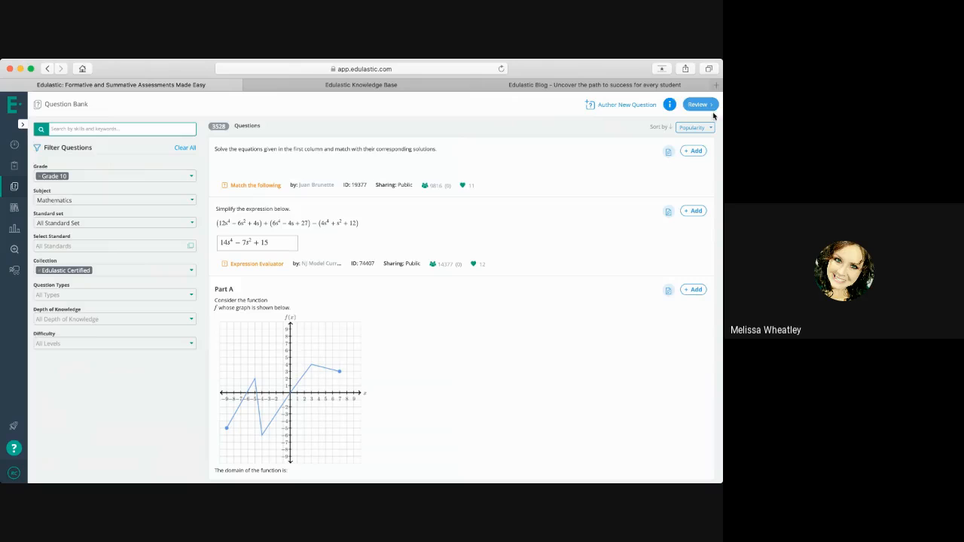
pyautogui.moveTo(669, 108)
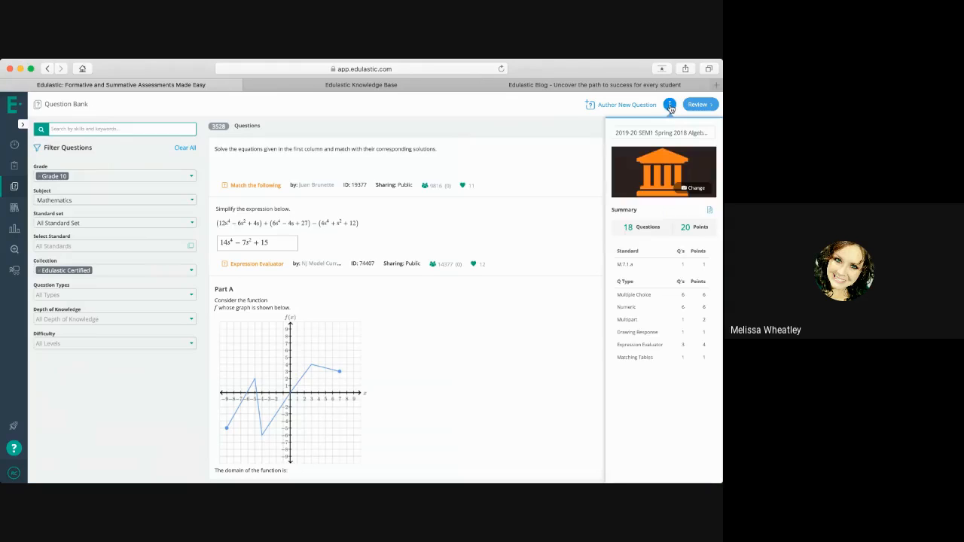
pyautogui.click(621, 136)
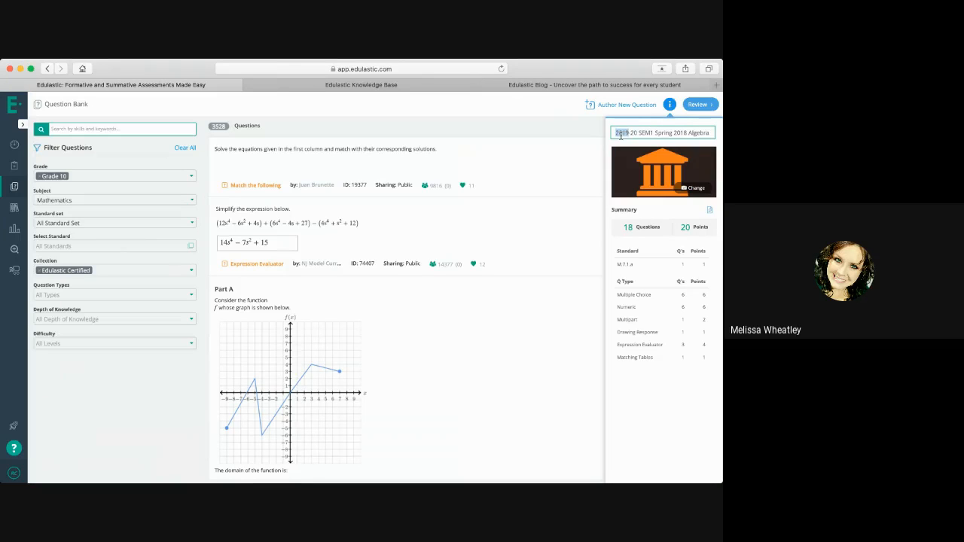
pyautogui.click(671, 105)
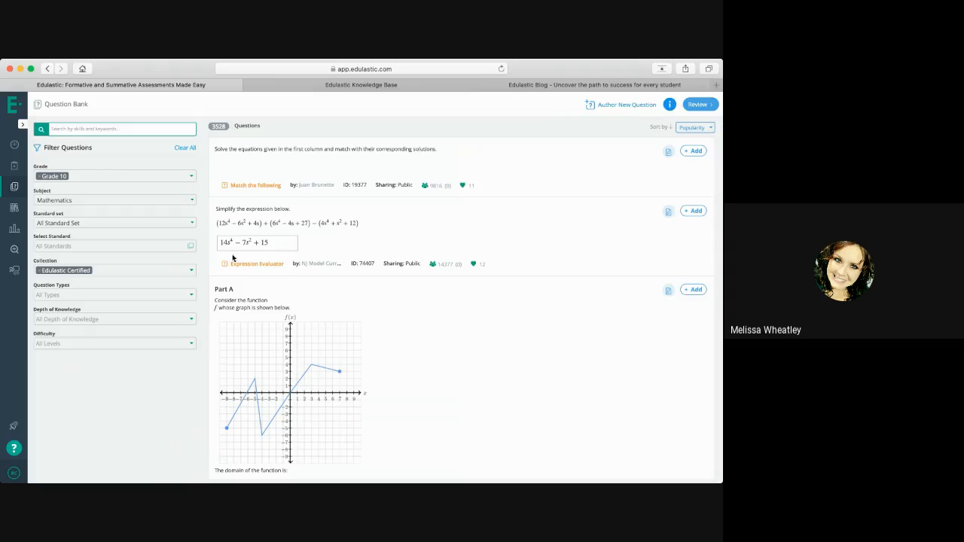
# - Filter the question bank by the ELA subject, search for the keyword "author", and skim the results
pyautogui.click(74, 201)
pyautogui.click(66, 253)
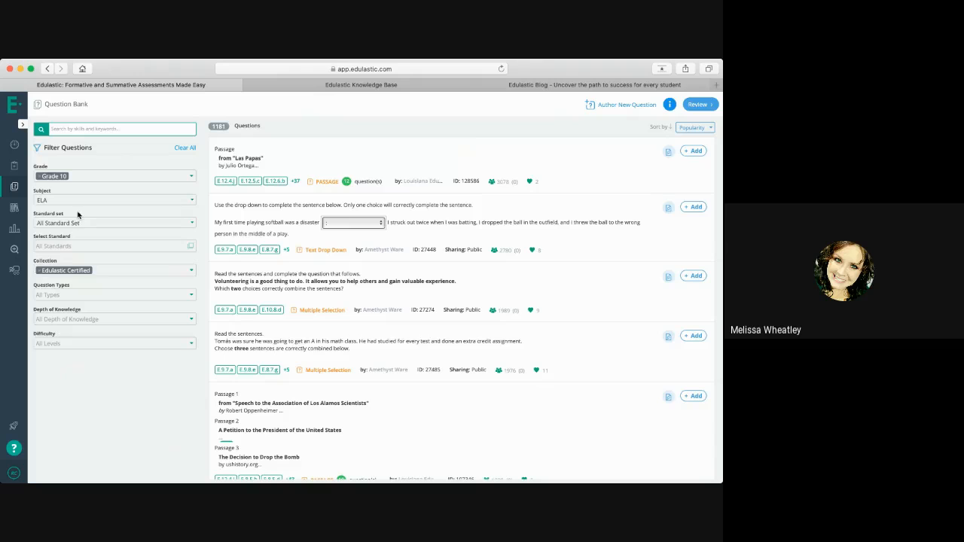
pyautogui.click(104, 130)
pyautogui.press('Return')
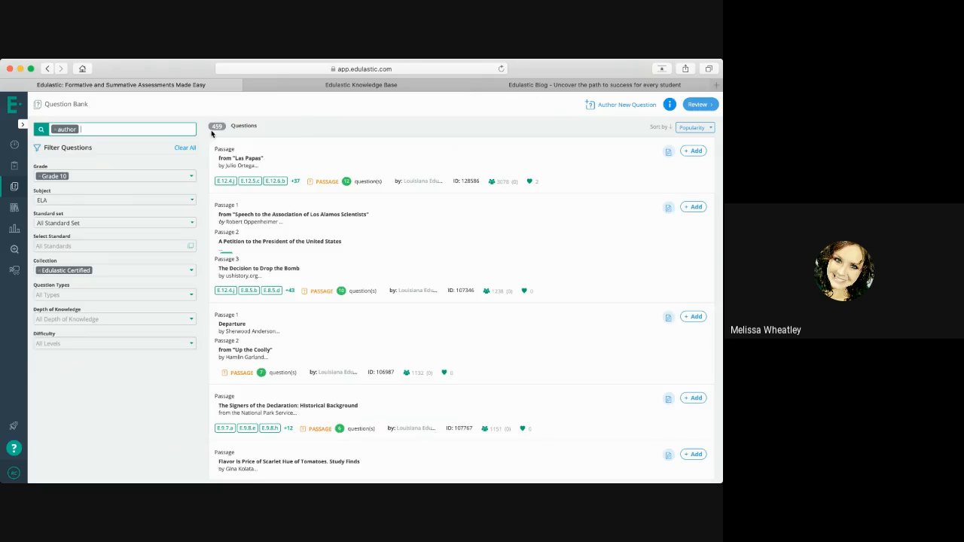
pyautogui.scroll(-3, 393, 283)
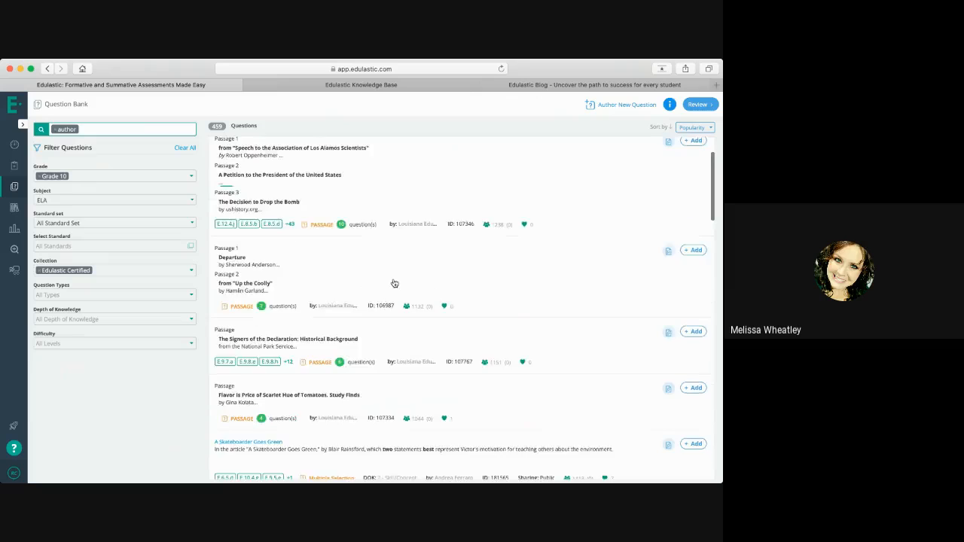
pyautogui.scroll(3, 394, 283)
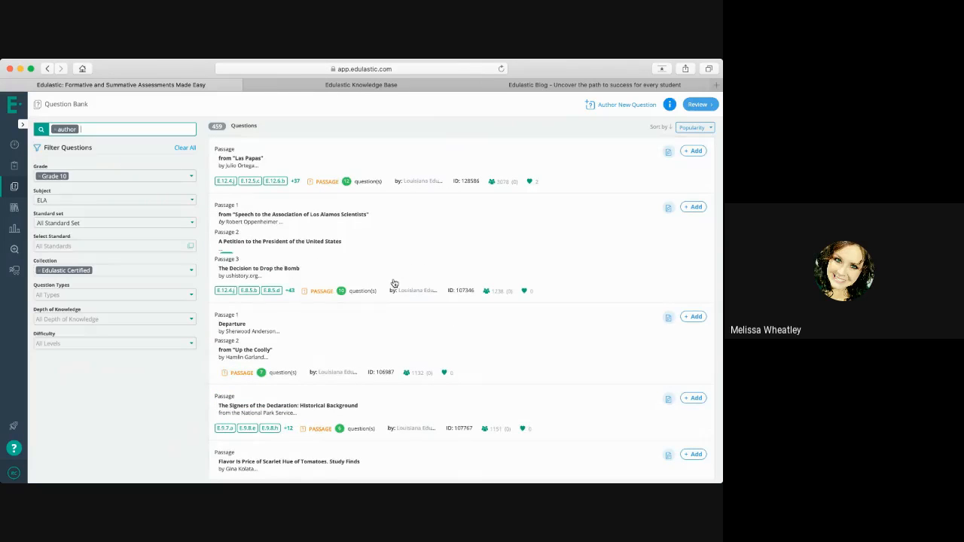
# - Try including the Public Library in the collection filter, look through the questions, and remove that collection again
pyautogui.click(147, 271)
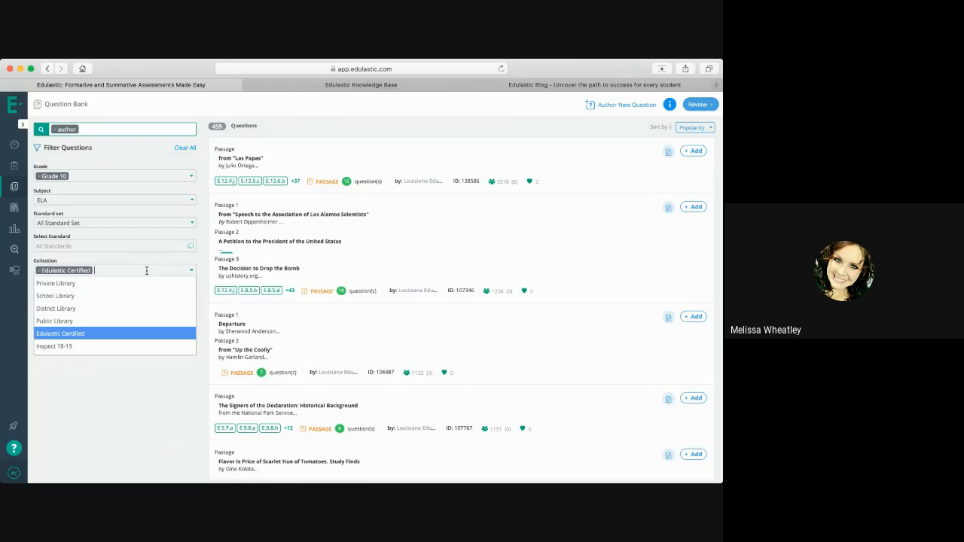
pyautogui.click(140, 325)
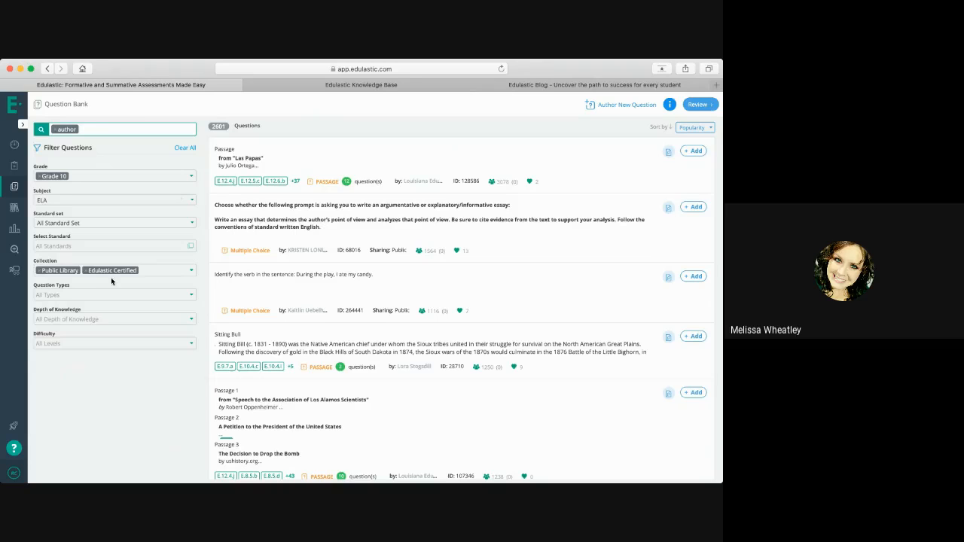
pyautogui.scroll(-10, 352, 262)
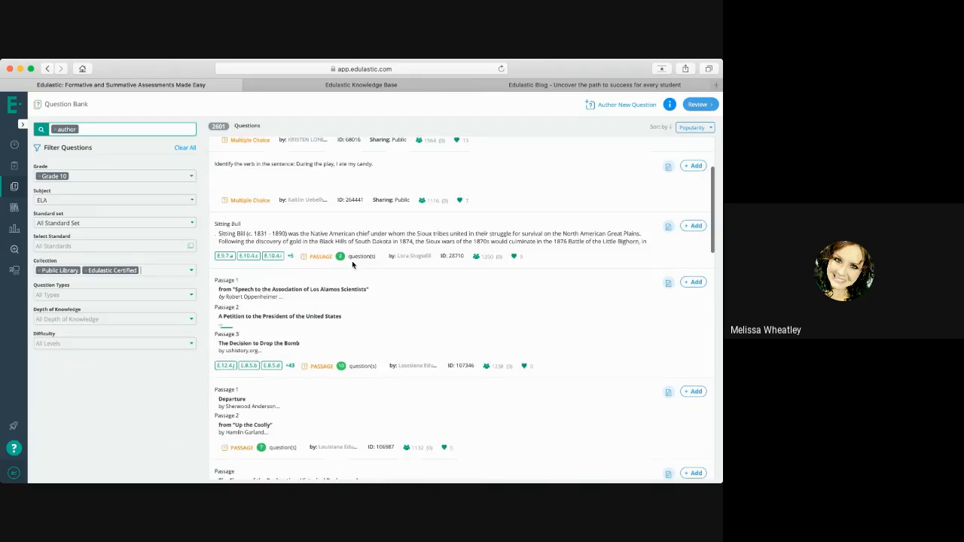
pyautogui.scroll(-10, 352, 262)
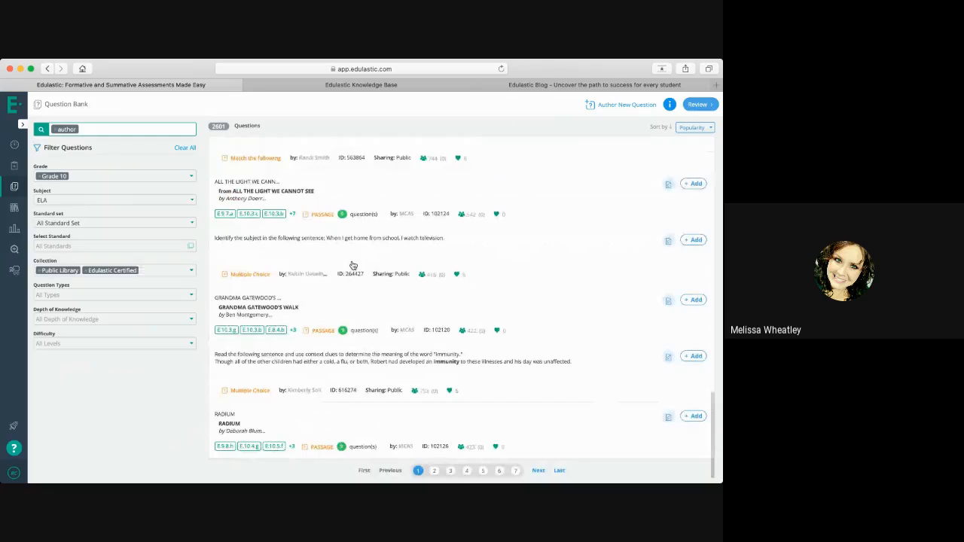
pyautogui.scroll(15, 351, 262)
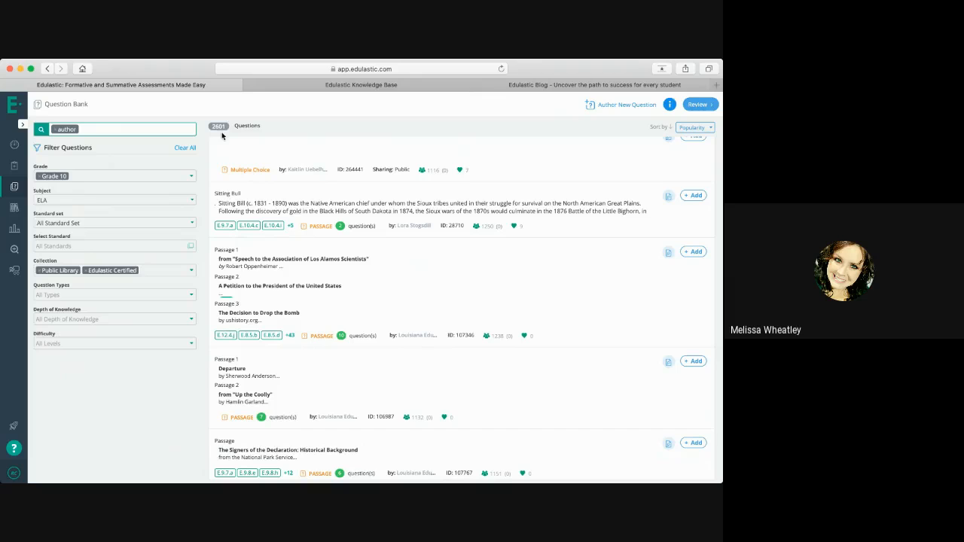
pyautogui.click(39, 271)
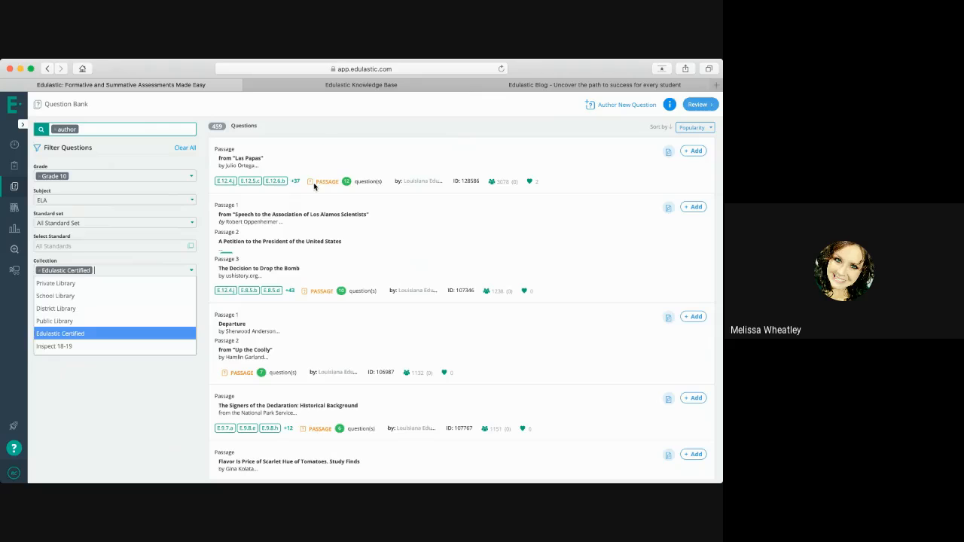
pyautogui.click(313, 183)
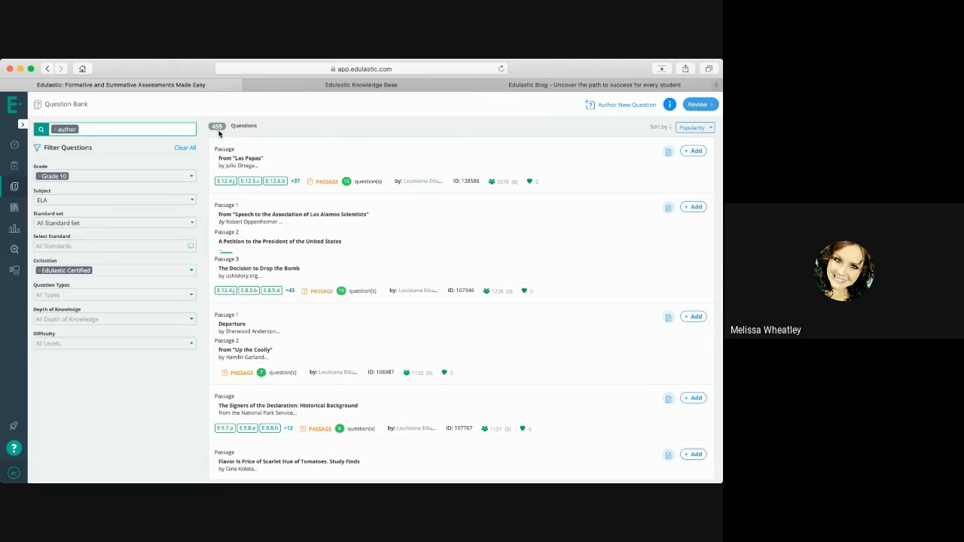
# - Browse the Edulastic Certified ELA results and add the passage from "Las Papas" to the test
pyautogui.scroll(-15, 379, 318)
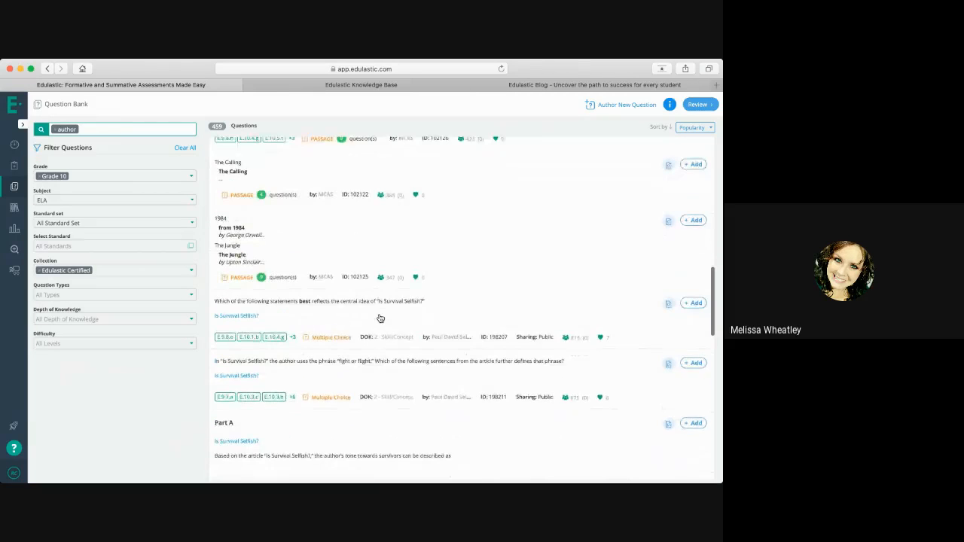
pyautogui.scroll(-5, 381, 318)
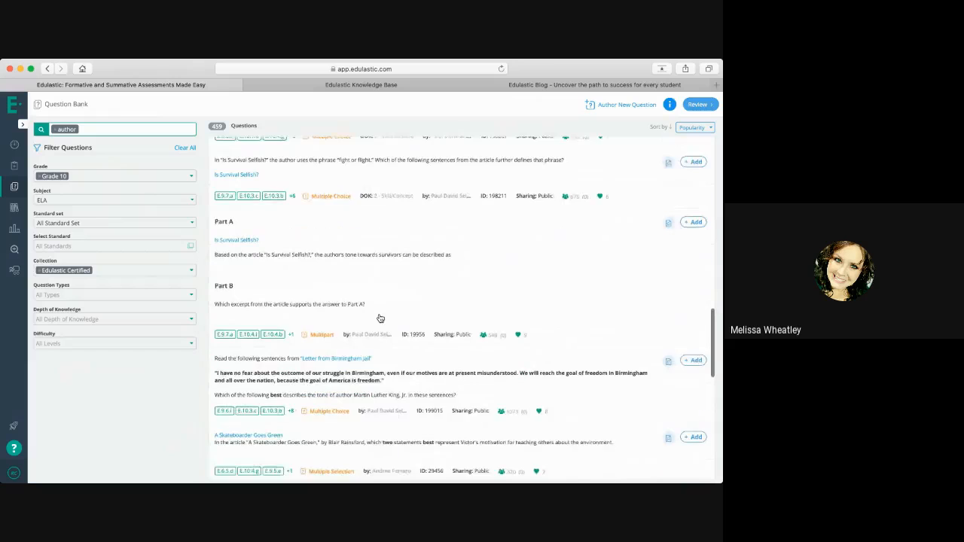
pyautogui.scroll(-1, 380, 319)
pyautogui.scroll(-12, 380, 318)
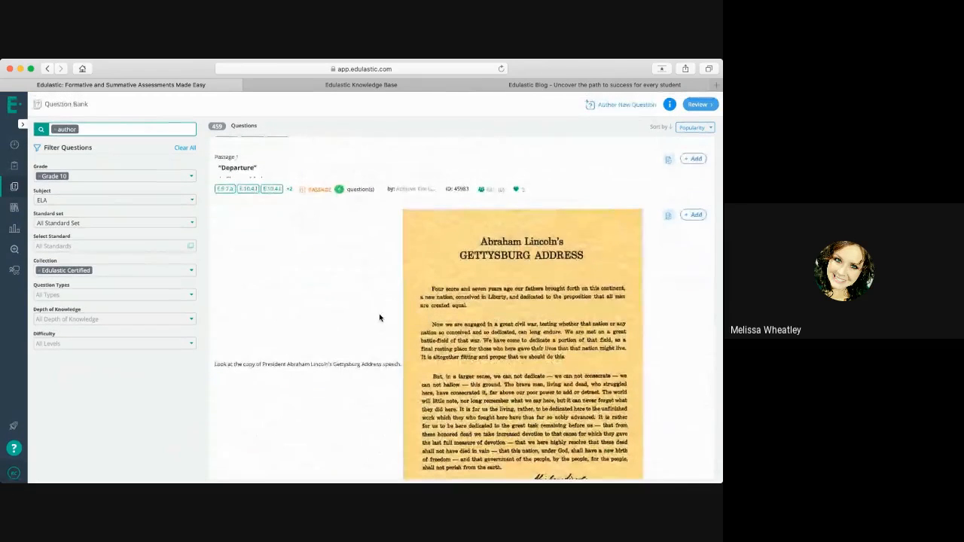
pyautogui.scroll(-3, 380, 316)
pyautogui.scroll(15, 381, 318)
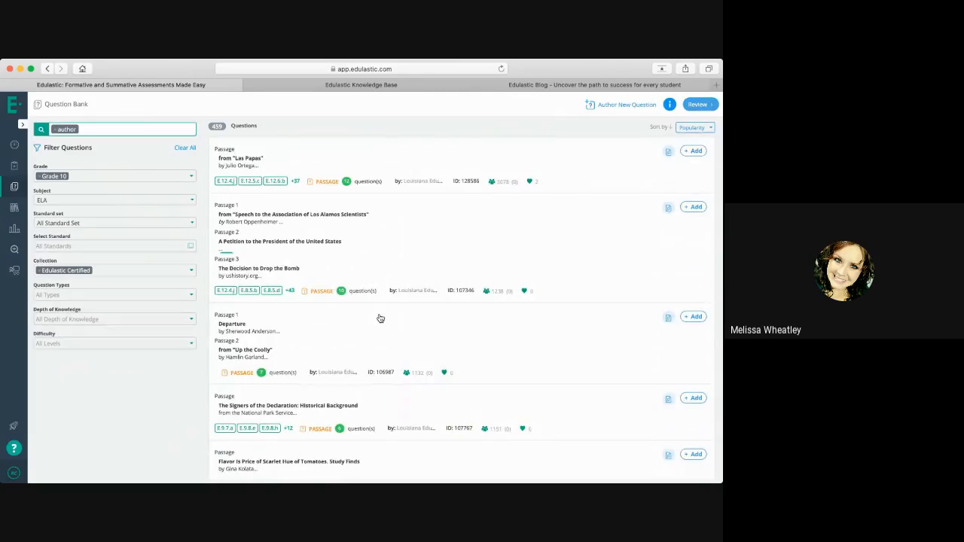
pyautogui.click(694, 152)
# - Open the "Speech to the Association of Los Alamos Scientists" passage set and view its questions and Passage 2
pyautogui.click(522, 252)
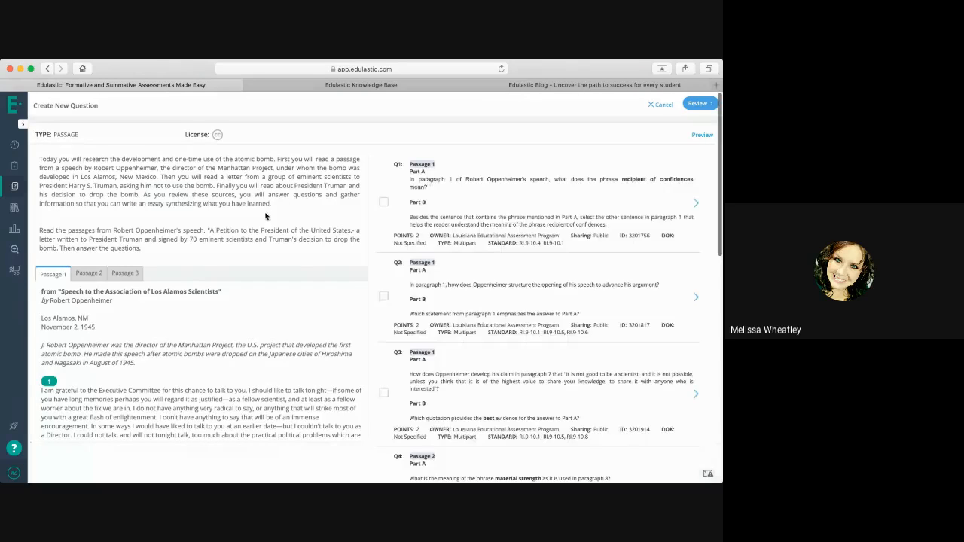
pyautogui.scroll(-2, 424, 219)
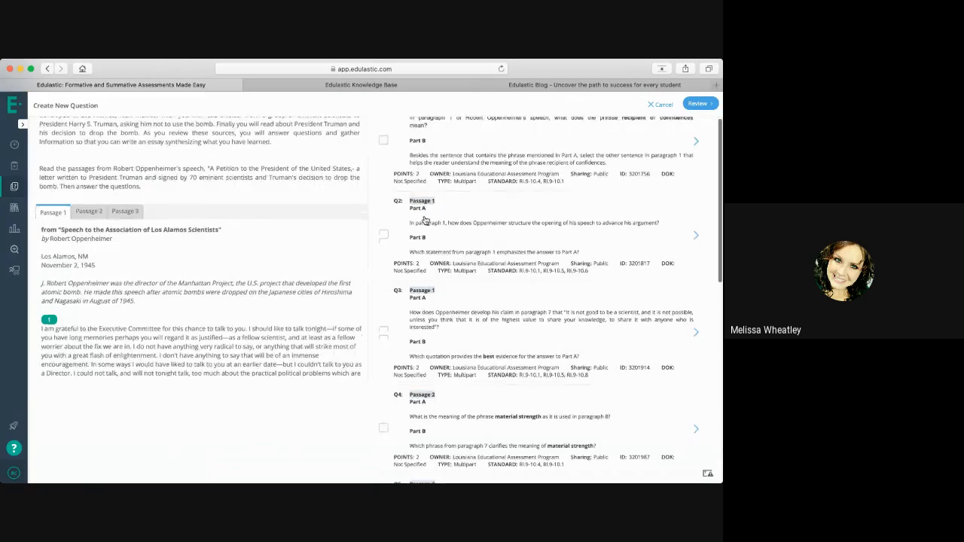
pyautogui.scroll(2, 425, 221)
pyautogui.click(96, 271)
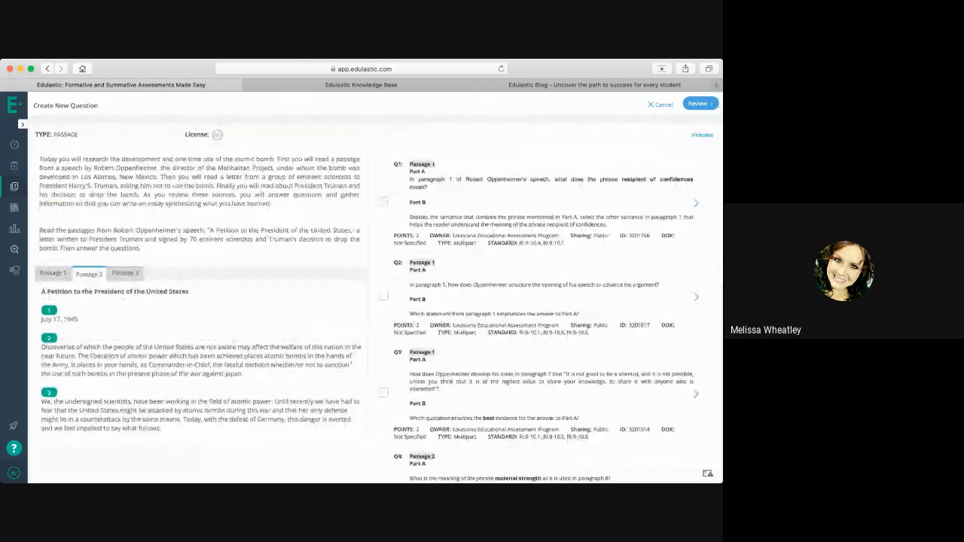
# - Go to the test review and check the added "Las Papas" passage at the end of the question list
pyautogui.click(700, 103)
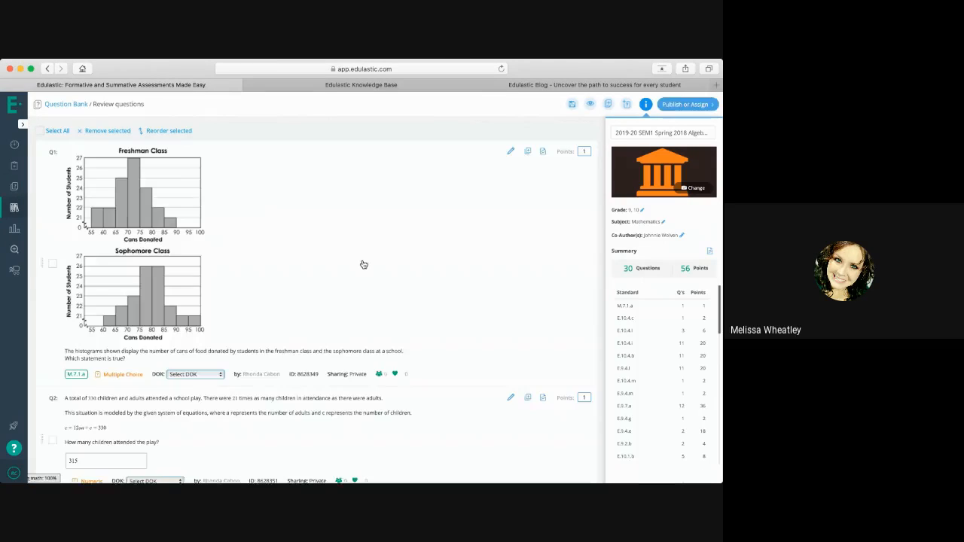
pyautogui.scroll(-20, 364, 265)
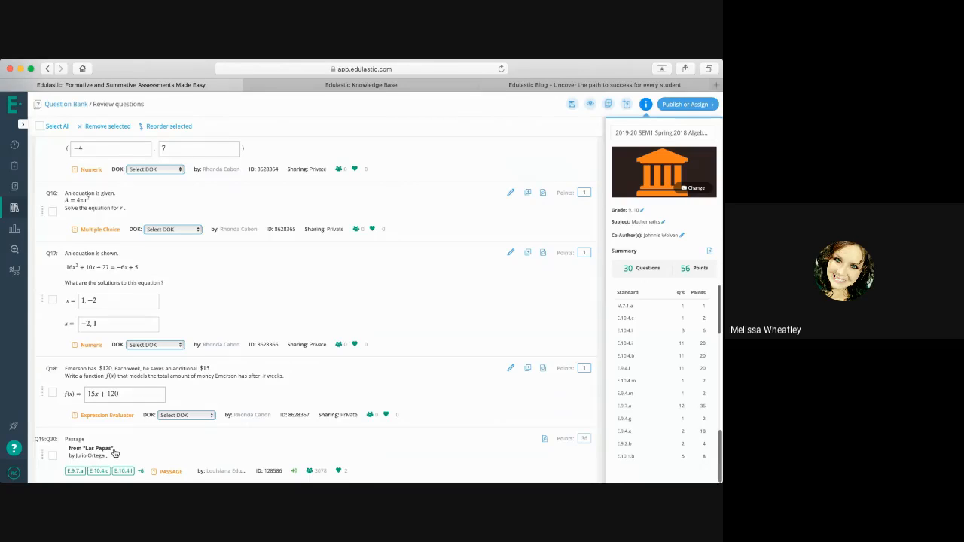
# - Return to the question bank, view the "Departure" passage set and its questions, and leave it without selecting any
pyautogui.click(609, 106)
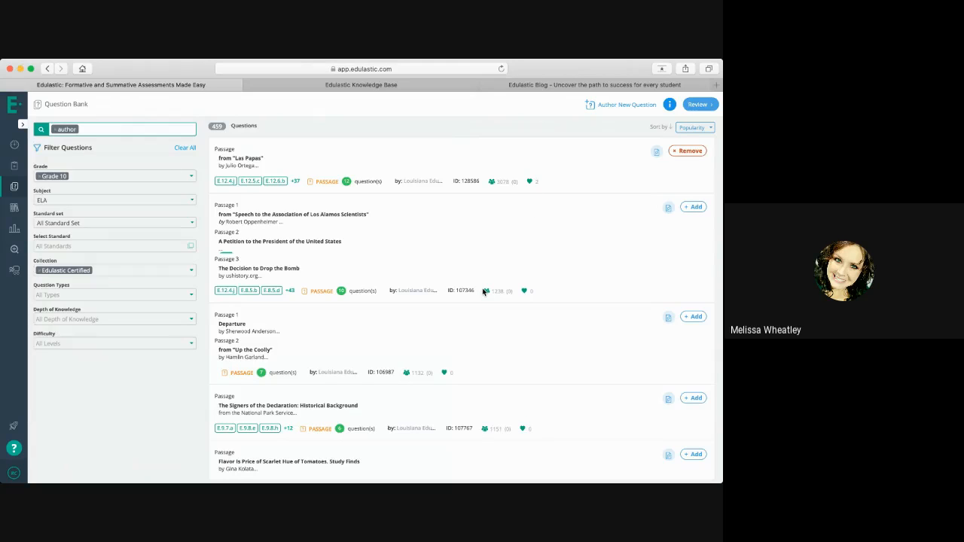
pyautogui.click(367, 337)
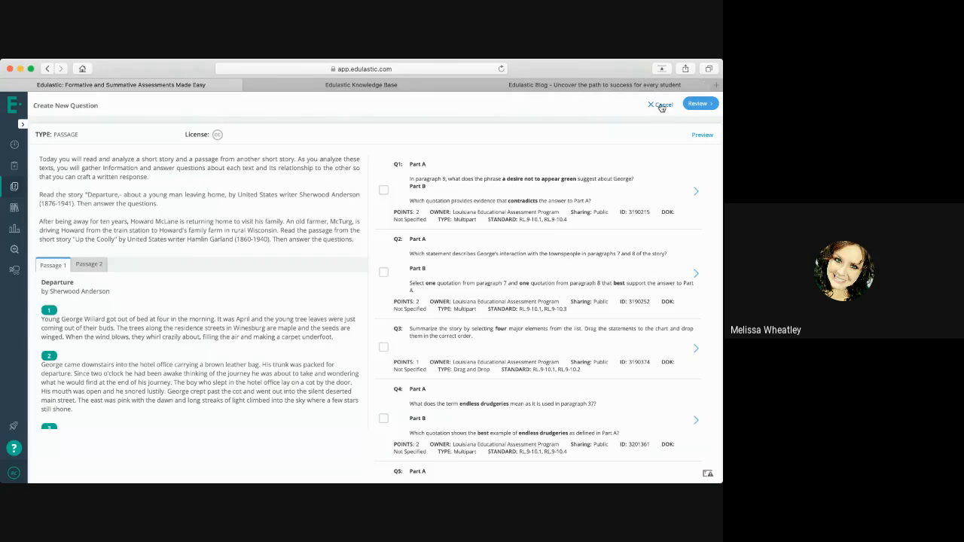
pyautogui.click(661, 104)
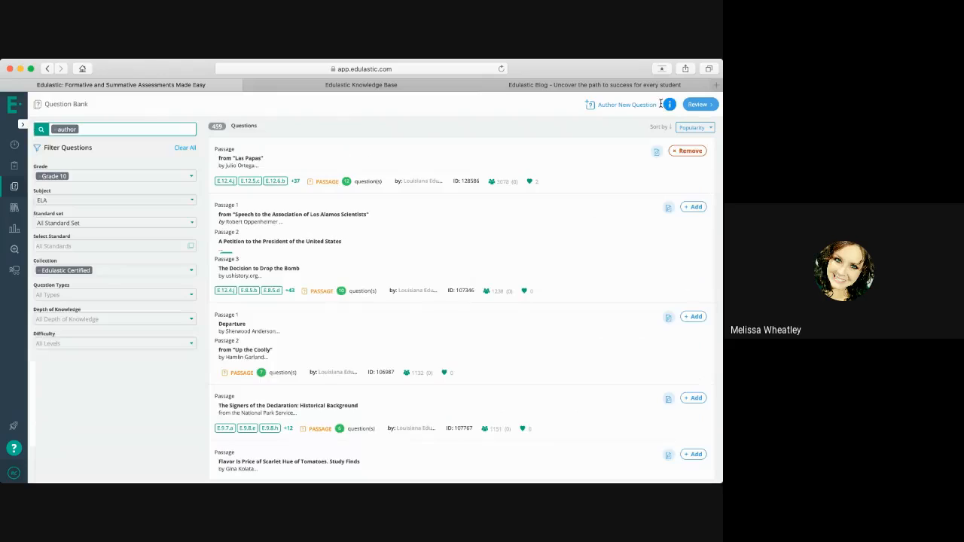
# - Preview the "Speech to the Association of Los Alamos Scientists" passage set and add it to the test
pyautogui.click(668, 211)
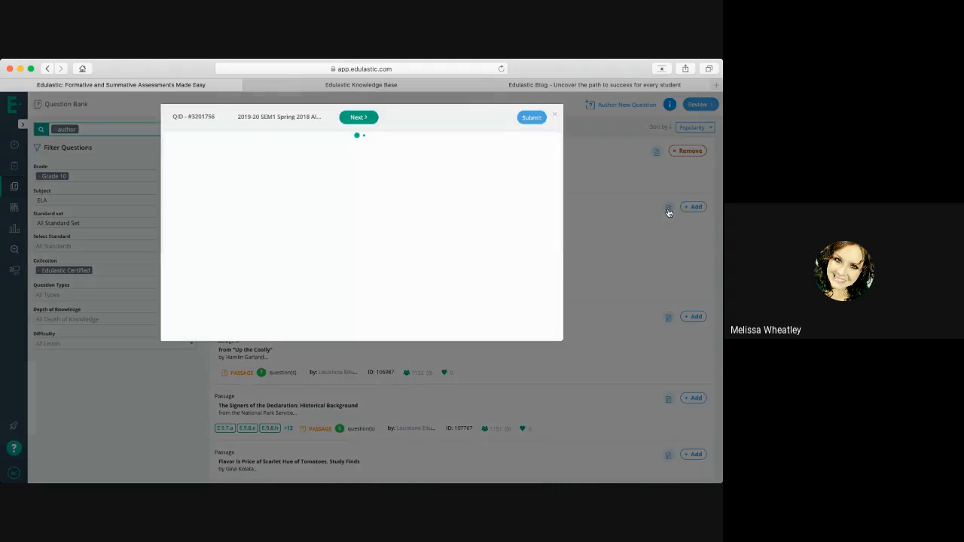
pyautogui.click(555, 115)
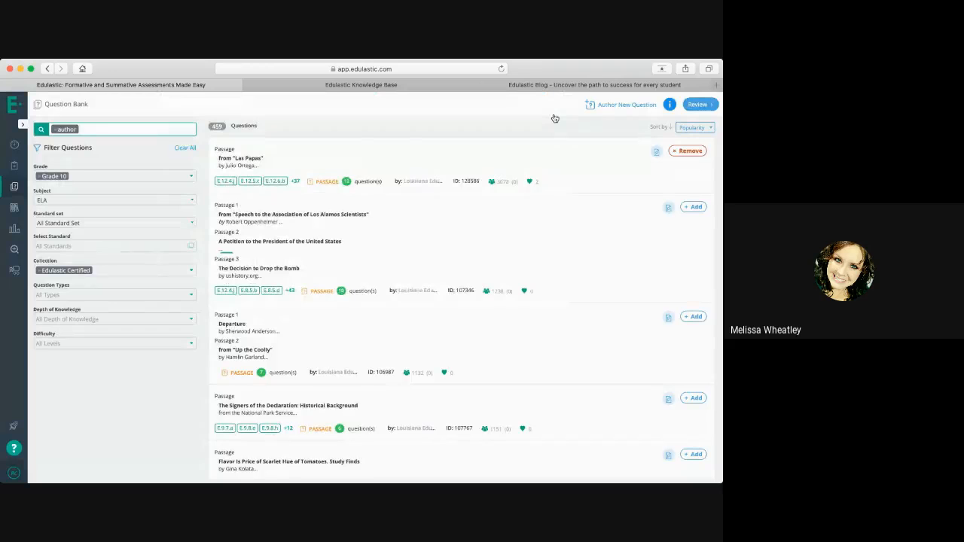
pyautogui.click(691, 207)
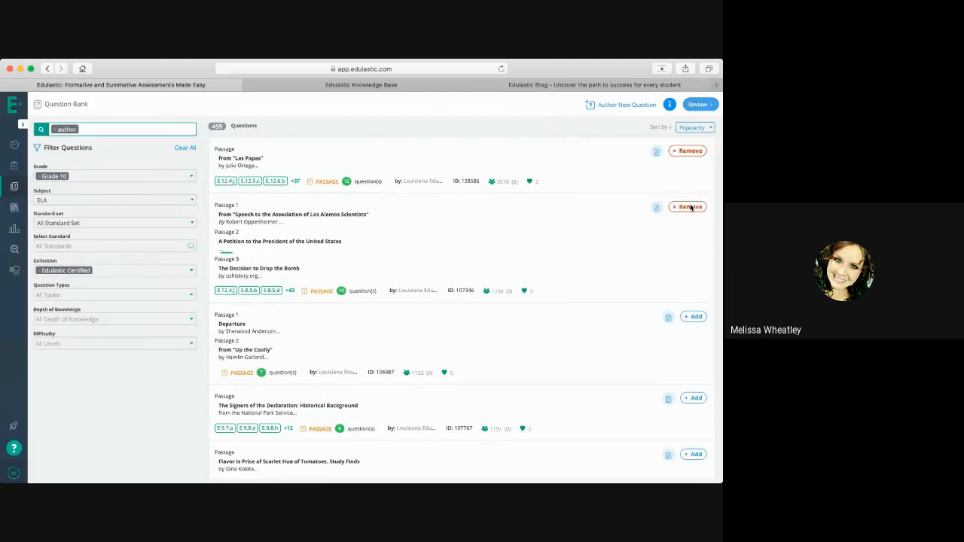
# - Go to the test review and look through the question list to the two passage sets at its end
pyautogui.click(700, 104)
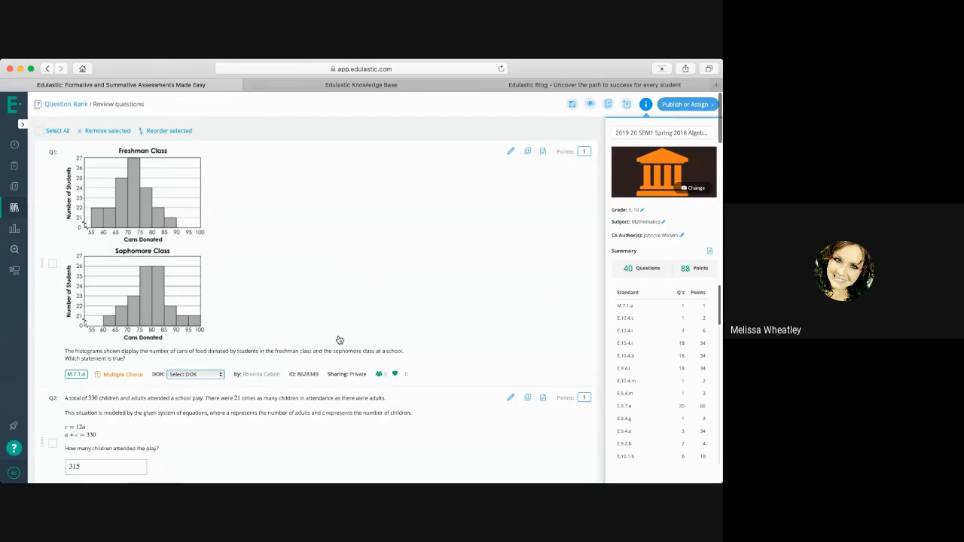
pyautogui.scroll(-20, 338, 313)
pyautogui.scroll(-15, 336, 308)
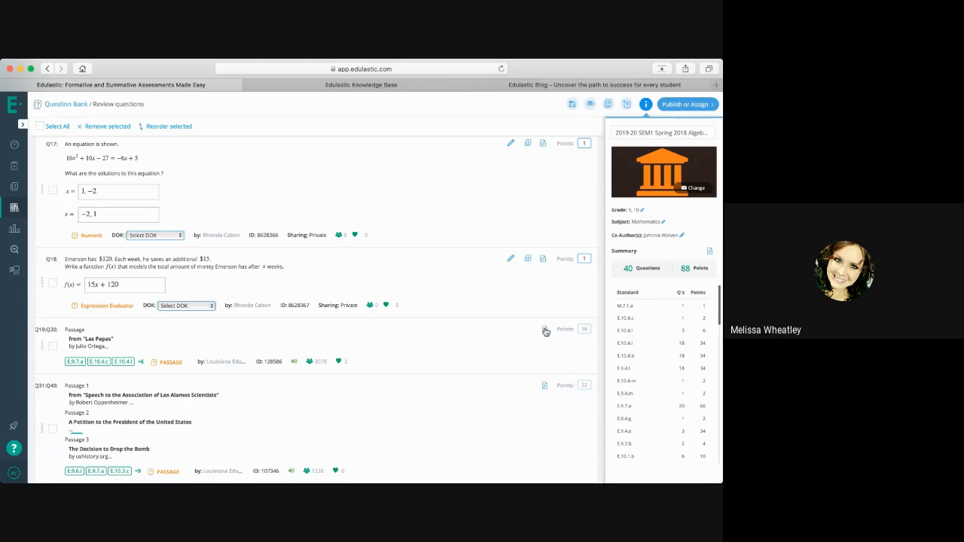
# - Open the "Las Papas" passage set for adding or editing questions, and return to its entry in the test review
pyautogui.click(480, 340)
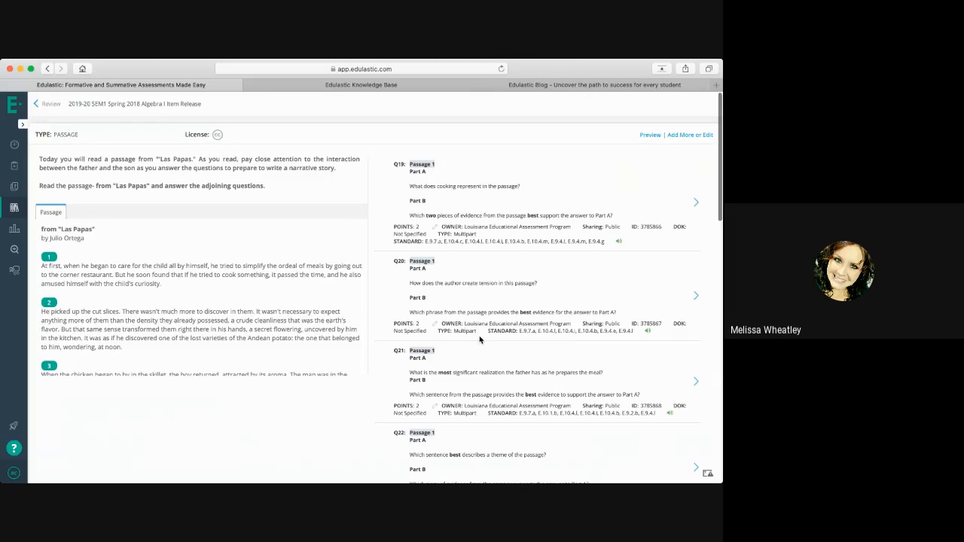
pyautogui.click(690, 136)
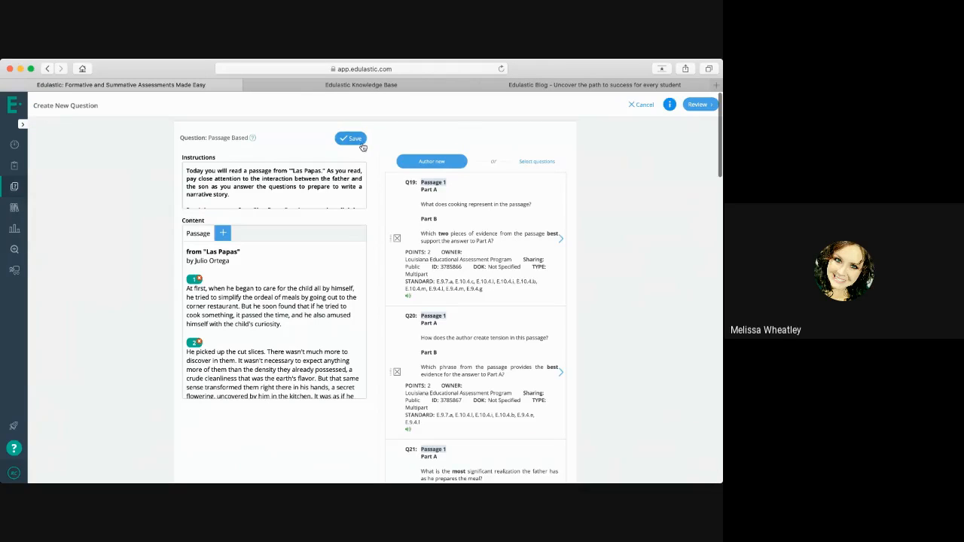
pyautogui.click(697, 105)
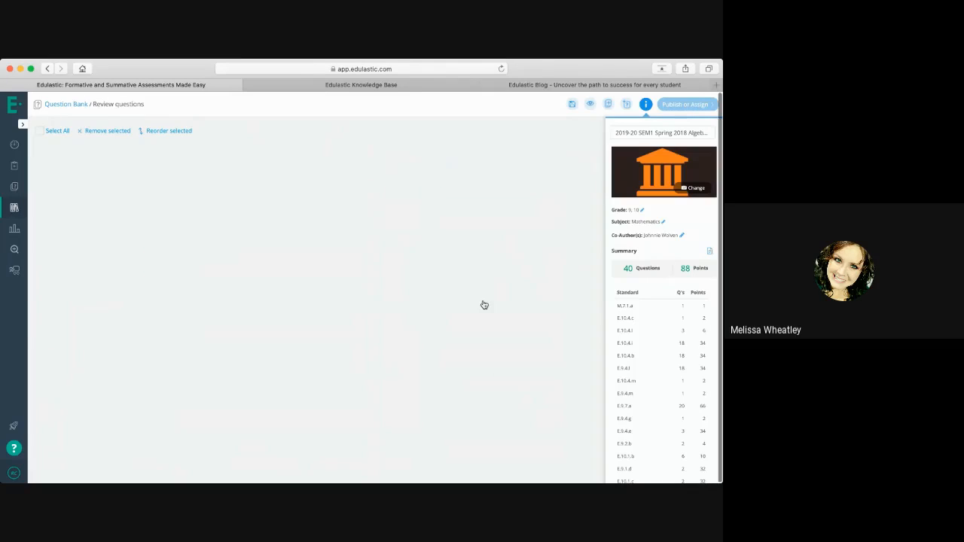
pyautogui.scroll(-10, 484, 305)
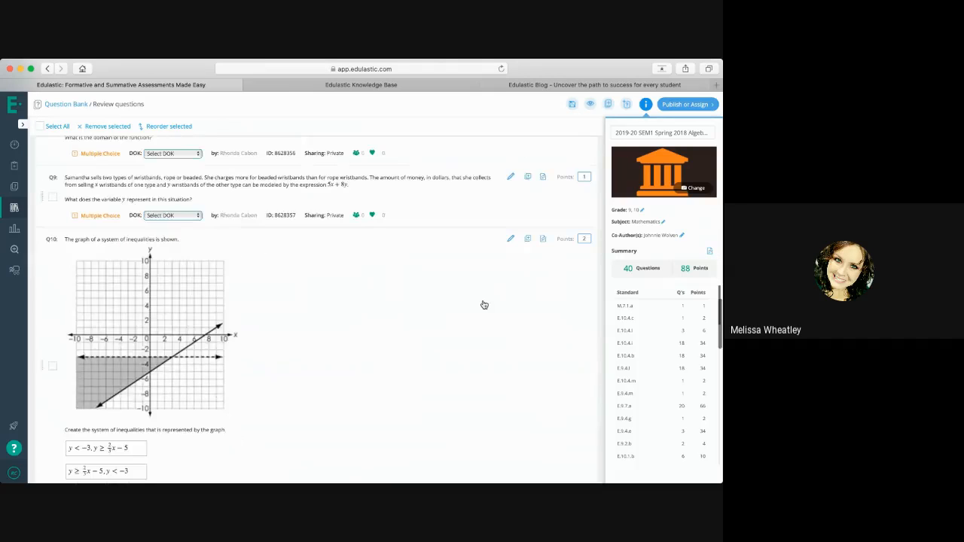
pyautogui.scroll(-10, 484, 304)
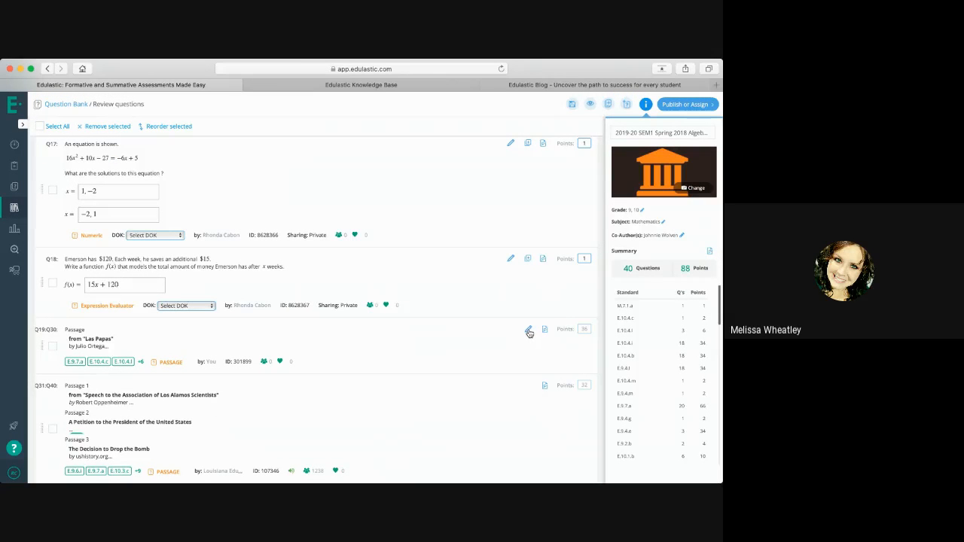
# - Preview the "Speech to the Association of Los Alamos Scientists" set from the review and open it for adding or editing questions
pyautogui.click(544, 387)
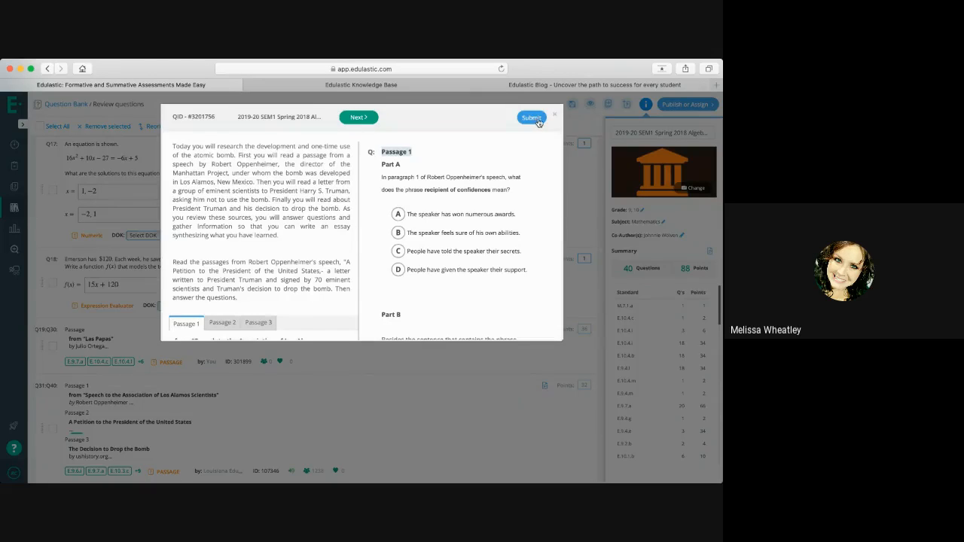
pyautogui.click(555, 115)
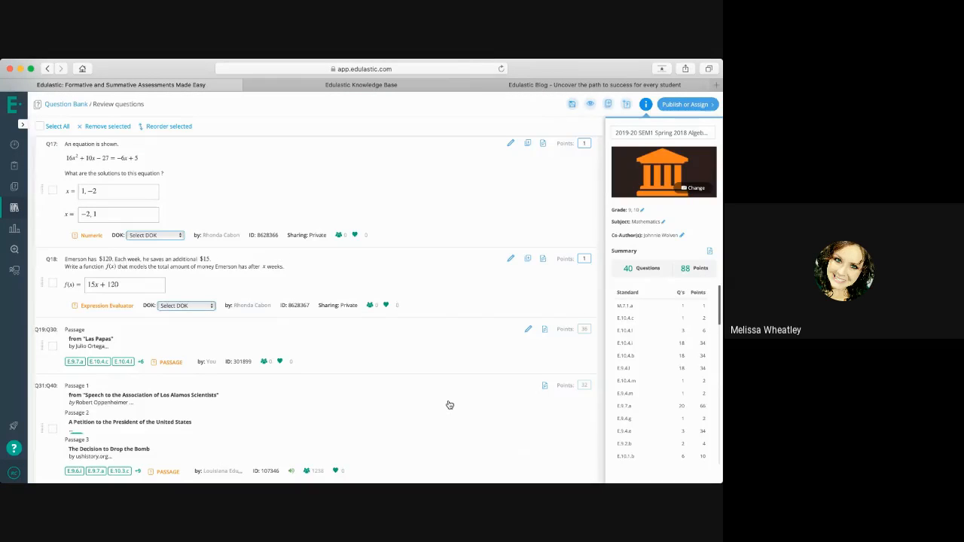
pyautogui.click(448, 400)
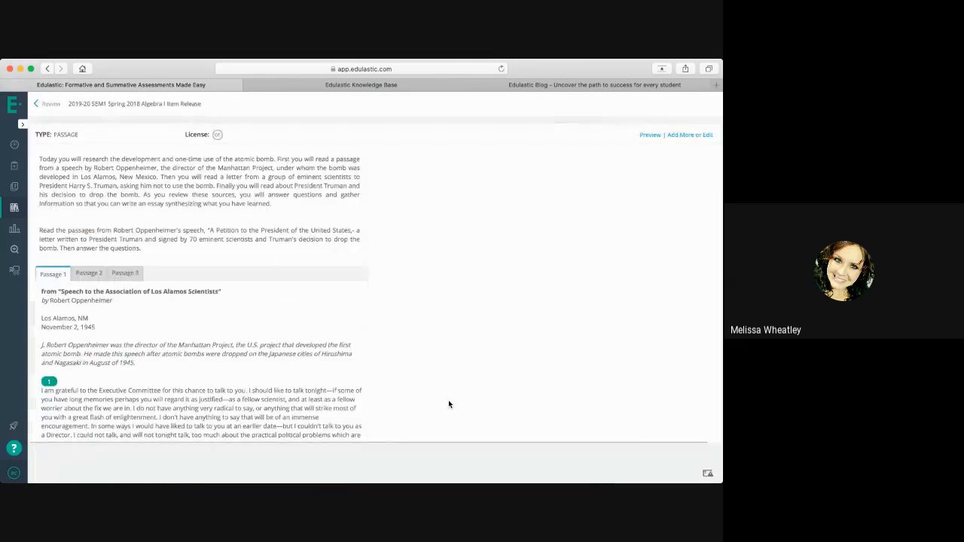
pyautogui.click(686, 135)
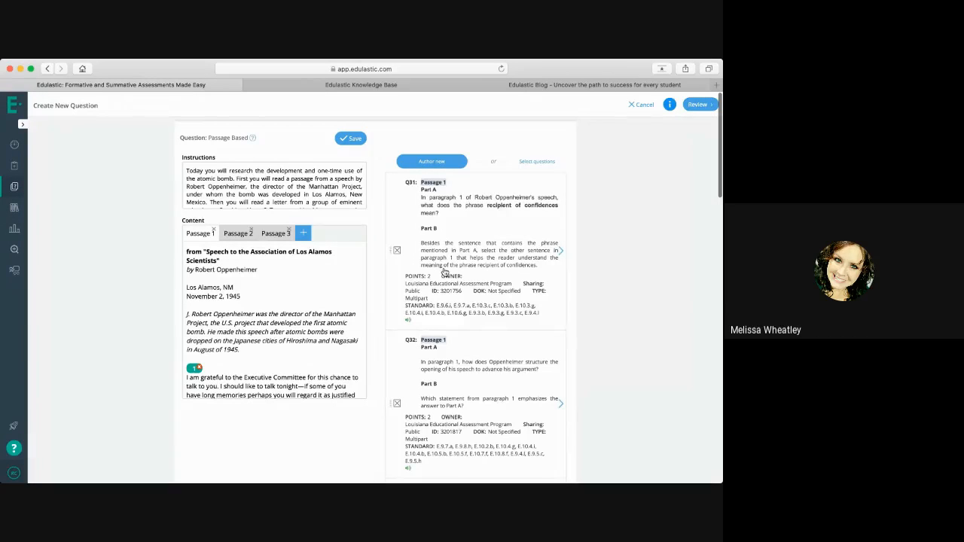
pyautogui.scroll(-3, 452, 249)
pyautogui.scroll(3, 490, 211)
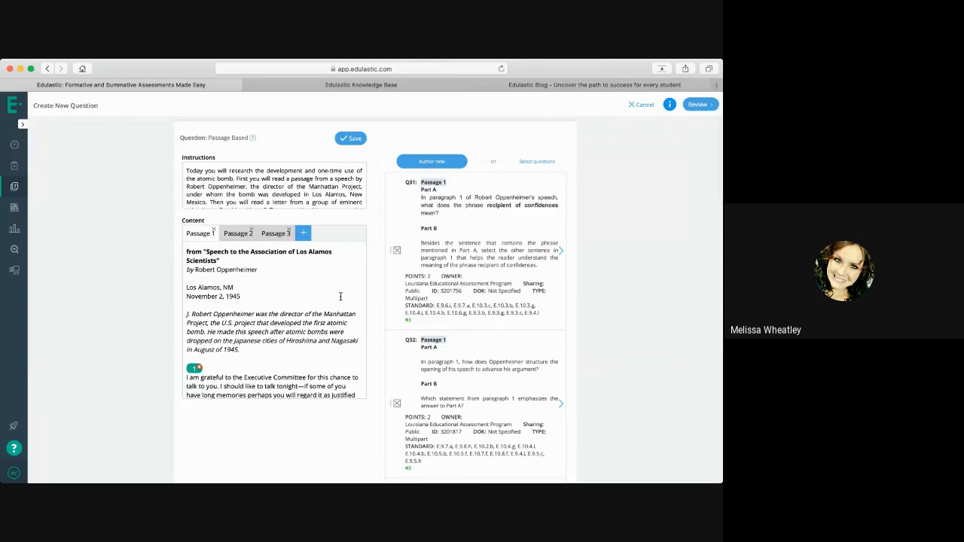
# - Try removing question Q31 from the Los Alamos passage set, and look through the remaining questions, Passage 2 and Passage 3
pyautogui.click(397, 250)
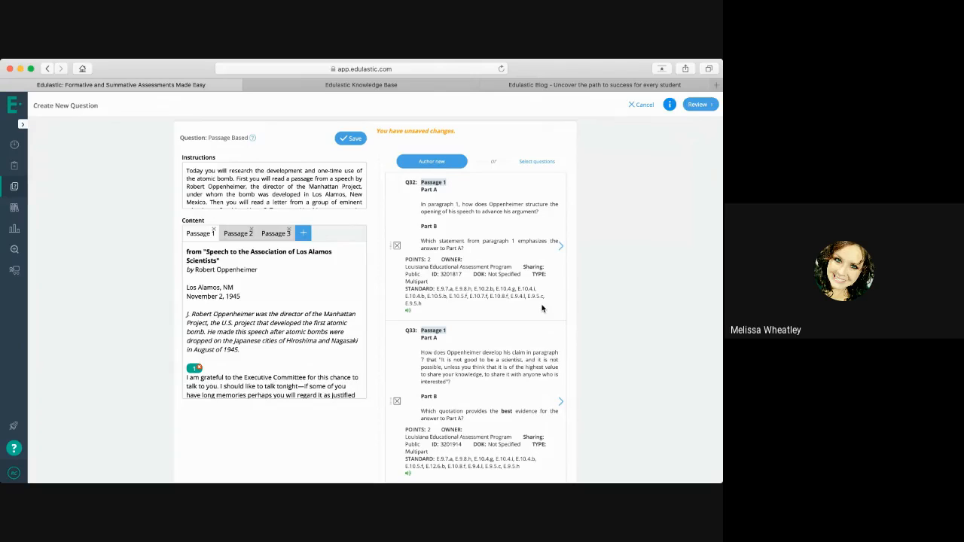
pyautogui.scroll(-15, 488, 311)
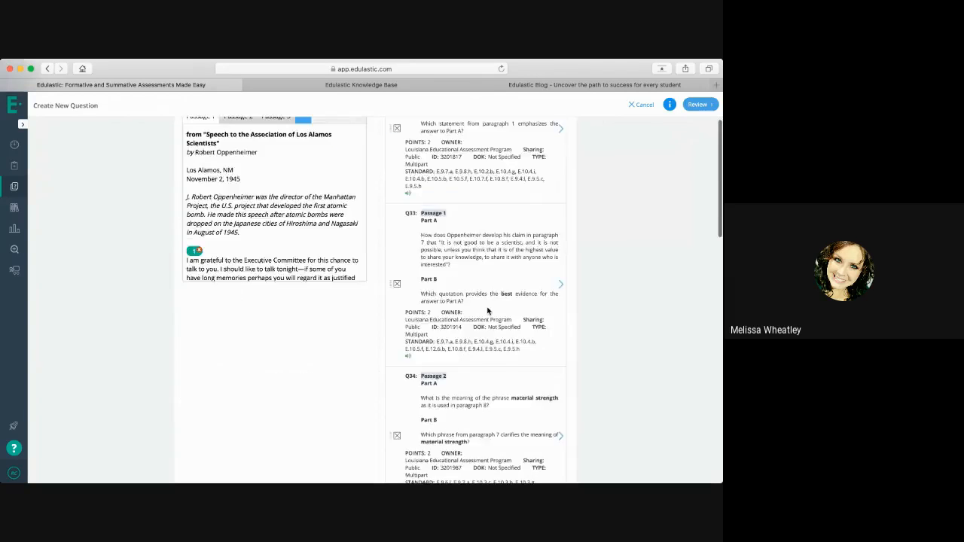
pyautogui.scroll(15, 488, 311)
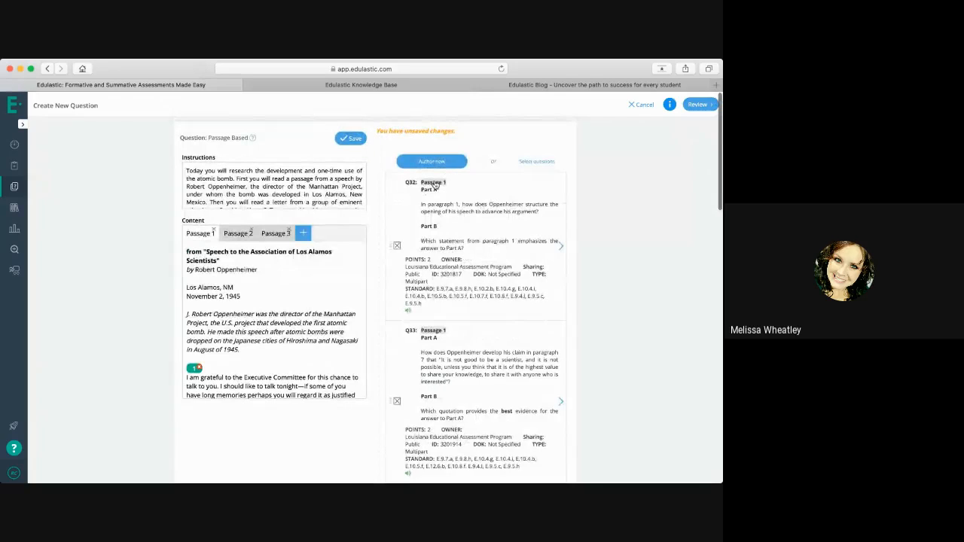
pyautogui.click(239, 235)
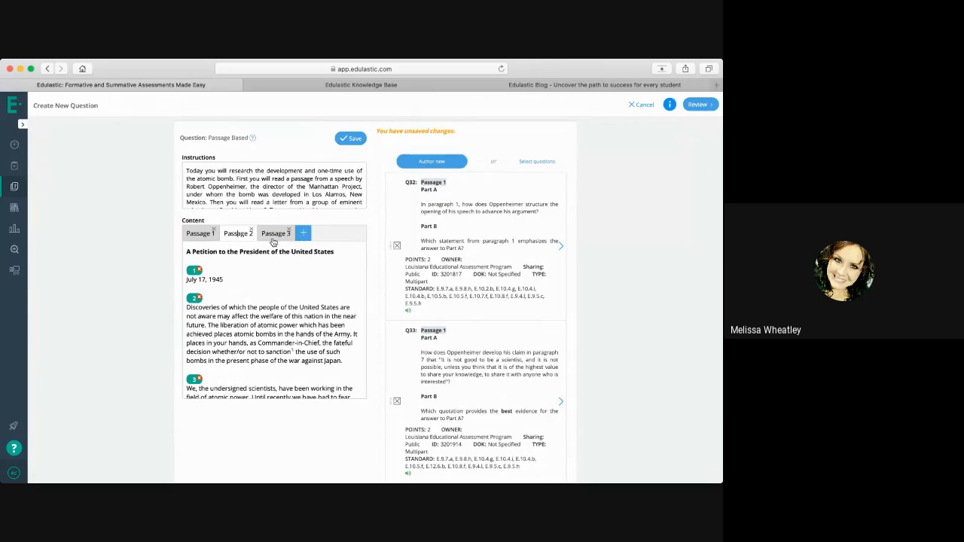
pyautogui.click(275, 240)
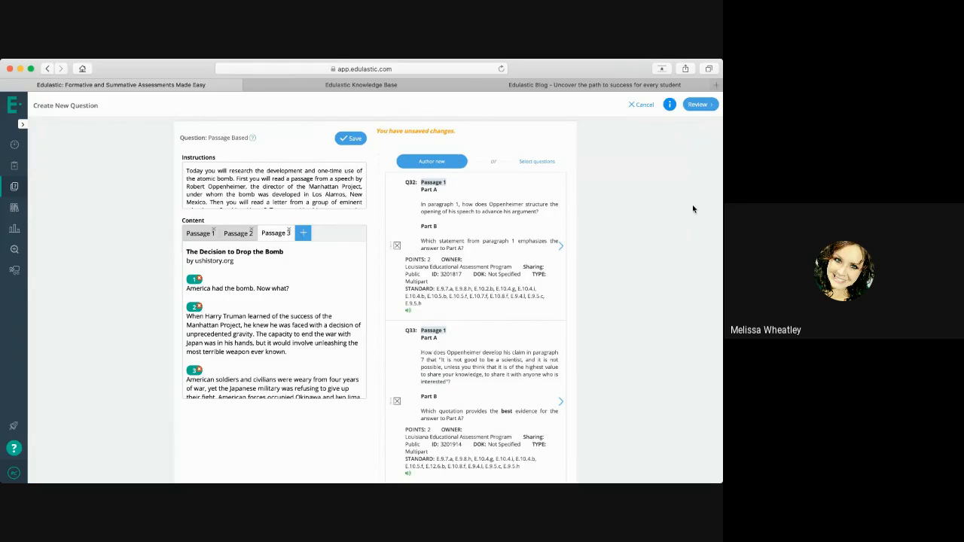
# - Return to the test review without saving the passage set and check both passage sets in the question list
pyautogui.click(699, 105)
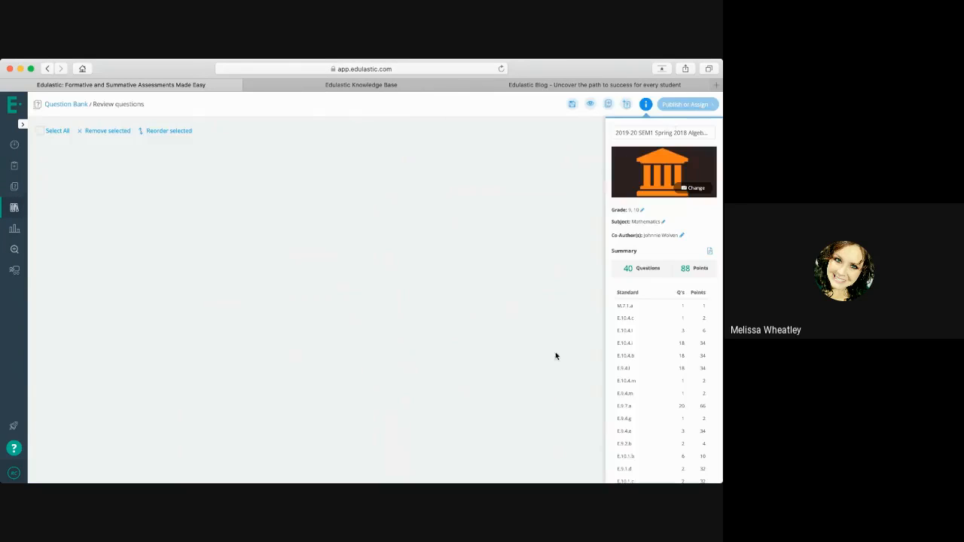
pyautogui.scroll(-15, 553, 364)
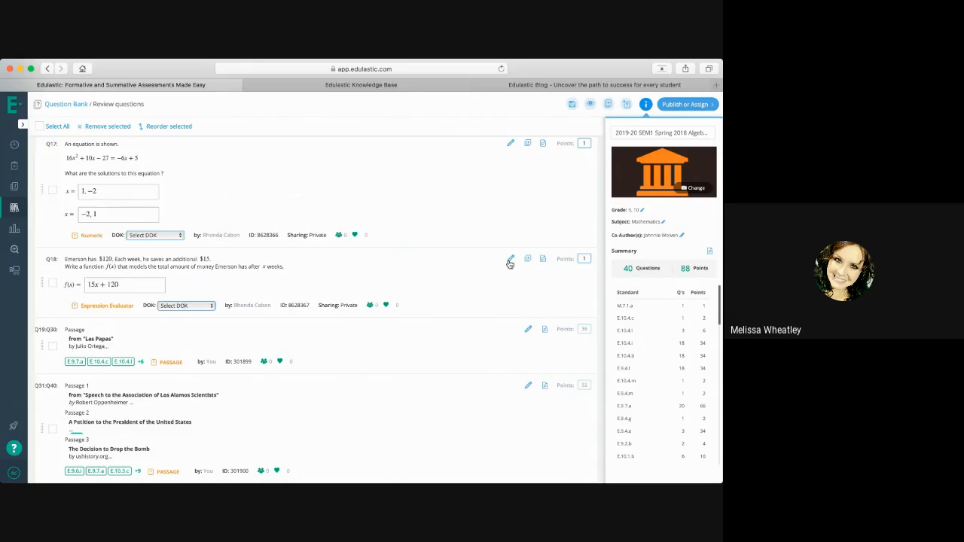
pyautogui.scroll(20, 510, 264)
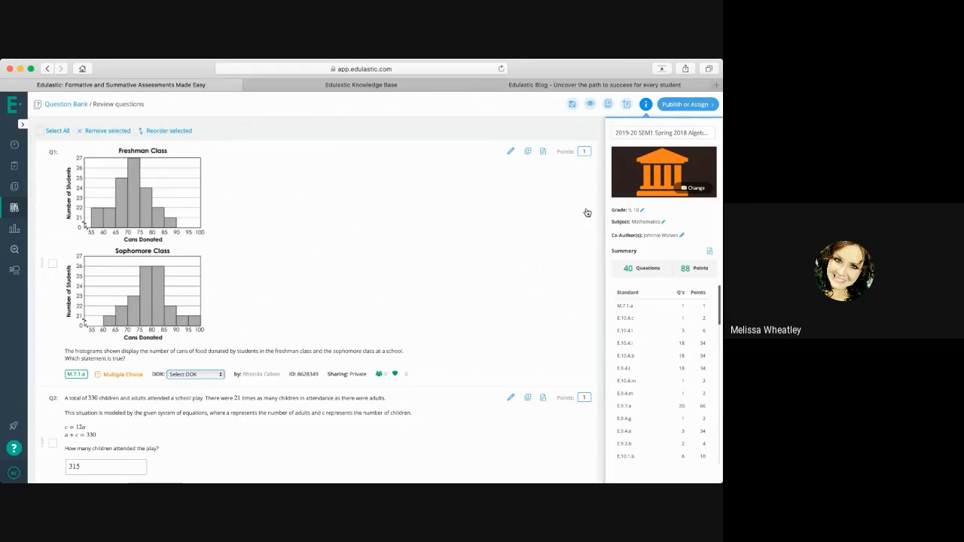
# - Start authoring a new question and browse the Classic, Math Tech Enhanced and ELA Tech Enhanced question types
pyautogui.click(628, 106)
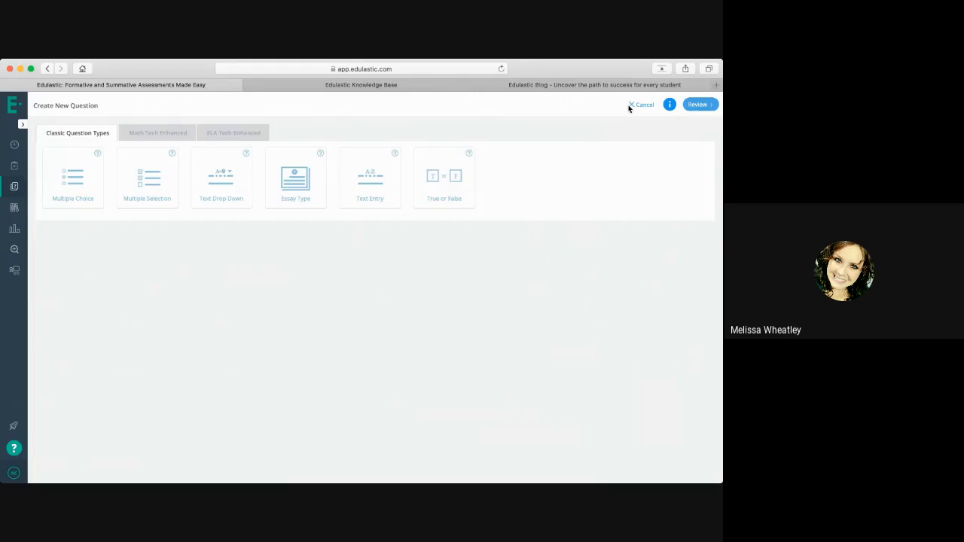
pyautogui.click(168, 137)
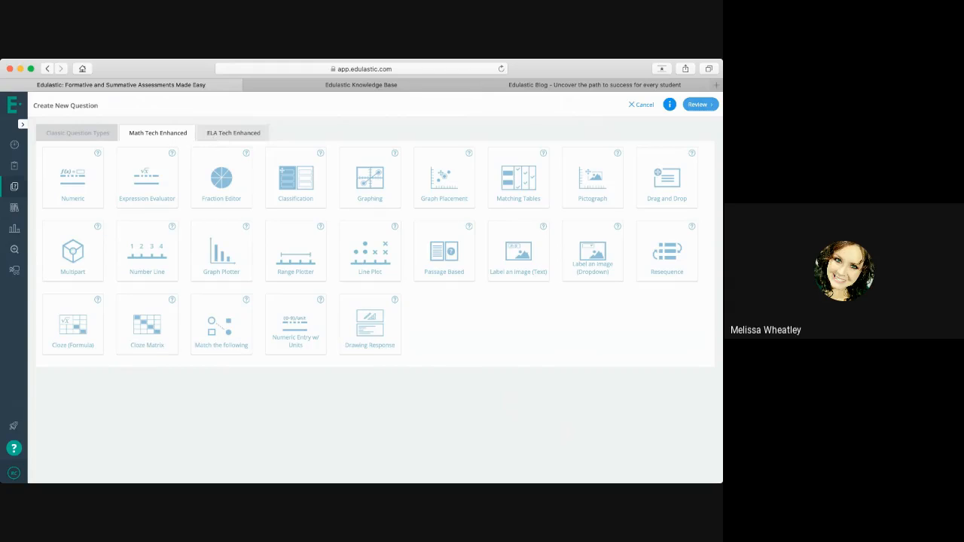
pyautogui.click(218, 139)
pyautogui.click(171, 140)
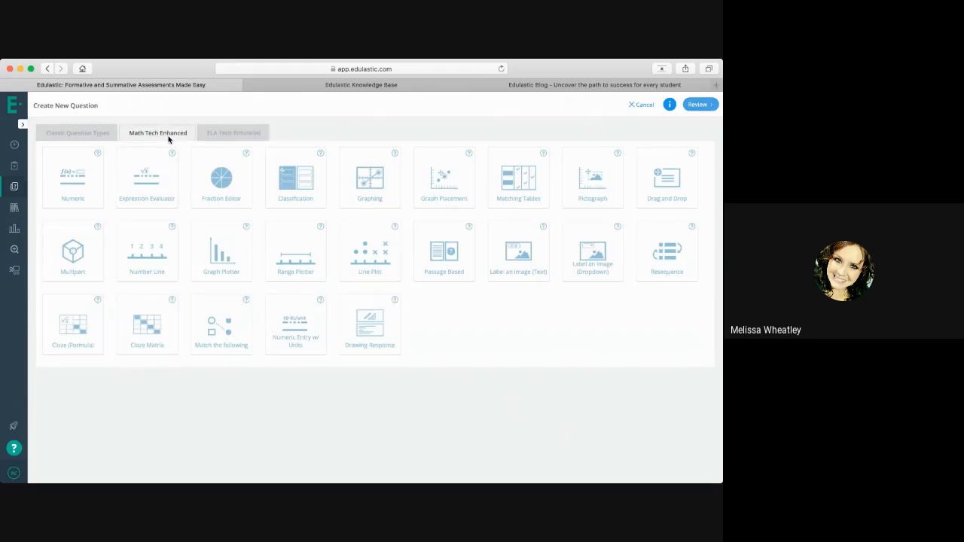
pyautogui.click(66, 134)
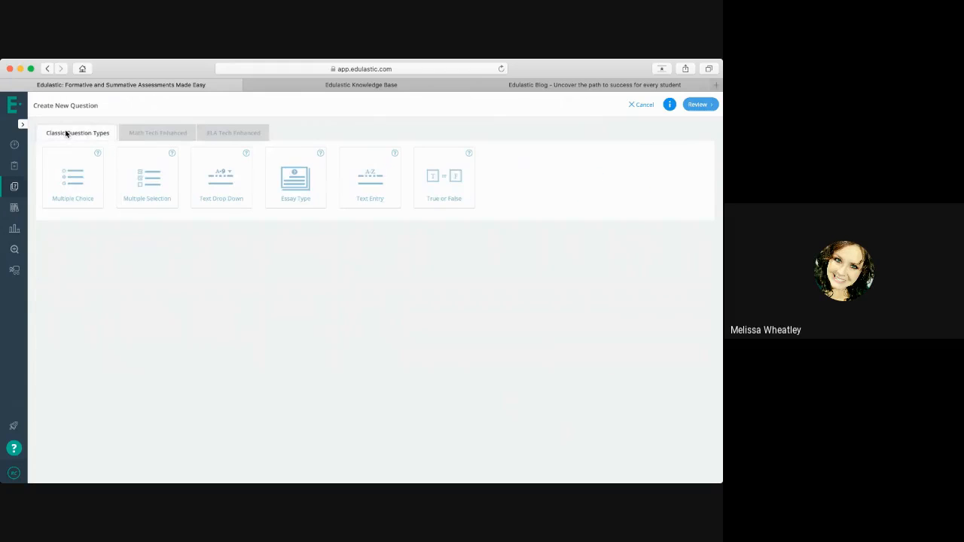
pyautogui.click(130, 133)
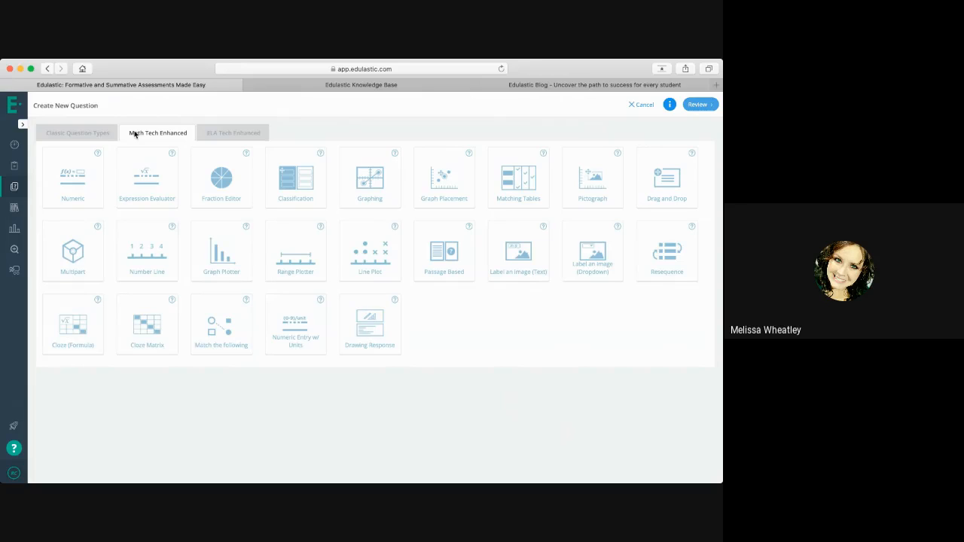
# - Open the help video for the Fraction Editor question type, play it briefly, and close it
pyautogui.click(246, 155)
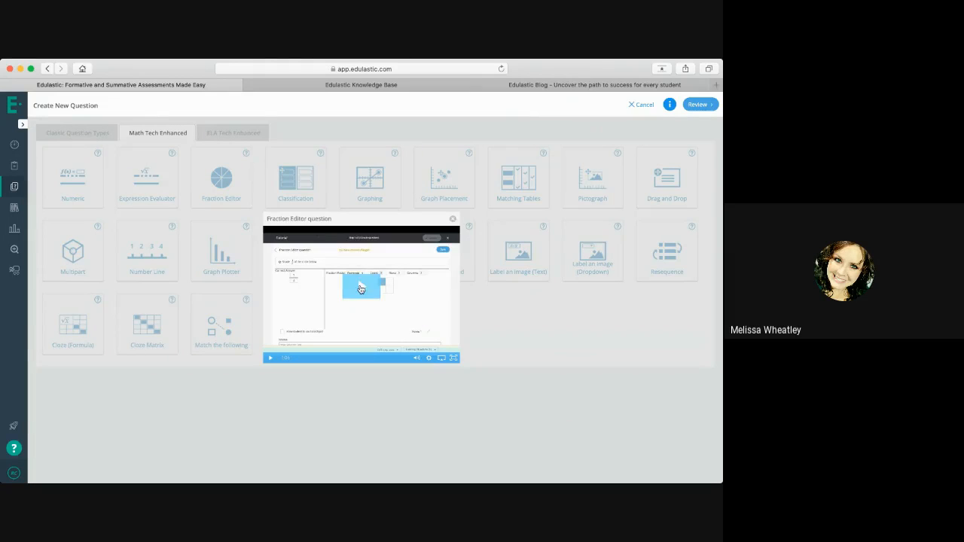
pyautogui.click(361, 287)
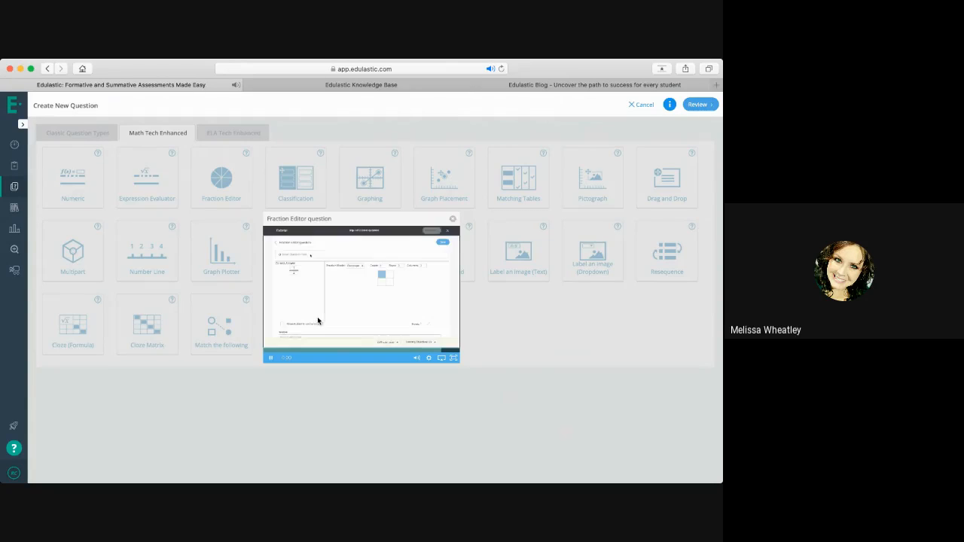
pyautogui.click(453, 219)
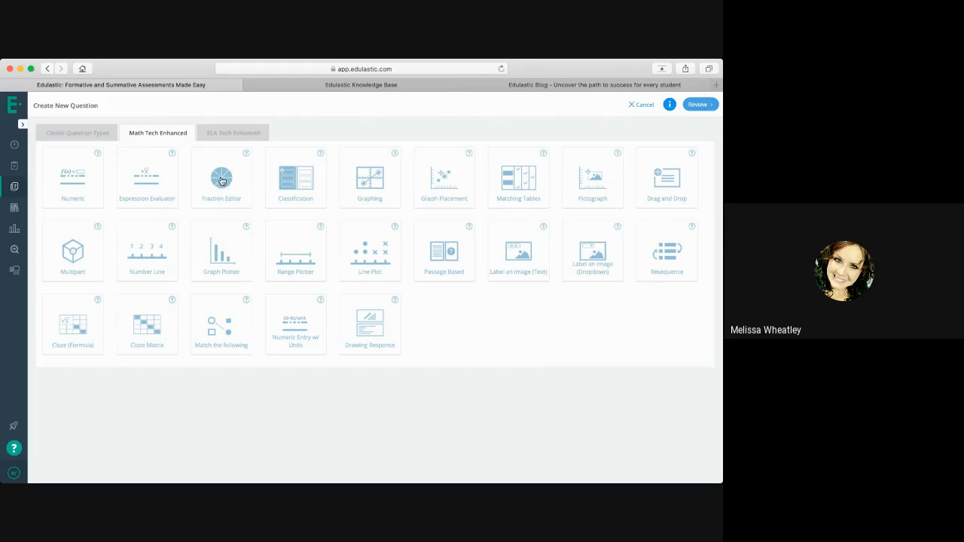
# - Open a new Classification question, look over its question text, class name, answer choice and skill fields, and cancel it
pyautogui.click(299, 183)
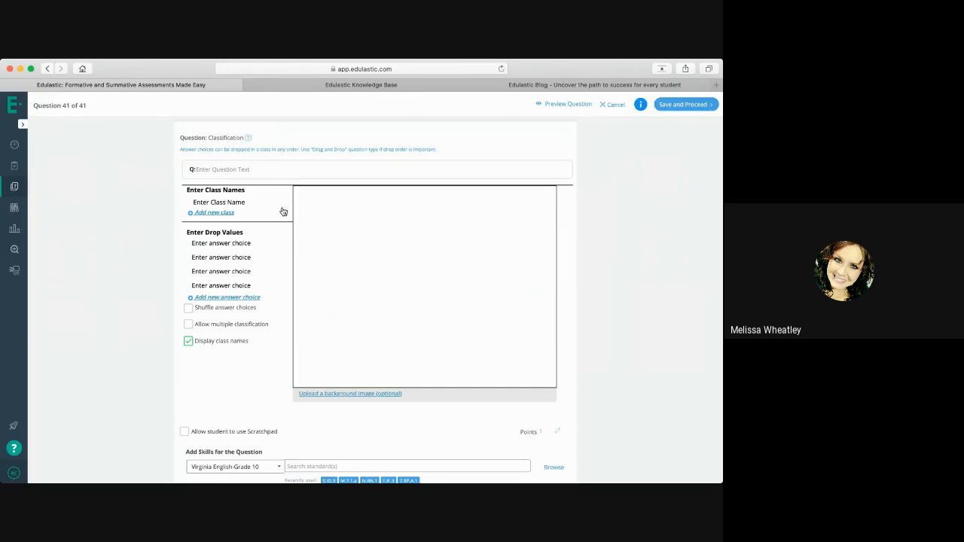
pyautogui.click(243, 171)
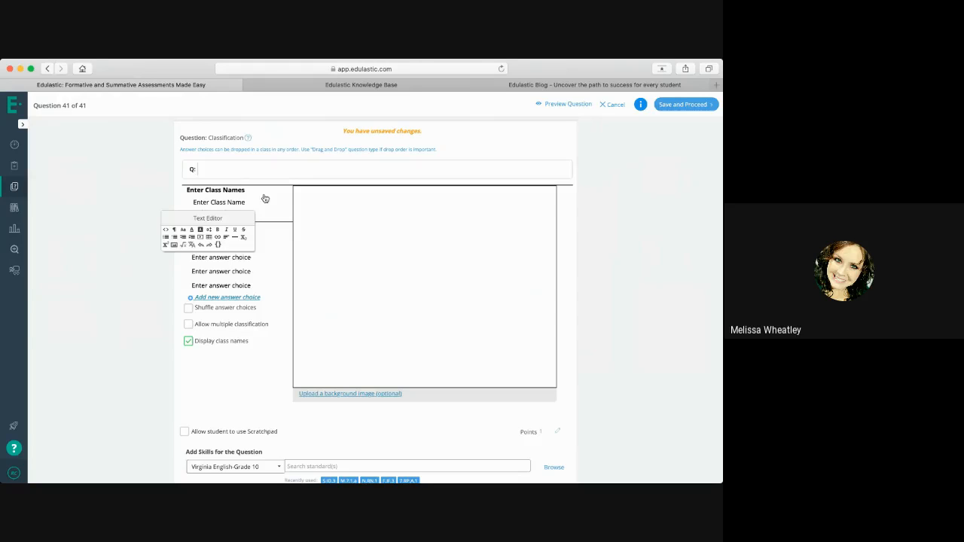
pyautogui.click(246, 202)
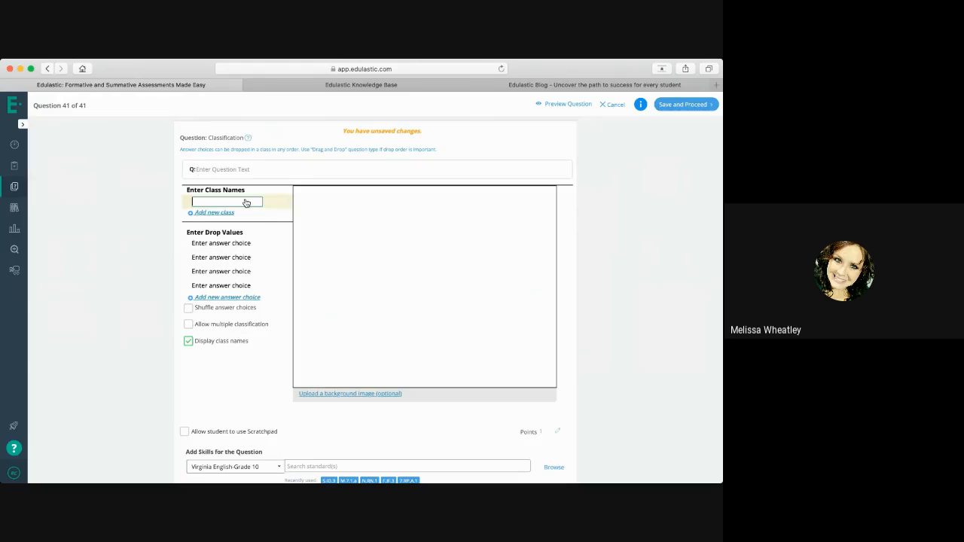
pyautogui.click(226, 246)
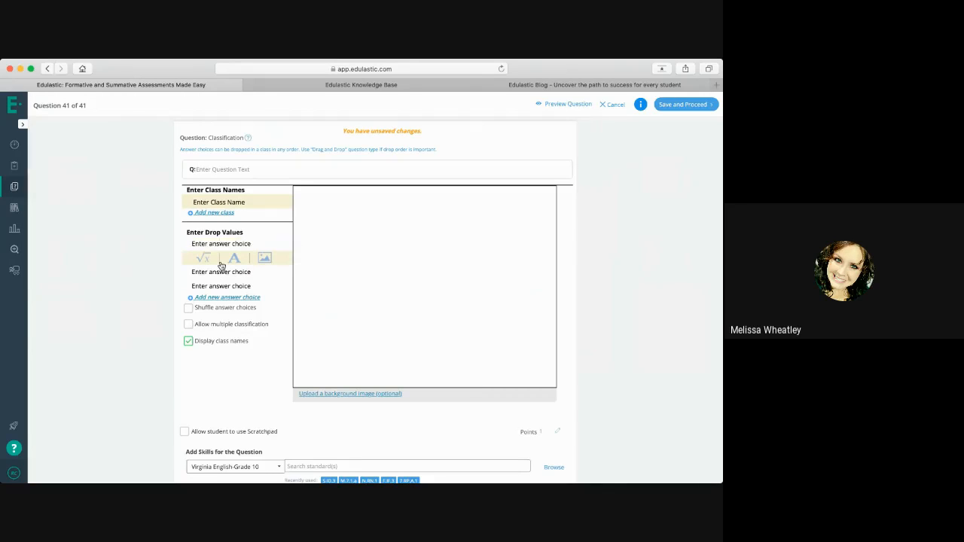
pyautogui.click(219, 276)
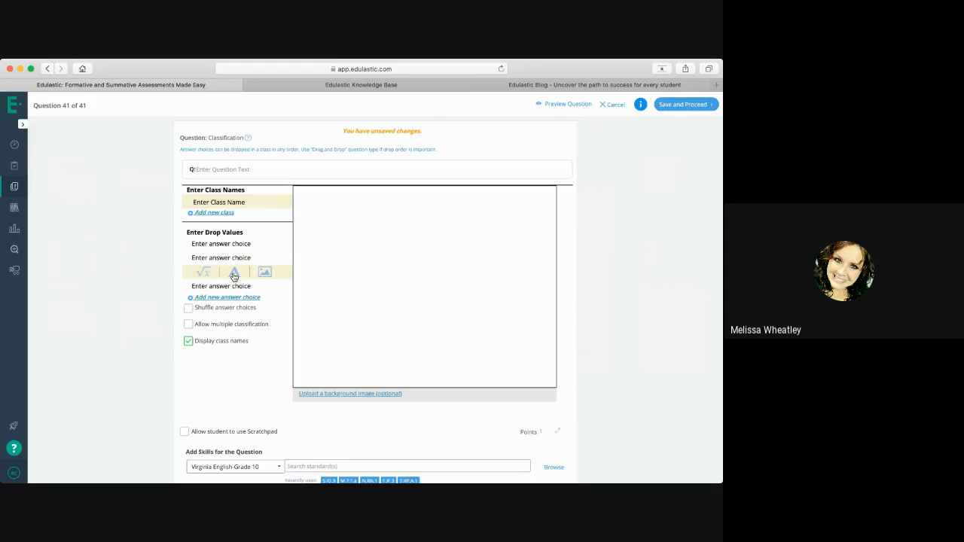
pyautogui.scroll(-2, 234, 242)
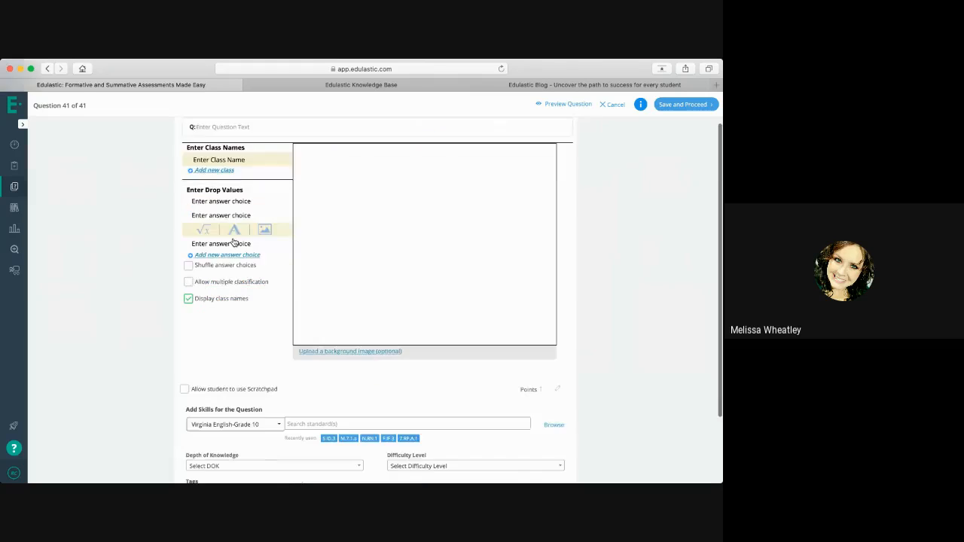
pyautogui.click(234, 242)
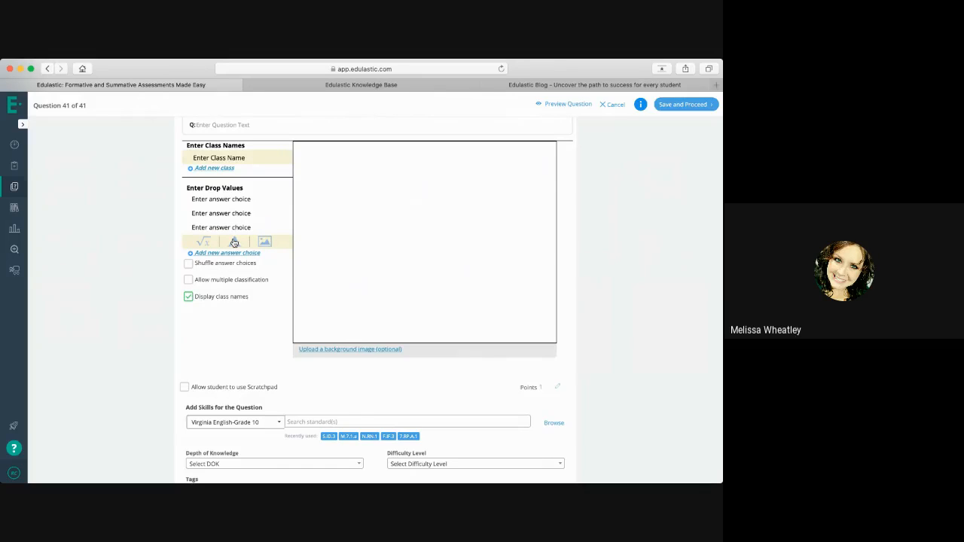
pyautogui.scroll(-3, 245, 354)
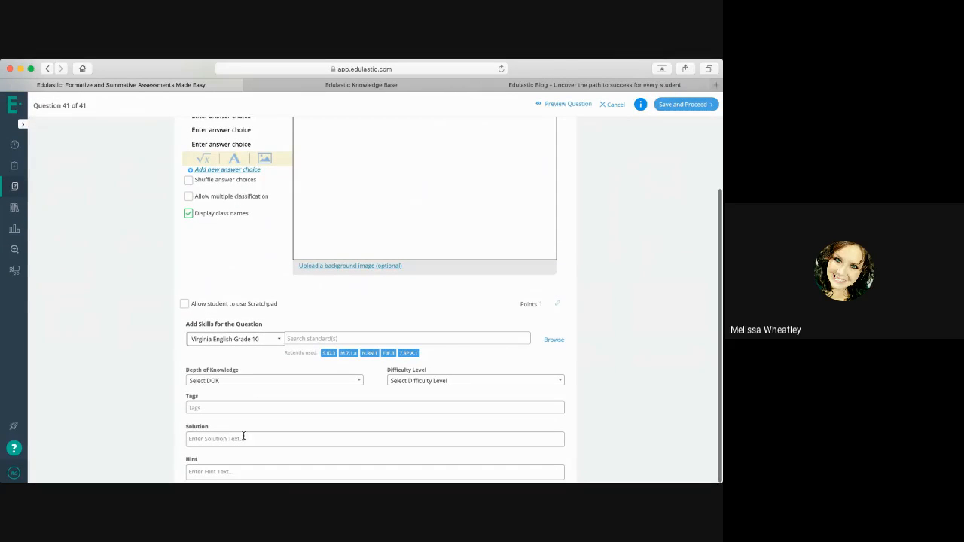
pyautogui.scroll(4, 245, 440)
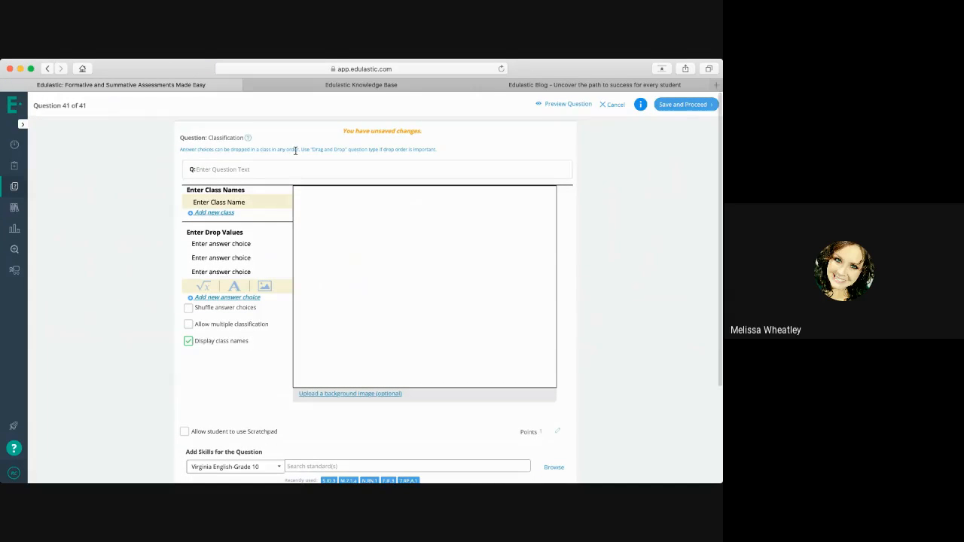
pyautogui.click(621, 105)
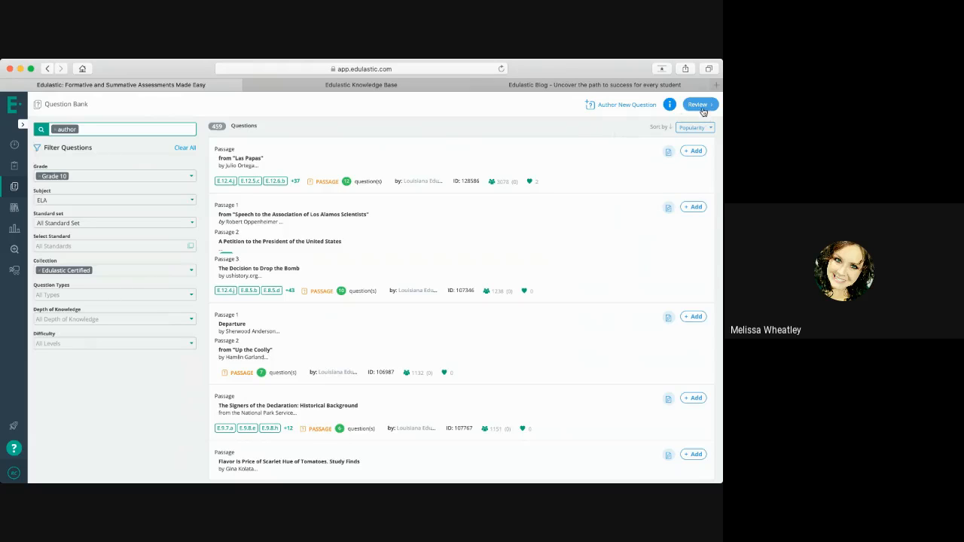
# - Check the test summary, return to the test review, and look through the question list down to the passage sets
pyautogui.click(669, 106)
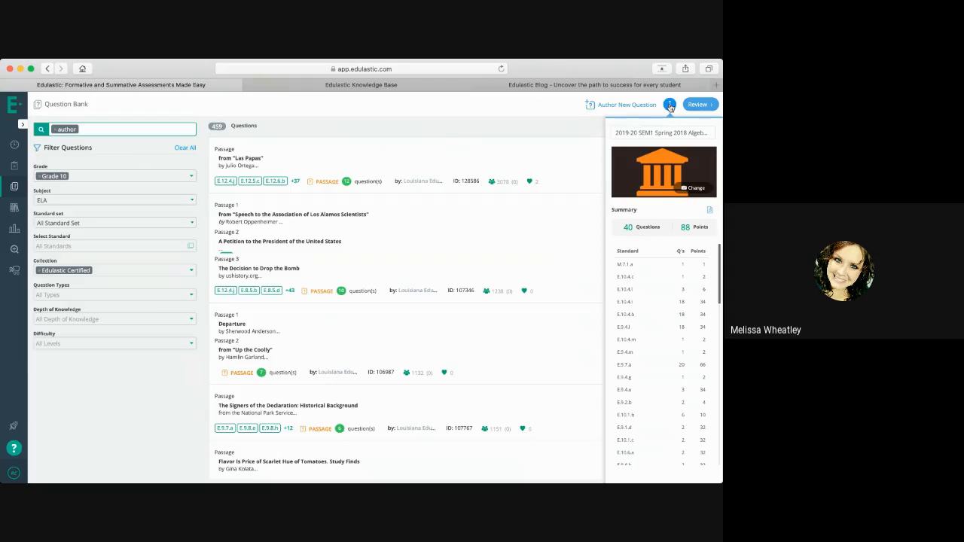
pyautogui.click(670, 107)
pyautogui.click(701, 107)
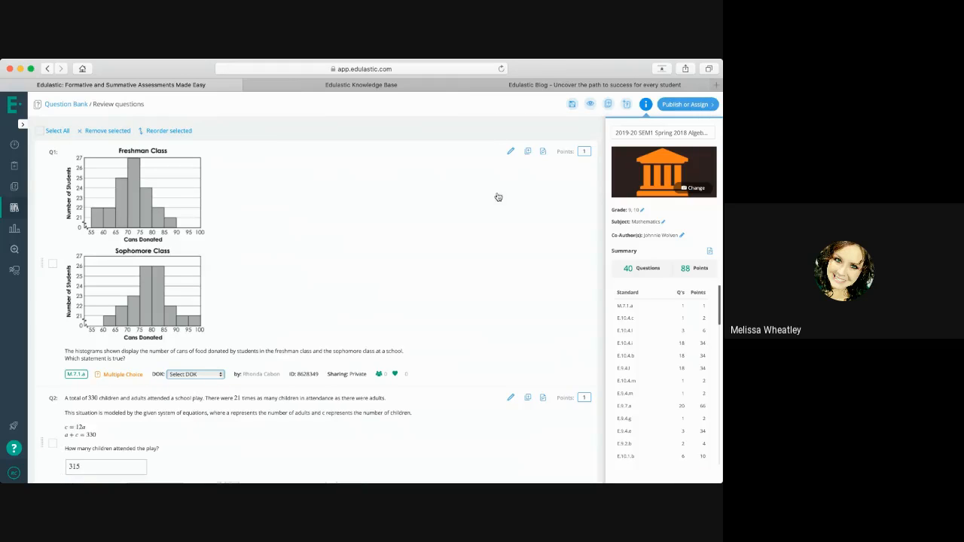
pyautogui.scroll(-20, 490, 203)
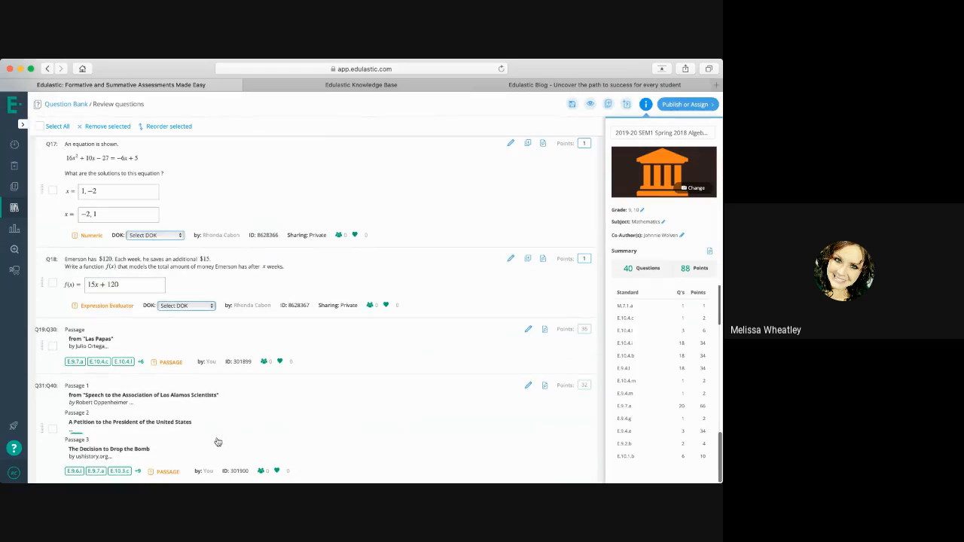
pyautogui.scroll(20, 217, 440)
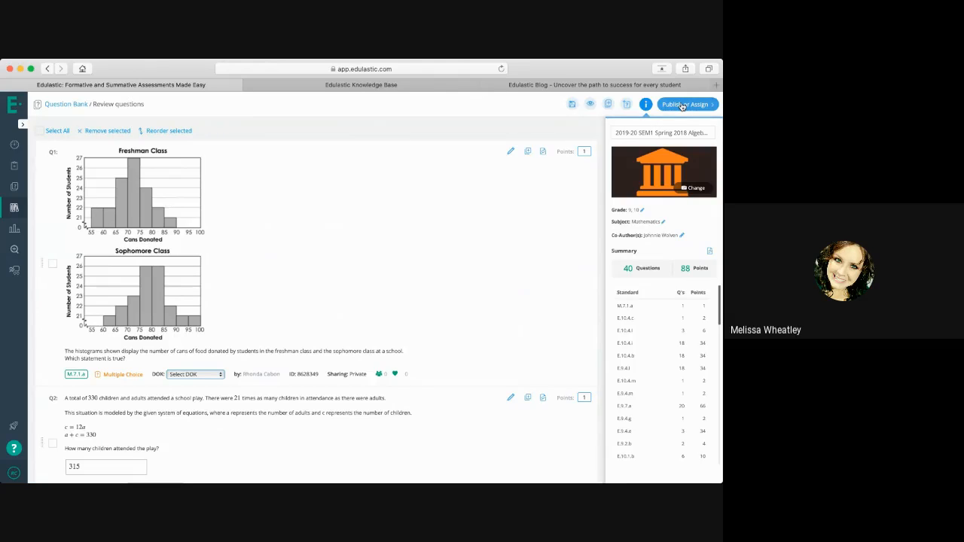
# - Proceed to assigning the test and set its open date to 19 March 2020
pyautogui.click(682, 105)
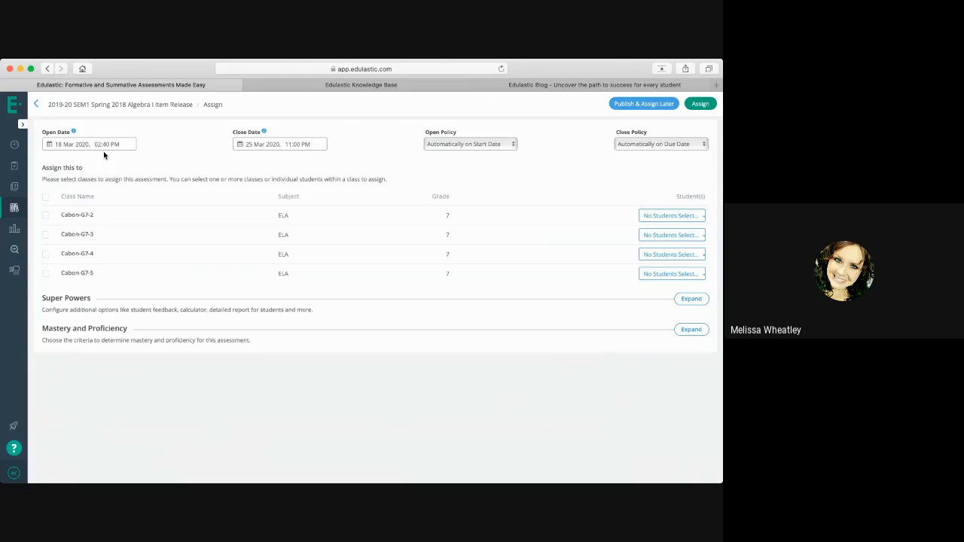
pyautogui.moveTo(95, 144); pyautogui.dragTo(128, 145)
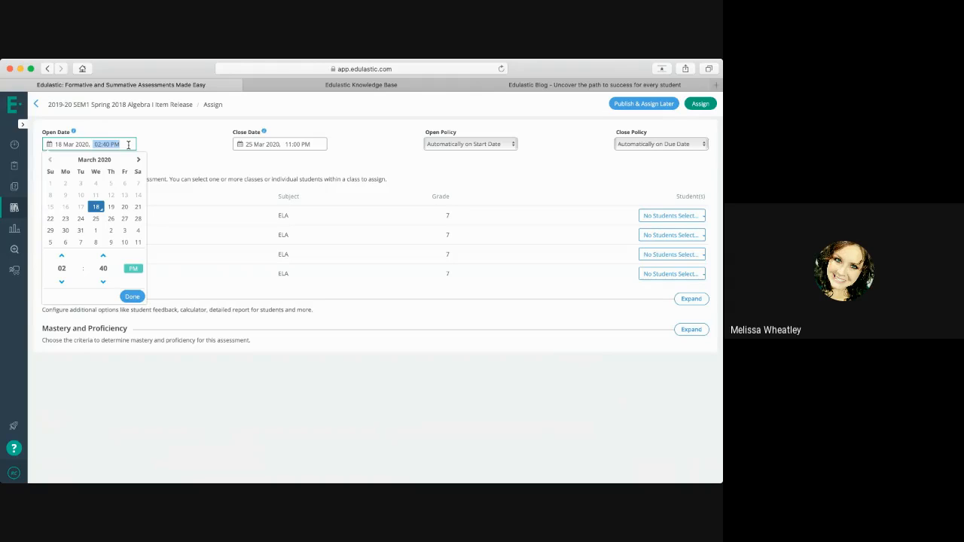
pyautogui.click(156, 145)
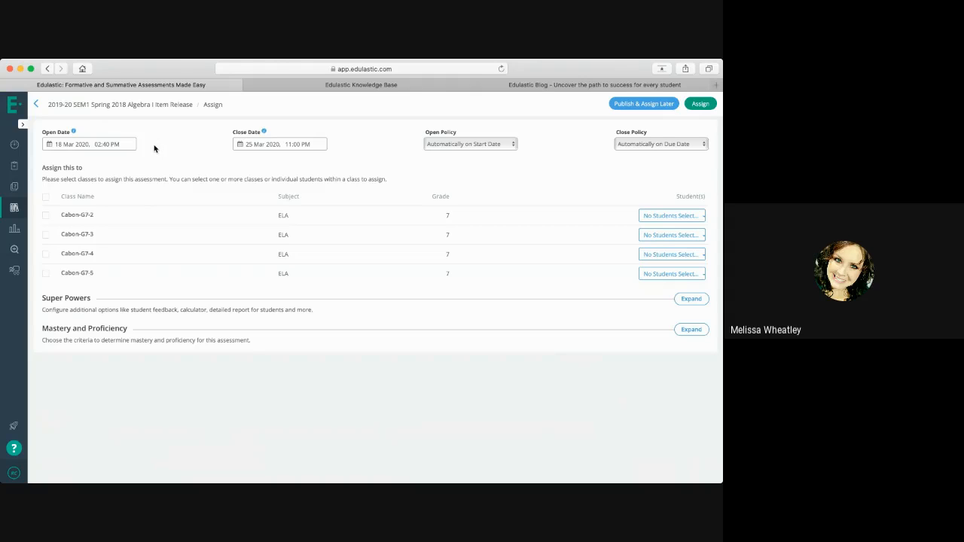
pyautogui.click(73, 147)
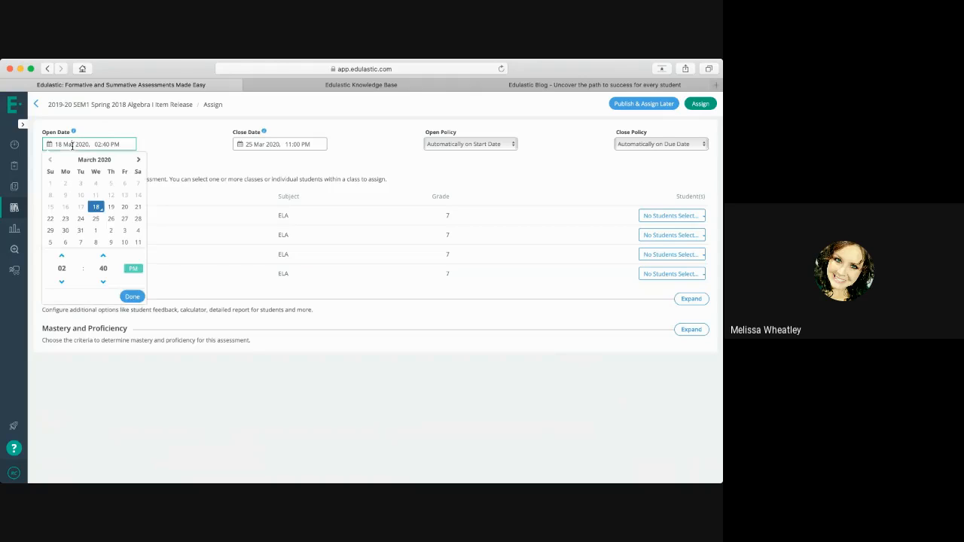
pyautogui.click(112, 208)
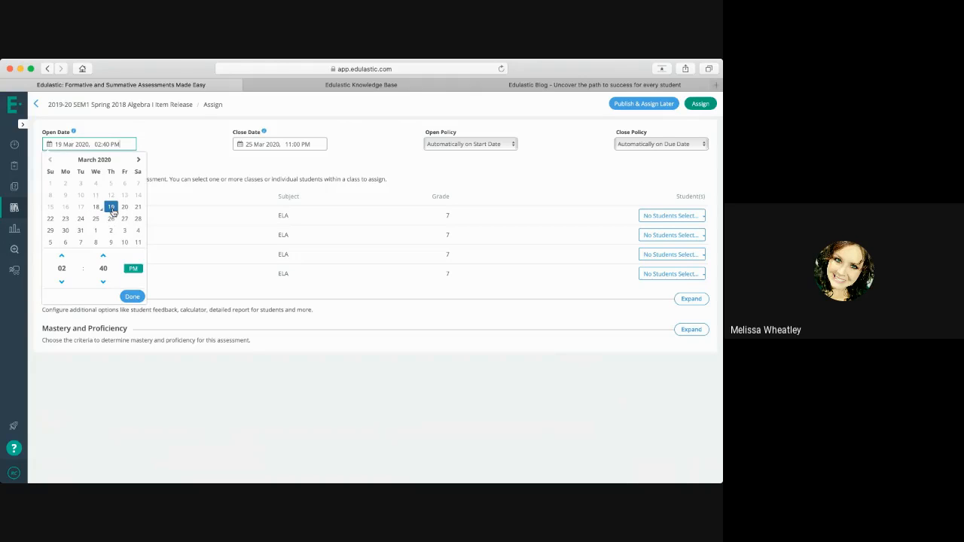
pyautogui.click(132, 297)
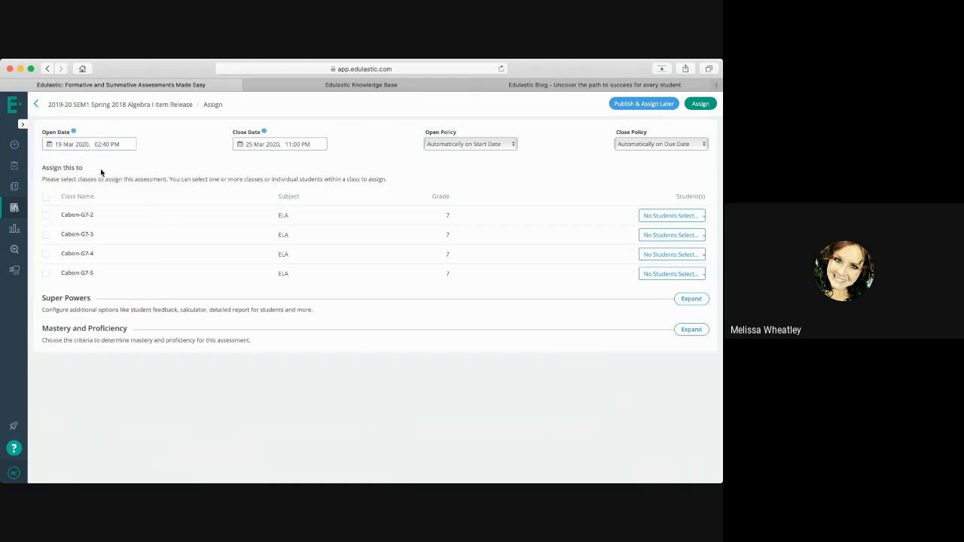
pyautogui.moveTo(92, 143); pyautogui.dragTo(133, 144)
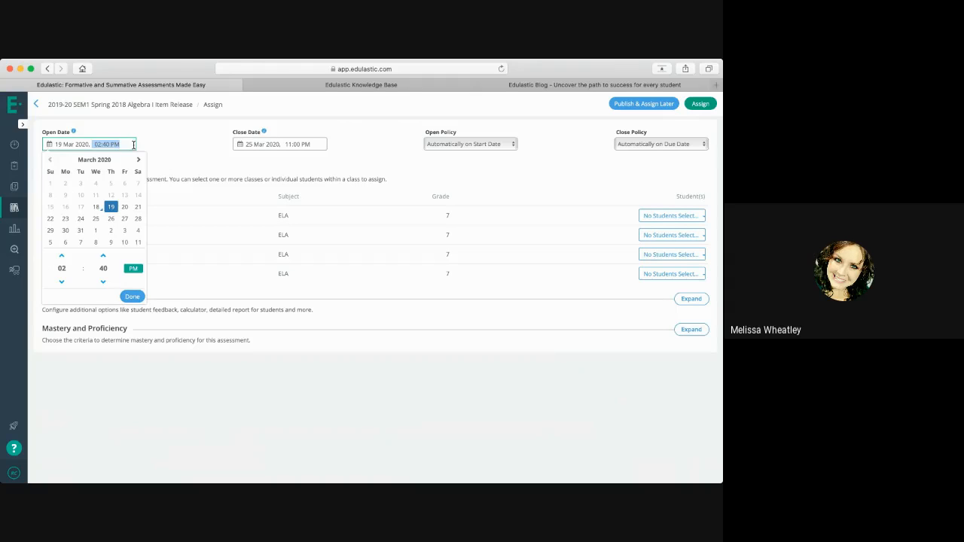
pyautogui.click(177, 147)
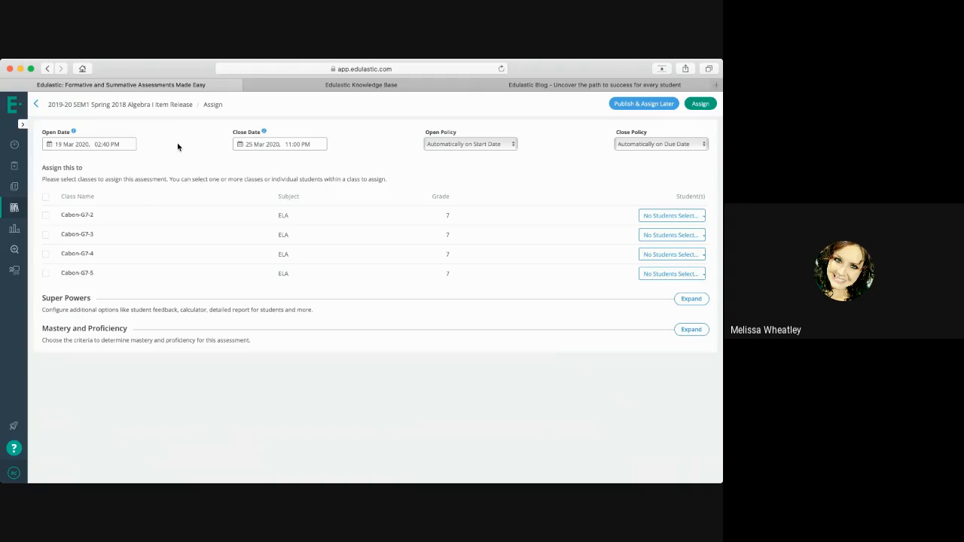
# - Try selecting the first class in the list and a single student from it, clearing both selections
pyautogui.click(46, 216)
pyautogui.click(46, 216)
pyautogui.click(665, 216)
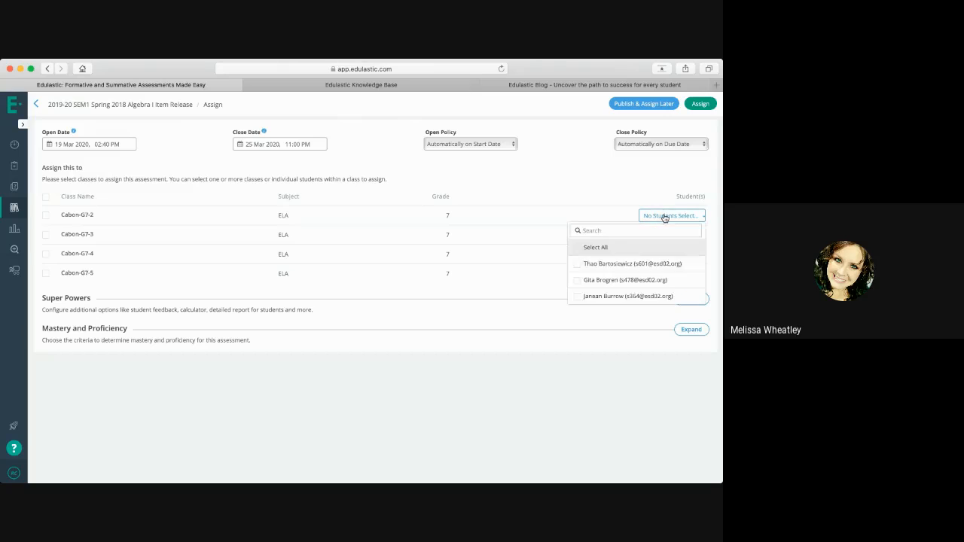
pyautogui.click(576, 265)
pyautogui.click(577, 264)
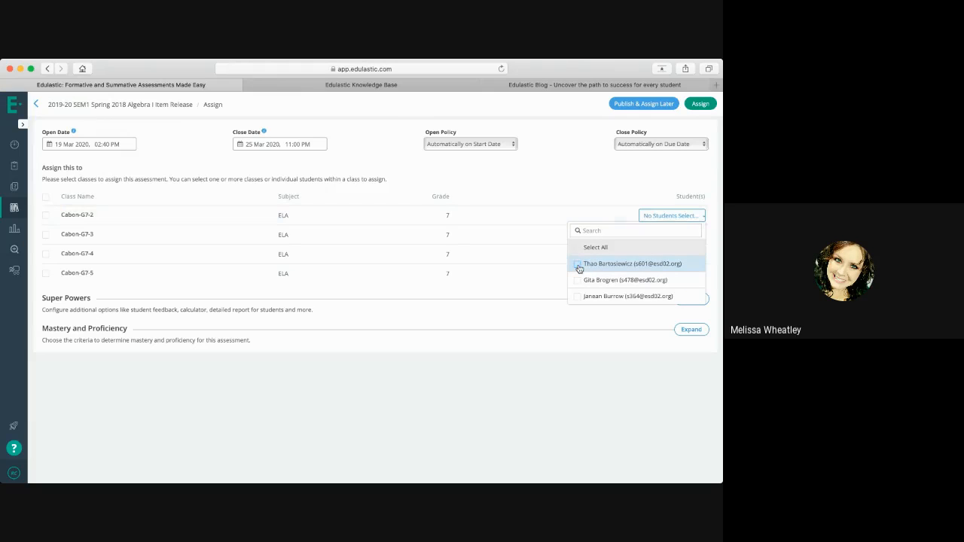
pyautogui.click(614, 214)
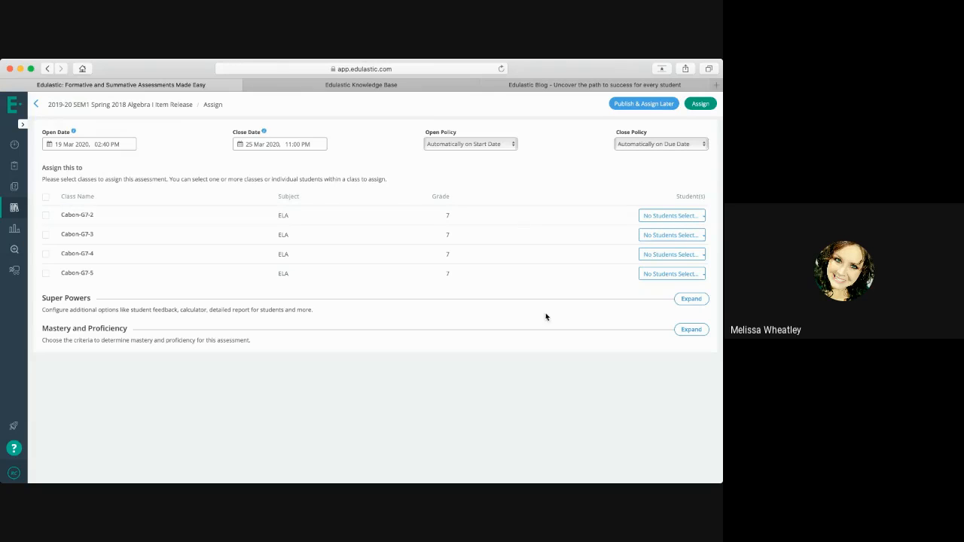
# - Expand the Super Powers settings and review the Mark as Done, Release Scores, question visibility, shuffle and calculator options
pyautogui.click(60, 303)
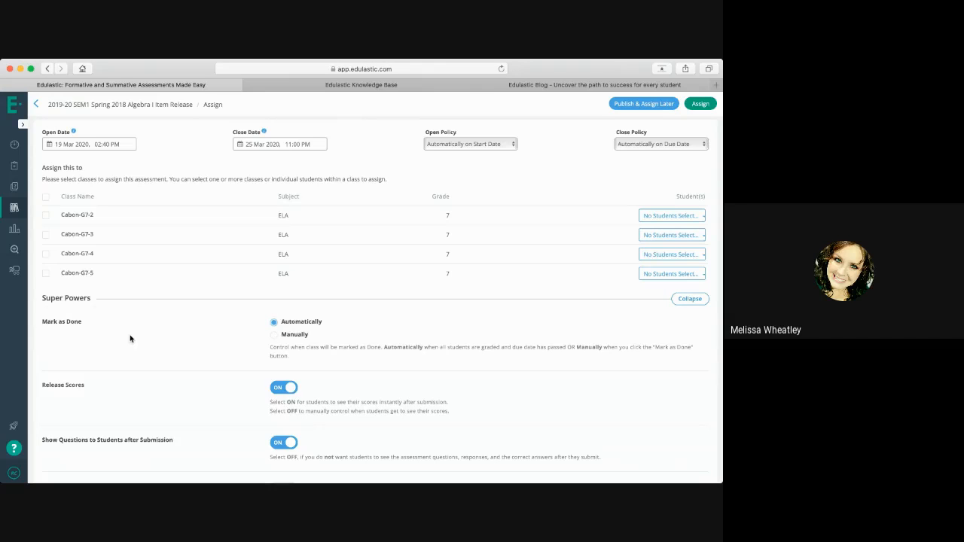
pyautogui.scroll(-3, 355, 385)
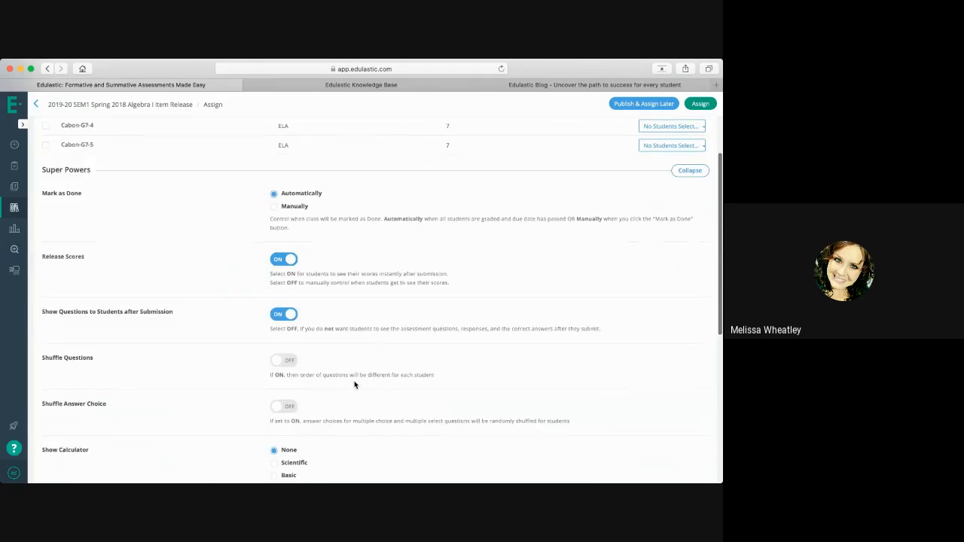
pyautogui.scroll(-1, 355, 385)
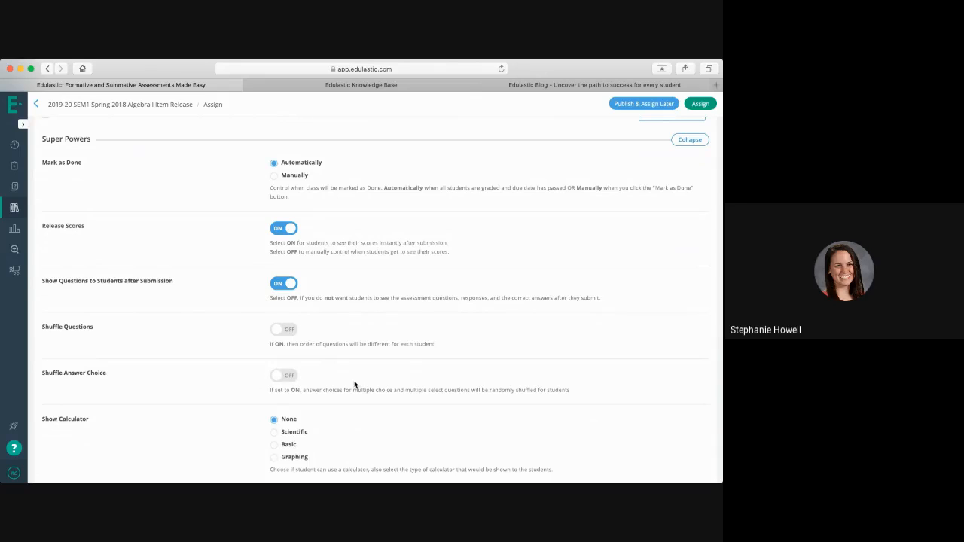
pyautogui.scroll(5, 433, 272)
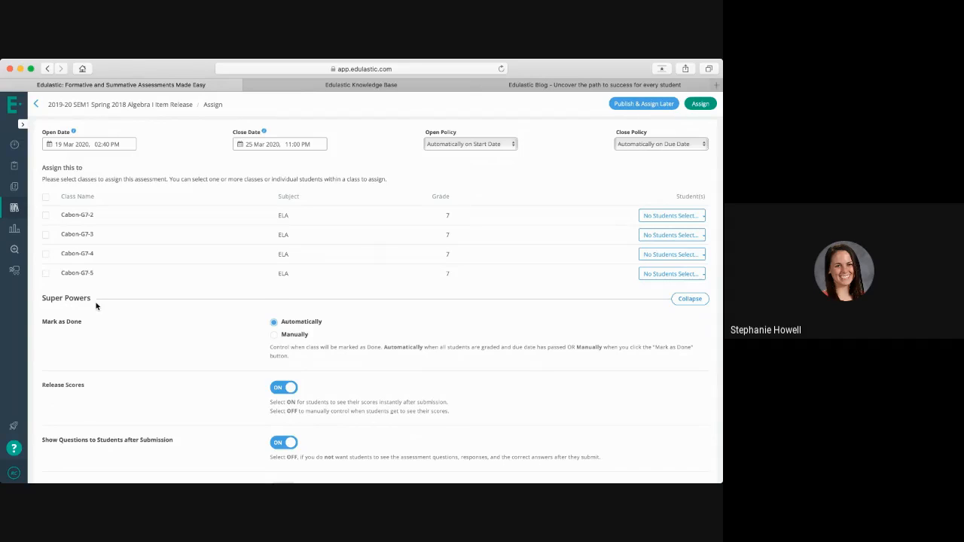
pyautogui.scroll(-4, 96, 306)
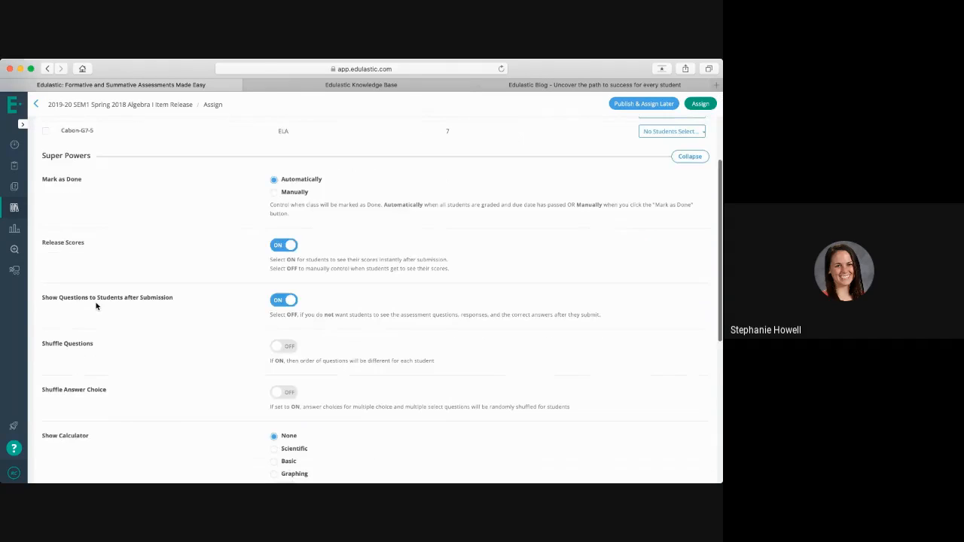
pyautogui.scroll(-3, 96, 306)
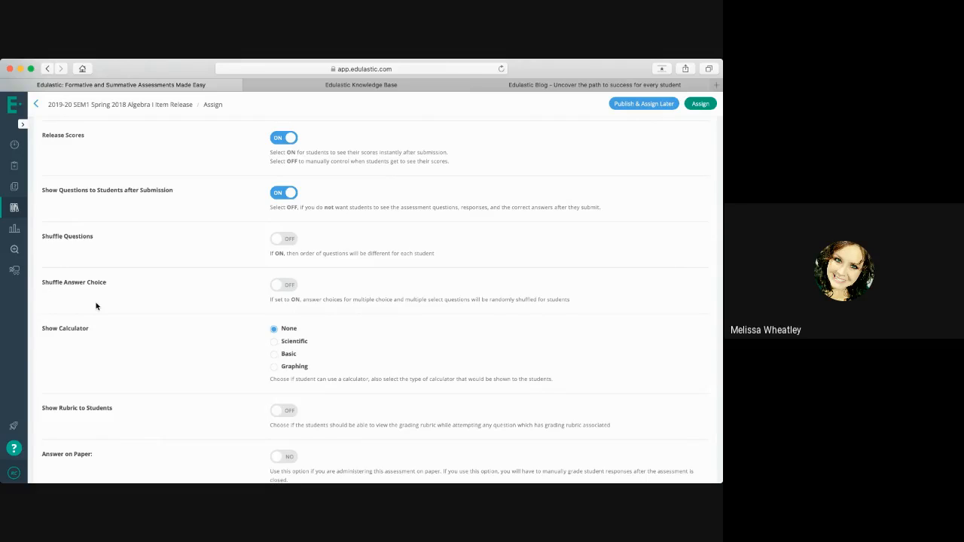
pyautogui.scroll(5, 529, 301)
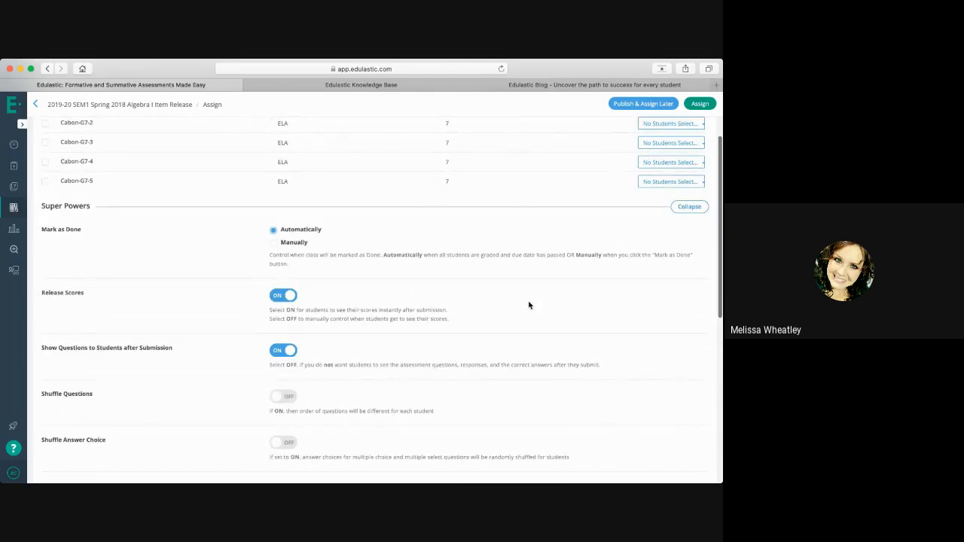
# - Set the Show Calculator option to Scientific for the assignment
pyautogui.scroll(-3, 529, 305)
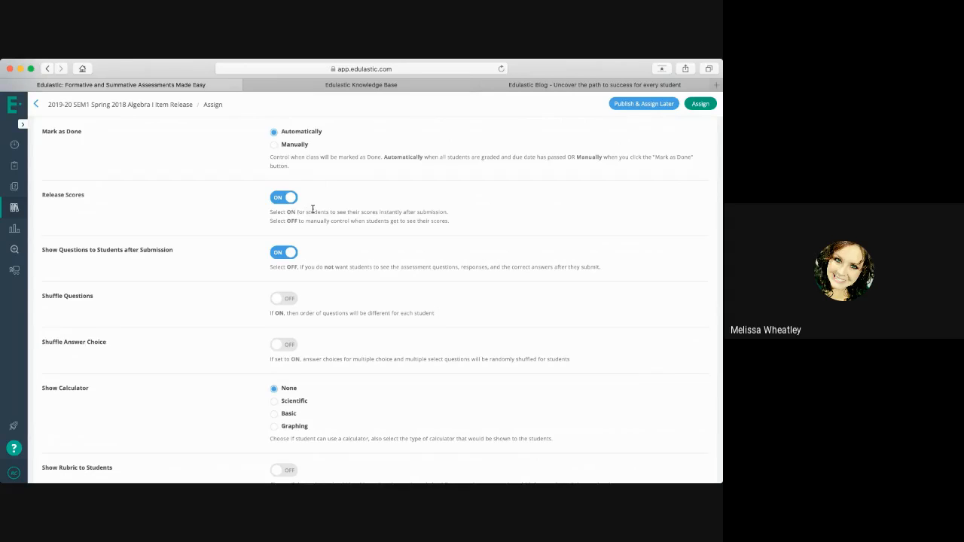
pyautogui.scroll(-5, 312, 210)
pyautogui.scroll(-2, 313, 212)
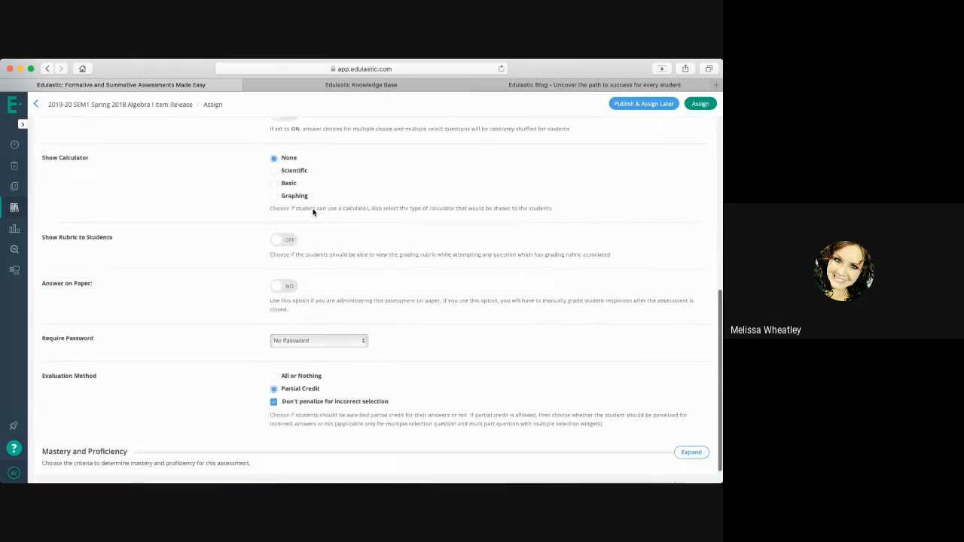
pyautogui.click(273, 174)
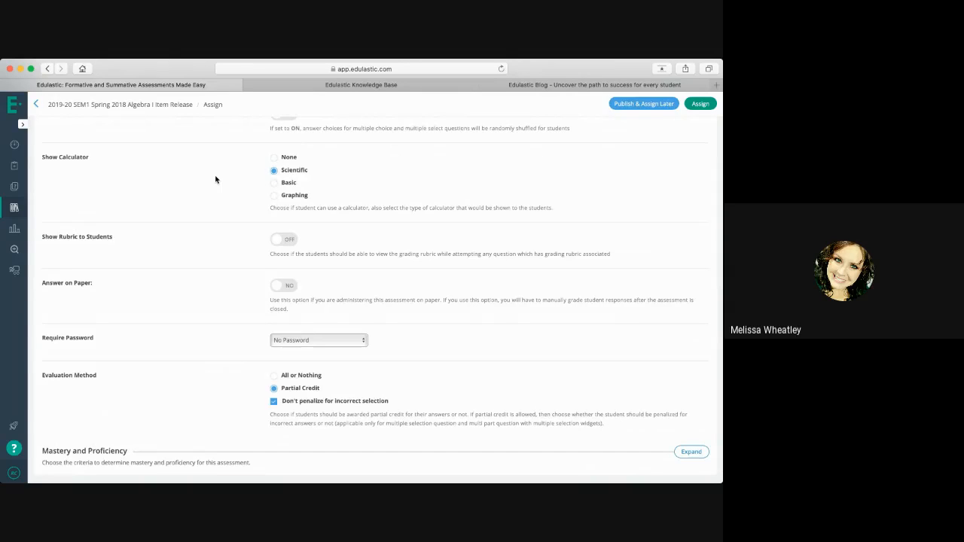
# - Check the remaining Super Powers settings and publish the Algebra I test with assignment left for another time
pyautogui.scroll(-1, 204, 366)
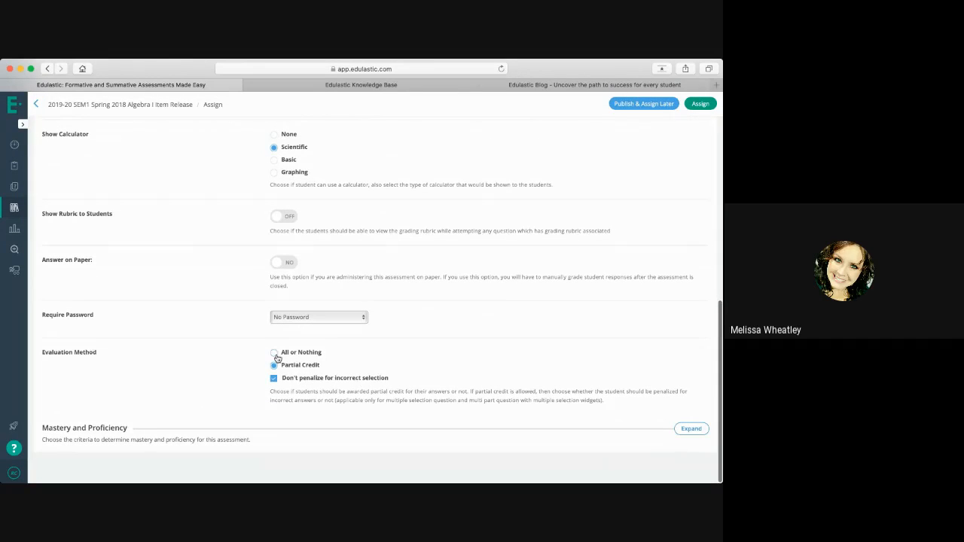
pyautogui.scroll(-1, 516, 342)
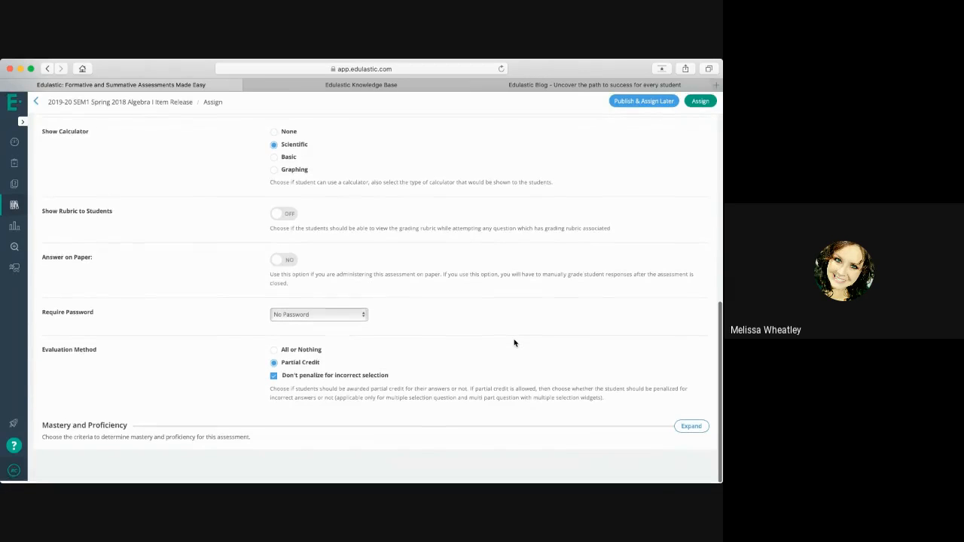
pyautogui.scroll(5, 514, 343)
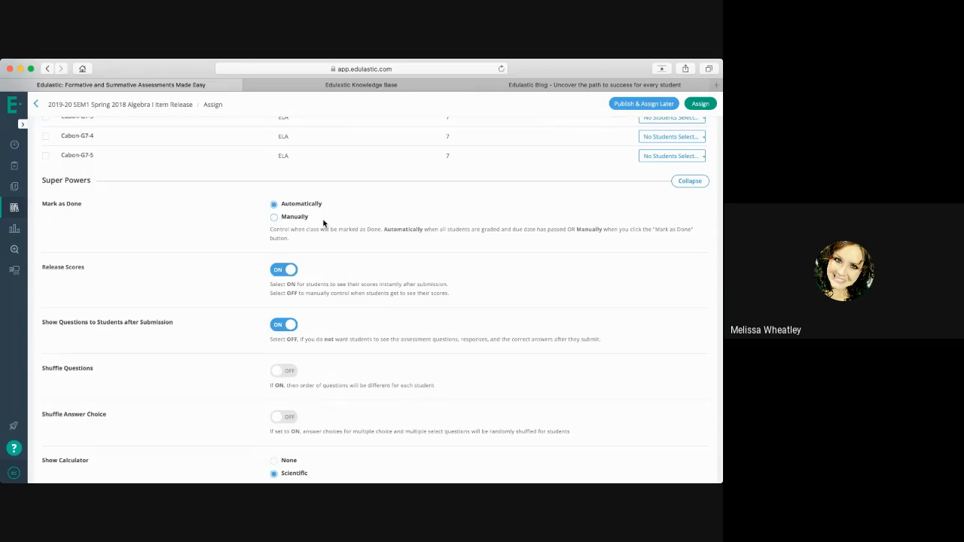
pyautogui.scroll(5, 324, 223)
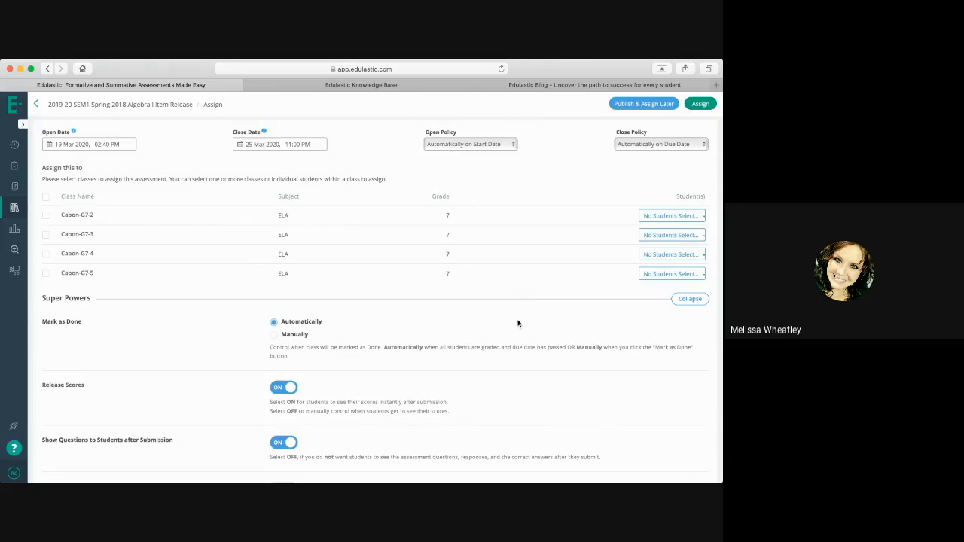
pyautogui.scroll(-5, 517, 323)
pyautogui.scroll(5, 518, 323)
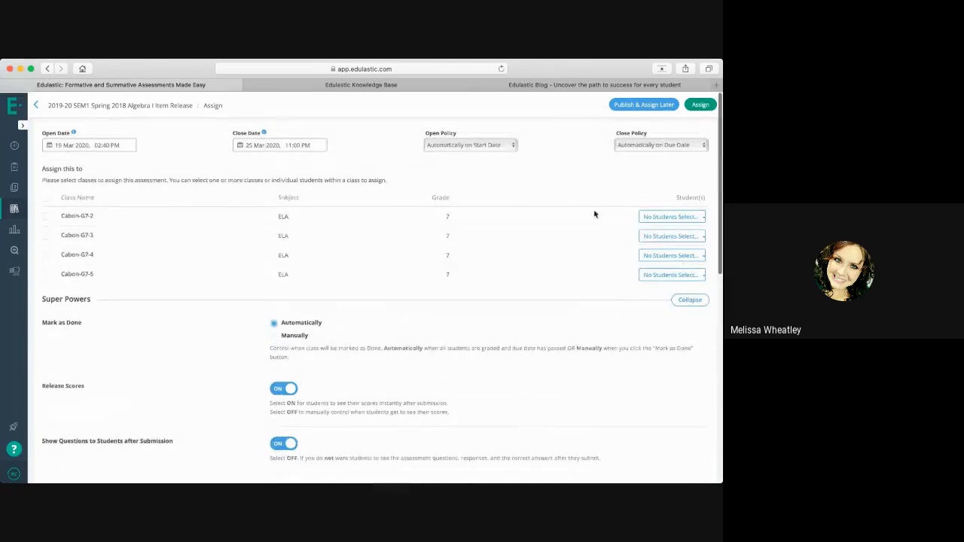
pyautogui.click(639, 105)
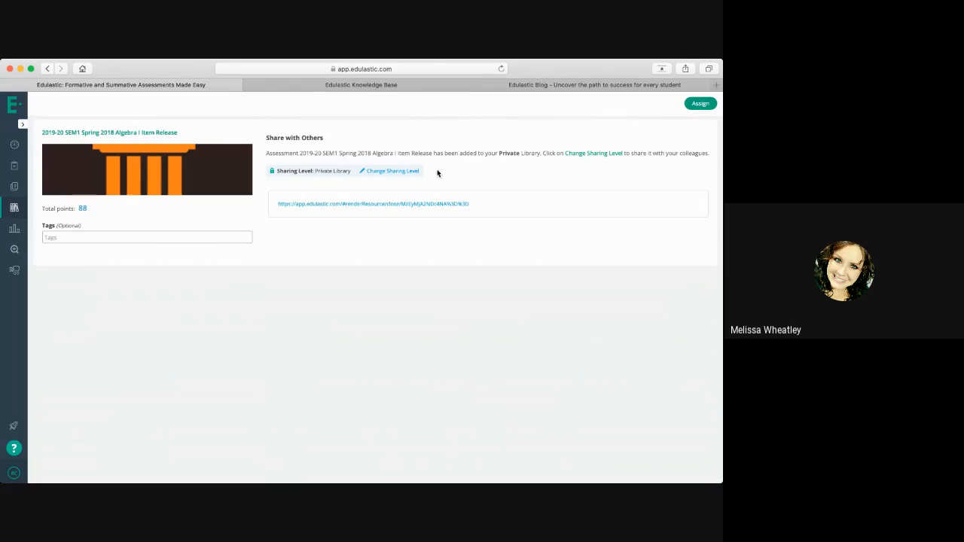
# - Examine the assessment's sharing level choices, including Link Share and Invite Users, without saving a change
pyautogui.click(387, 173)
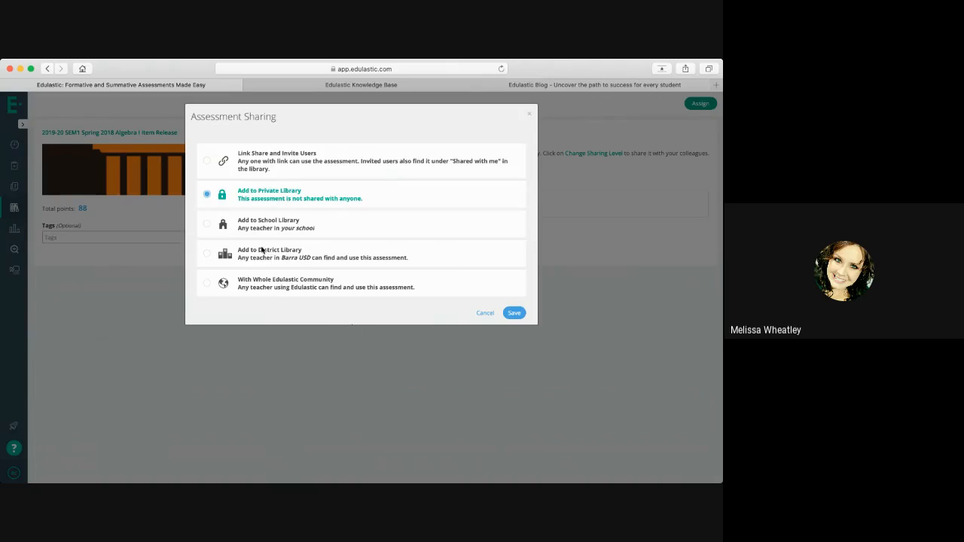
pyautogui.click(207, 162)
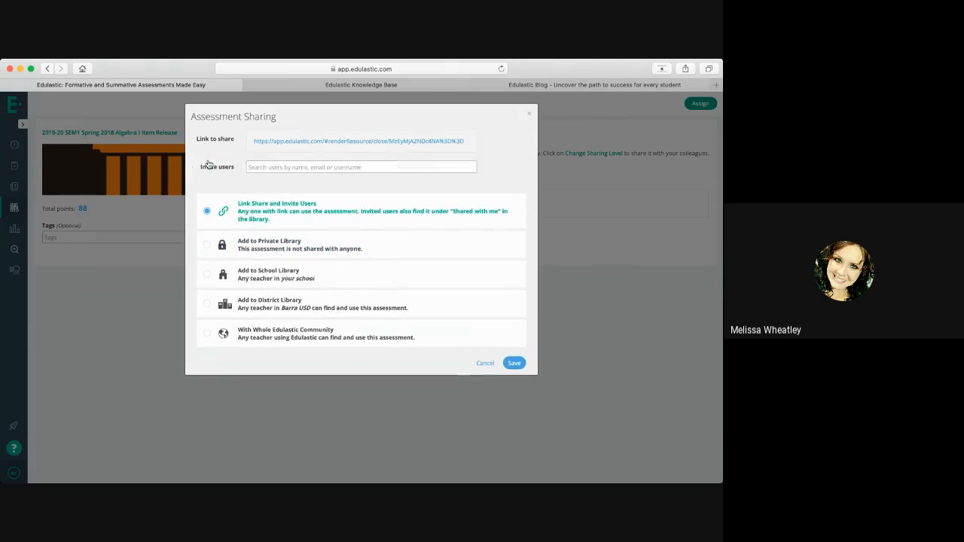
pyautogui.click(486, 365)
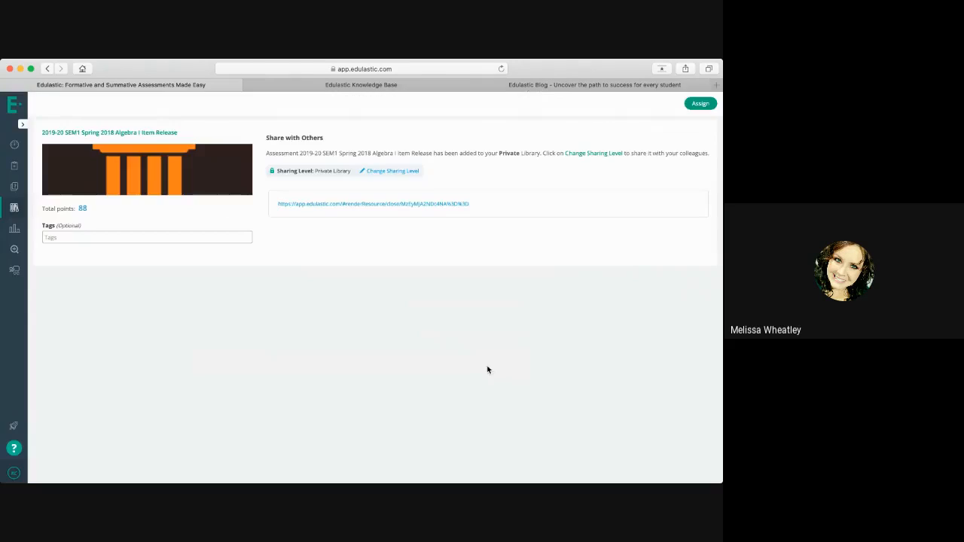
pyautogui.click(400, 171)
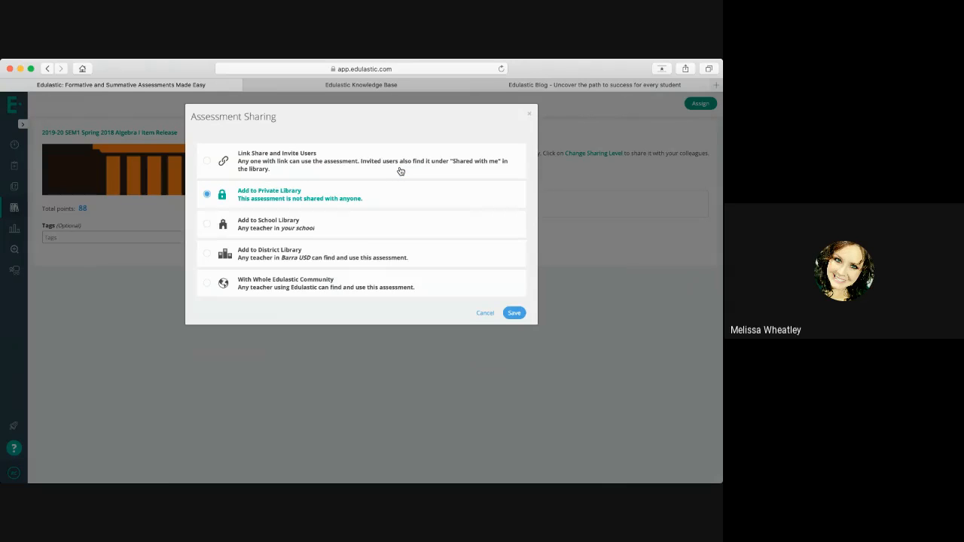
pyautogui.click(485, 314)
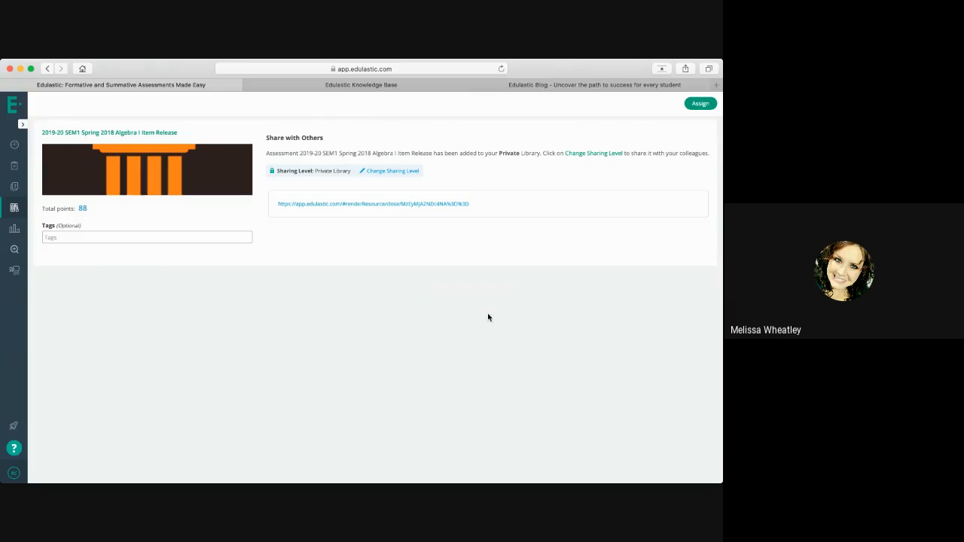
pyautogui.click(394, 172)
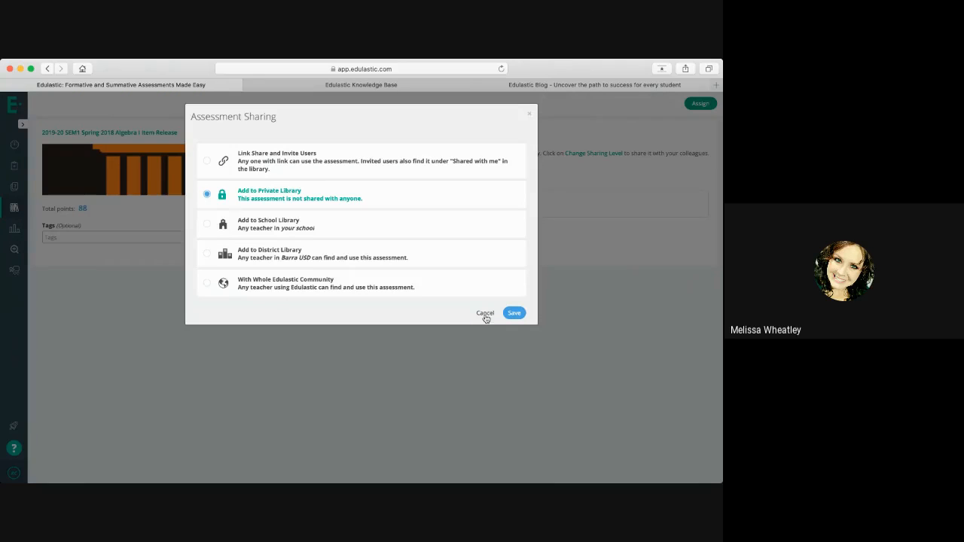
pyautogui.click(485, 313)
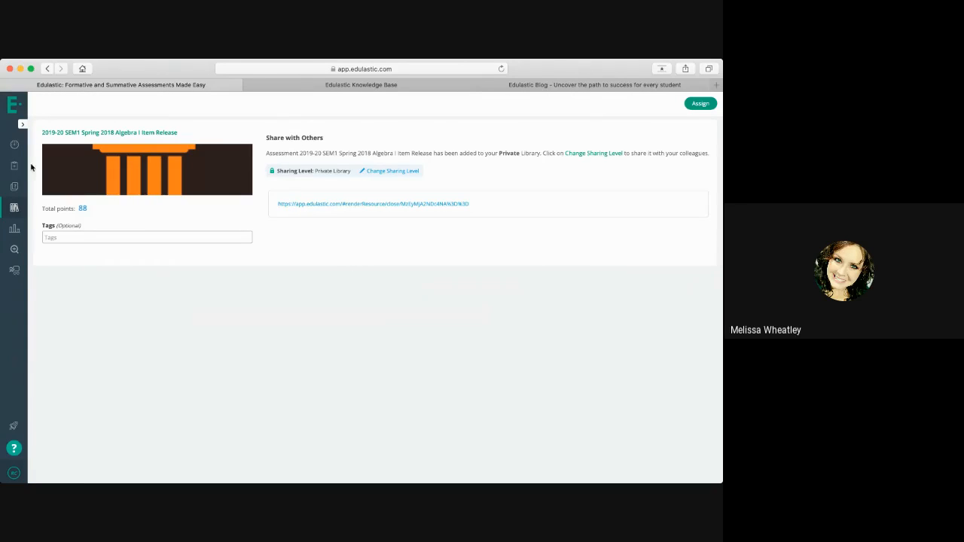
# - Show the Assessments page and list the assessments assigned to the teacher's own classes
pyautogui.click(23, 125)
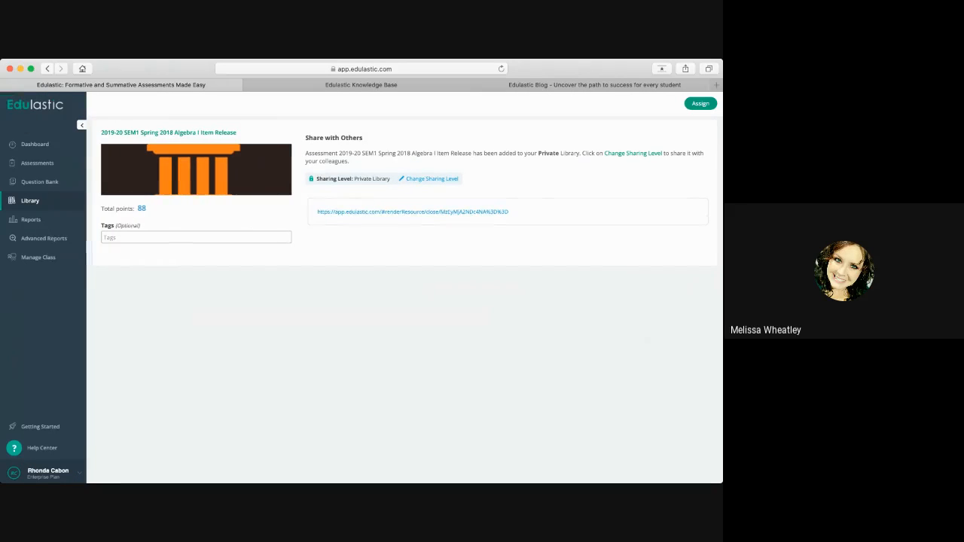
pyautogui.click(28, 169)
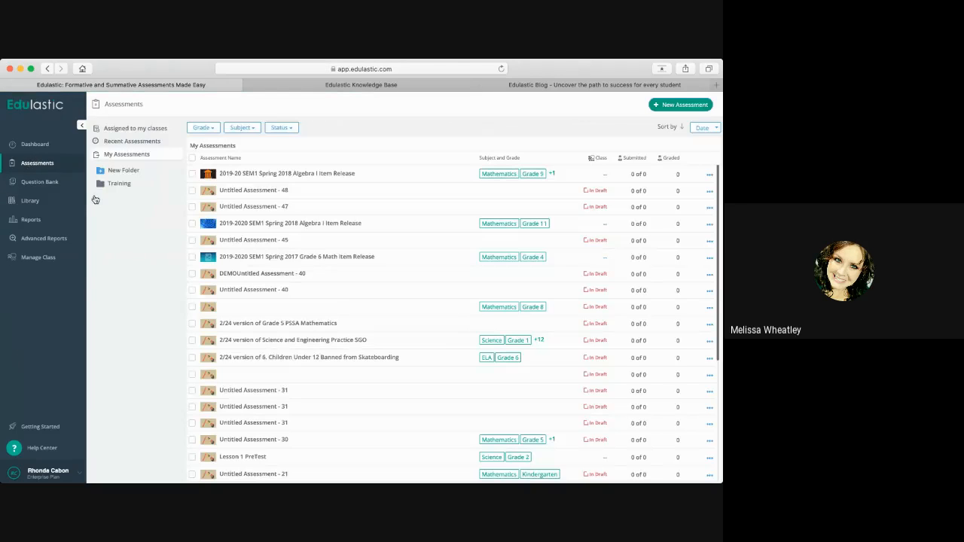
pyautogui.click(131, 129)
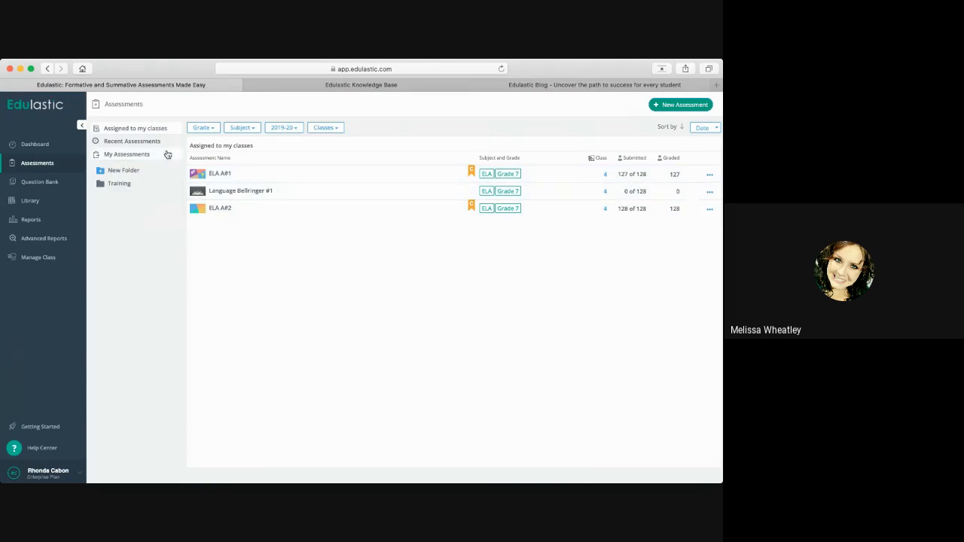
pyautogui.click(48, 163)
# - Show the Question Bank, clear all its filters, and view the classic question types offered for a new question
pyautogui.click(38, 183)
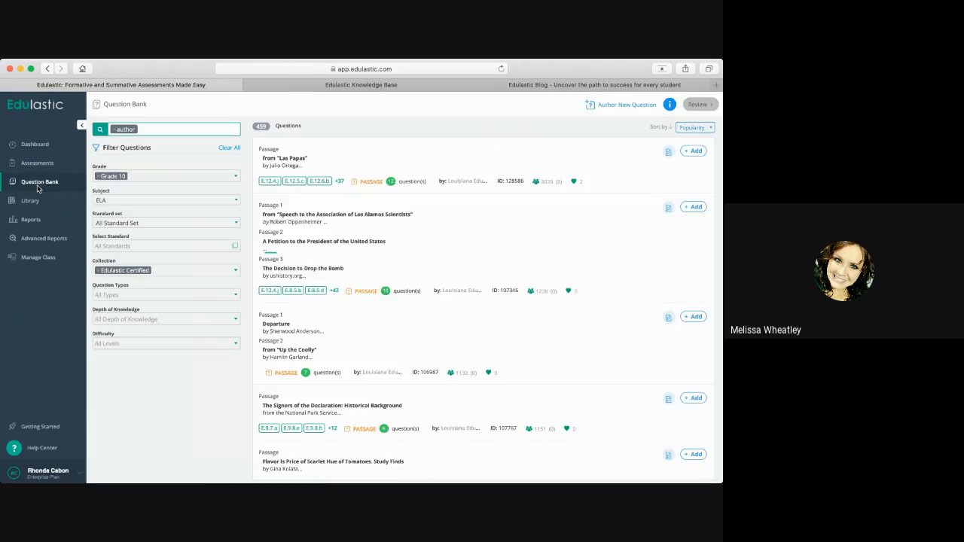
pyautogui.click(35, 201)
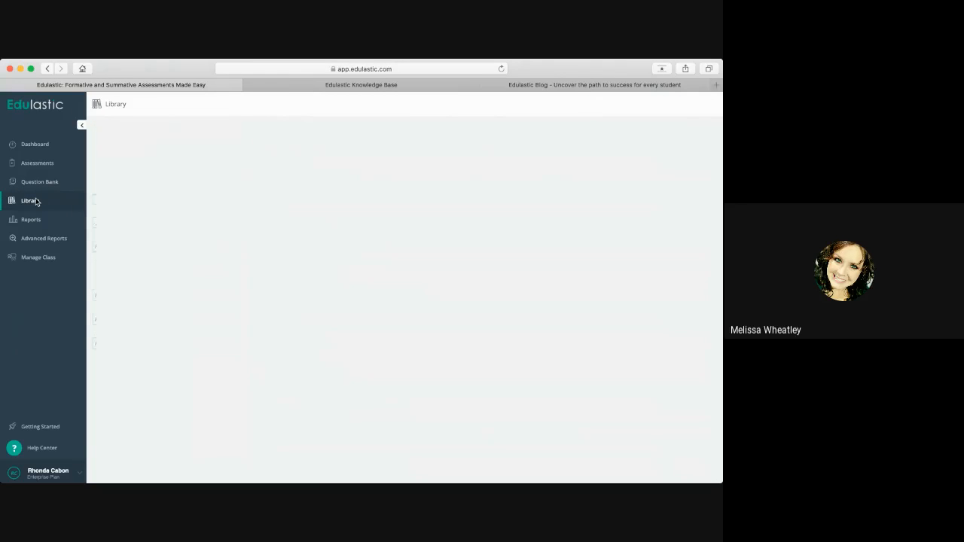
pyautogui.click(41, 185)
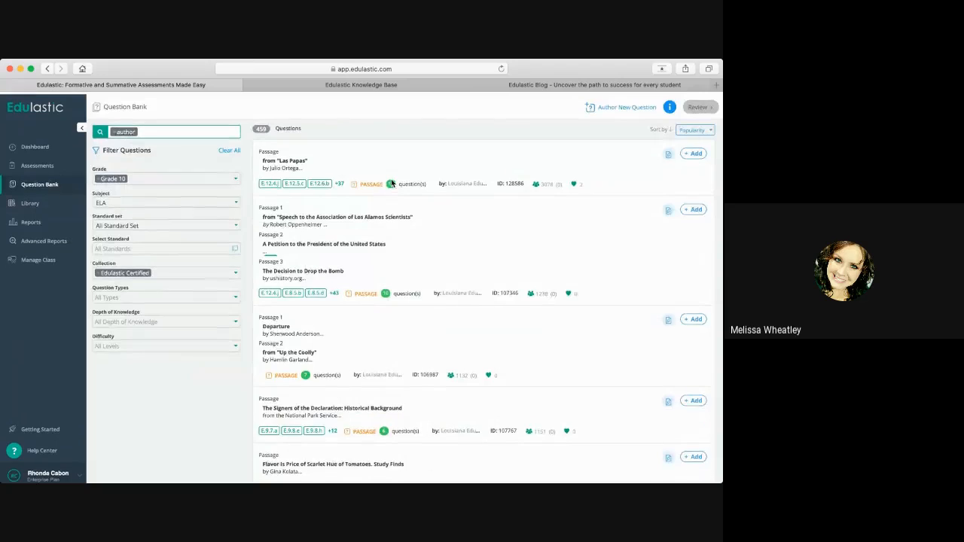
pyautogui.click(233, 149)
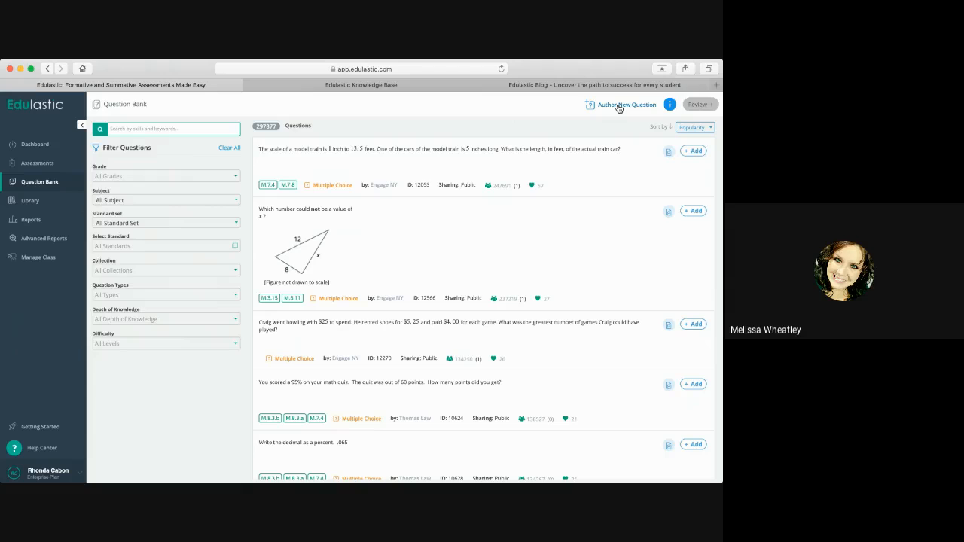
pyautogui.click(619, 108)
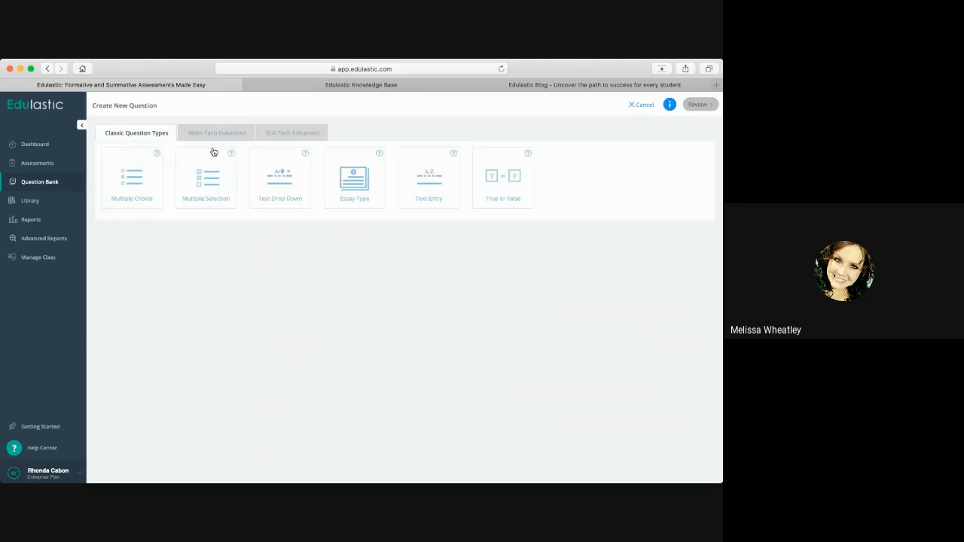
# - Return to the Question Bank and filter its questions by the Private Library collection
pyautogui.click(57, 185)
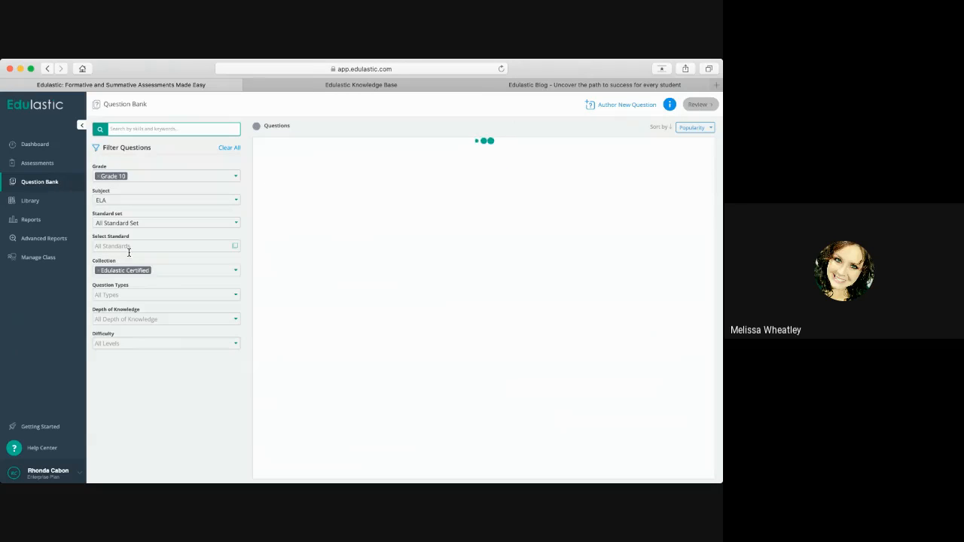
pyautogui.click(211, 268)
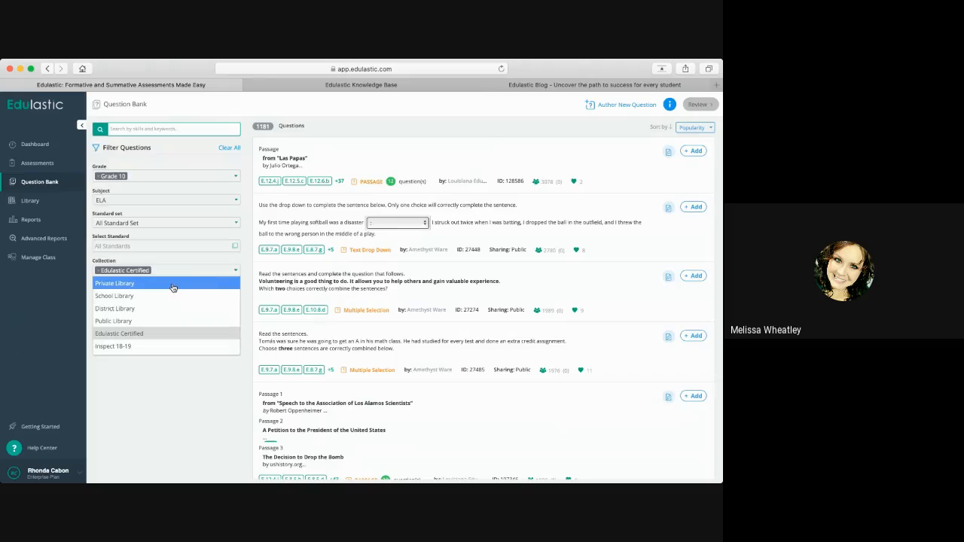
pyautogui.click(173, 285)
pyautogui.click(147, 271)
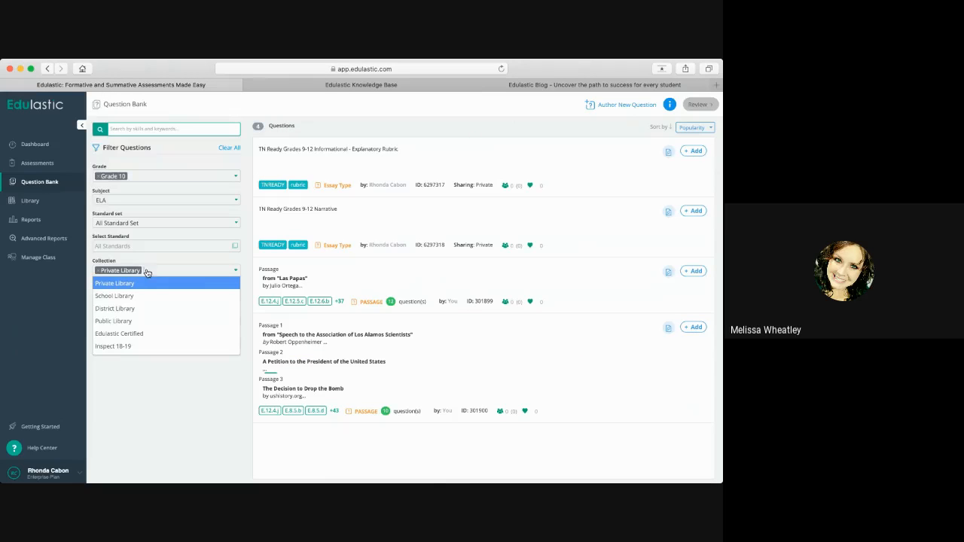
pyautogui.click(154, 267)
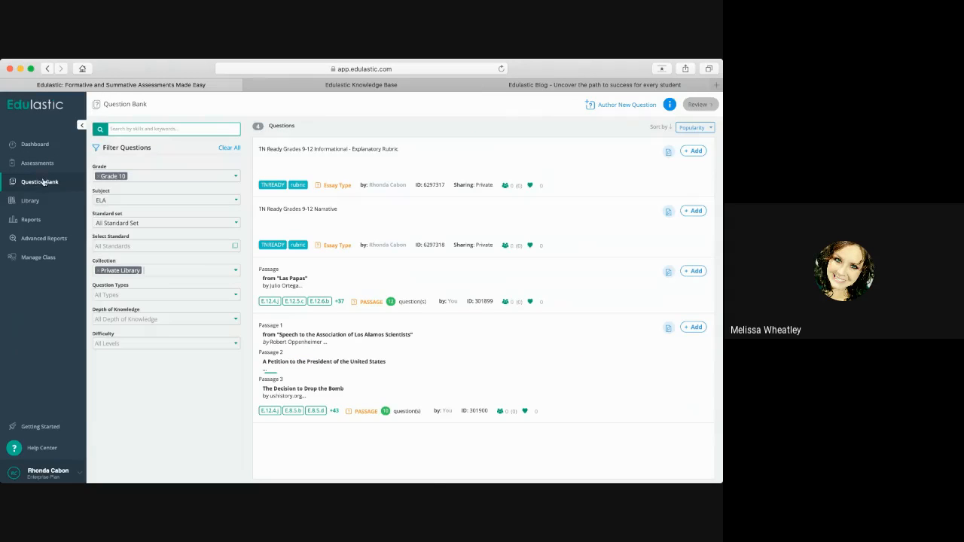
# - Widen the Private Library question search by removing the Grade 10 filter and setting the subject to All Subject
pyautogui.click(97, 176)
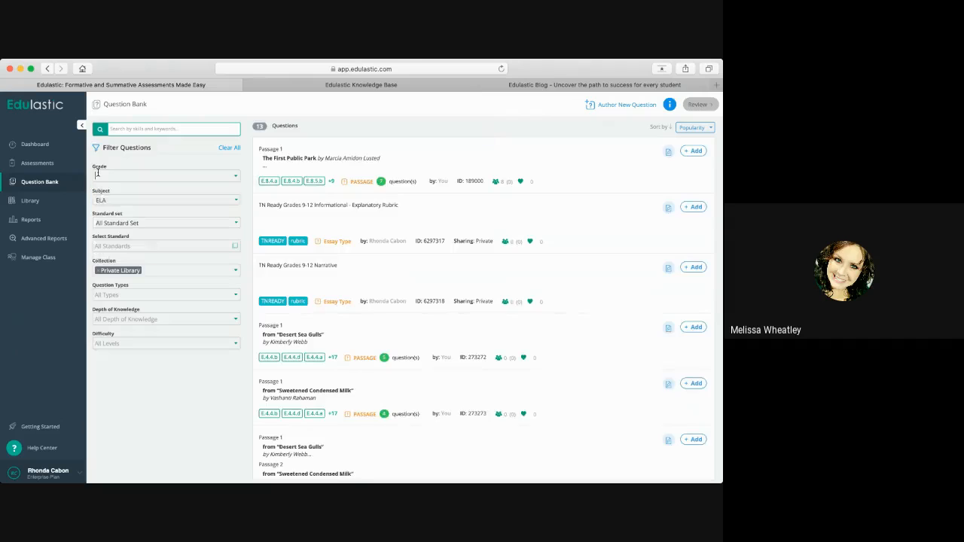
pyautogui.click(117, 202)
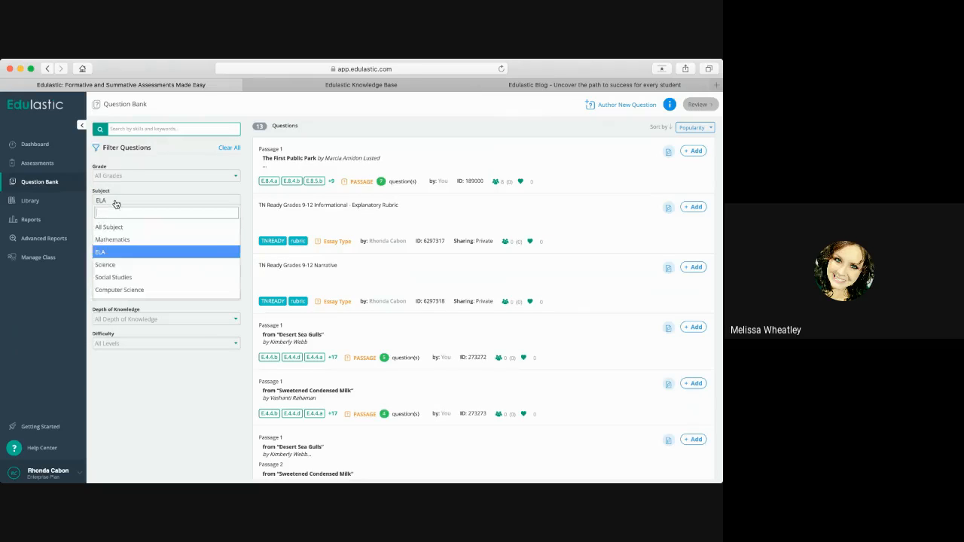
pyautogui.click(116, 222)
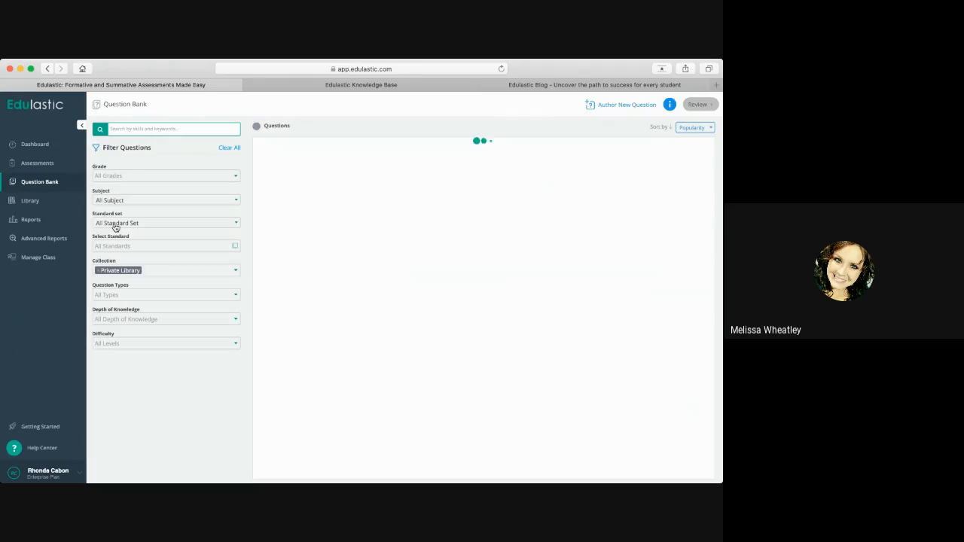
pyautogui.click(118, 270)
pyautogui.click(117, 281)
pyautogui.click(122, 273)
pyautogui.click(120, 282)
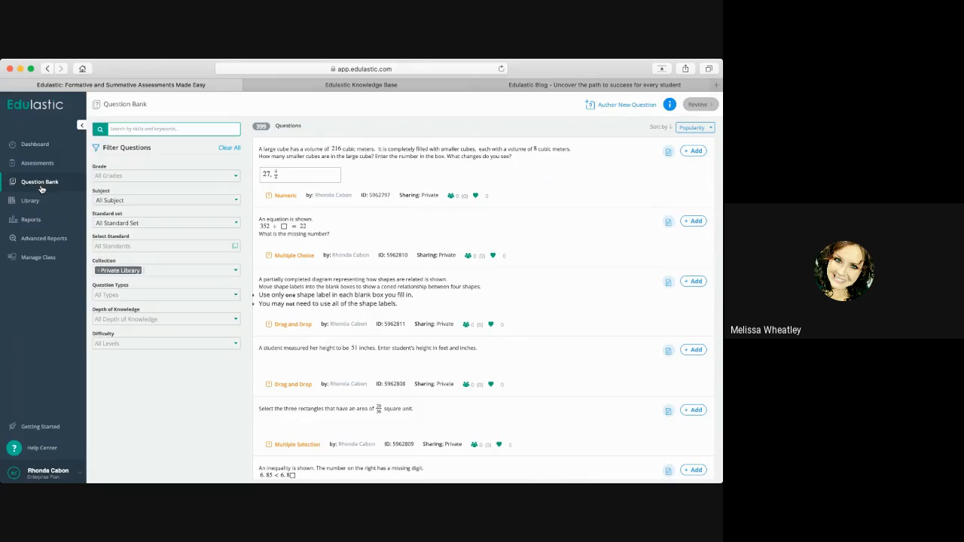
# - Open the Live Class Board of the assigned ELA A#1 assessment for the G7-2 class and show its results by standard
pyautogui.click(45, 183)
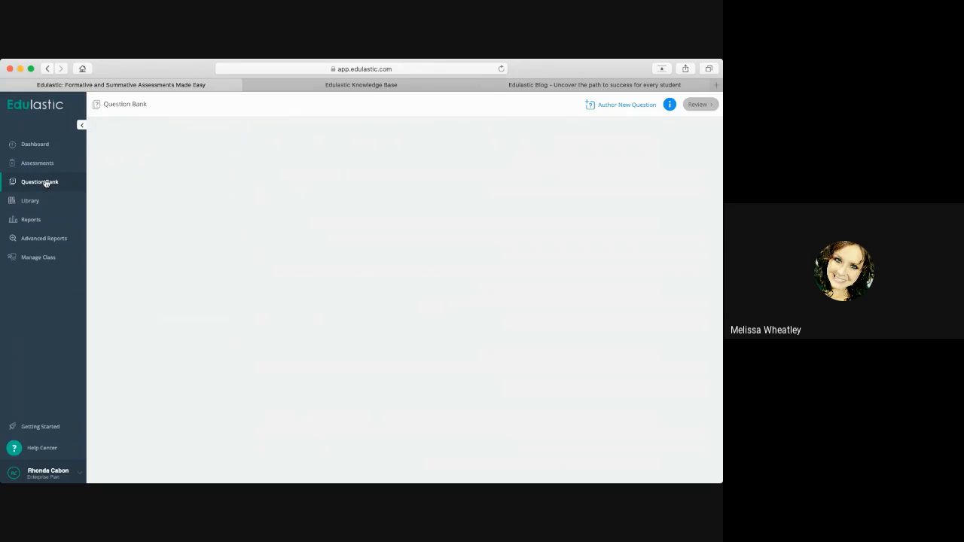
pyautogui.click(42, 202)
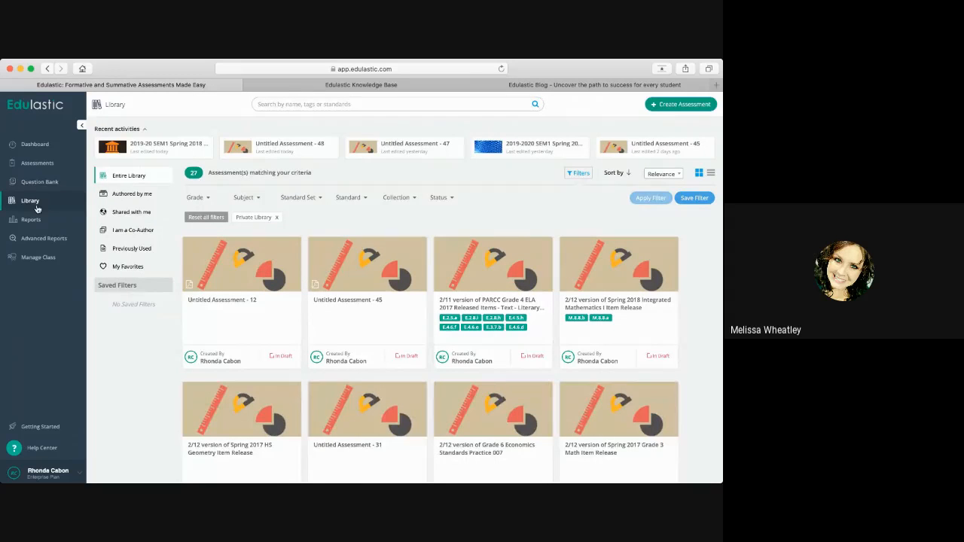
pyautogui.click(38, 164)
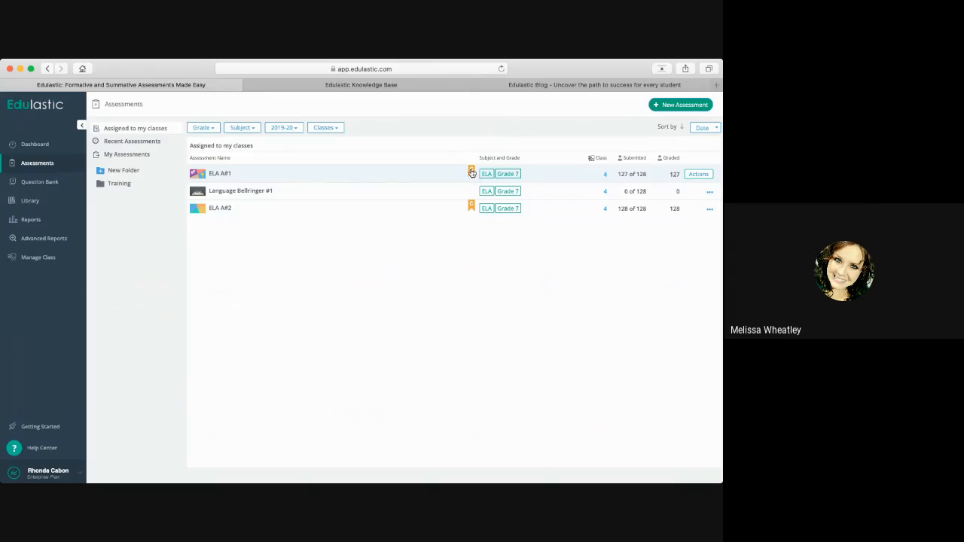
pyautogui.click(400, 178)
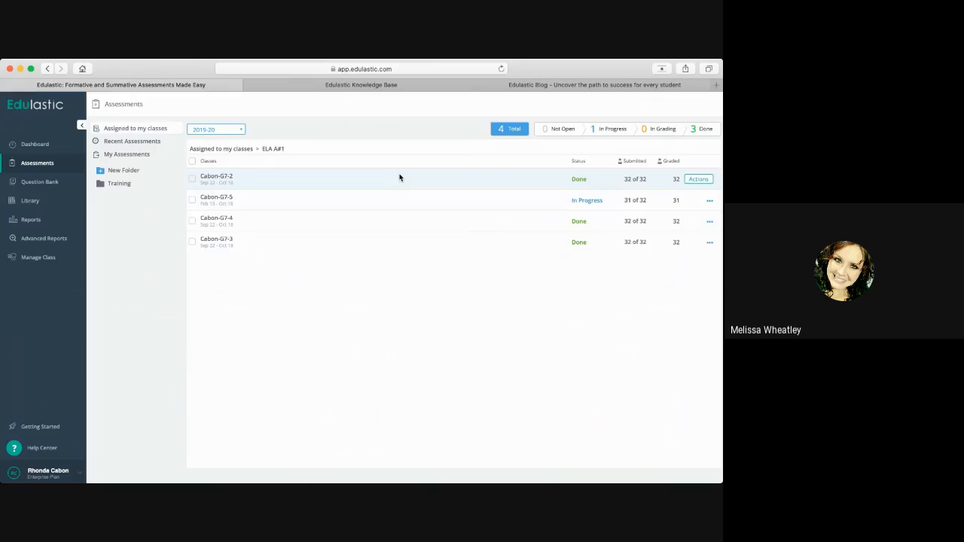
pyautogui.click(388, 180)
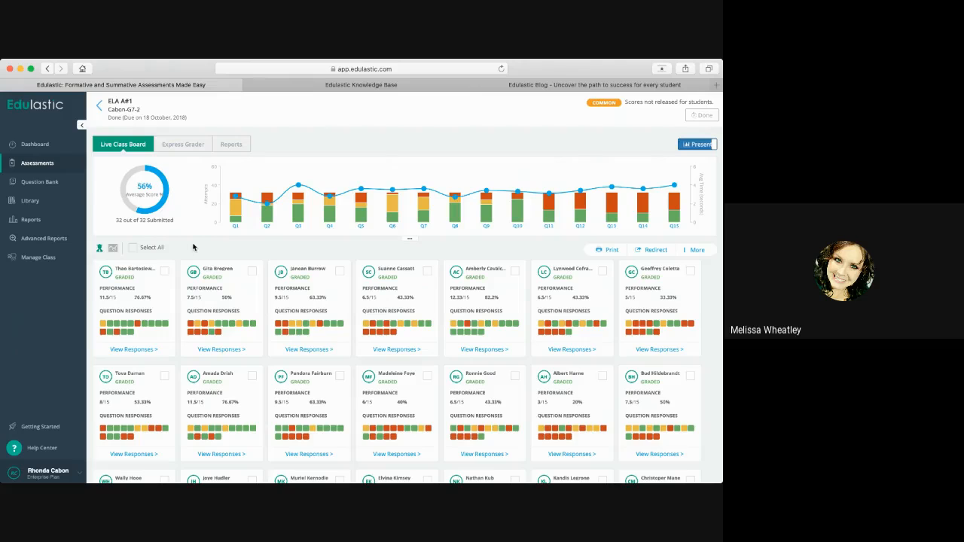
pyautogui.click(112, 249)
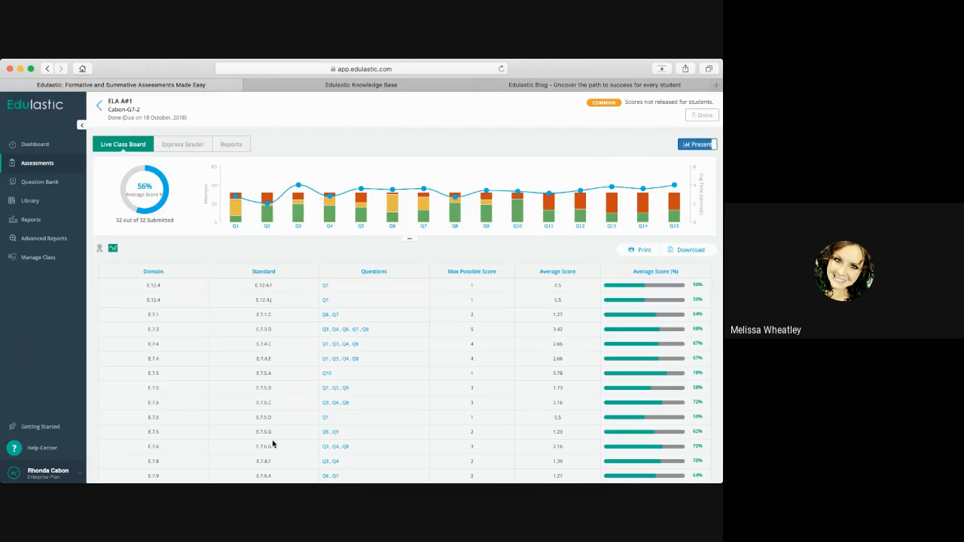
# - Check the description of standard E.7.4.C and, in the student card view, the answer counts and average times in the question chart
pyautogui.moveTo(270, 343)
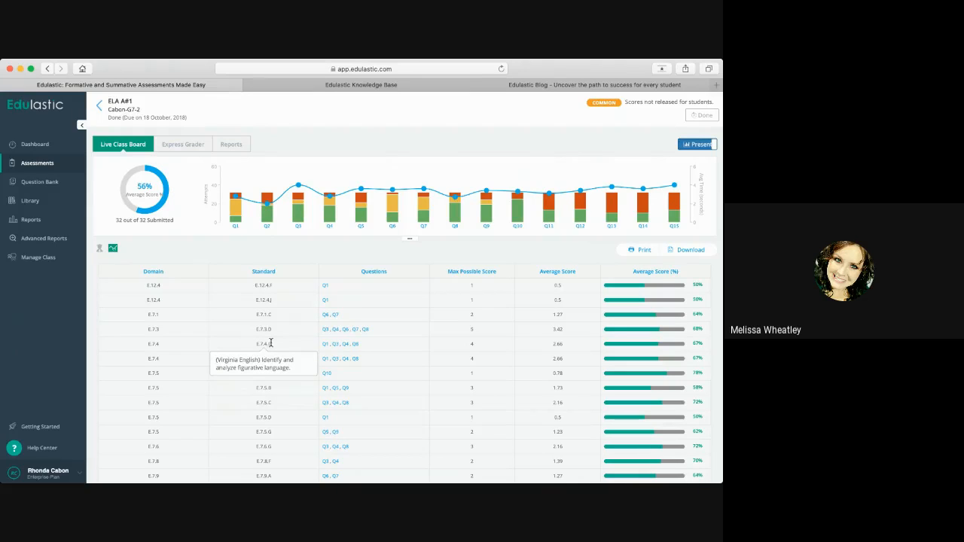
pyautogui.click(98, 249)
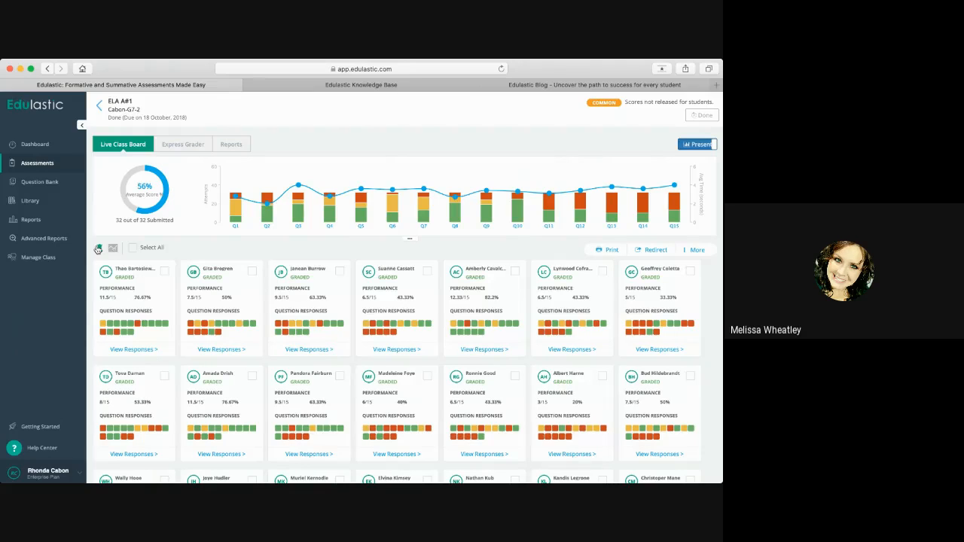
pyautogui.moveTo(644, 227)
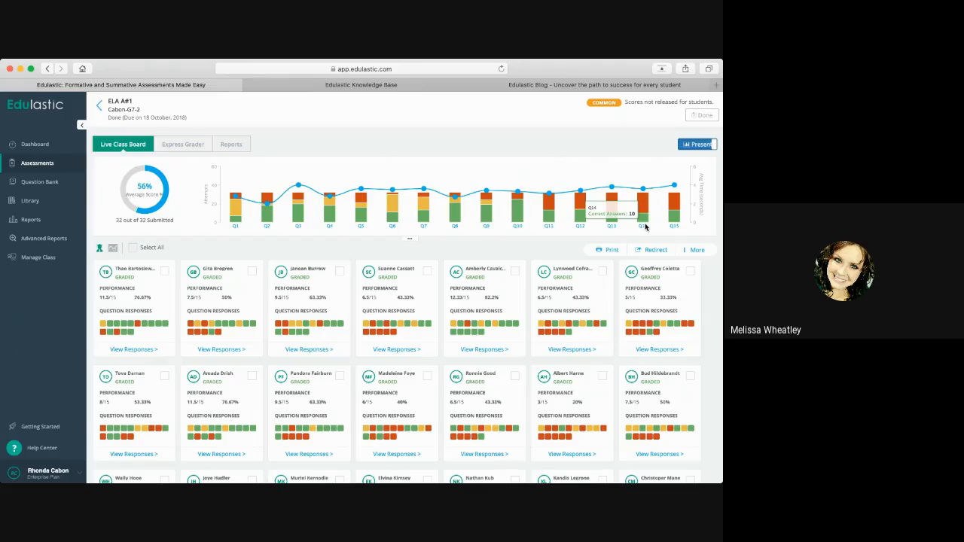
pyautogui.moveTo(645, 194)
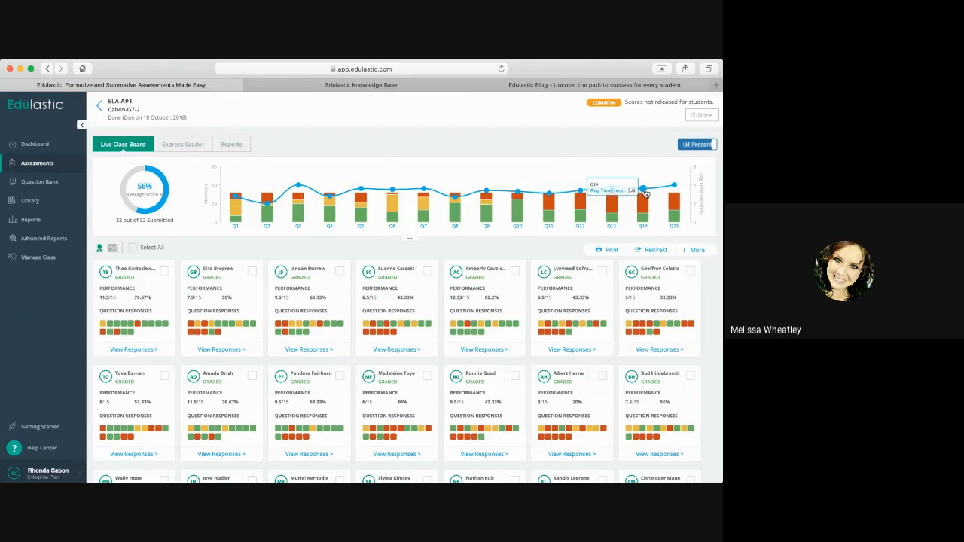
pyautogui.moveTo(300, 189)
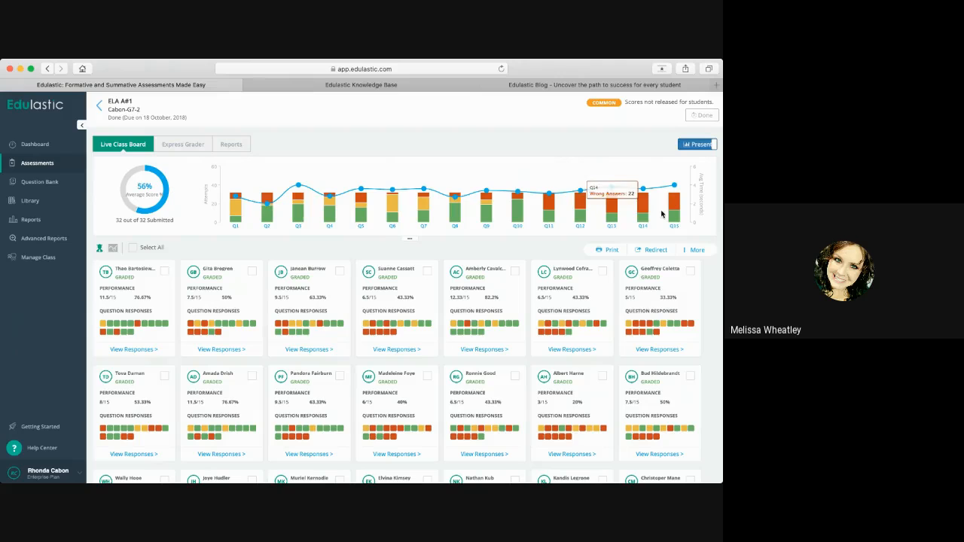
pyautogui.moveTo(614, 215)
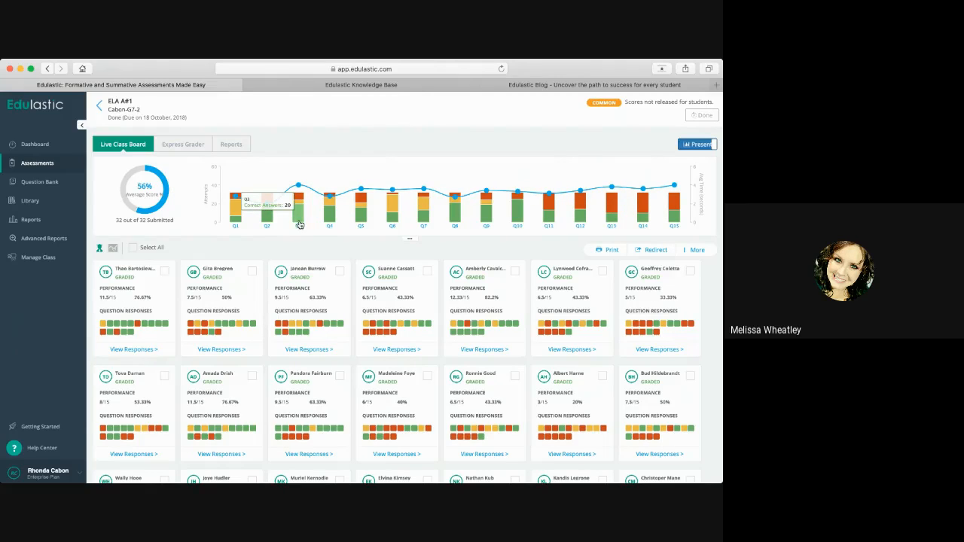
# - Open the class's detailed responses to question 14 and look through the individual students' answers
pyautogui.click(645, 228)
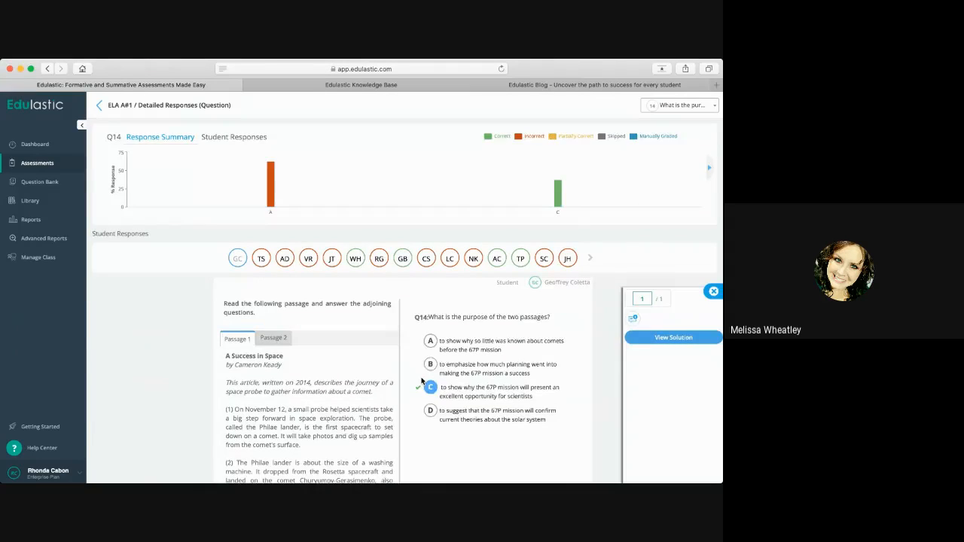
pyautogui.scroll(-5, 422, 380)
pyautogui.scroll(-3, 422, 380)
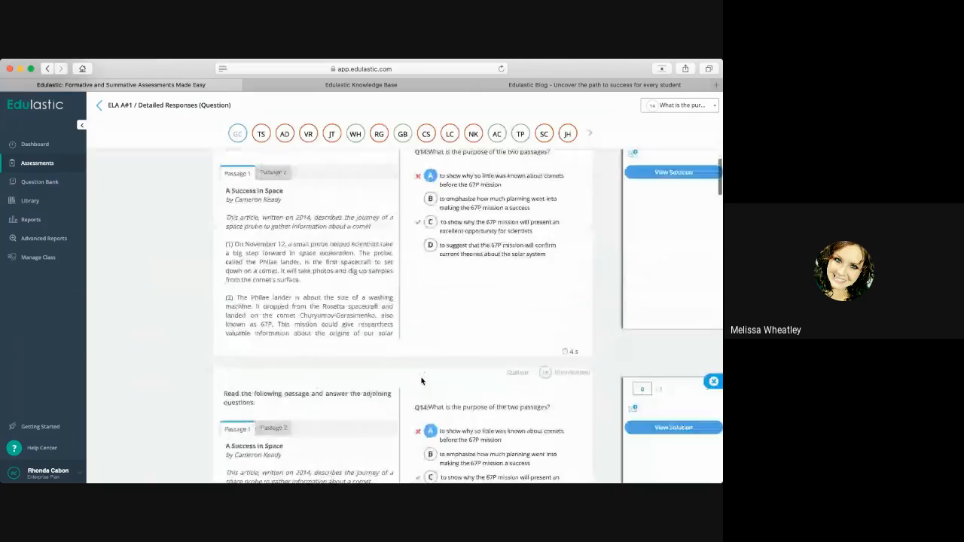
pyautogui.scroll(-7, 421, 380)
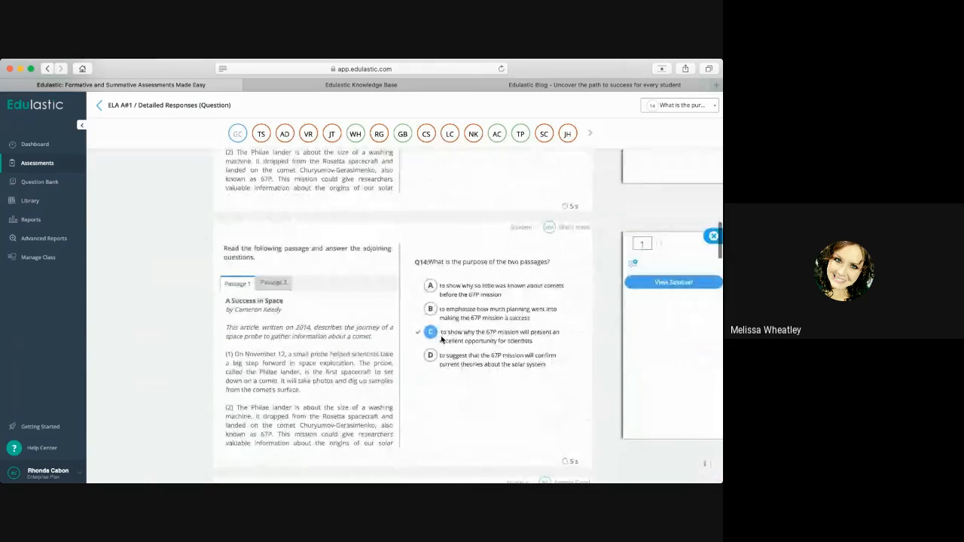
pyautogui.scroll(-6, 438, 340)
pyautogui.scroll(-1, 438, 340)
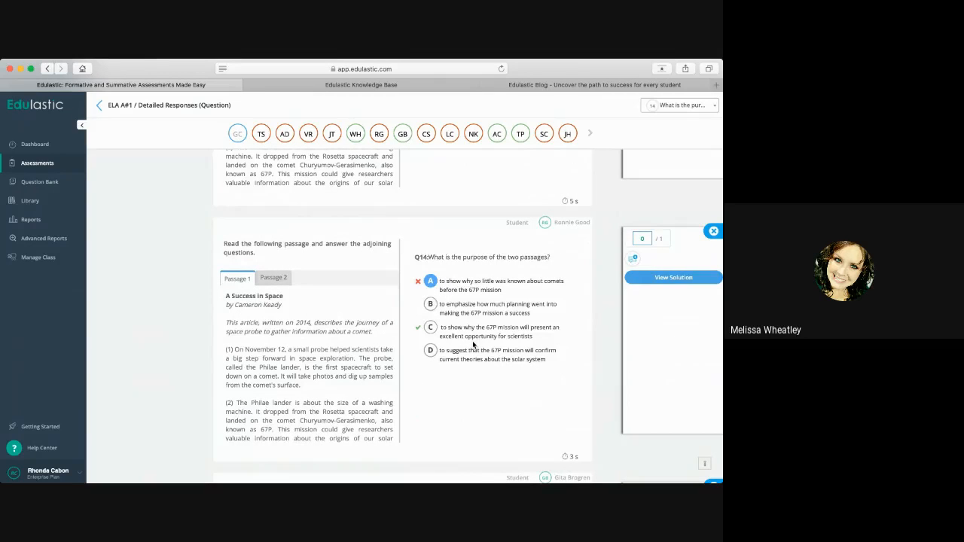
pyautogui.scroll(10, 472, 342)
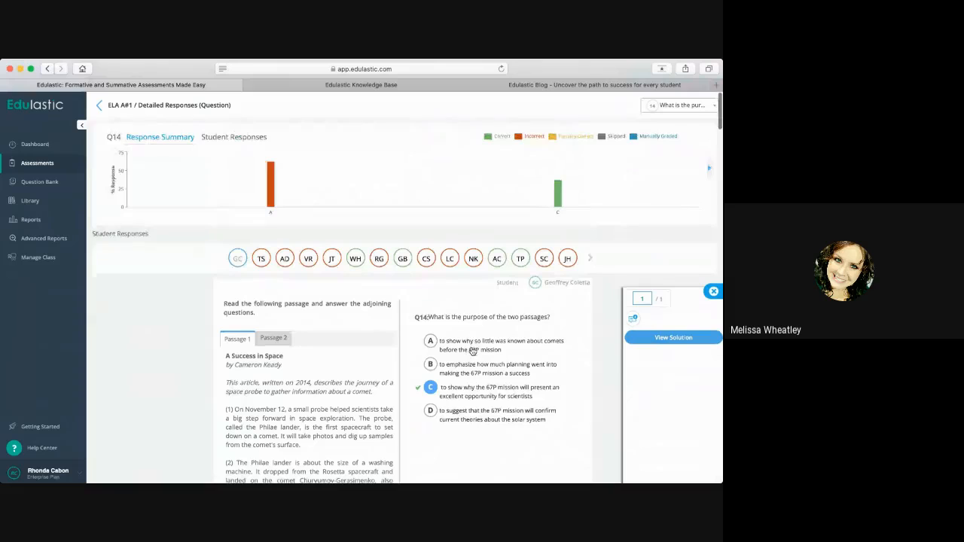
# - Set the first student's question 14 score to .5 and show the feedback comment box before returning to the Live Class Board
pyautogui.click(645, 298)
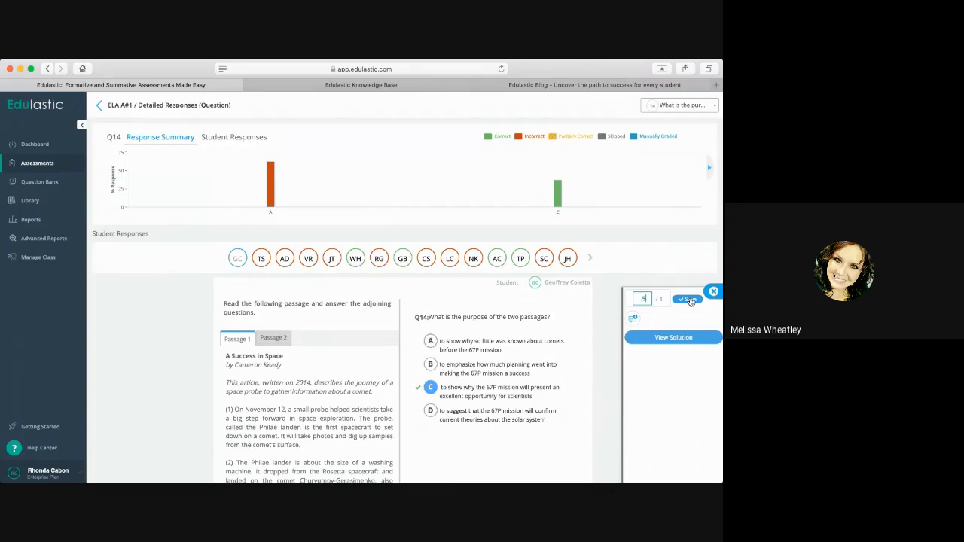
pyautogui.click(634, 320)
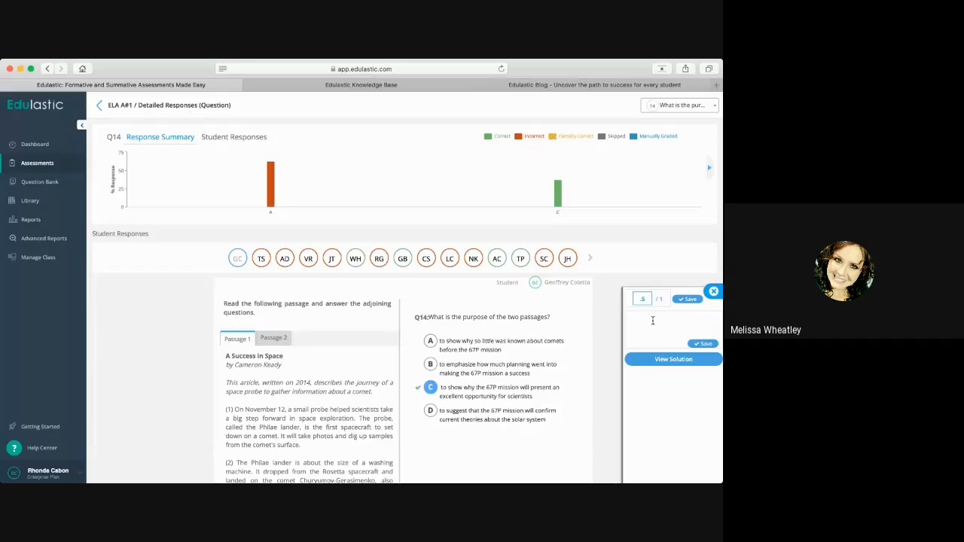
pyautogui.click(713, 291)
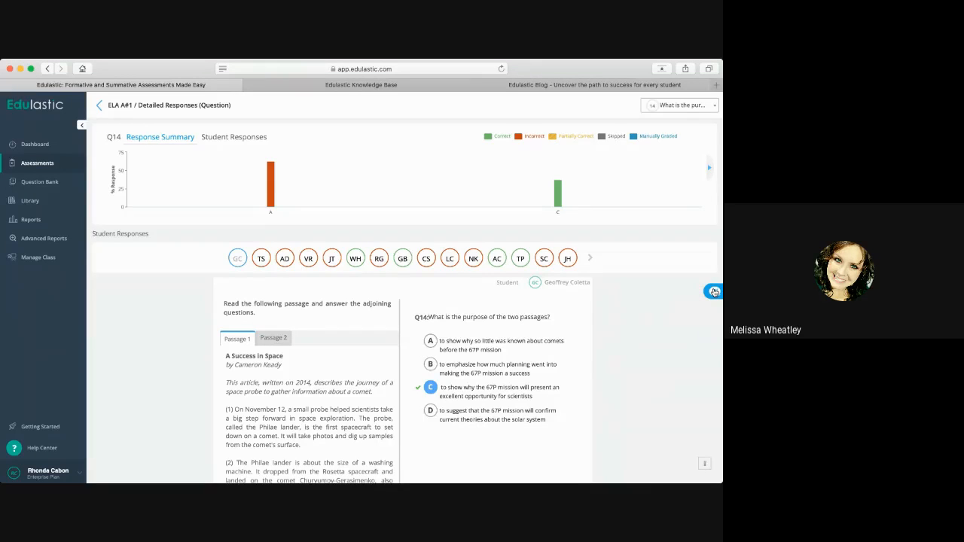
pyautogui.click(714, 292)
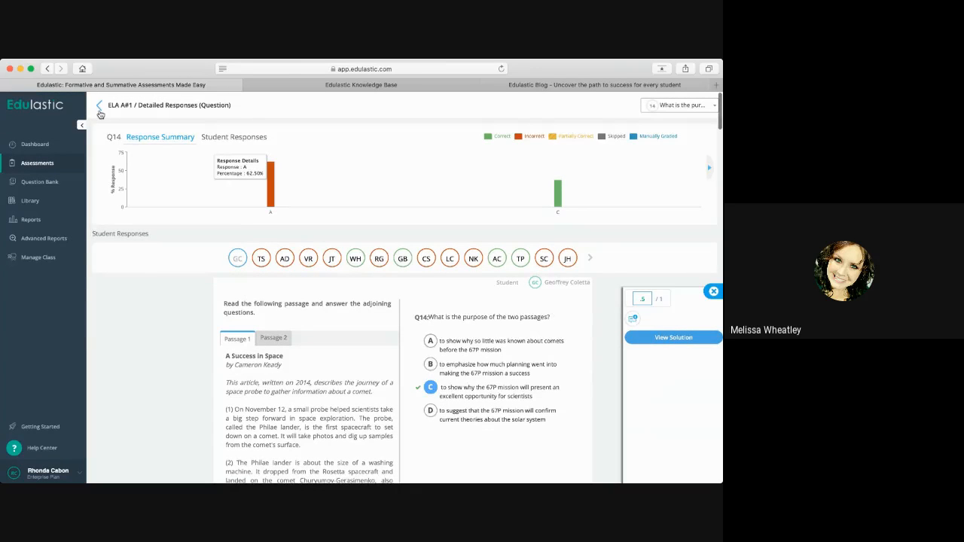
pyautogui.click(99, 107)
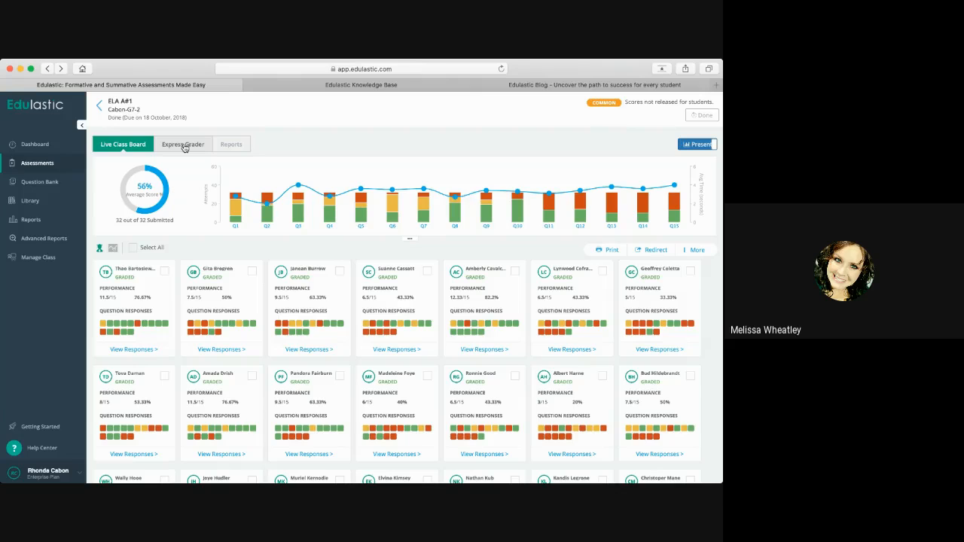
# - Show the Express Grader in Score Entry mode and open the second student's question 1 score for editing
pyautogui.click(184, 145)
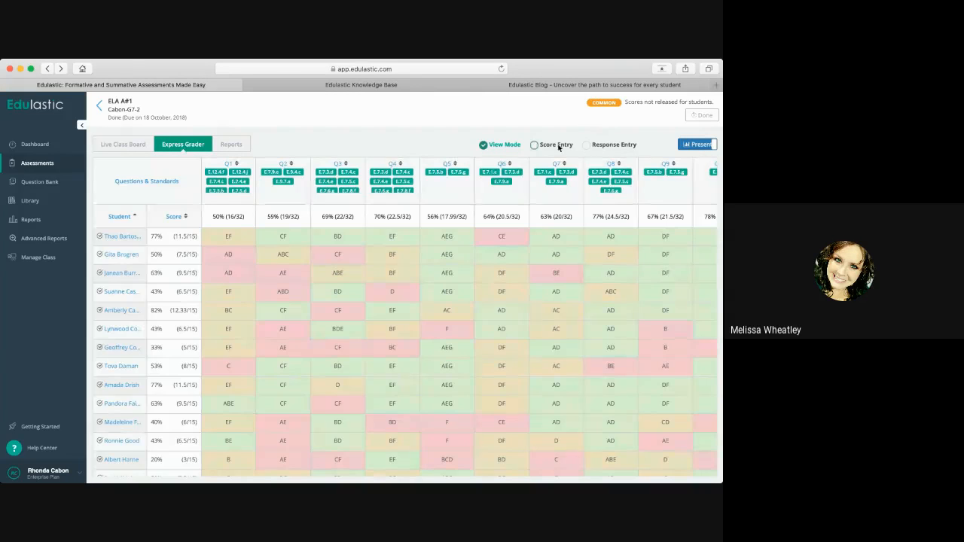
pyautogui.click(533, 144)
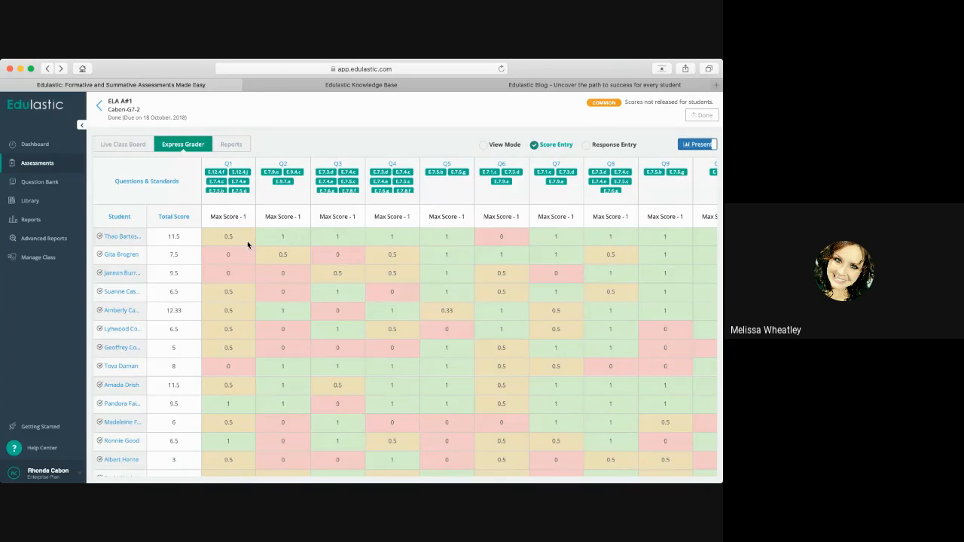
pyautogui.click(237, 255)
pyautogui.click(237, 254)
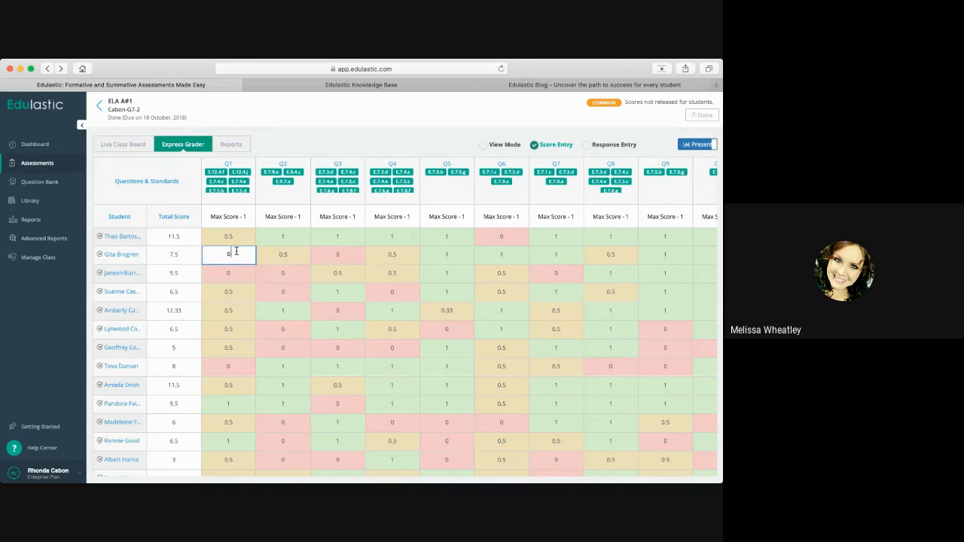
pyautogui.click(236, 291)
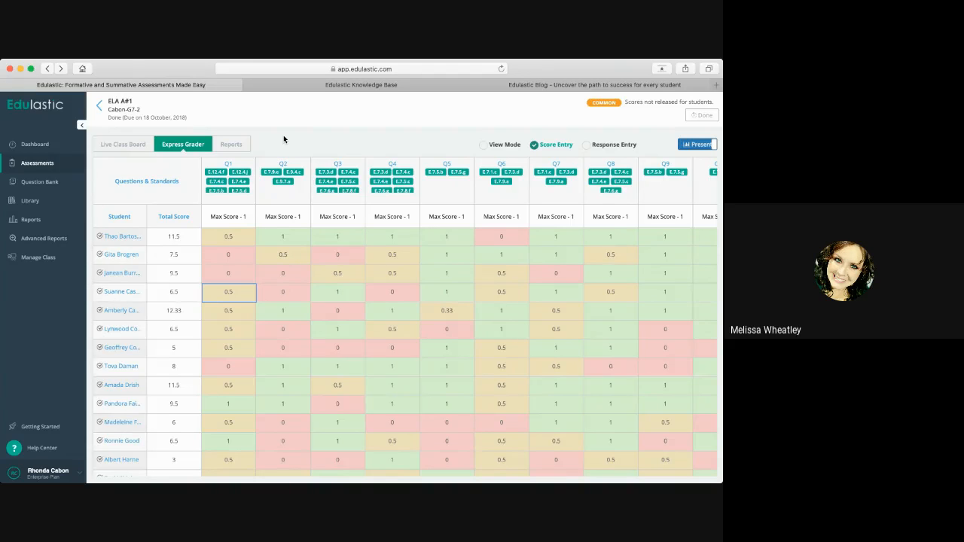
# - View one student's detailed responses from the Live Class Board and return to the board
pyautogui.click(127, 150)
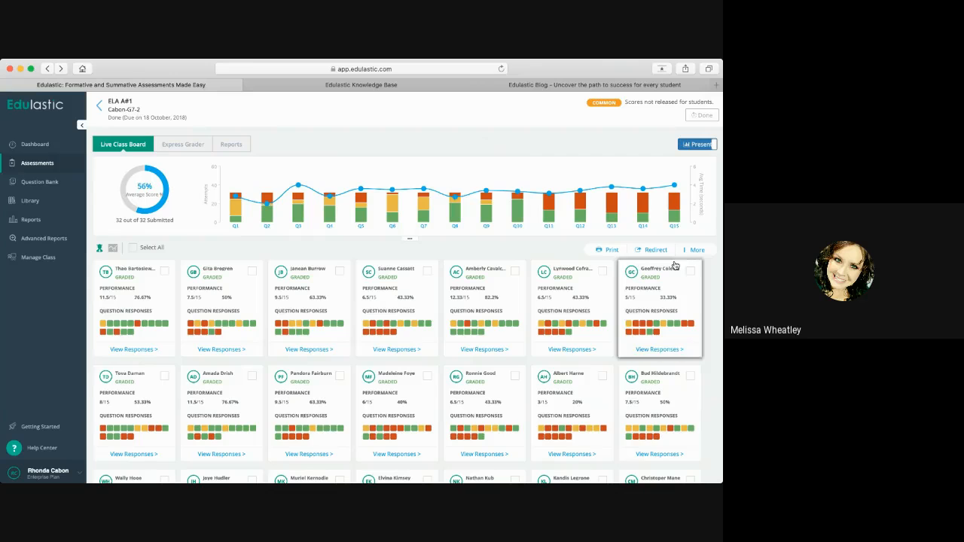
pyautogui.click(560, 312)
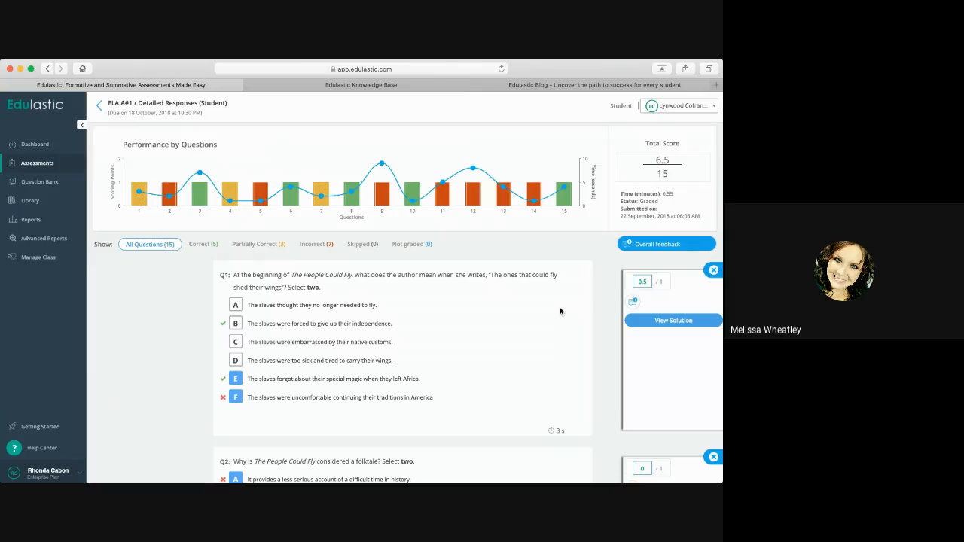
pyautogui.click(100, 109)
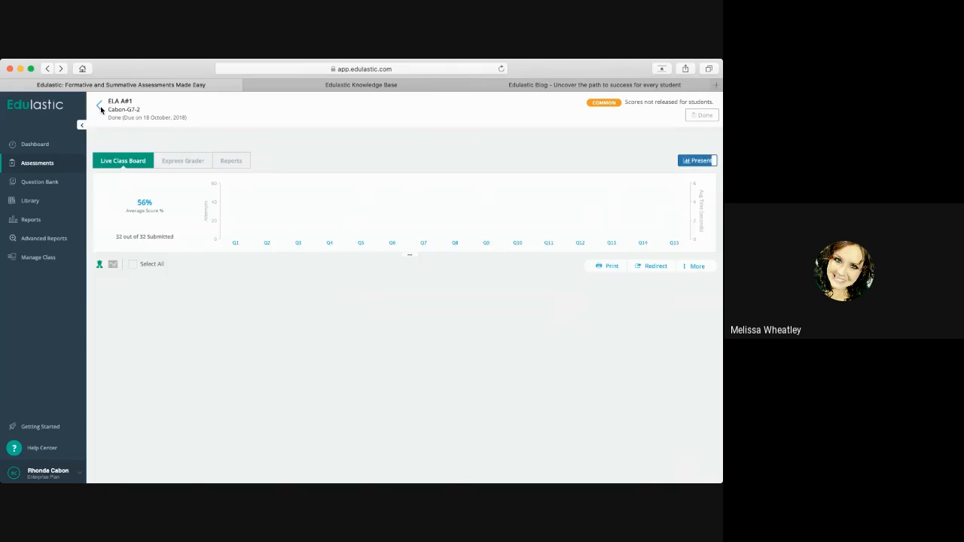
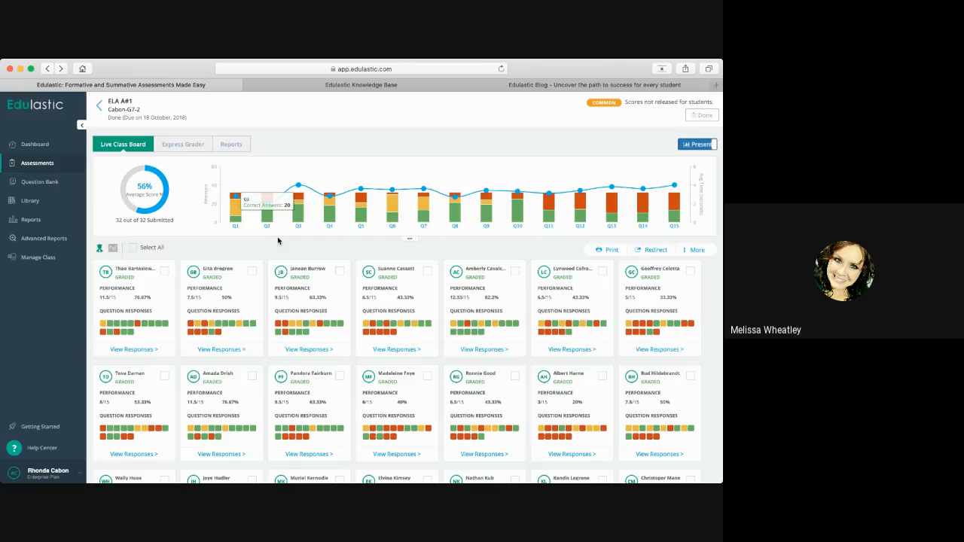
# - View the class's assessment report options and, in the general Reports area, the Student Profile Summary and Student Assessment Profile
pyautogui.click(231, 145)
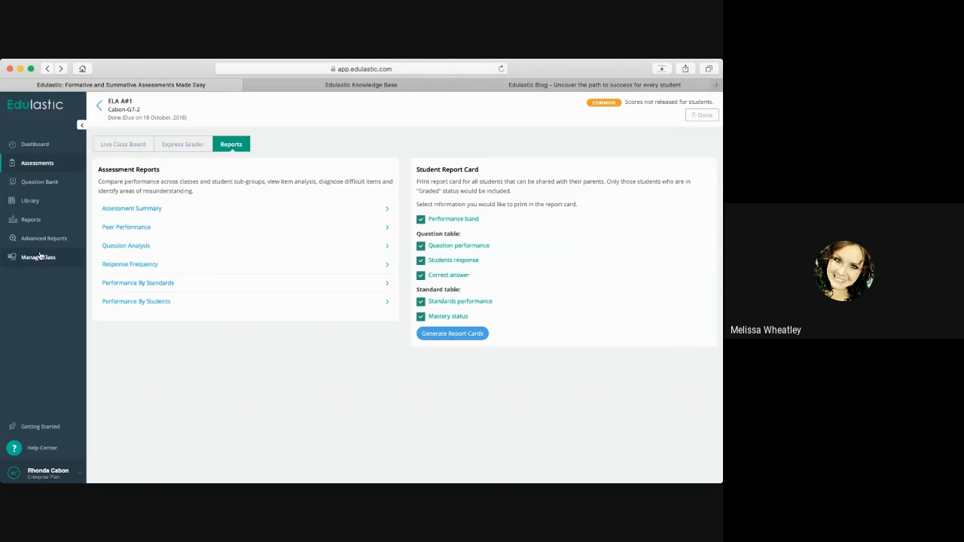
pyautogui.click(33, 219)
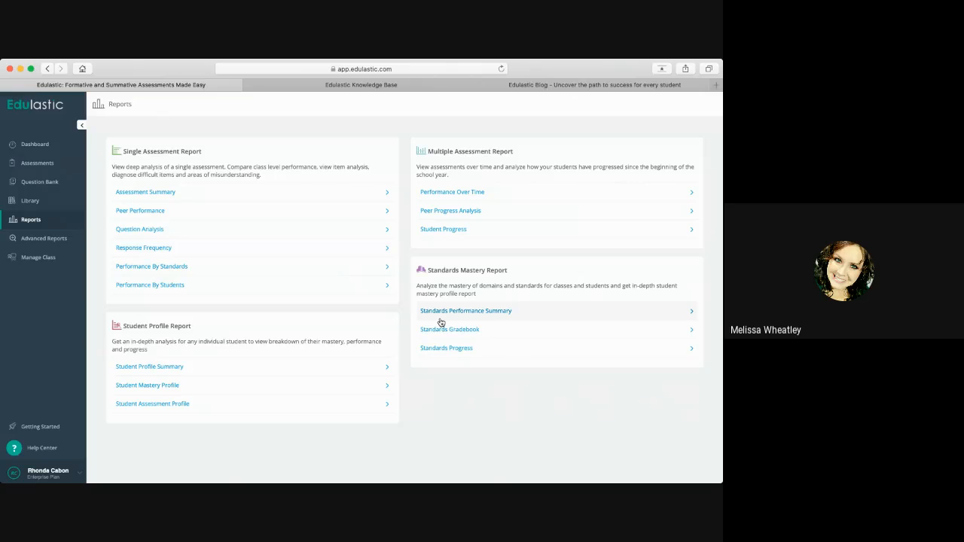
pyautogui.click(172, 367)
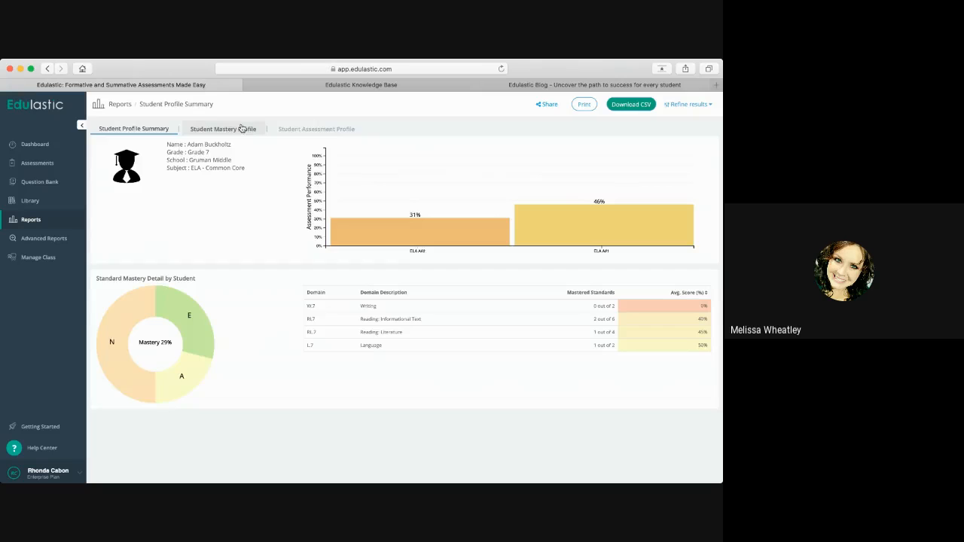
pyautogui.click(291, 128)
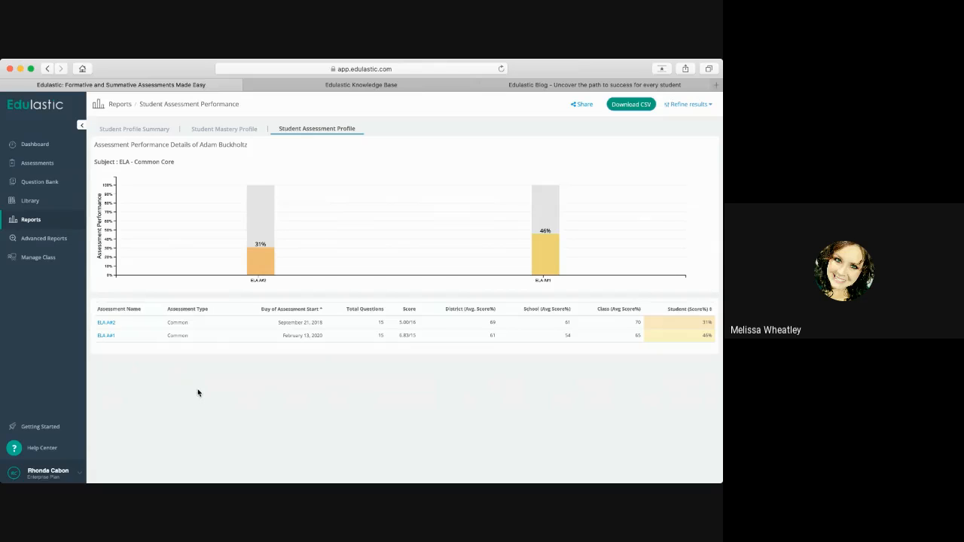
pyautogui.click(126, 132)
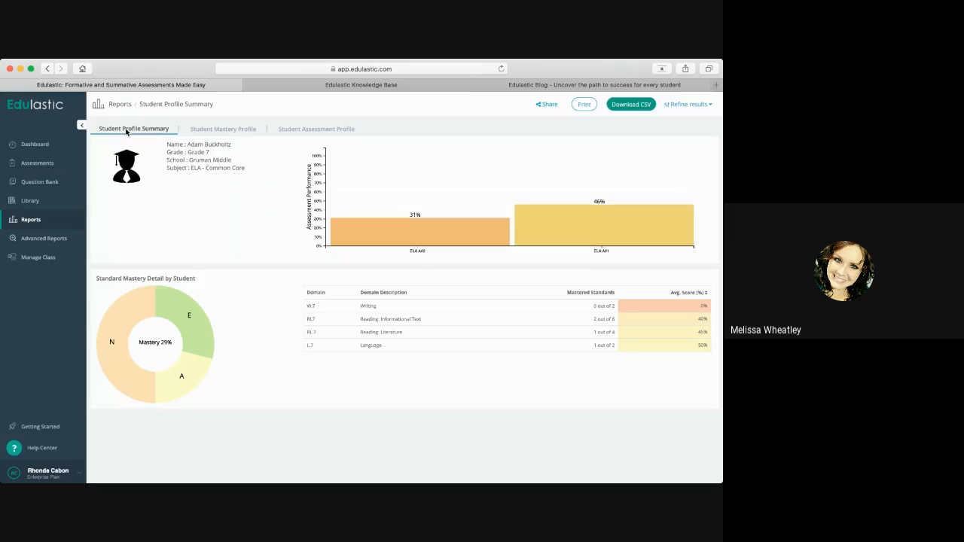
# - Revisit the Assessments list and the Reports overview, and open the report options of ELA A#1 for the G7-2 class
pyautogui.click(37, 164)
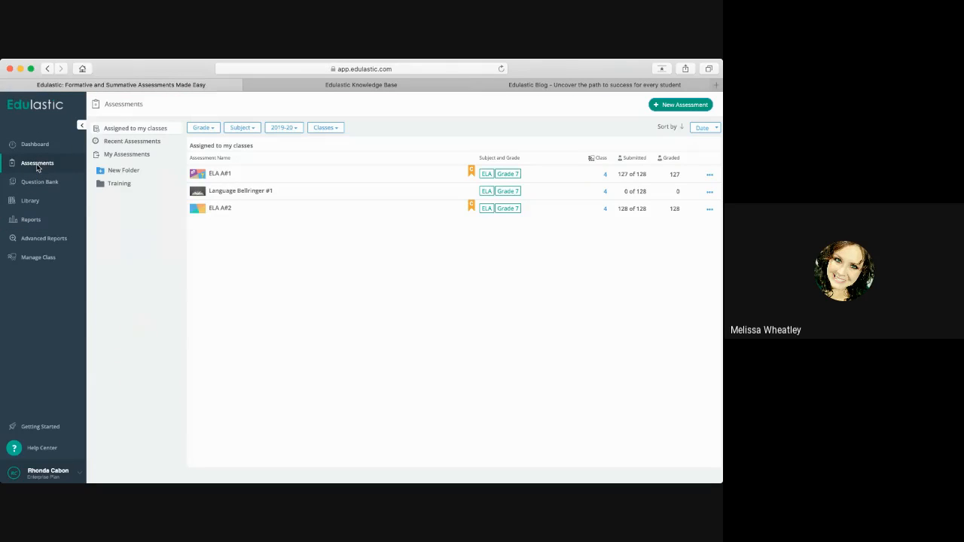
pyautogui.click(32, 220)
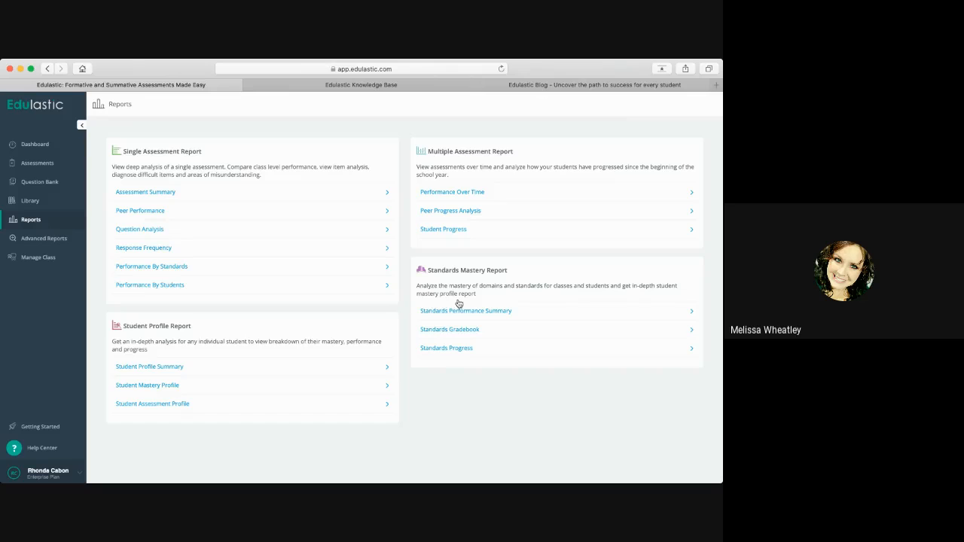
pyautogui.click(43, 151)
pyautogui.click(41, 166)
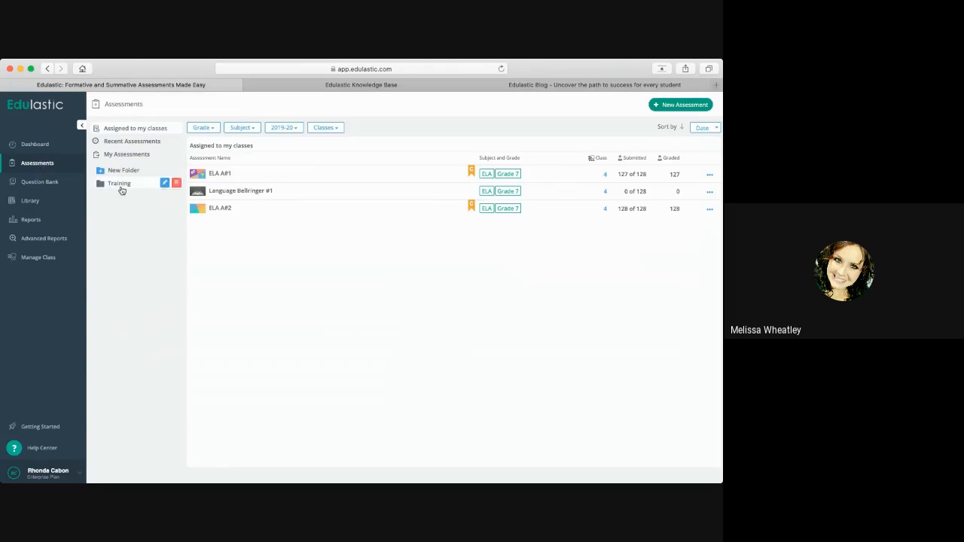
pyautogui.click(253, 174)
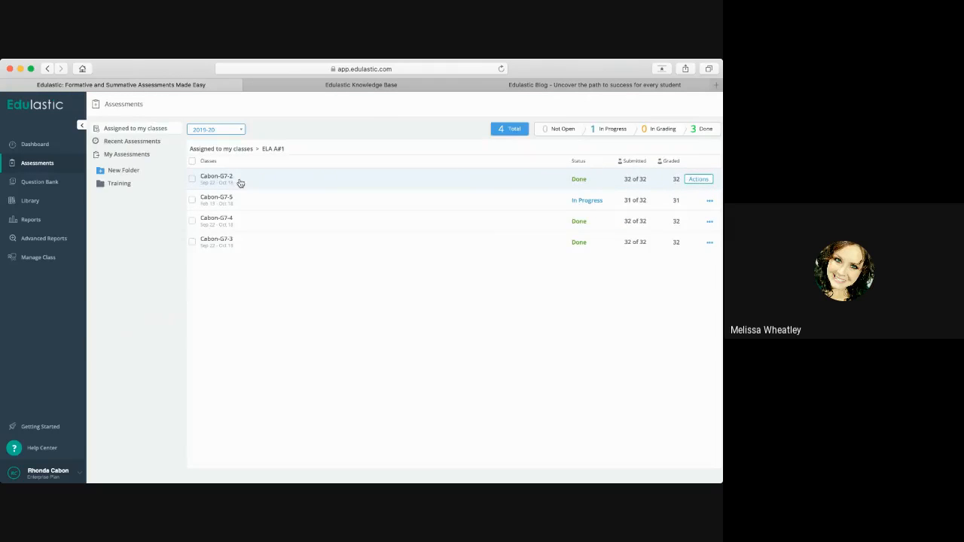
pyautogui.click(255, 171)
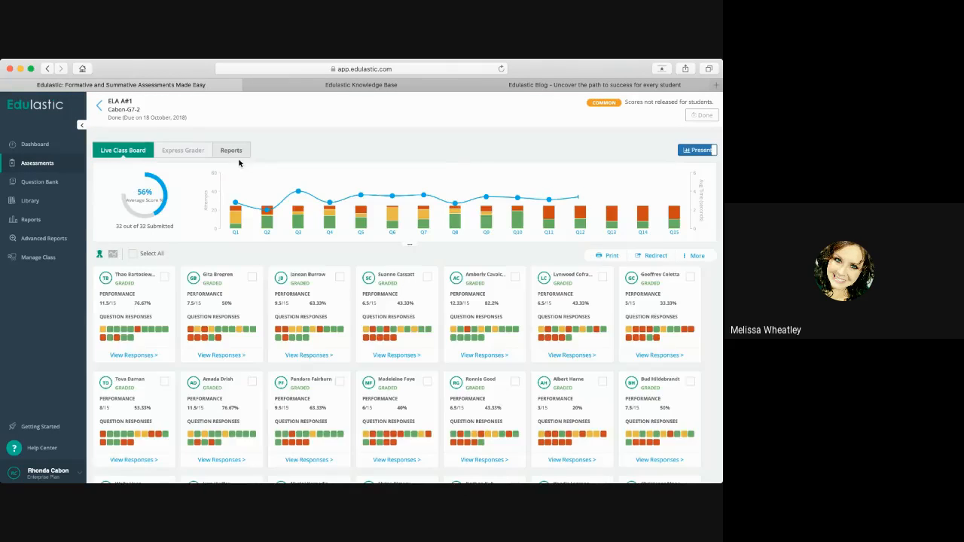
pyautogui.click(230, 149)
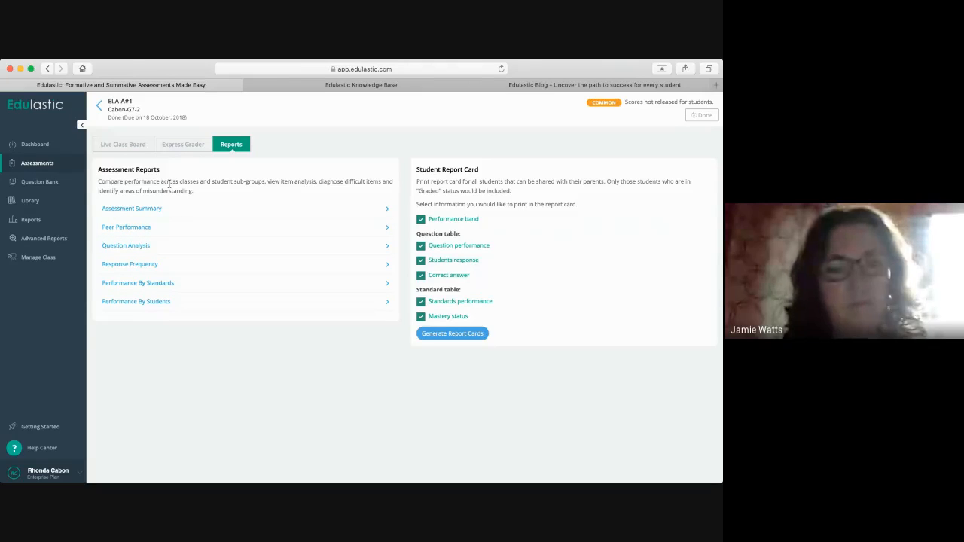
# - Reopen the Live Class Board, and browse the Edulastic Knowledge Base help topics through to the Manage Classes articles
pyautogui.click(124, 145)
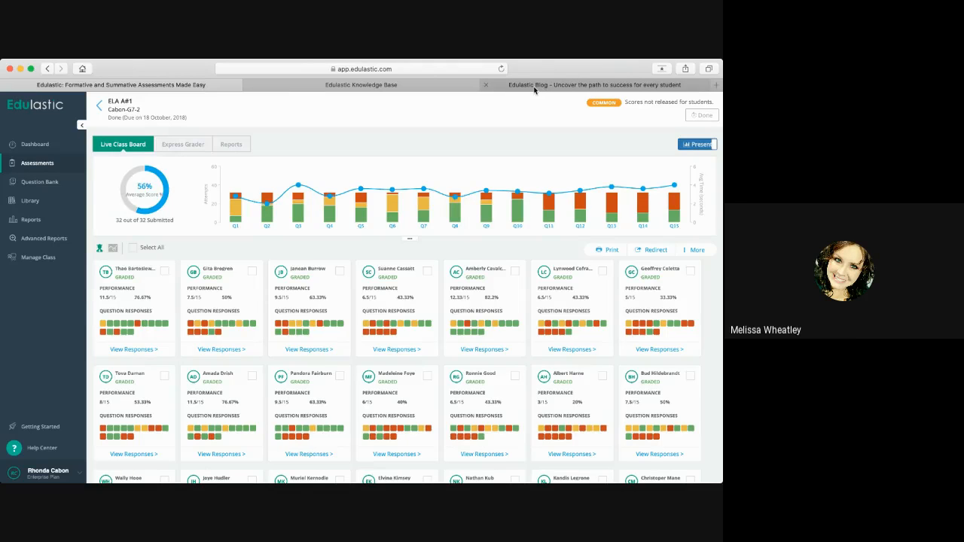
pyautogui.click(410, 85)
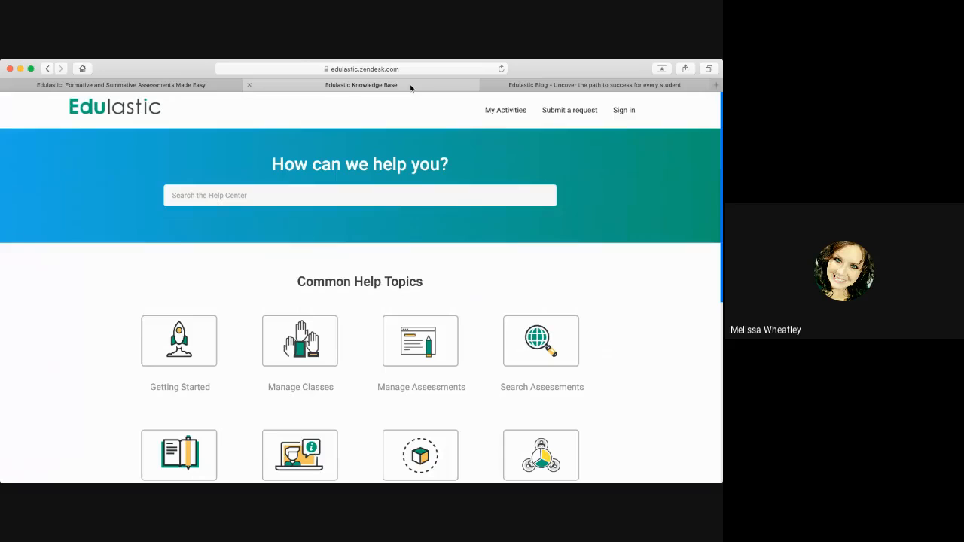
pyautogui.click(561, 86)
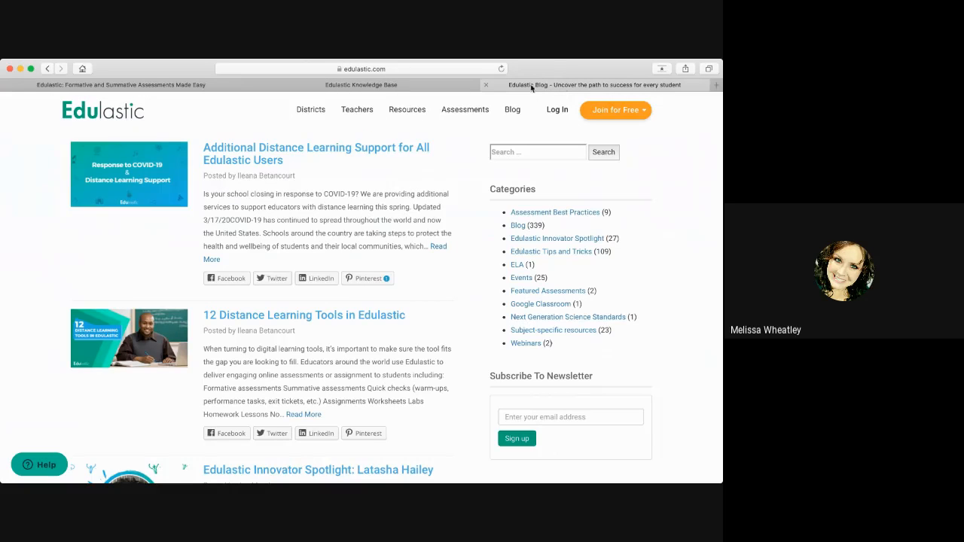
pyautogui.click(403, 85)
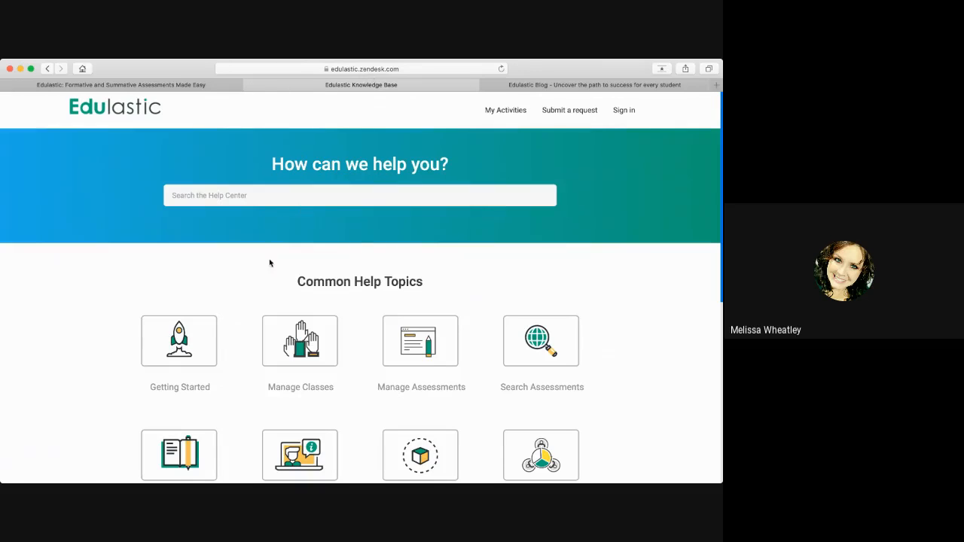
pyautogui.scroll(-5, 333, 321)
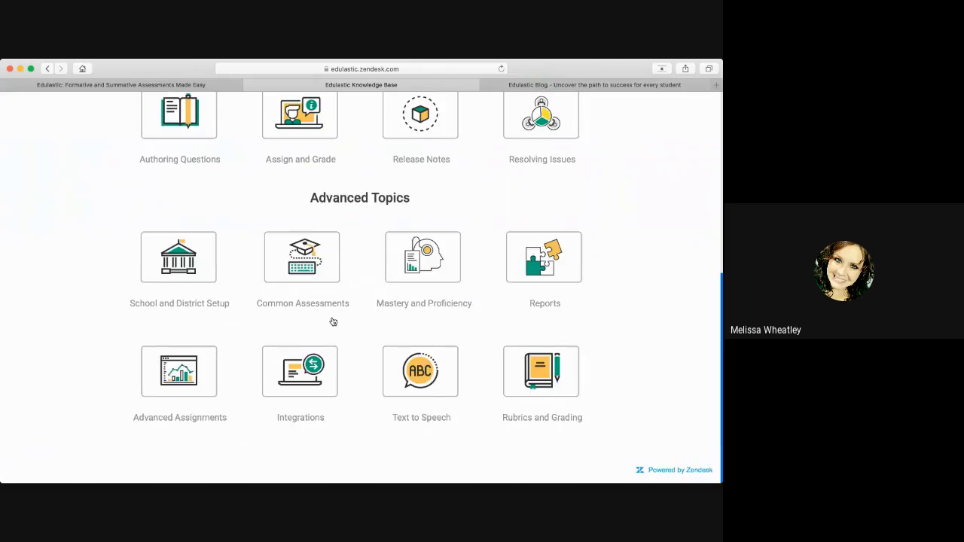
pyautogui.scroll(5, 333, 320)
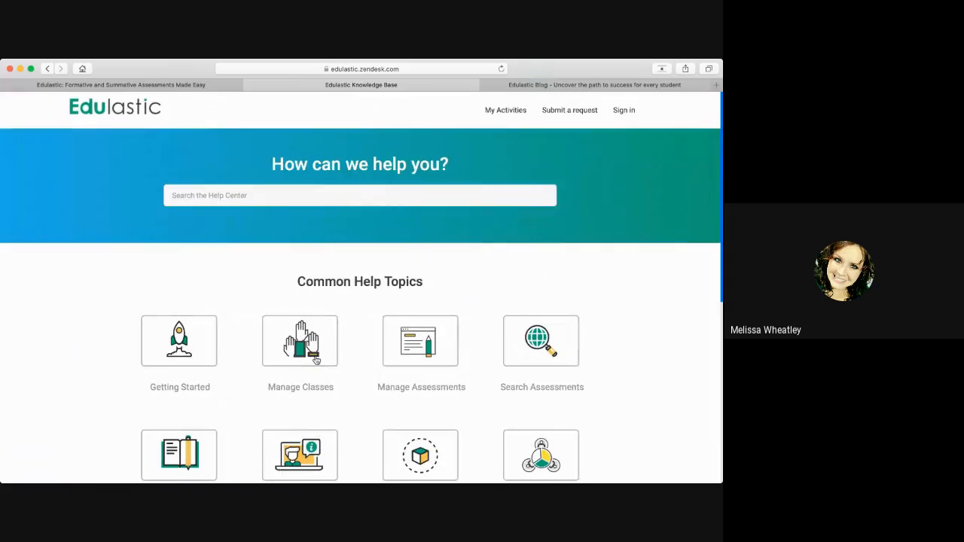
pyautogui.click(311, 359)
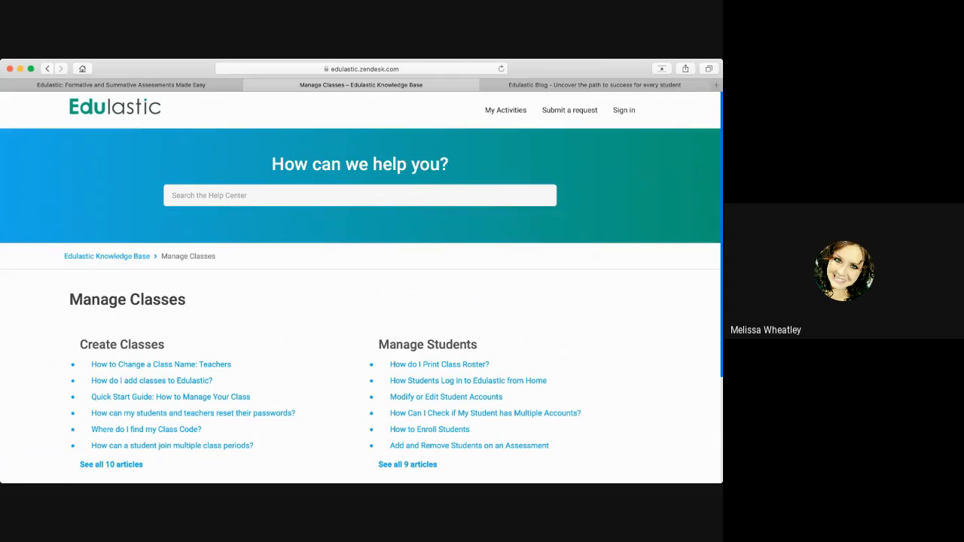
# - Open the Edulastic blog post "Additional Distance Learning Support for All Edulastic Users" and look through its feature, resource and support sections
pyautogui.click(591, 82)
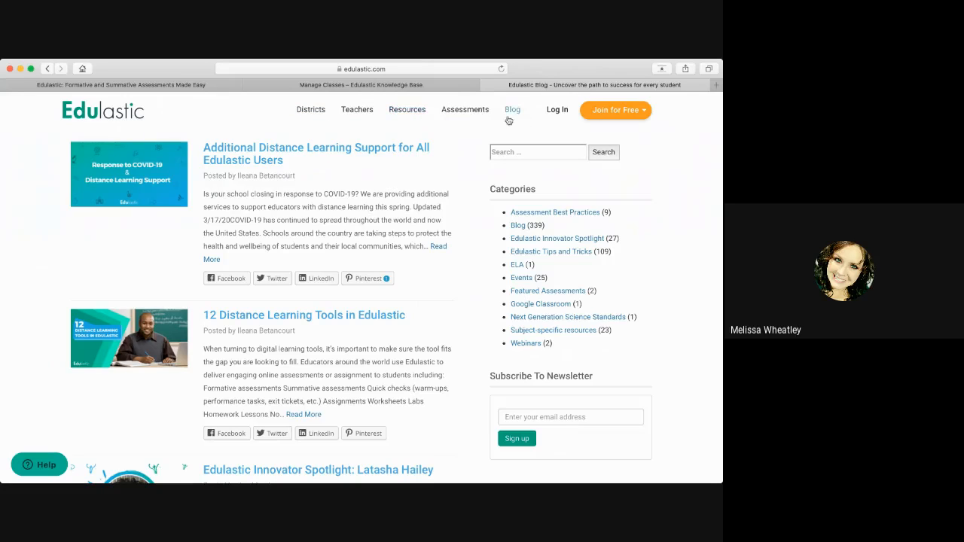
pyautogui.click(439, 246)
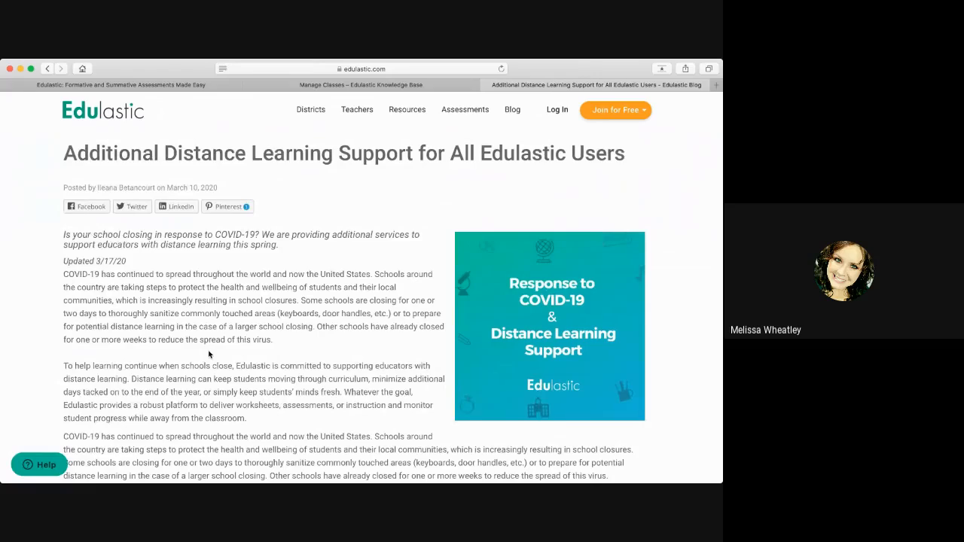
pyautogui.scroll(-8, 209, 354)
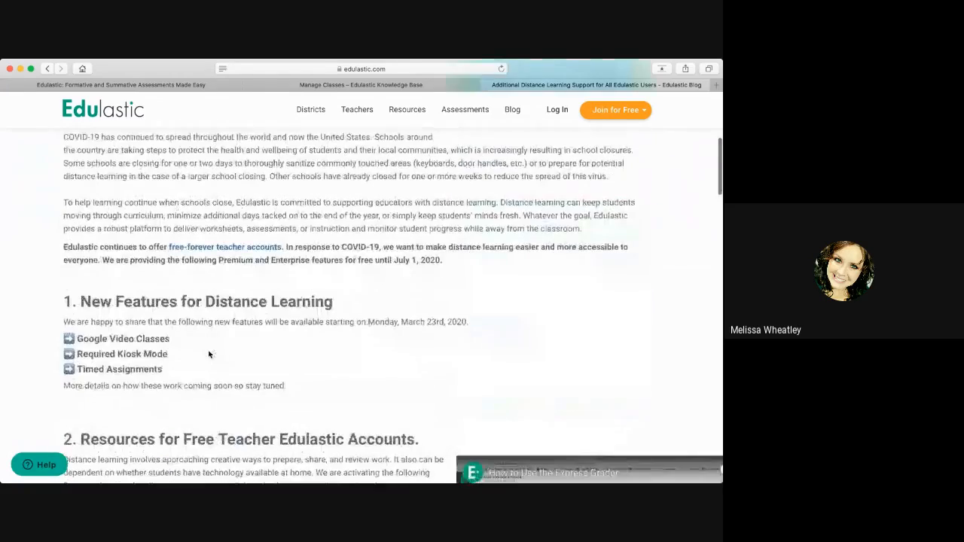
pyautogui.scroll(-5, 210, 354)
pyautogui.scroll(-4, 209, 350)
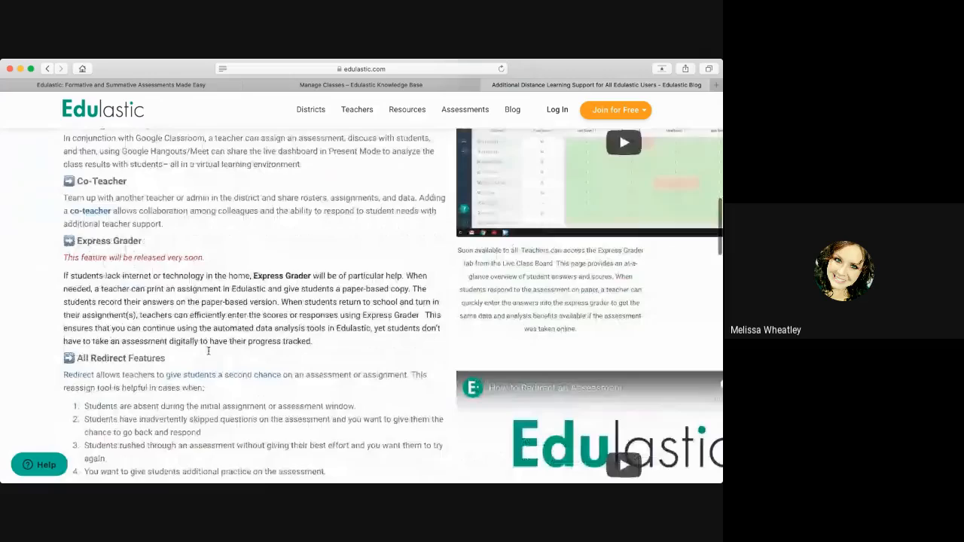
pyautogui.scroll(-15, 209, 350)
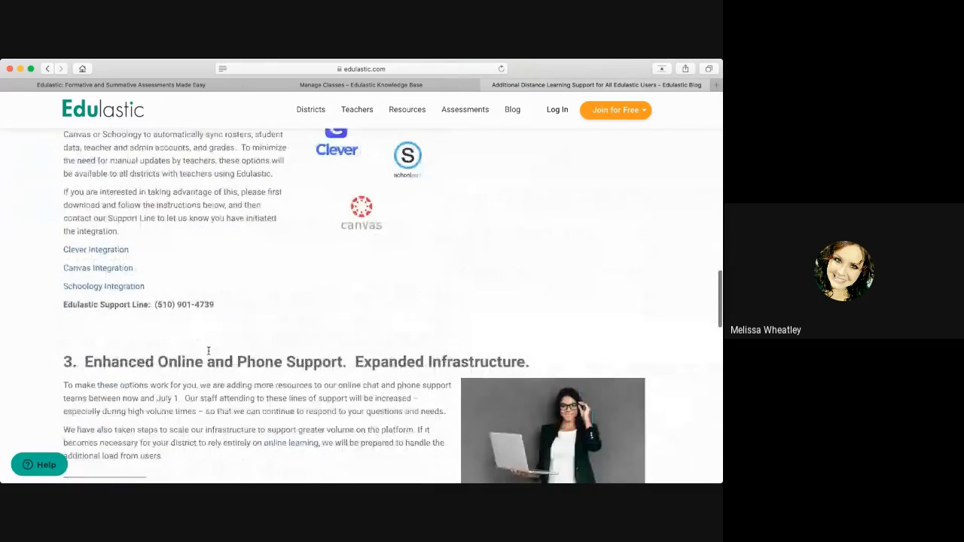
pyautogui.scroll(-3, 209, 351)
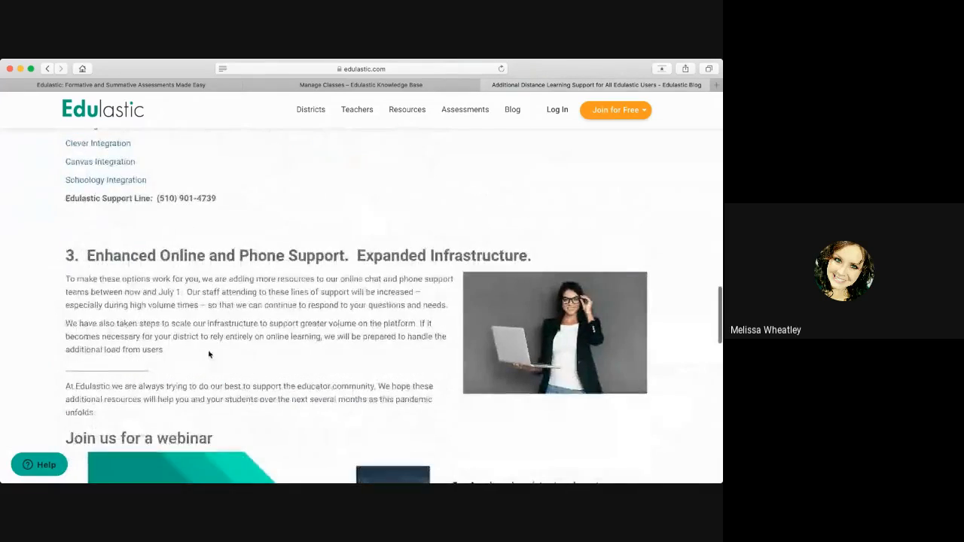
pyautogui.scroll(20, 209, 354)
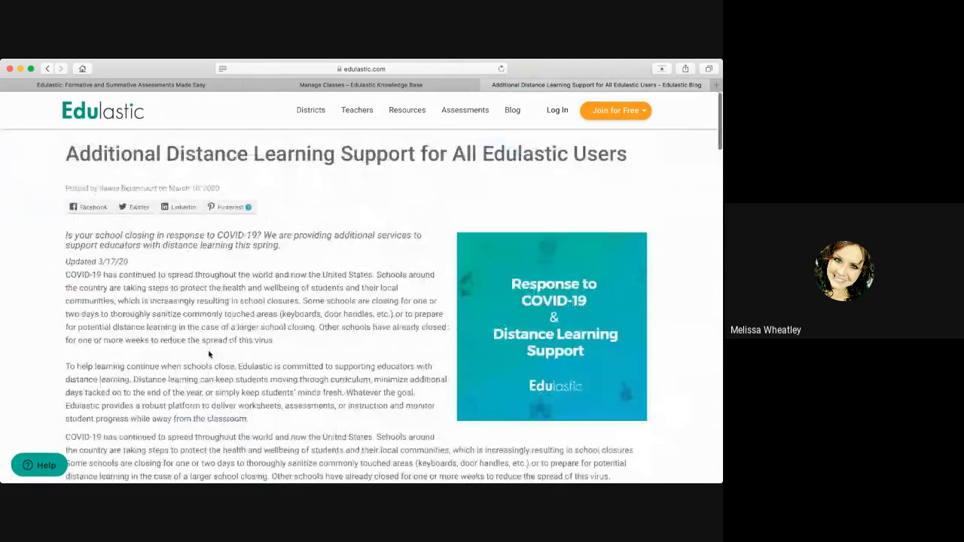
# - Return to the Edulastic application and revisit the Assessments list, the Question Bank and the Library
pyautogui.click(174, 88)
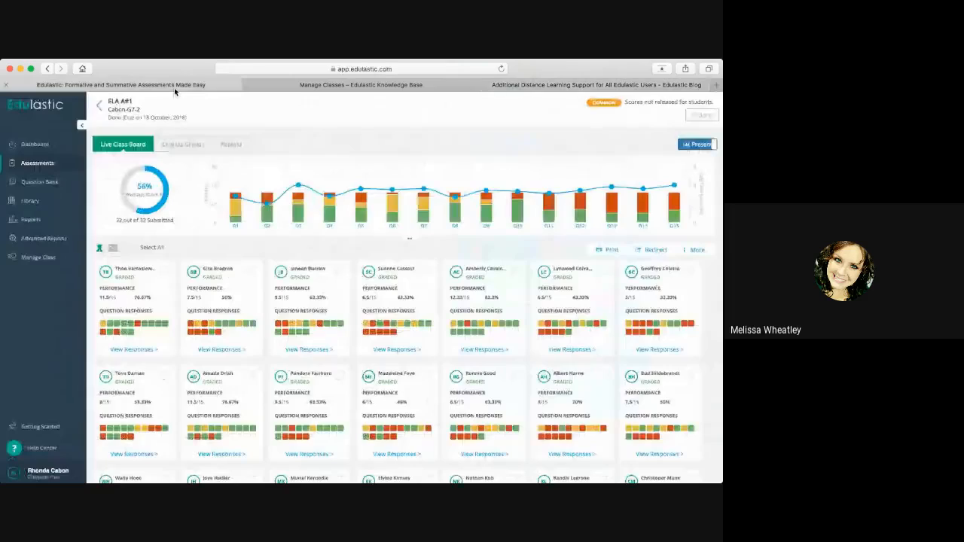
pyautogui.click(34, 164)
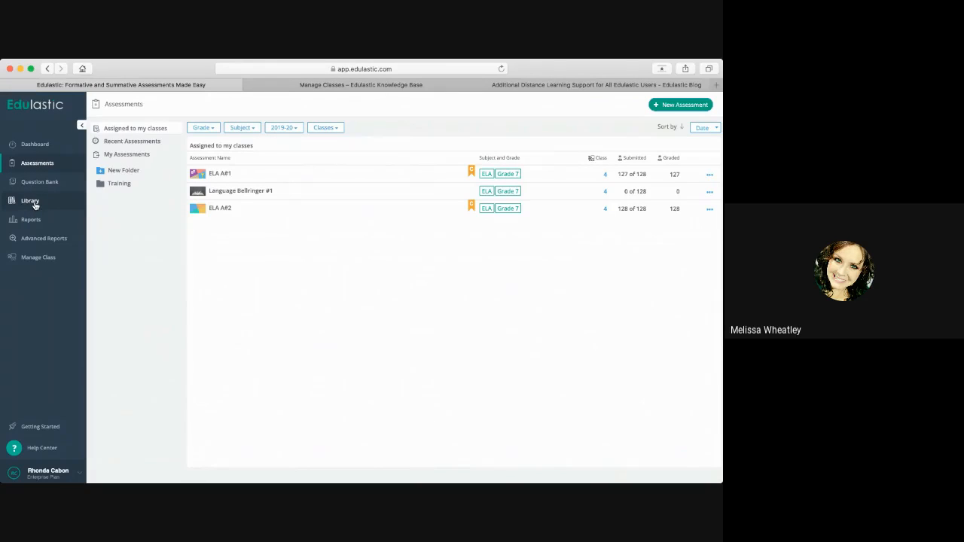
pyautogui.click(40, 184)
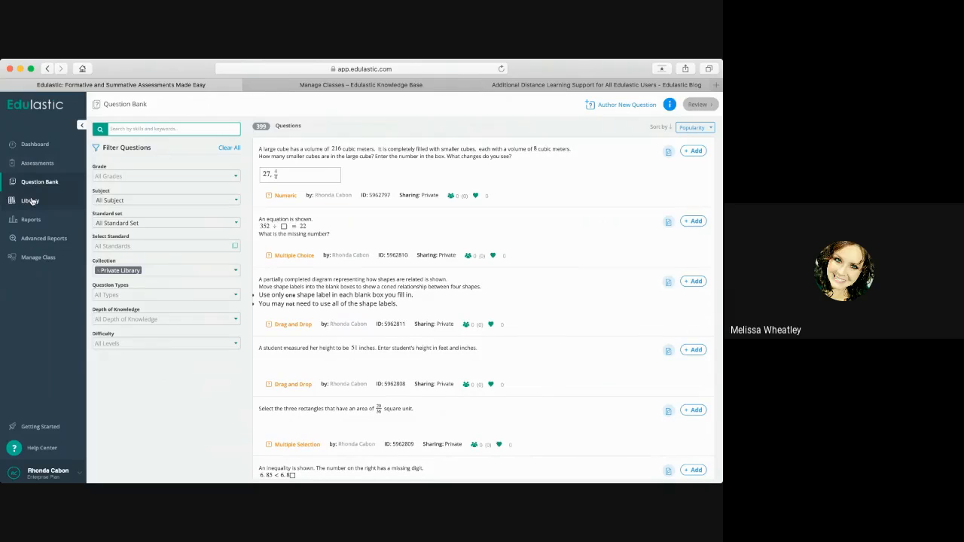
pyautogui.click(32, 201)
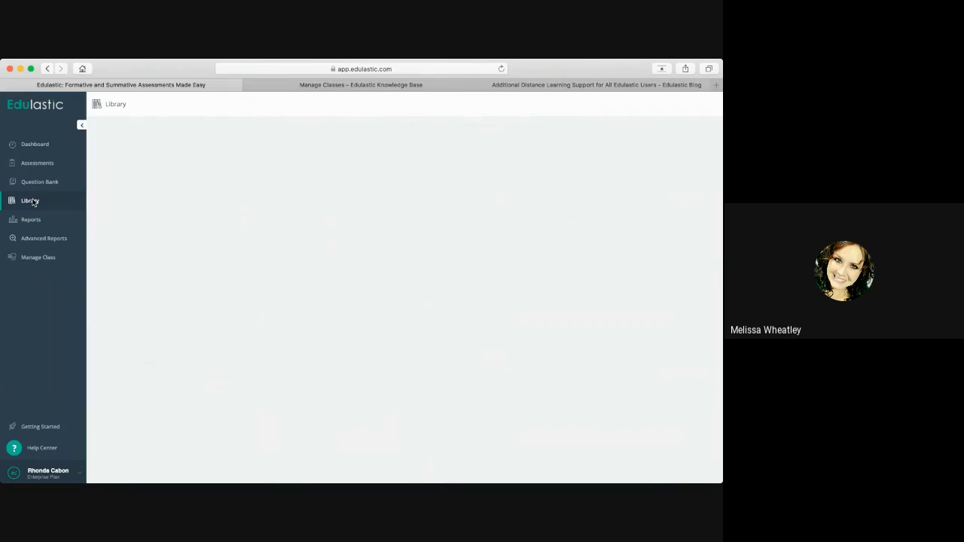
# - Filter the Question Bank to the Edulastic Certified collection and the Mathematics subject
pyautogui.click(34, 183)
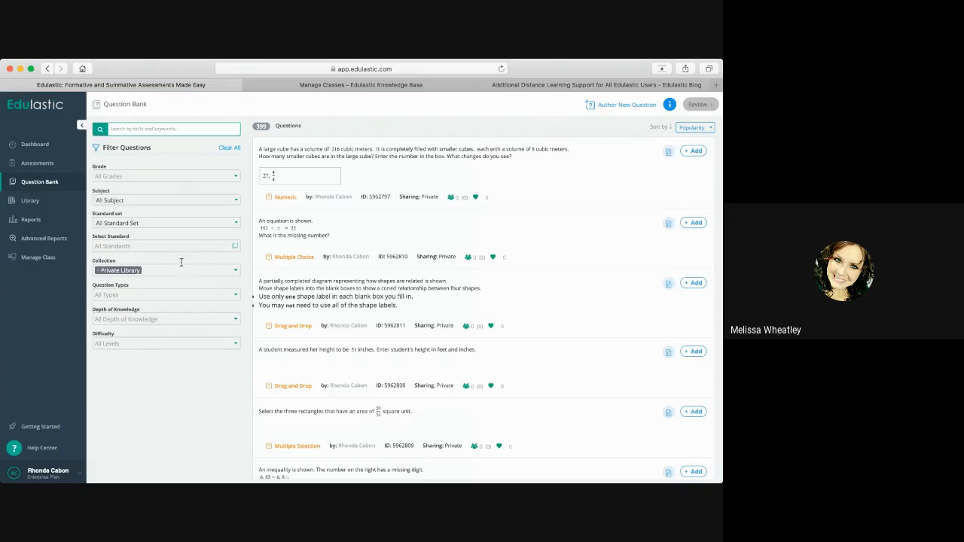
pyautogui.click(153, 270)
pyautogui.click(114, 283)
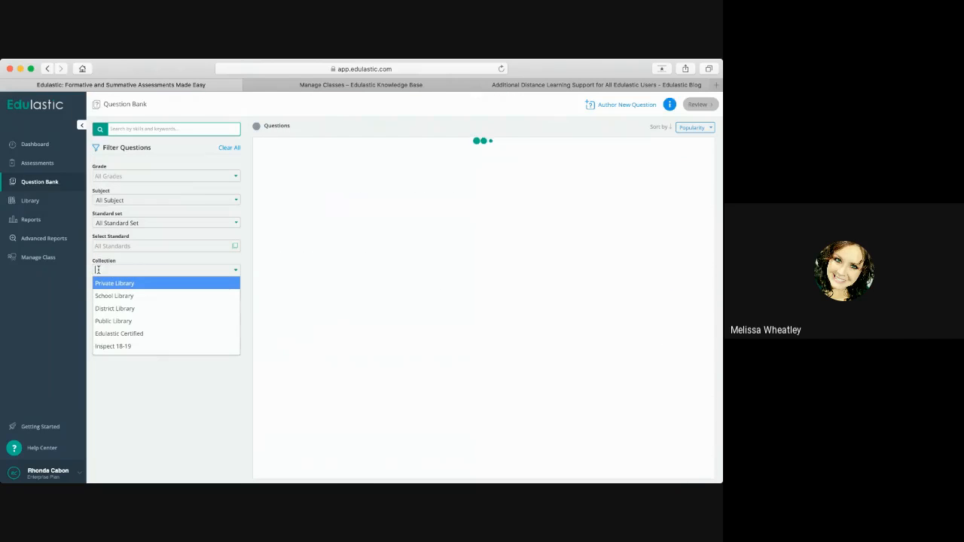
pyautogui.click(140, 333)
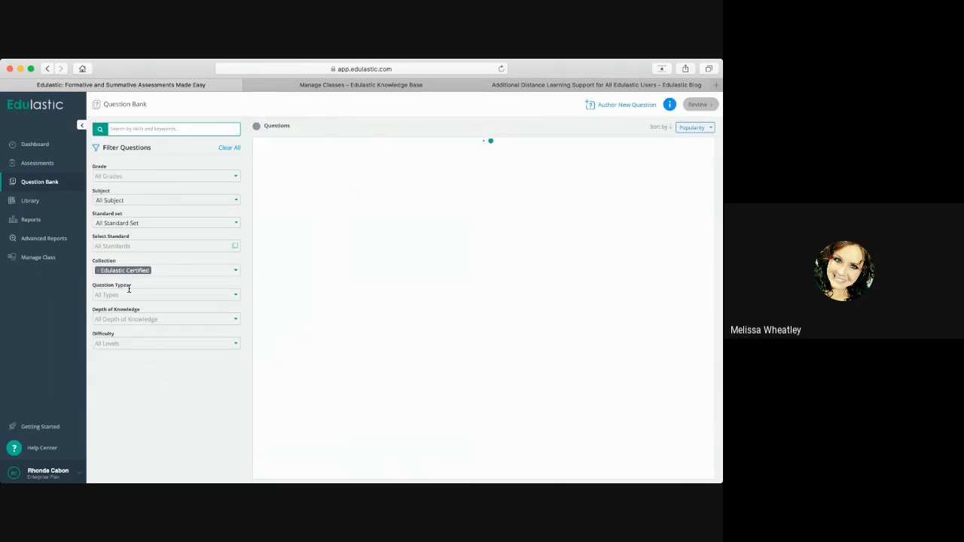
pyautogui.click(145, 204)
pyautogui.click(143, 239)
# - Search the filtered questions for "ohio" and look through the first page of results and their authors
pyautogui.click(159, 131)
pyautogui.write('alge')
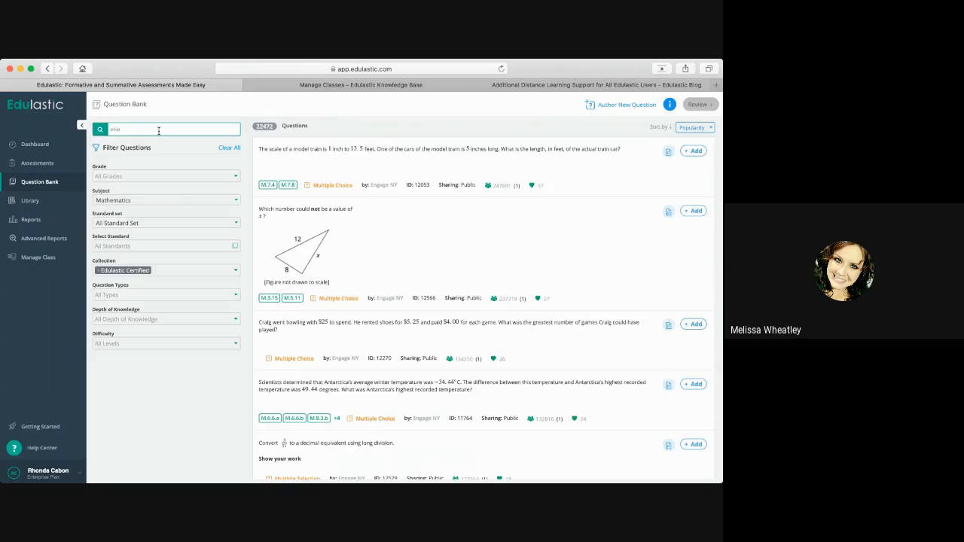
pyautogui.press('Return')
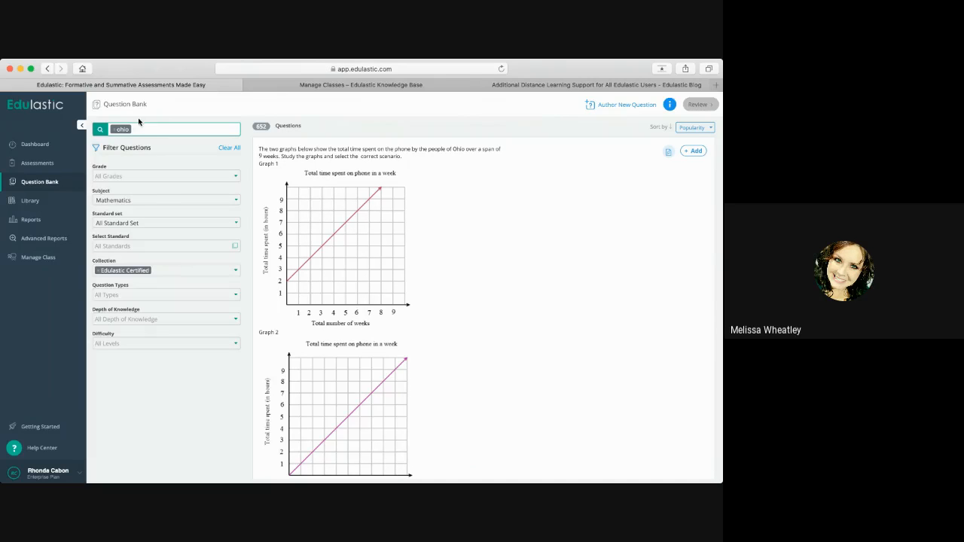
pyautogui.scroll(-10, 403, 309)
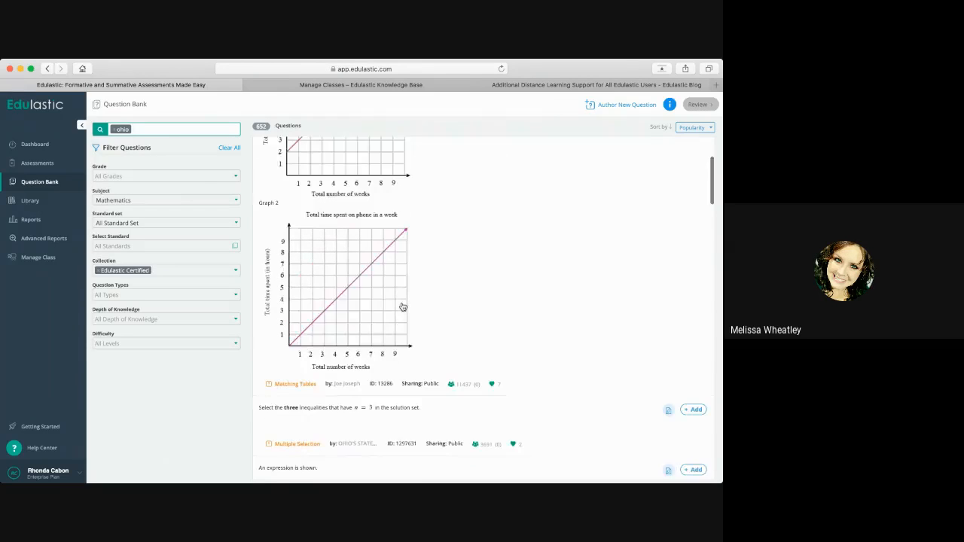
pyautogui.scroll(-1, 403, 306)
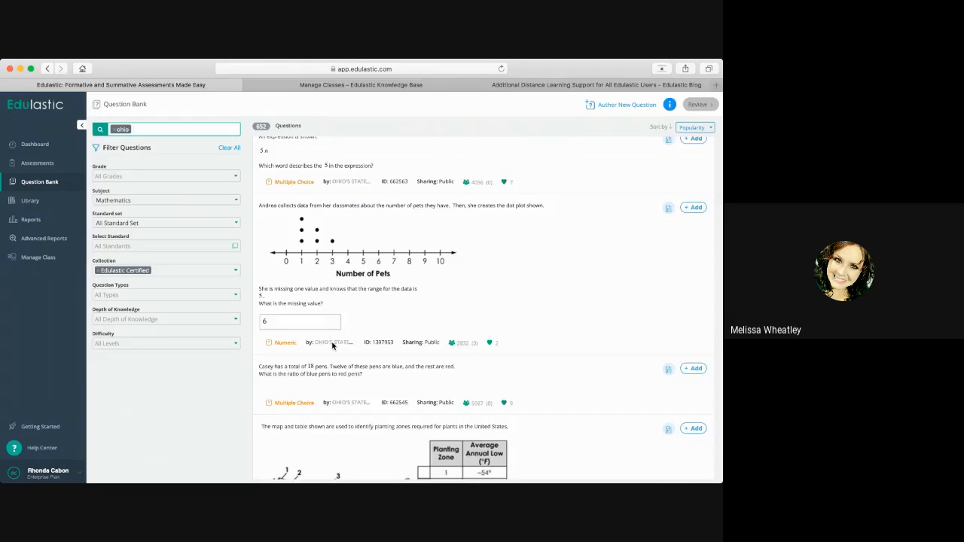
pyautogui.scroll(-15, 332, 345)
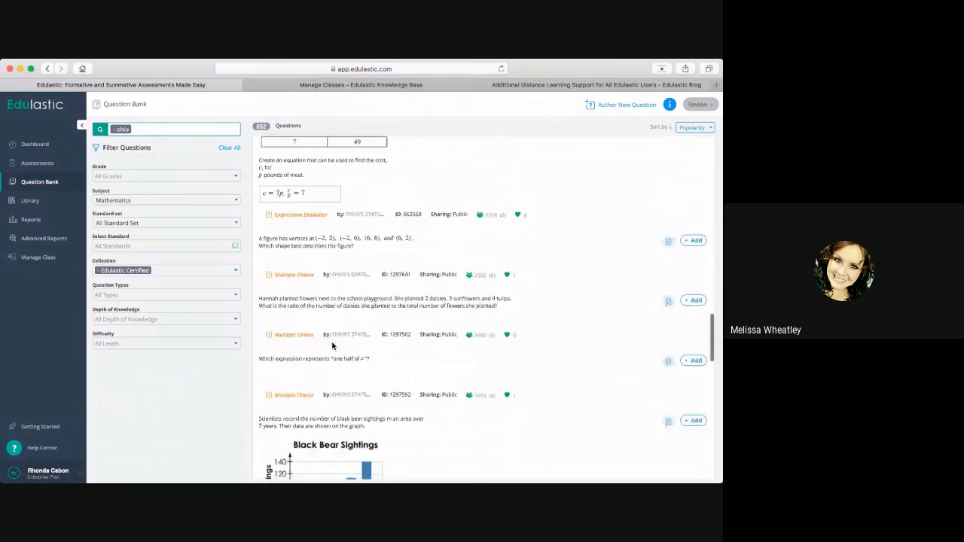
pyautogui.scroll(-15, 332, 345)
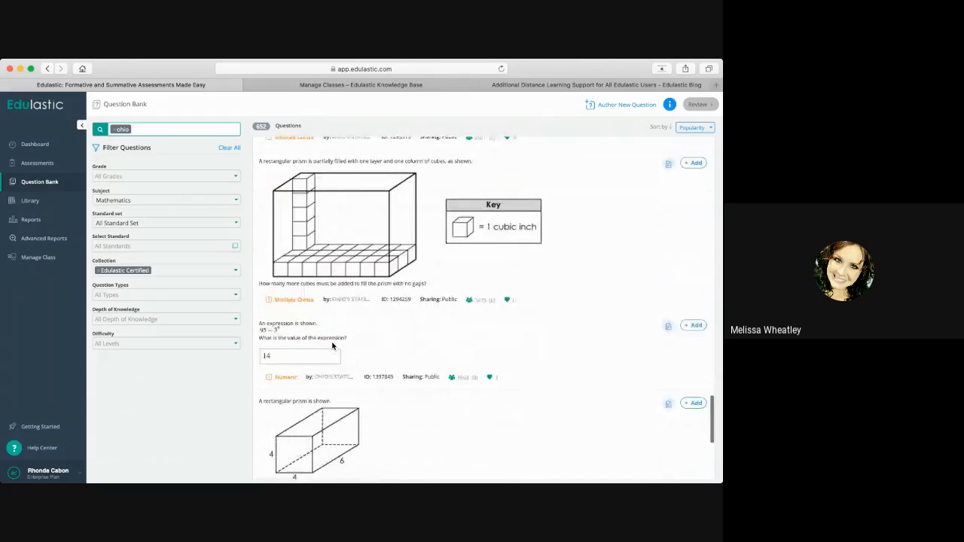
pyautogui.scroll(-8, 333, 345)
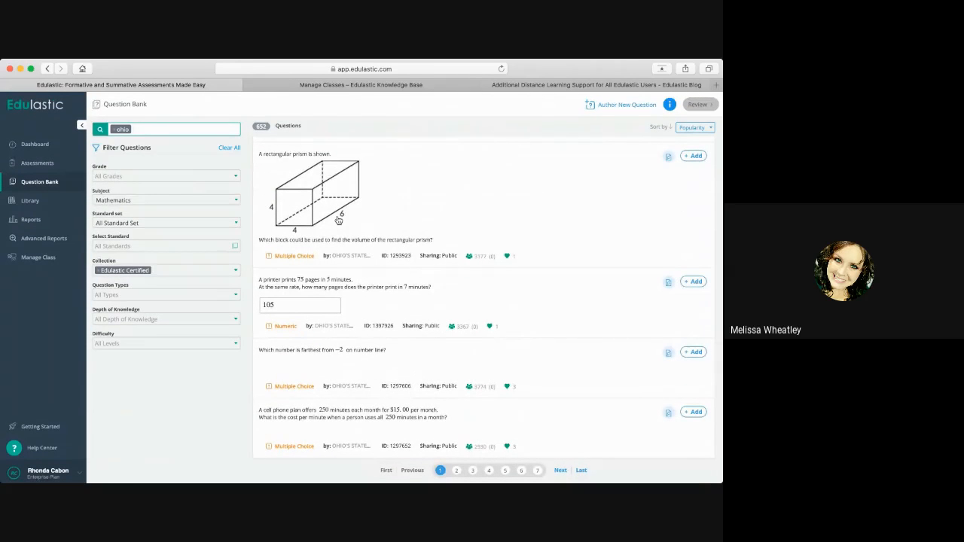
pyautogui.scroll(20, 339, 220)
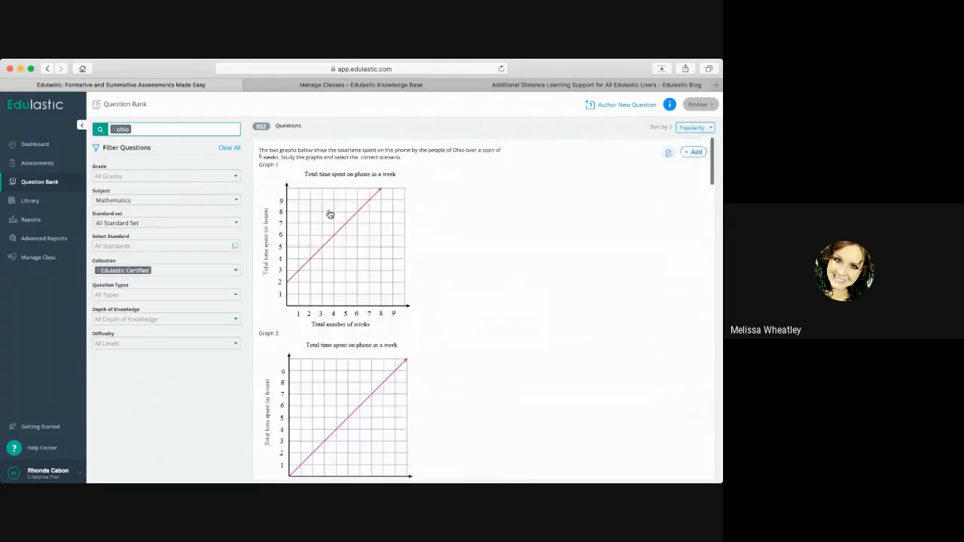
pyautogui.scroll(-5, 357, 324)
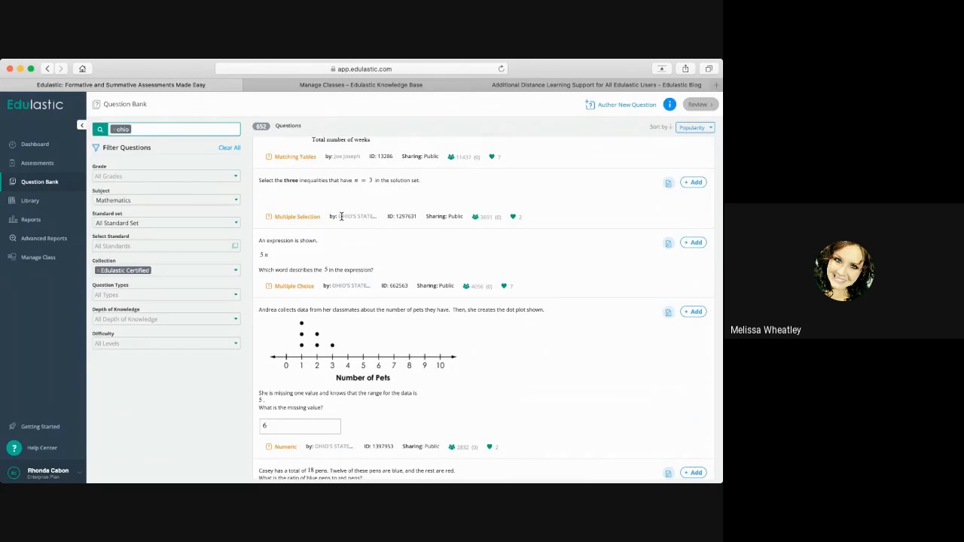
# - Replace the search keyword with "OHIO'S STATE TEST", look through the matching questions and reload the Question Bank
pyautogui.moveTo(342, 216); pyautogui.dragTo(380, 217)
pyautogui.click(114, 130)
pyautogui.write("OHIO'S STATE TEST")
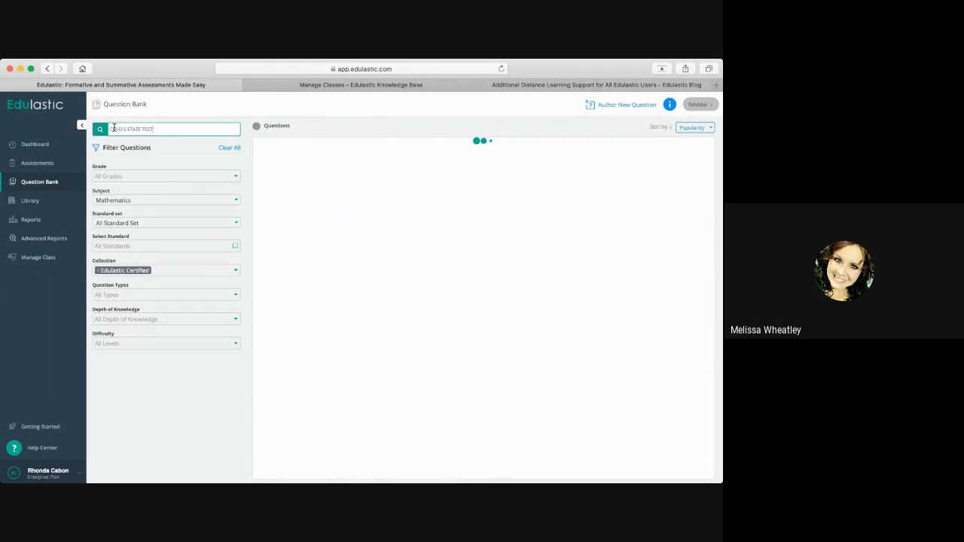
pyautogui.press('Return')
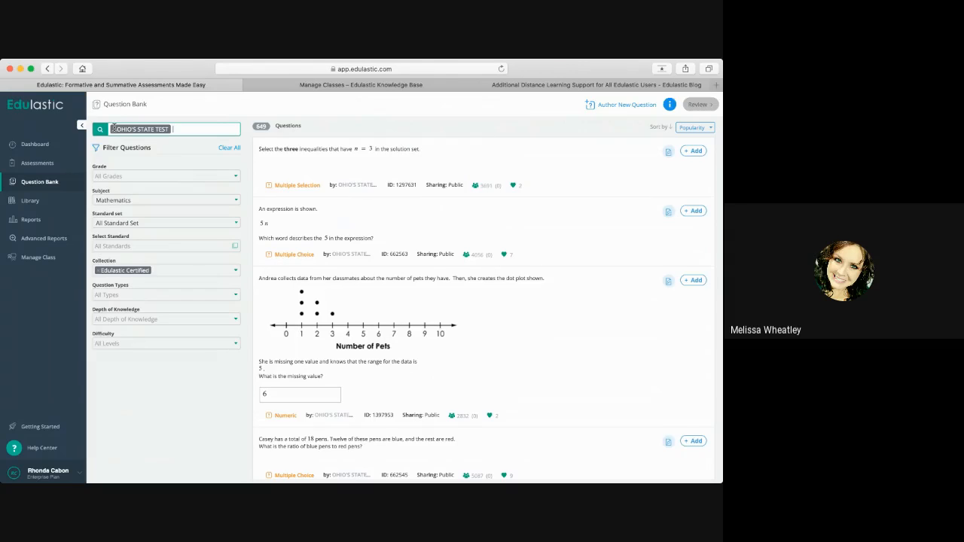
pyautogui.scroll(-5, 333, 296)
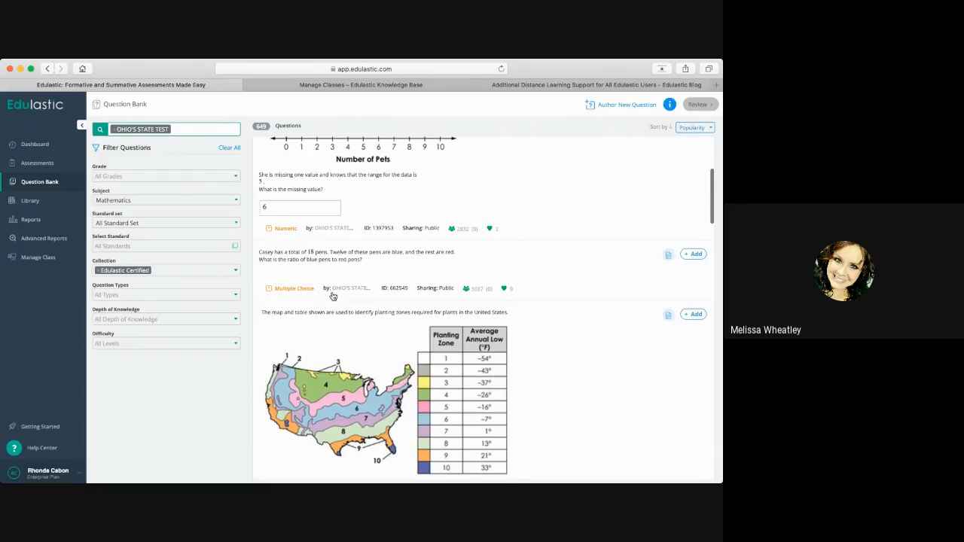
pyautogui.scroll(-10, 333, 296)
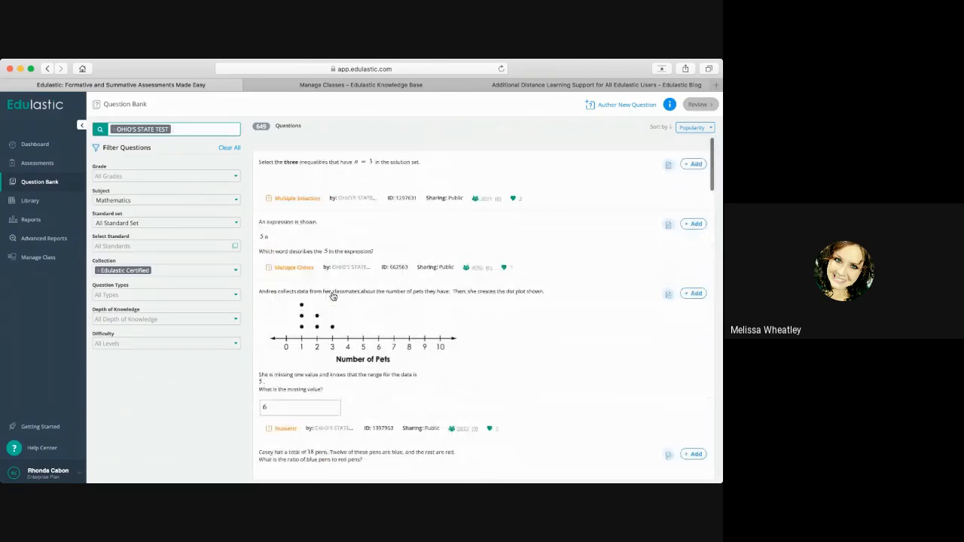
pyautogui.click(38, 184)
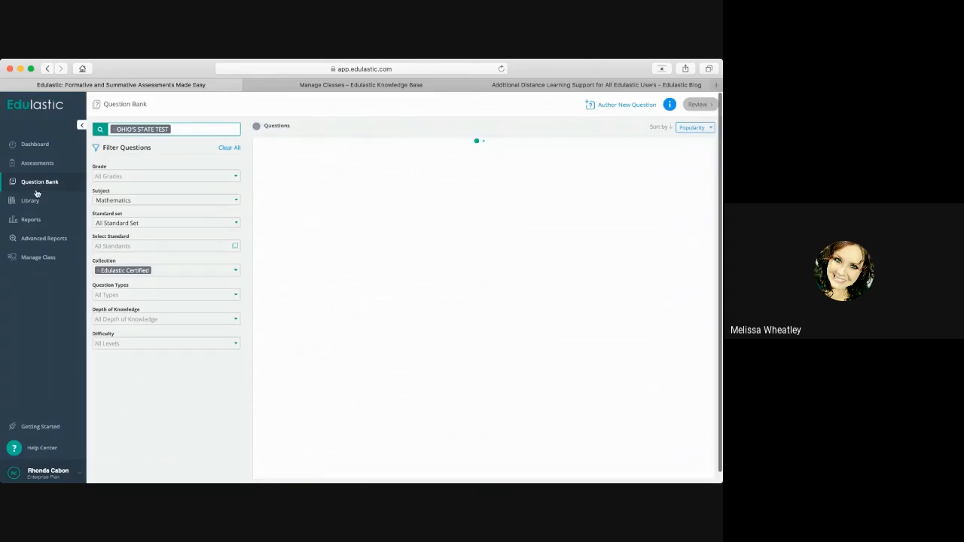
# - Open the assessment Library and reset all of its filters, removing Mathematics and Edulastic Certified
pyautogui.click(37, 201)
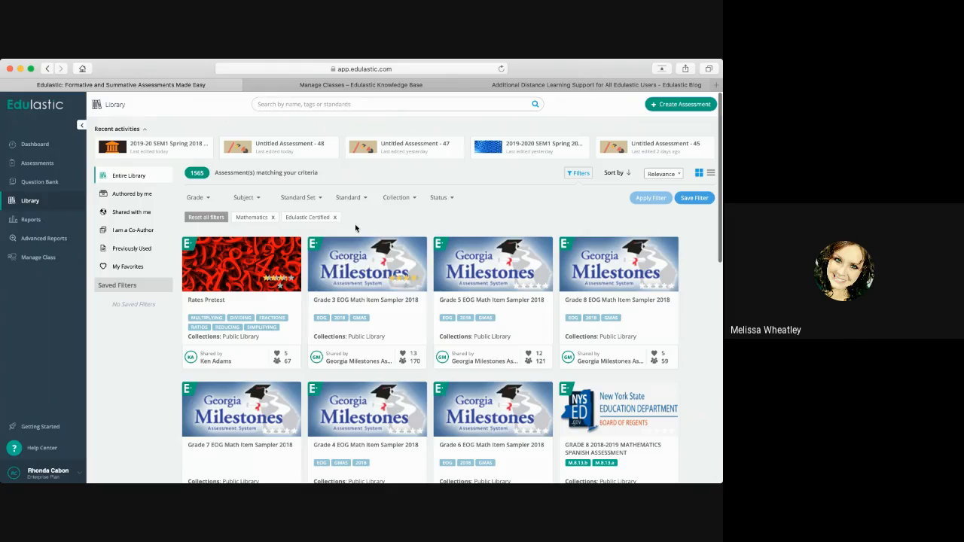
pyautogui.moveTo(406, 251)
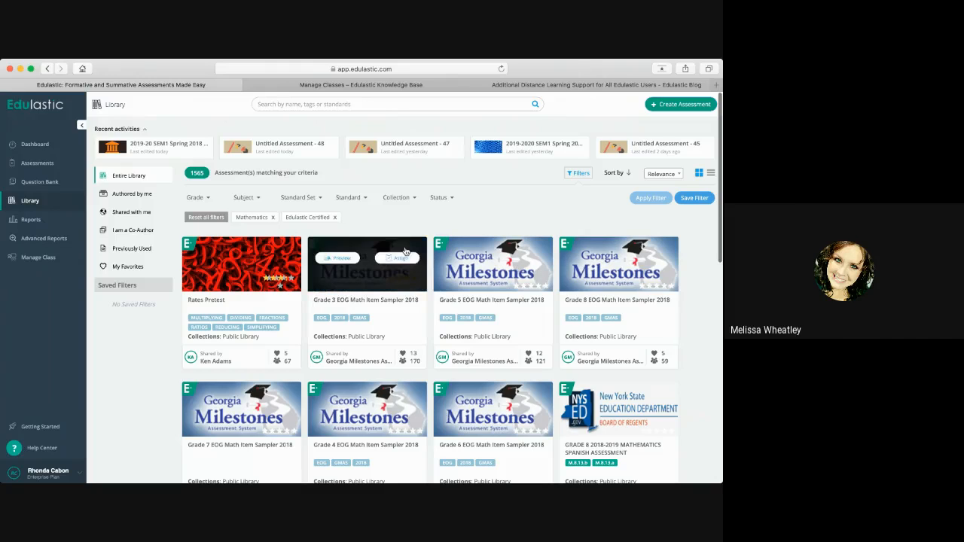
pyautogui.click(215, 218)
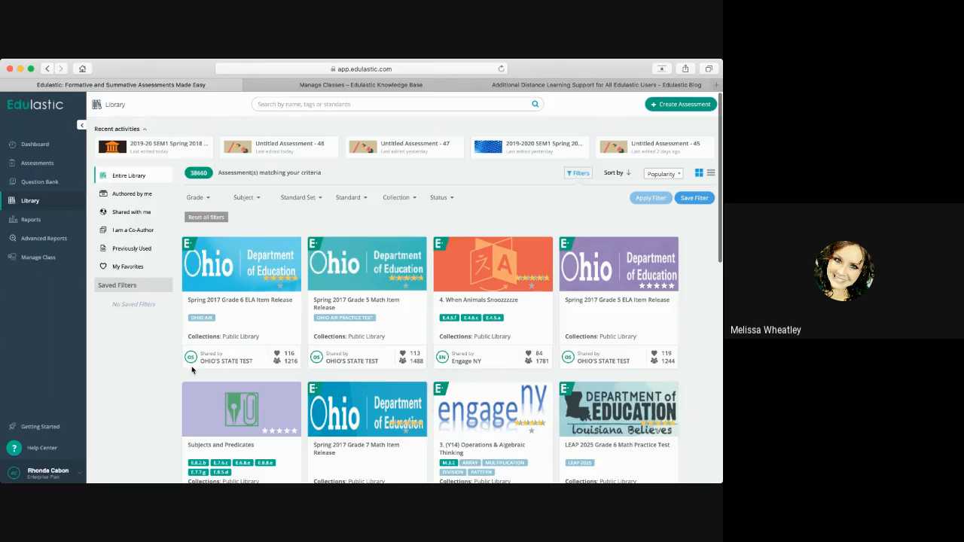
# - Switch to the Edulastic website, open its teacher training Resources page and look through the Help with Edulastic section
pyautogui.click(577, 85)
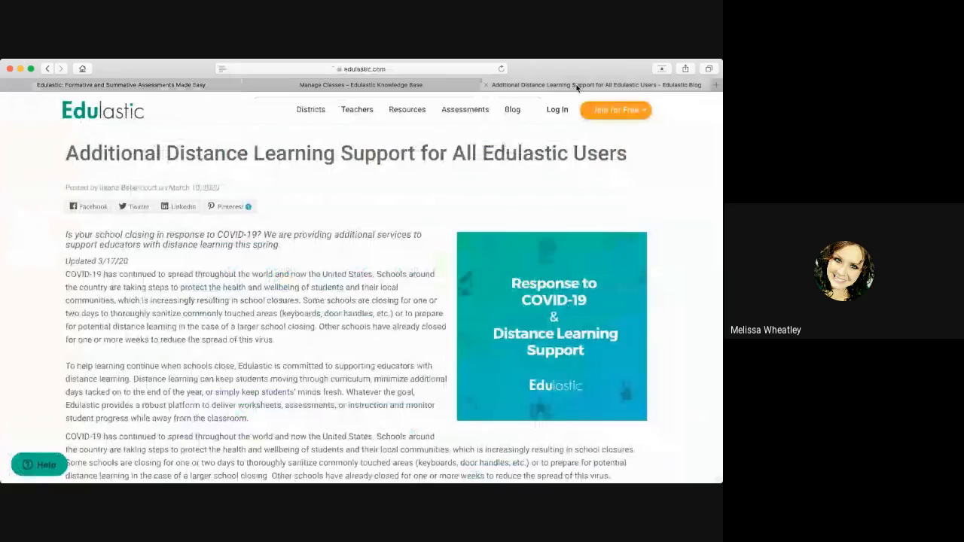
pyautogui.click(407, 109)
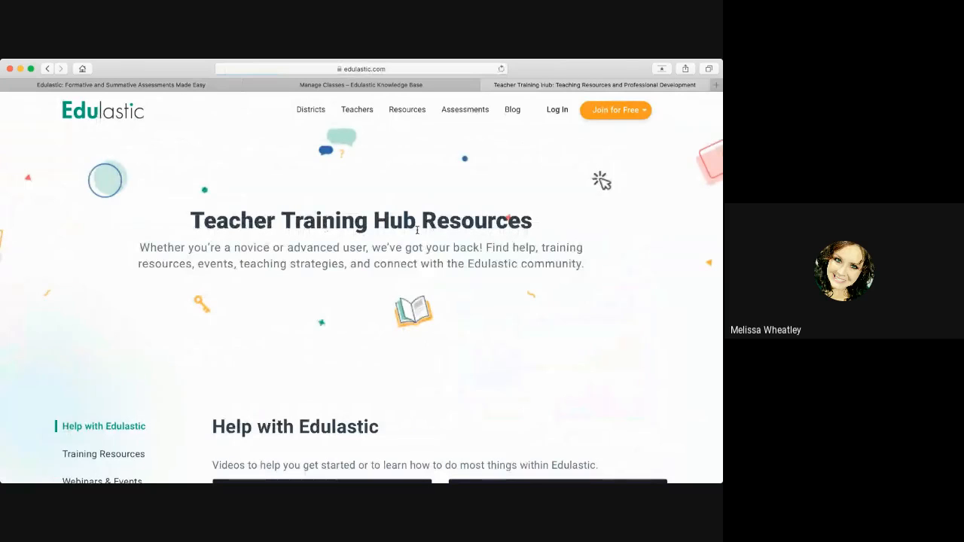
pyautogui.scroll(-3, 456, 243)
pyautogui.scroll(-6, 455, 242)
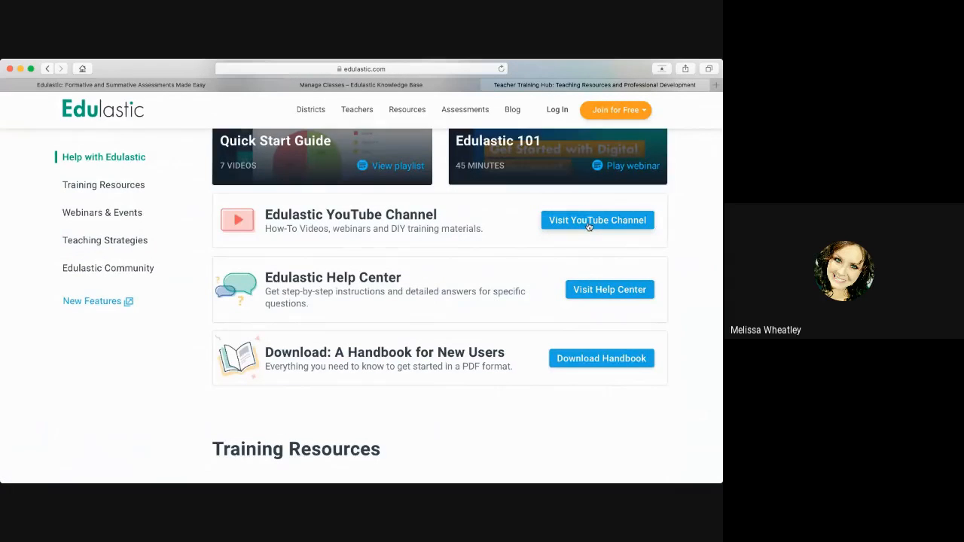
pyautogui.scroll(2, 408, 213)
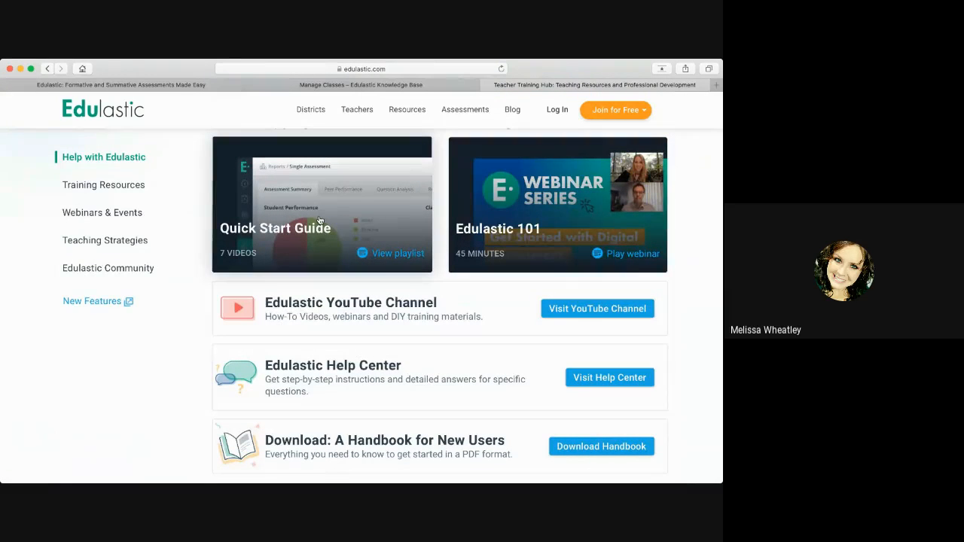
# - Open the Quick Start Guide playlist on YouTube, look through its videos and close the playlist
pyautogui.click(363, 254)
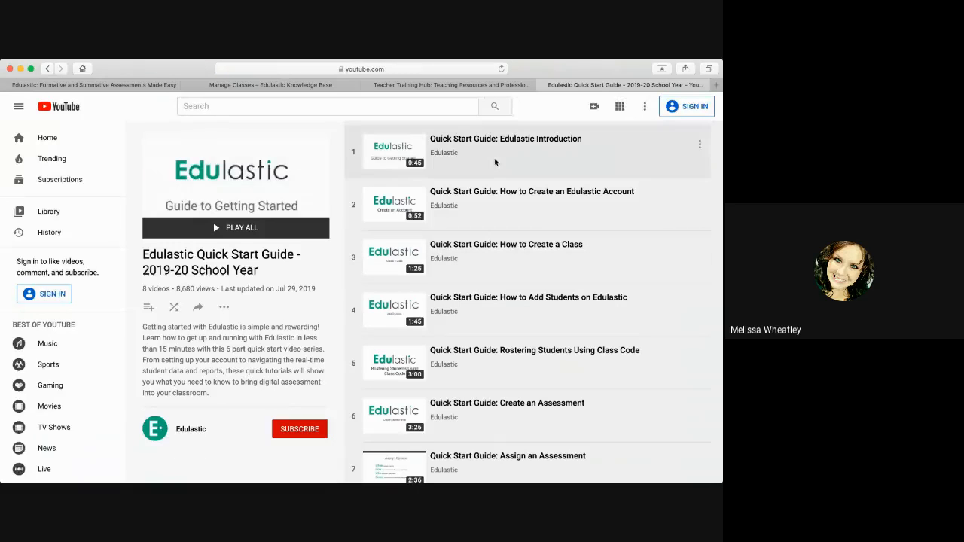
pyautogui.scroll(-1, 503, 331)
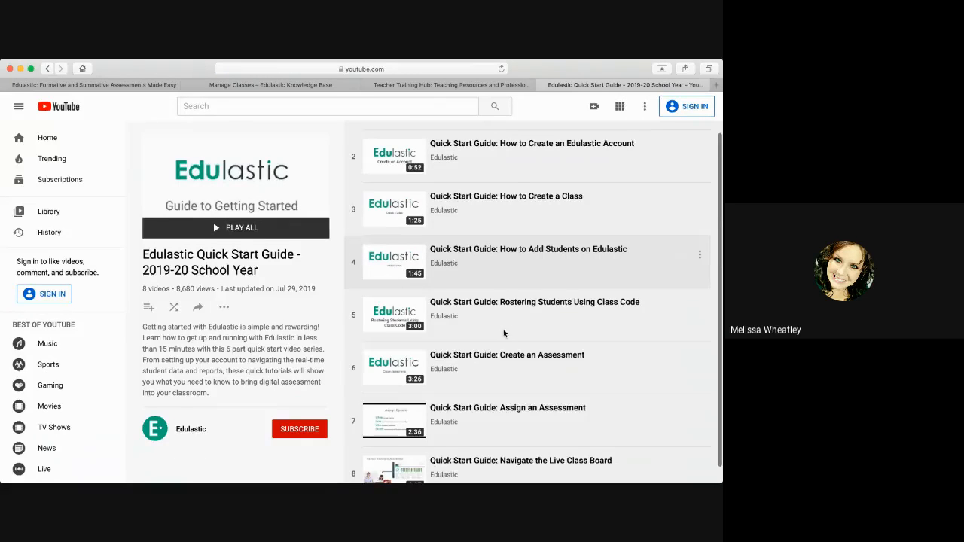
pyautogui.scroll(-1, 503, 329)
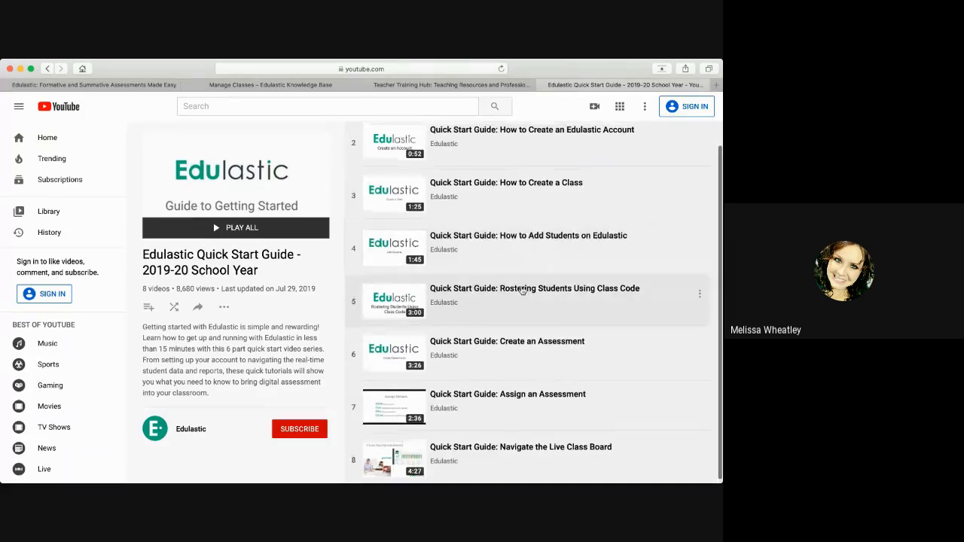
pyautogui.scroll(-1, 521, 291)
pyautogui.scroll(1, 521, 289)
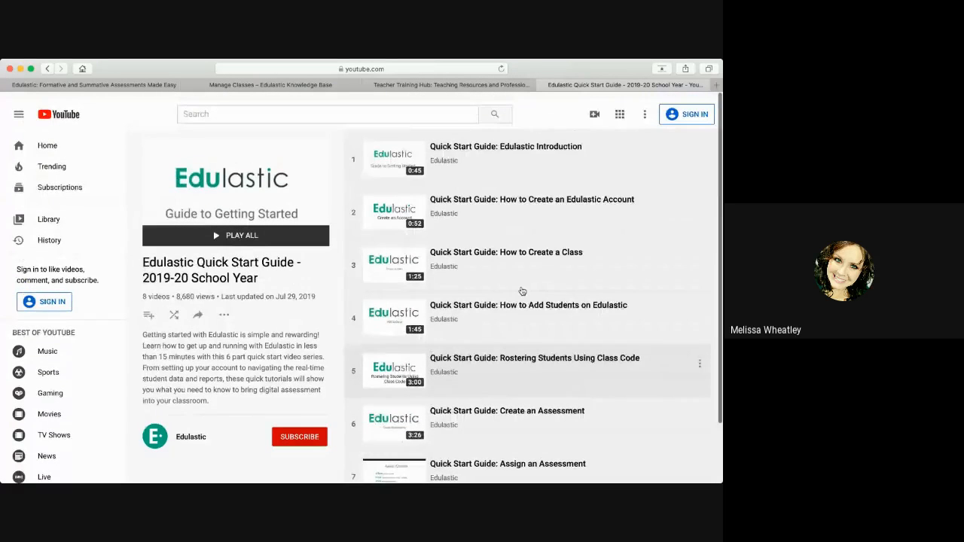
pyautogui.scroll(-1, 521, 286)
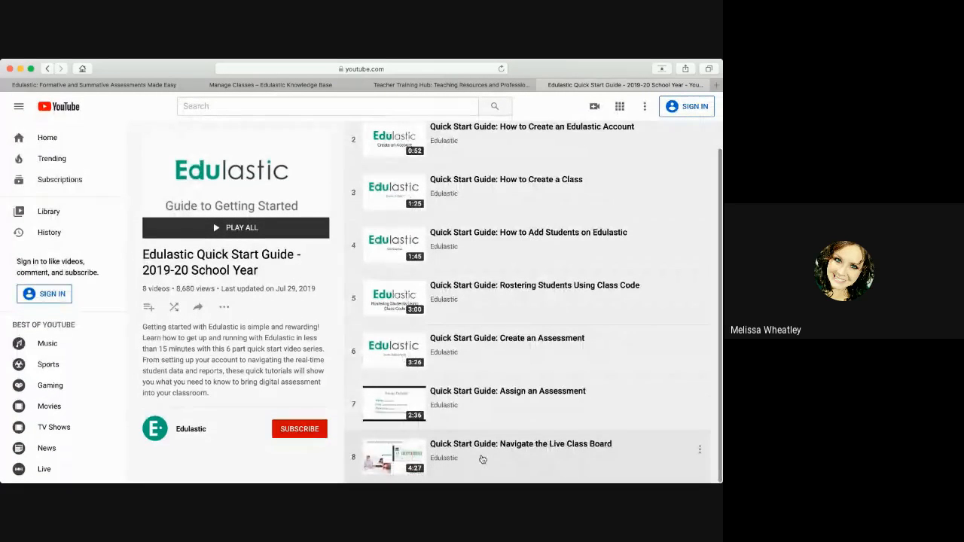
pyautogui.click(544, 85)
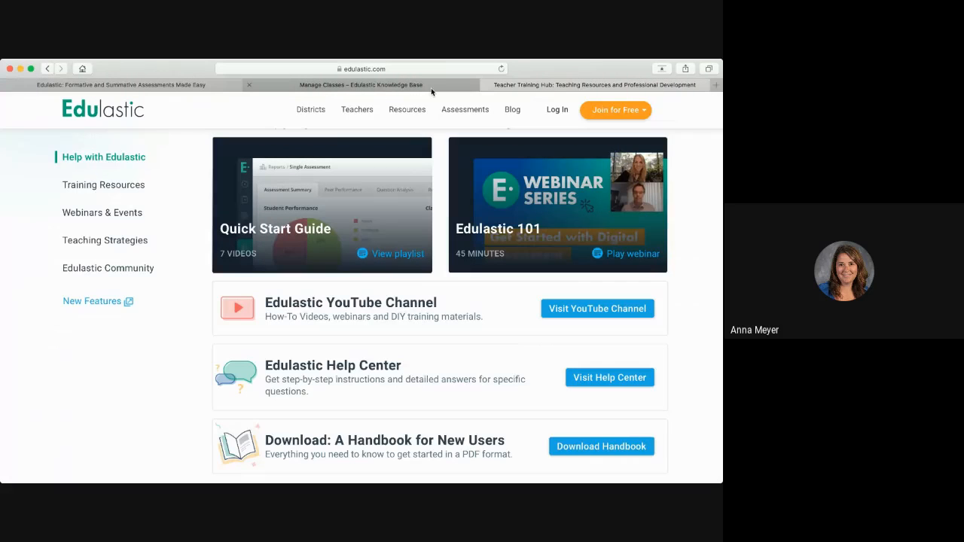
# - Open the Edulastic blog from the website to view its posts
pyautogui.click(515, 110)
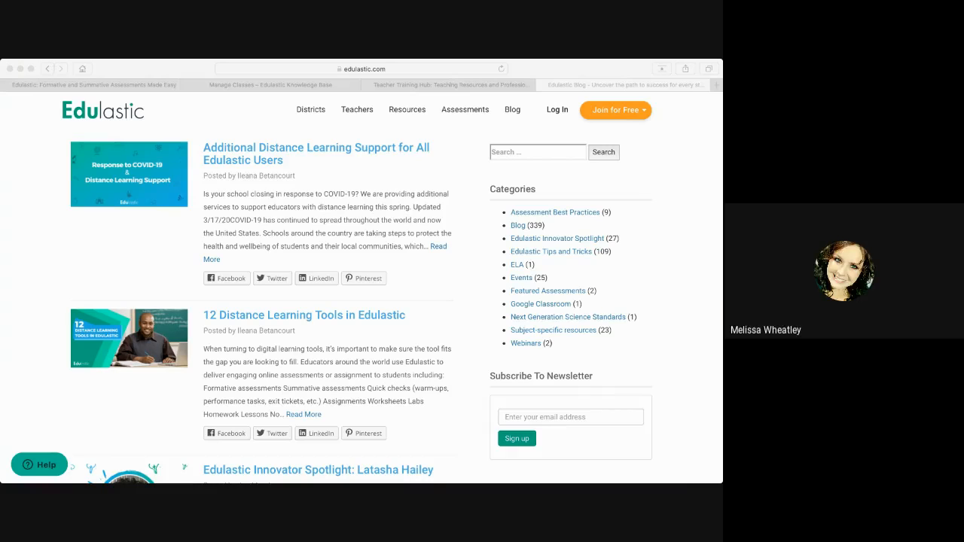
pyautogui.click(6, 193)
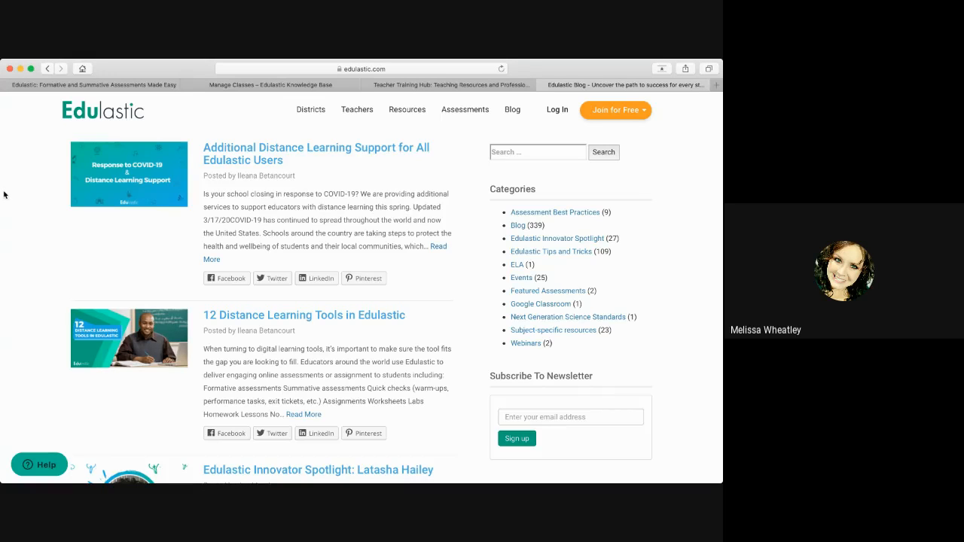
# - Return to the Edulastic application, start authoring a new question in the Question Bank and show the Math Tech Enhanced question types
pyautogui.click(158, 85)
pyautogui.click(38, 163)
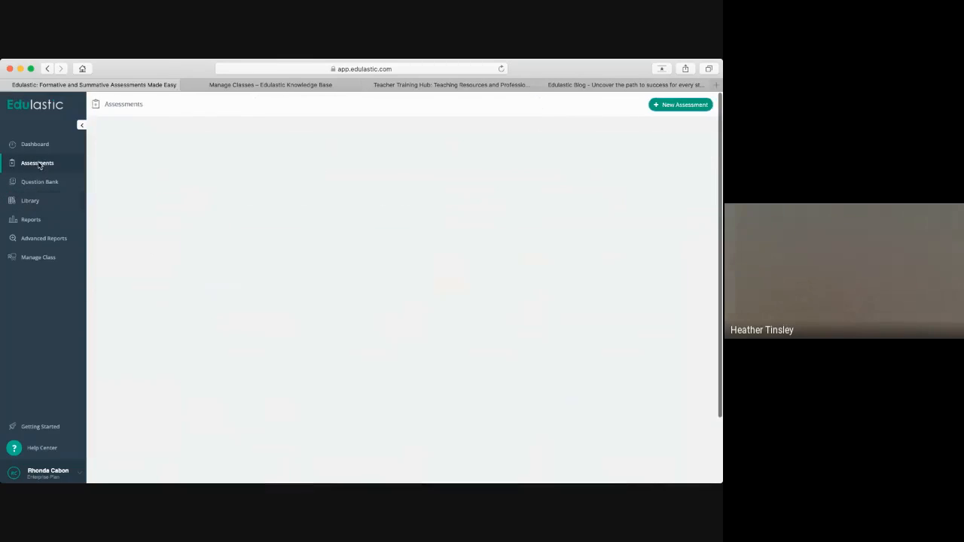
pyautogui.click(39, 183)
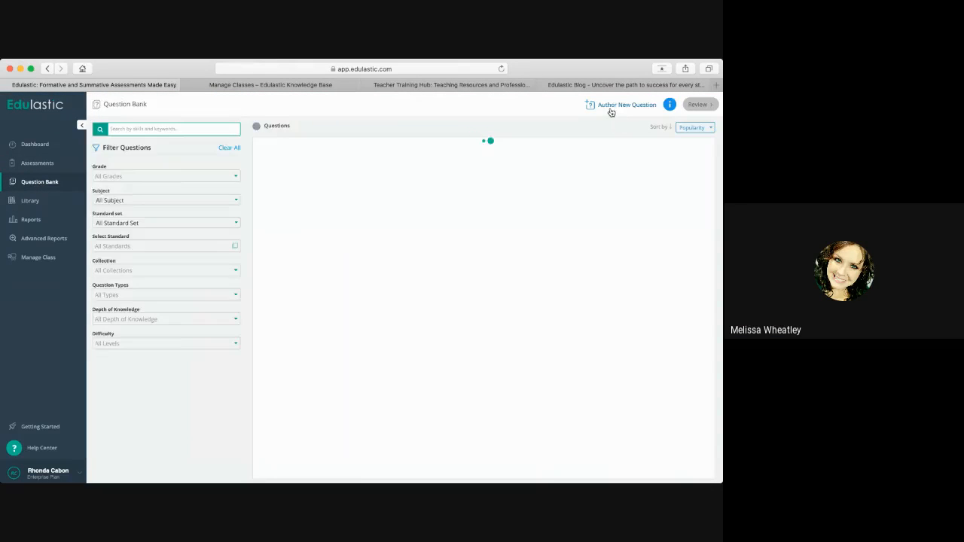
pyautogui.click(611, 109)
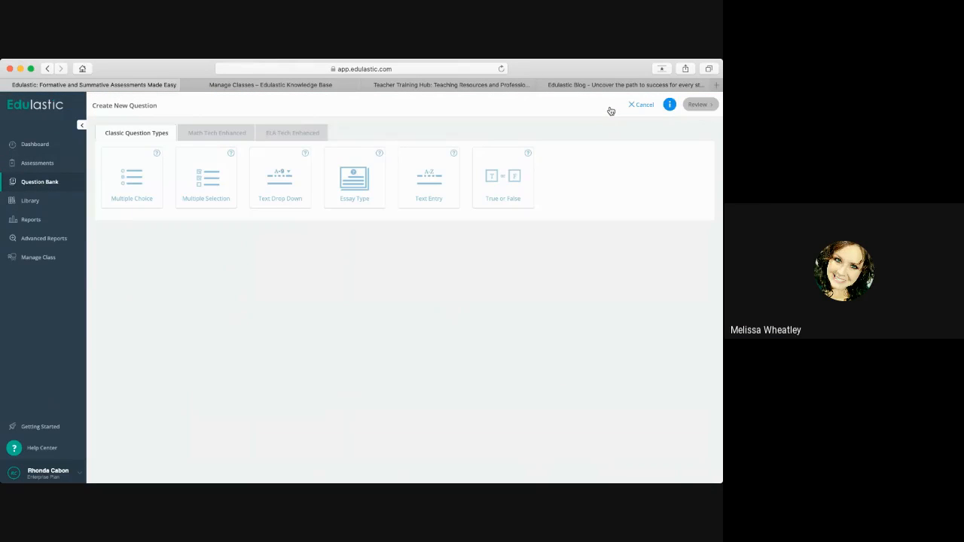
pyautogui.click(231, 134)
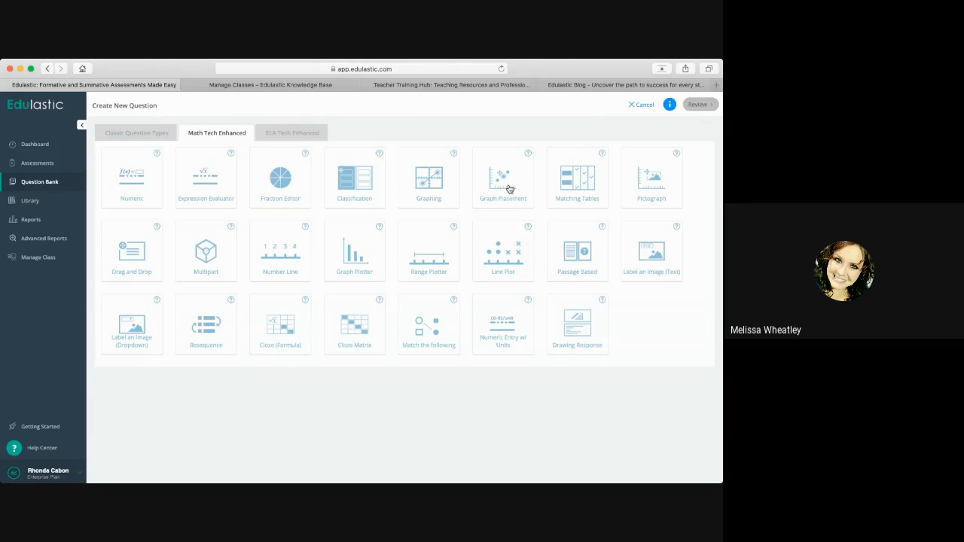
# - Open the help video for the Graphing question type, try it full screen, play it briefly and close it
pyautogui.click(454, 155)
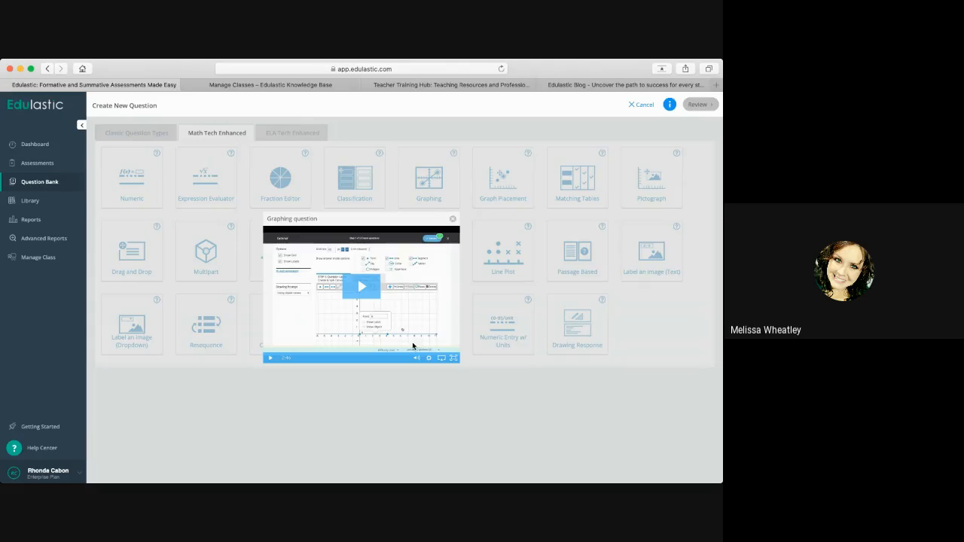
pyautogui.click(454, 358)
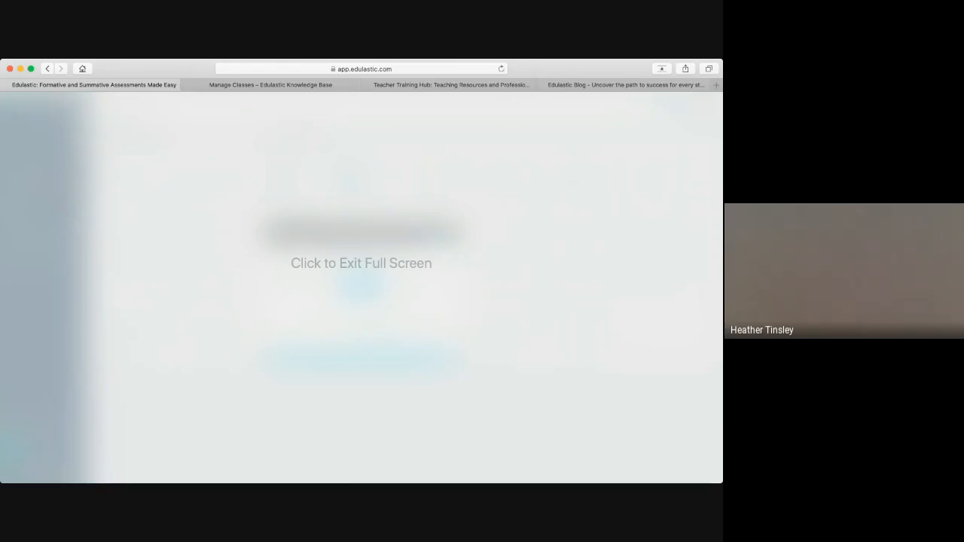
pyautogui.press('Escape')
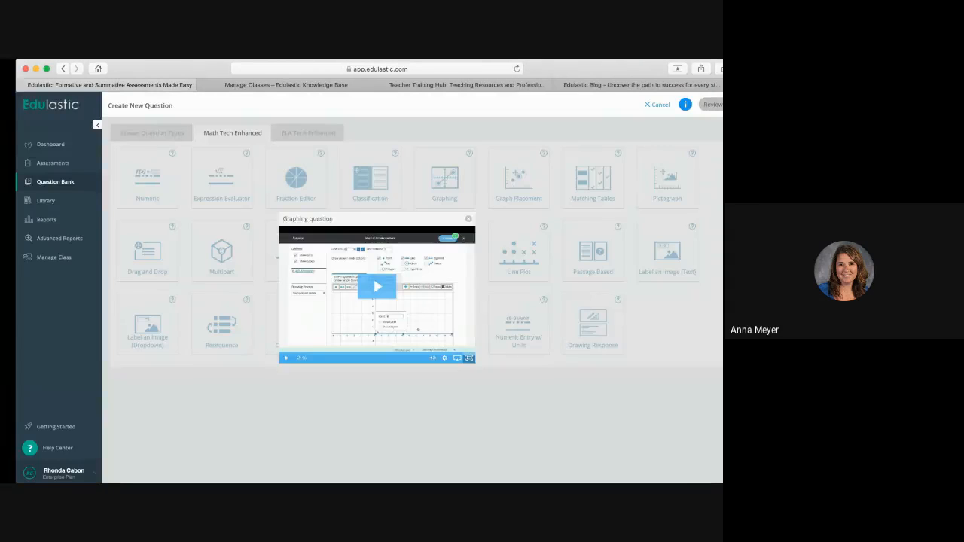
pyautogui.click(361, 288)
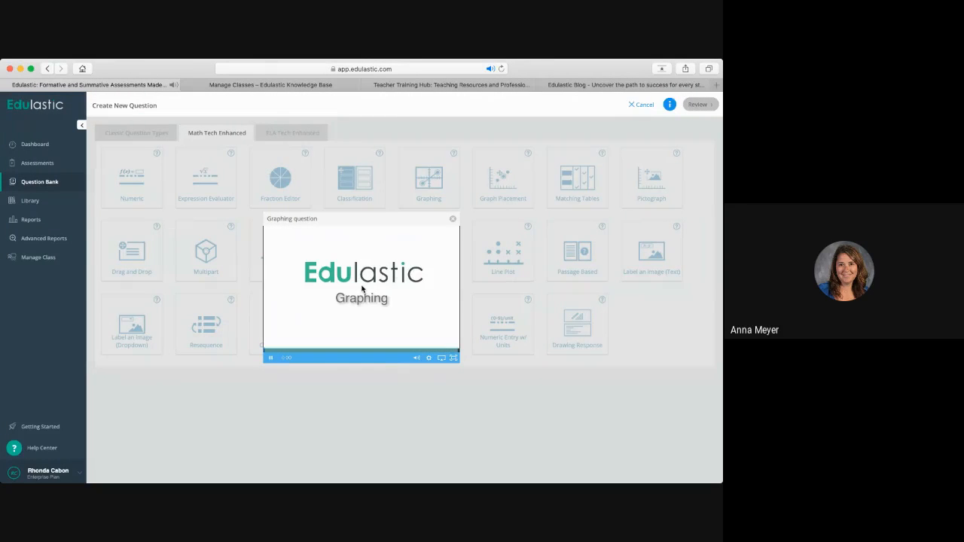
pyautogui.click(452, 220)
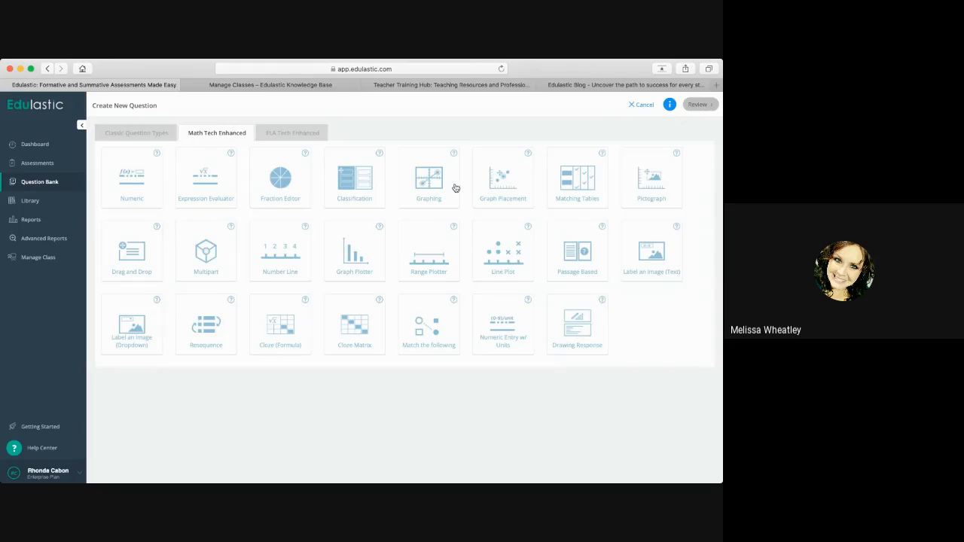
# - Create a new Graphing question and look over its grid options, drawing tools, graph canvas and skills section
pyautogui.click(437, 181)
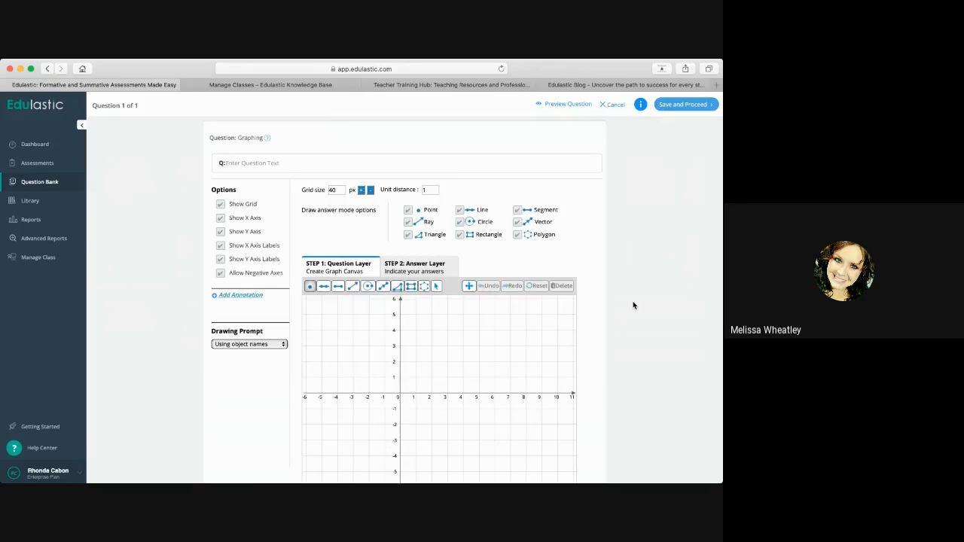
pyautogui.scroll(-1, 633, 305)
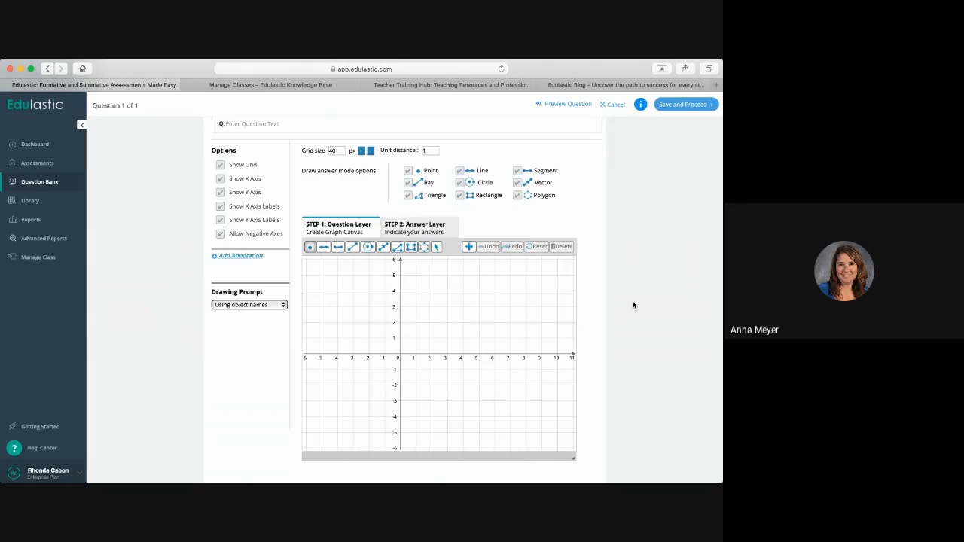
pyautogui.scroll(-4, 633, 305)
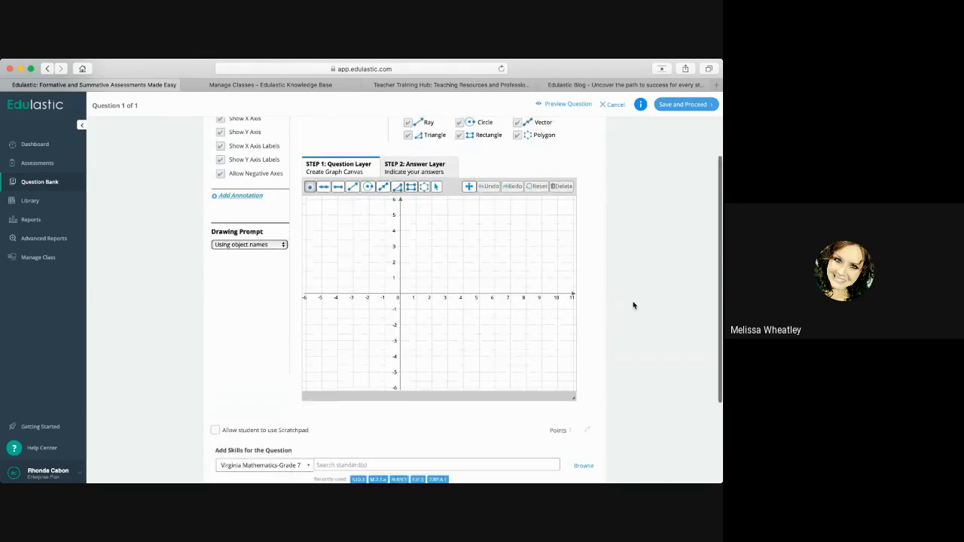
pyautogui.scroll(5, 633, 305)
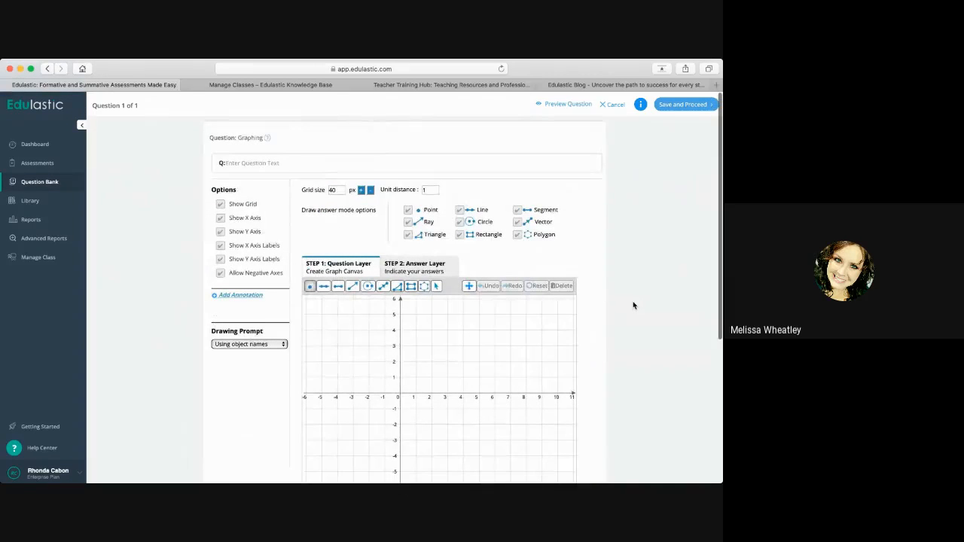
# - Compare the Graphing question's Question Layer and Answer Layer, review its standards and tagging fields, and cancel the question
pyautogui.scroll(-2, 633, 305)
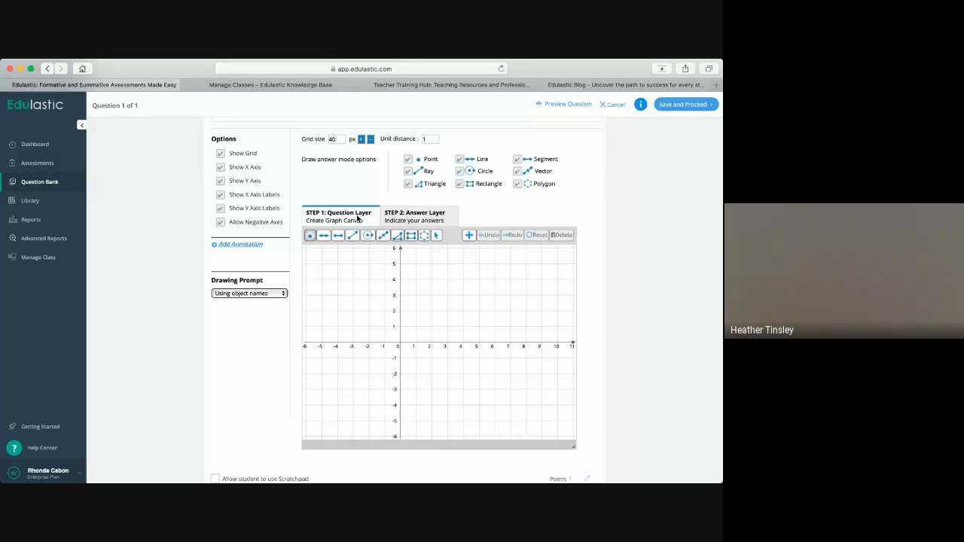
pyautogui.click(422, 218)
pyautogui.click(329, 220)
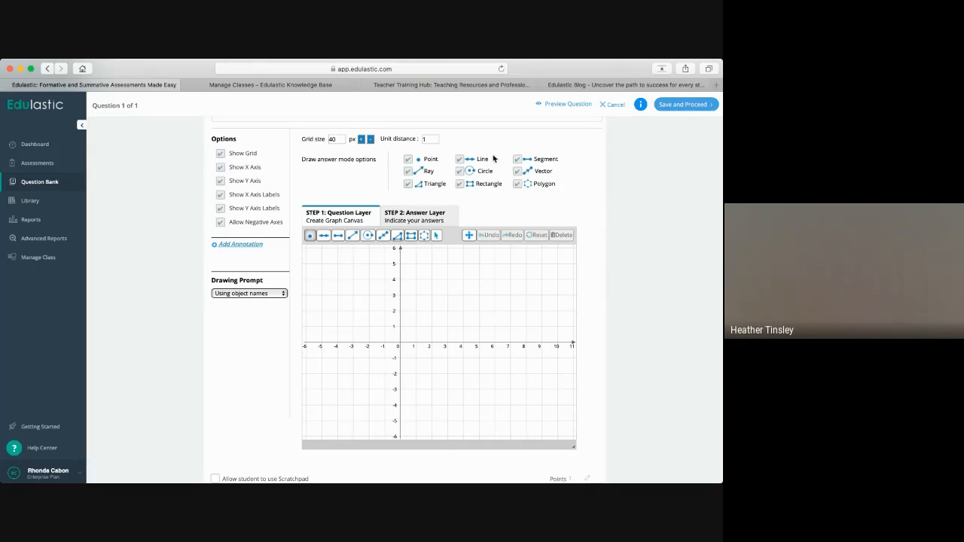
pyautogui.scroll(-1, 440, 237)
pyautogui.scroll(-2, 440, 236)
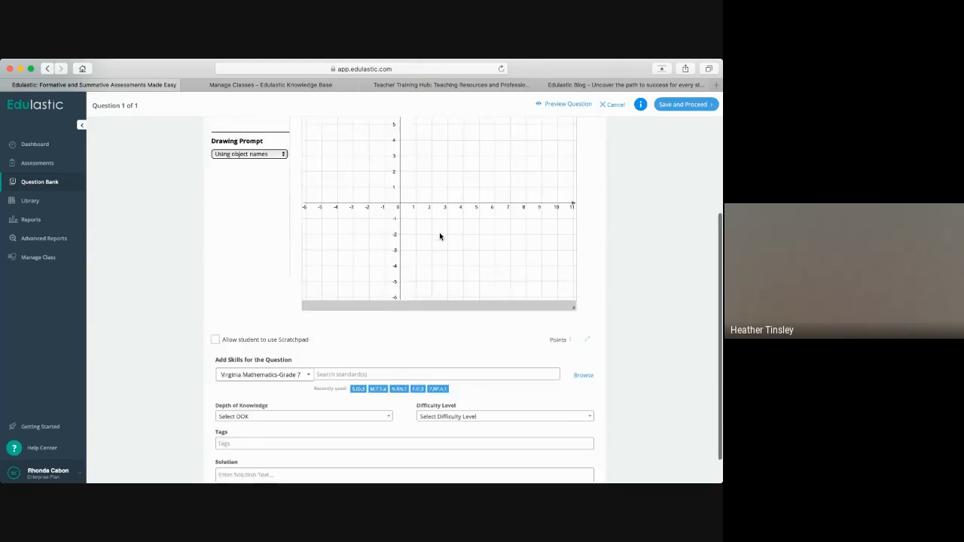
pyautogui.scroll(5, 442, 235)
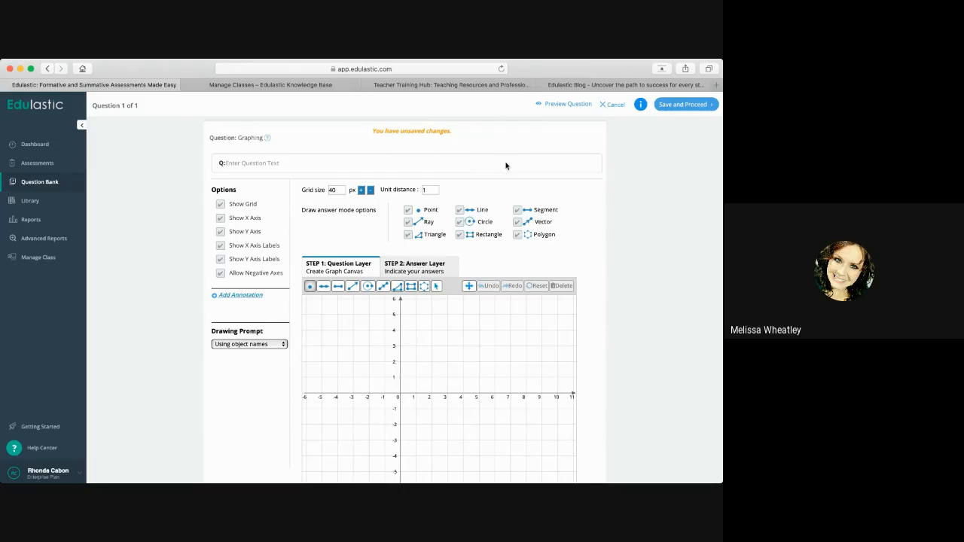
pyautogui.click(614, 104)
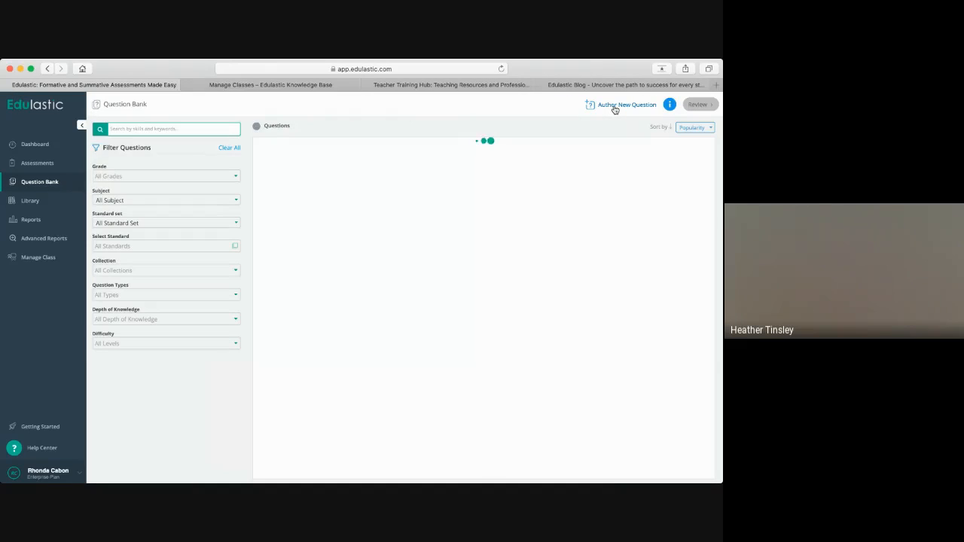